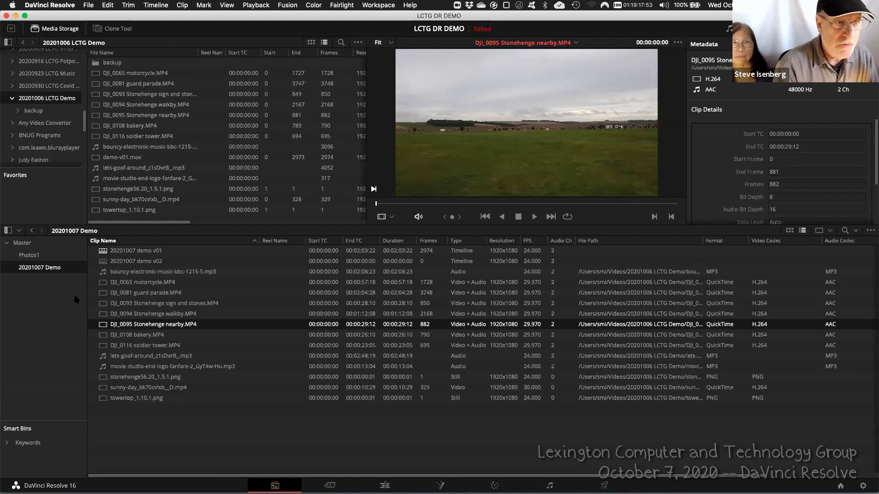
Preview the DJI_0081 guard parade.MP4 clip from media storage, scrubbing to about 00:01:02:25
right_click(46, 270)
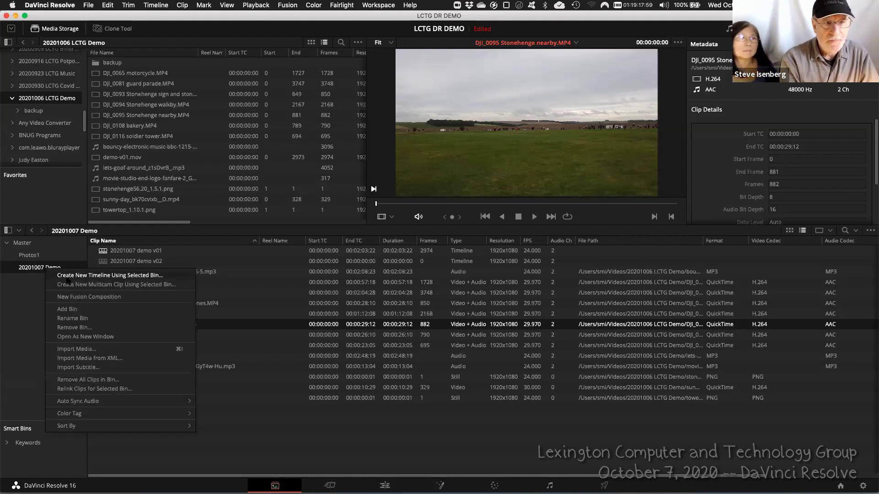
click(17, 319)
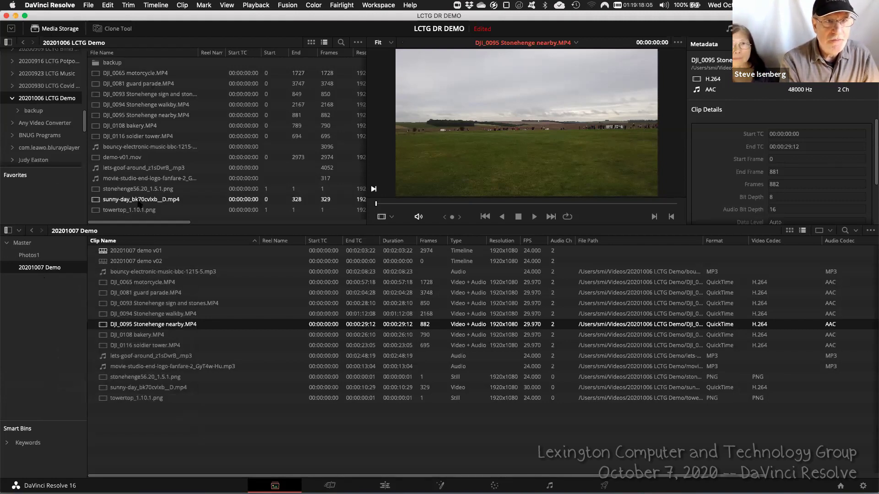
click(138, 74)
click(139, 83)
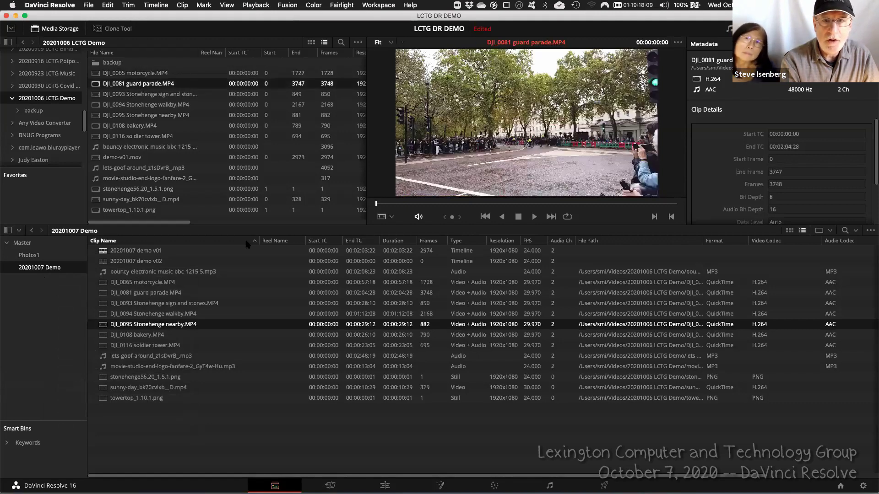
drag(375, 204, 528, 207)
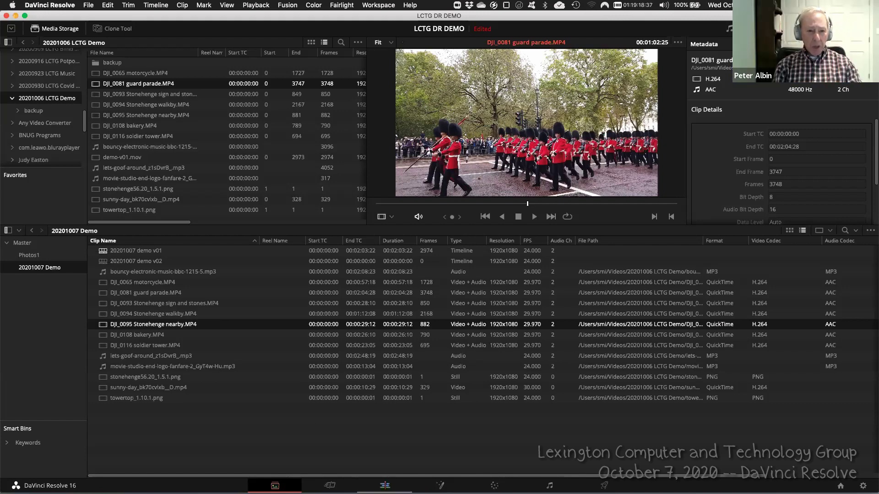
On the Edit page, inspect the 20201007 demo v01 timeline at its end and at the motorcycle-to-guard-parade transition around 00:00:26:00
click(385, 486)
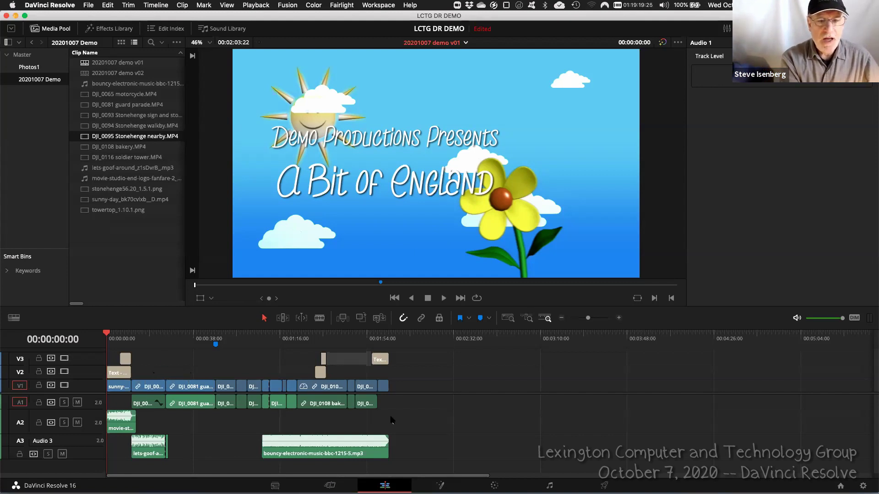
click(389, 338)
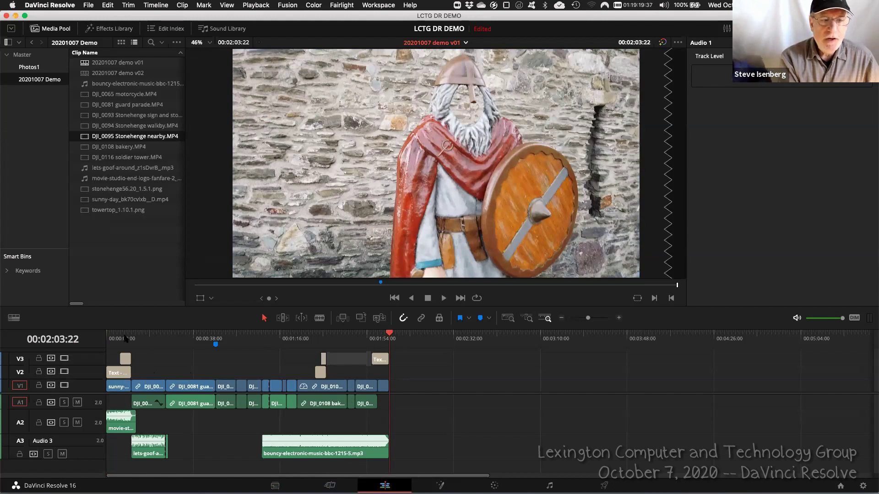
click(165, 337)
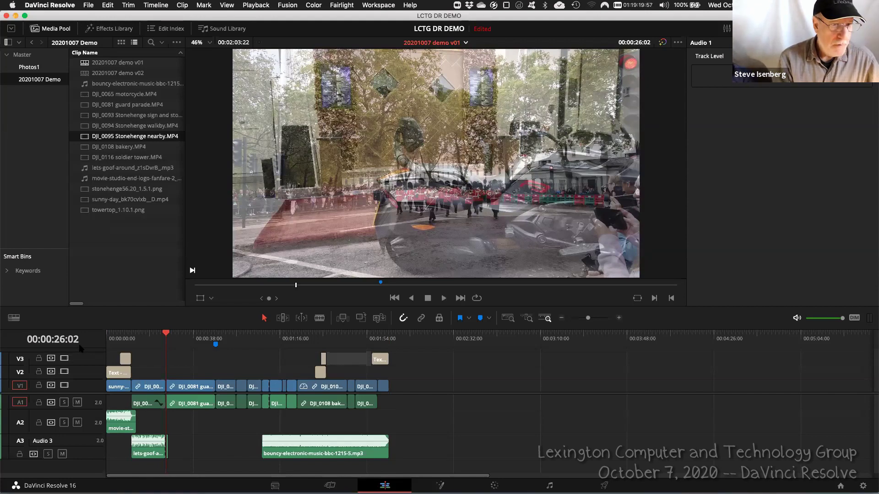
key(Left)
key(Left)
key(Left)
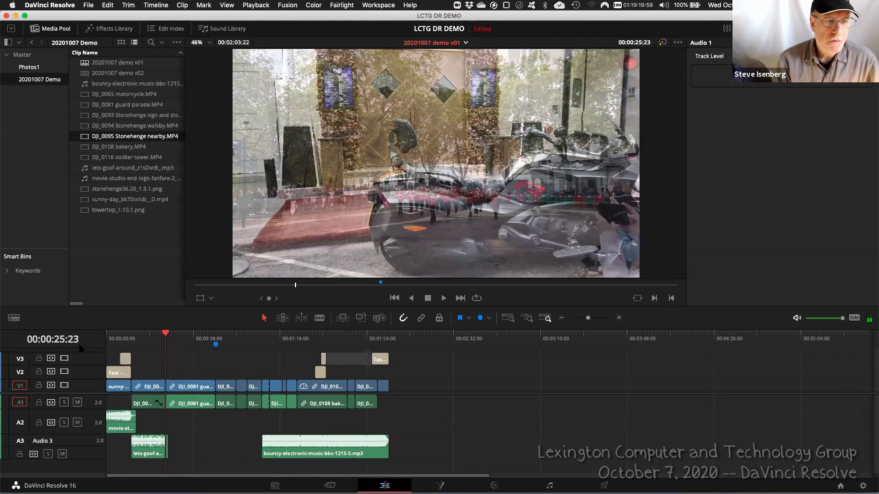
key(Right)
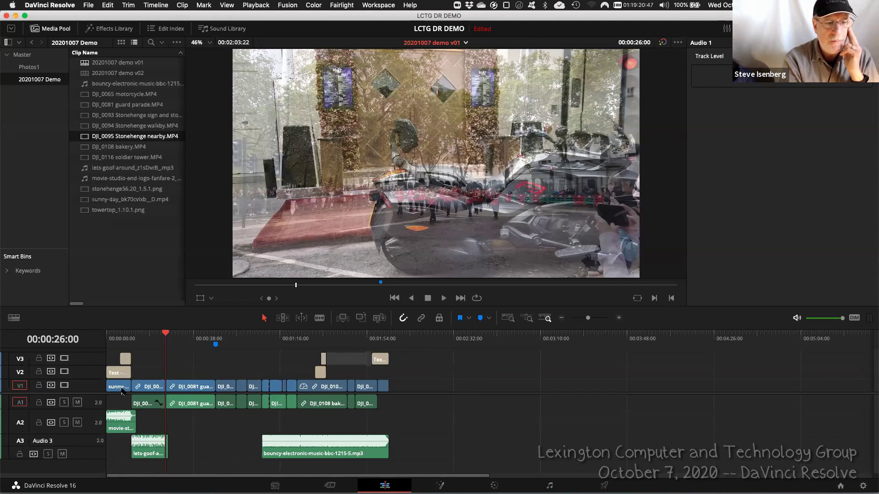
Examine the opening title section of the timeline at 00:00:04:23 and show the Demo Productions Presents title's text settings
click(114, 337)
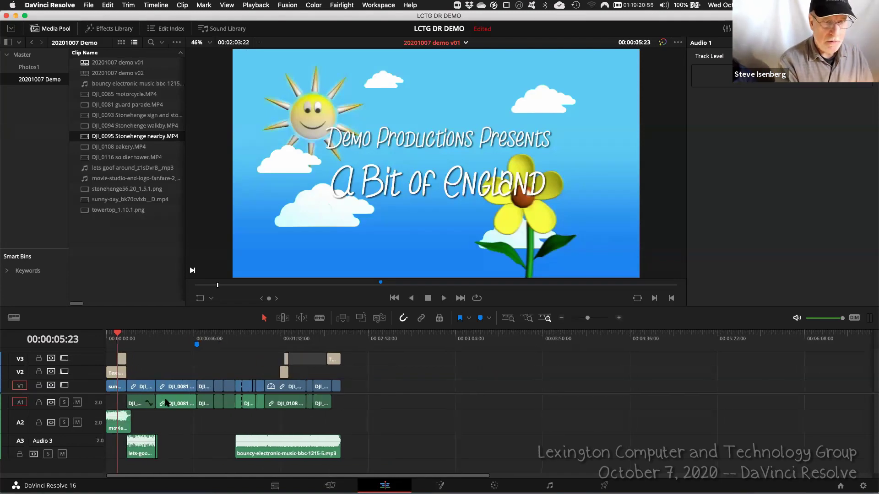
scroll(156, 389, up, 5)
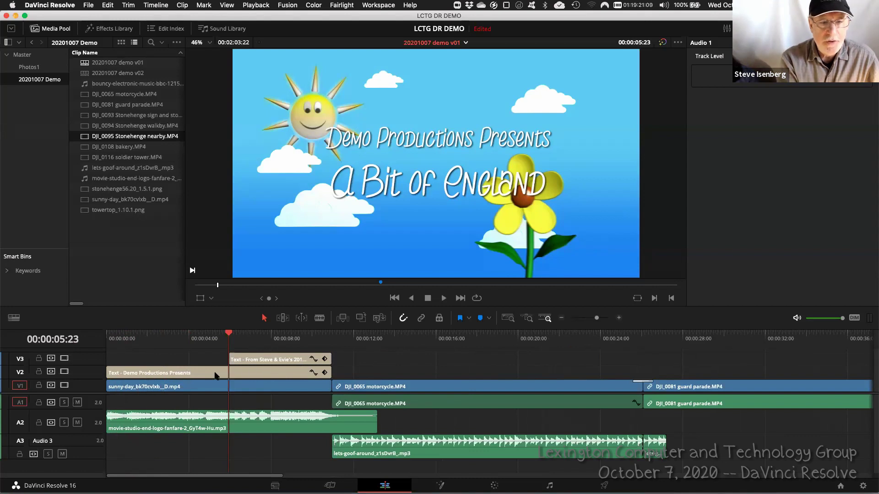
click(208, 339)
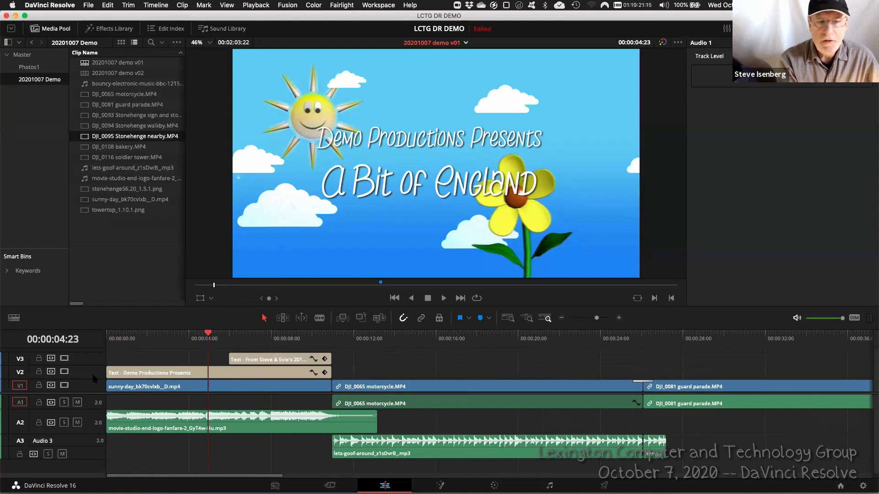
click(218, 375)
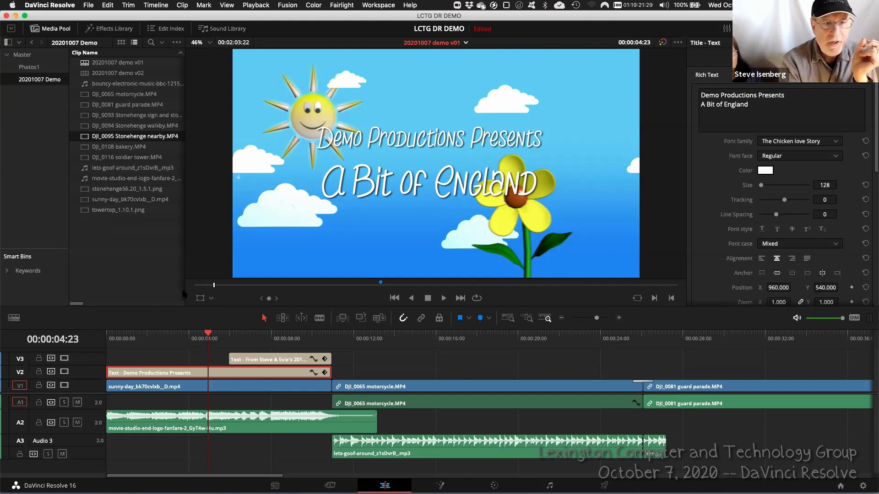
On the Media page, create a timeline named "20201007 demo 3" from the 20201007 Demo bin, keeping the default track settings
click(275, 486)
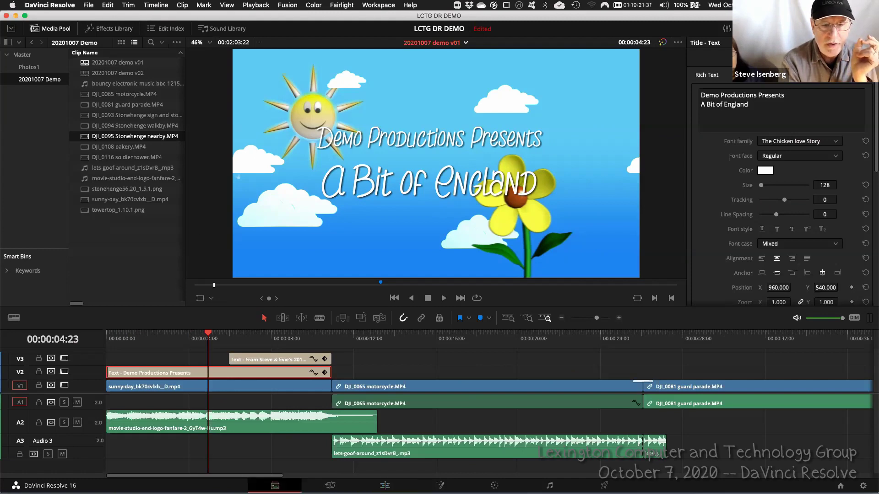
right_click(44, 269)
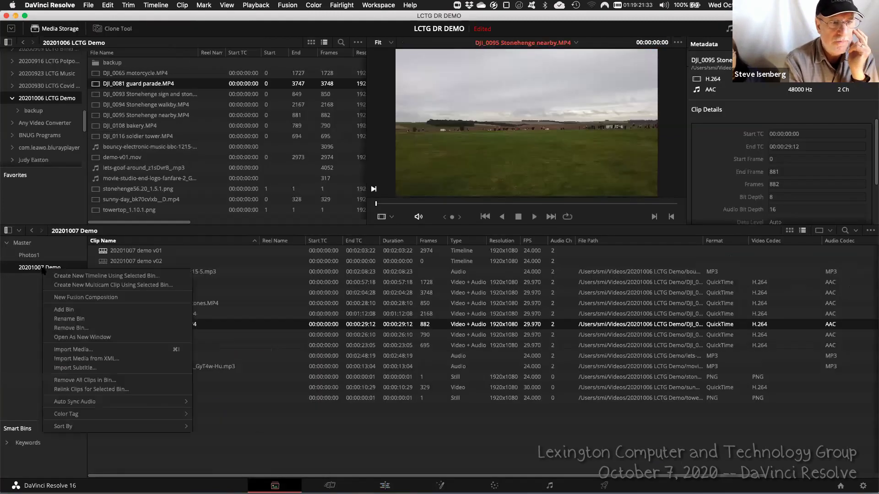
click(69, 276)
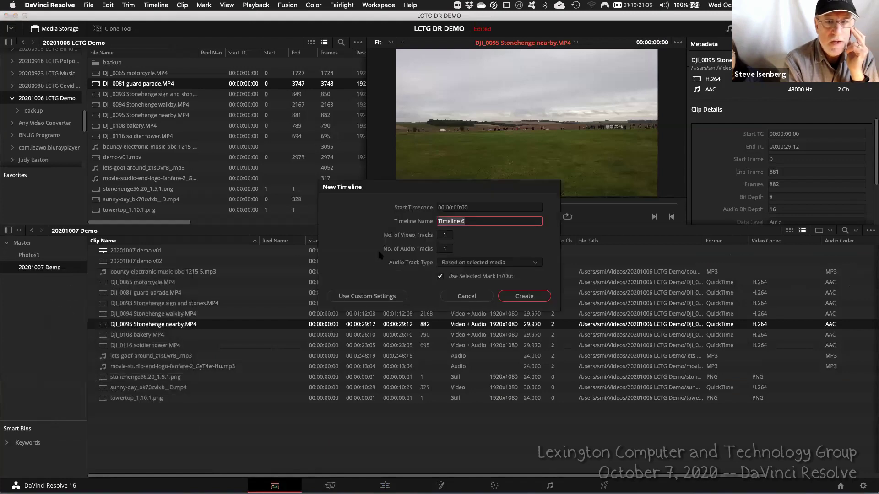
text(20)
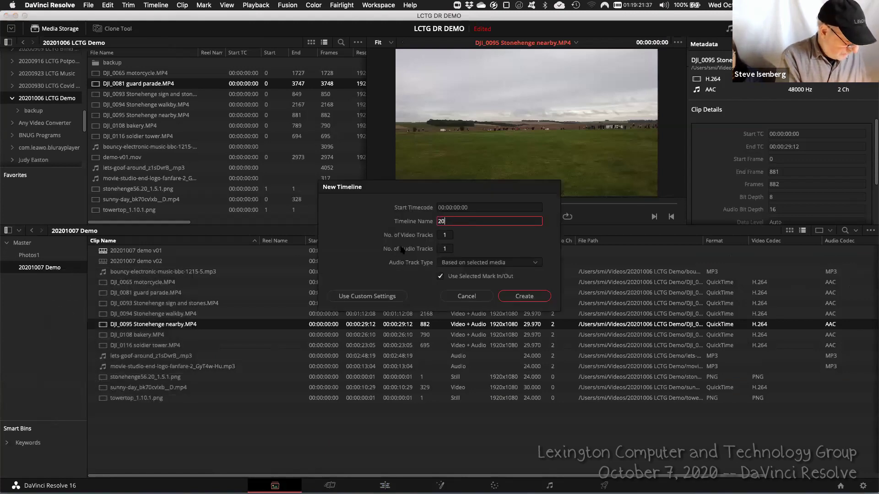
text(07100)
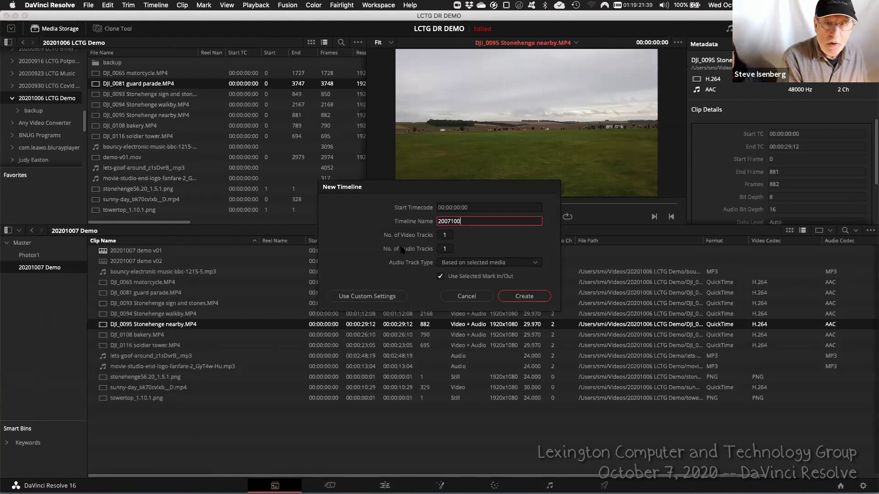
key(BackSpace)
key(BackSpace)
key(BackSpace)
key(BackSpace)
key(BackSpace)
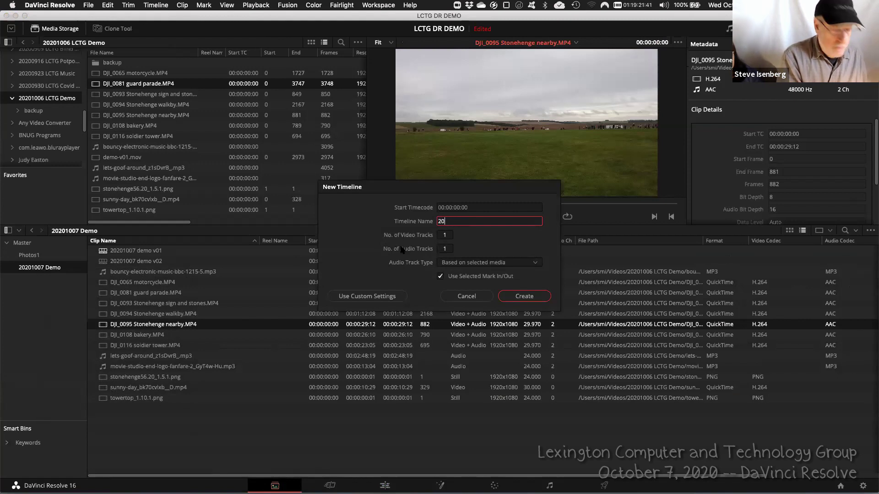
text(201)
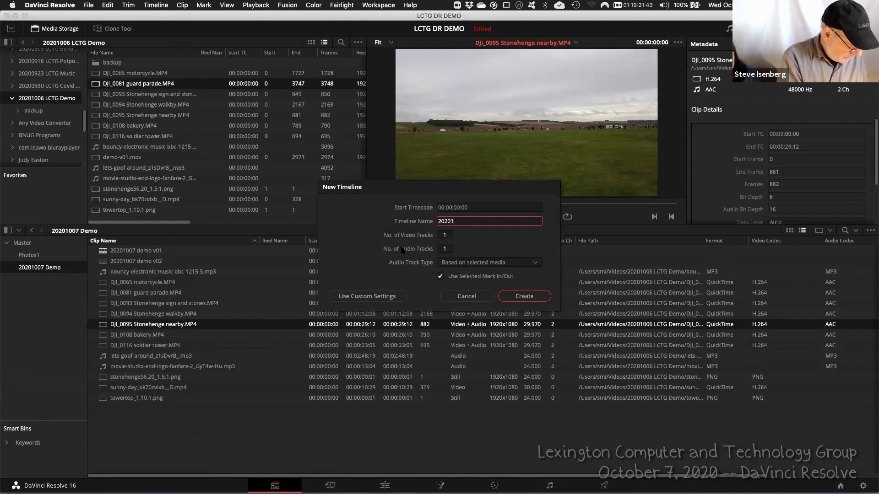
text(00)
text(7)
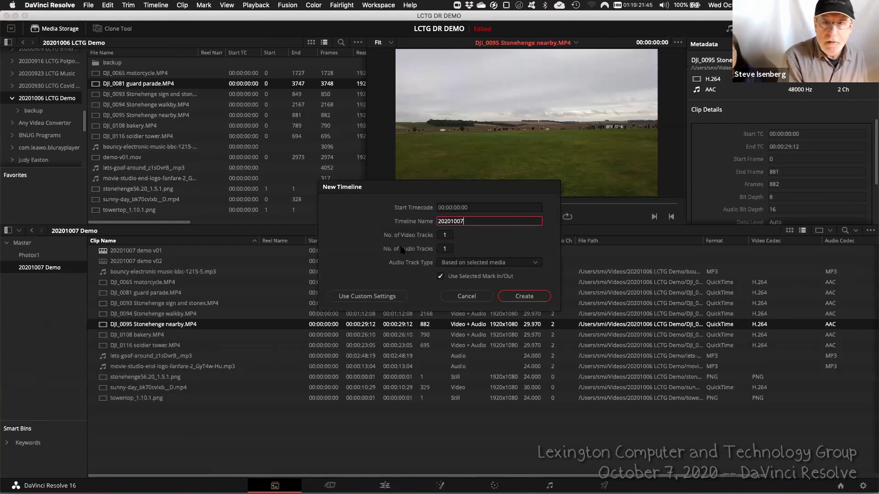
text( demo 3)
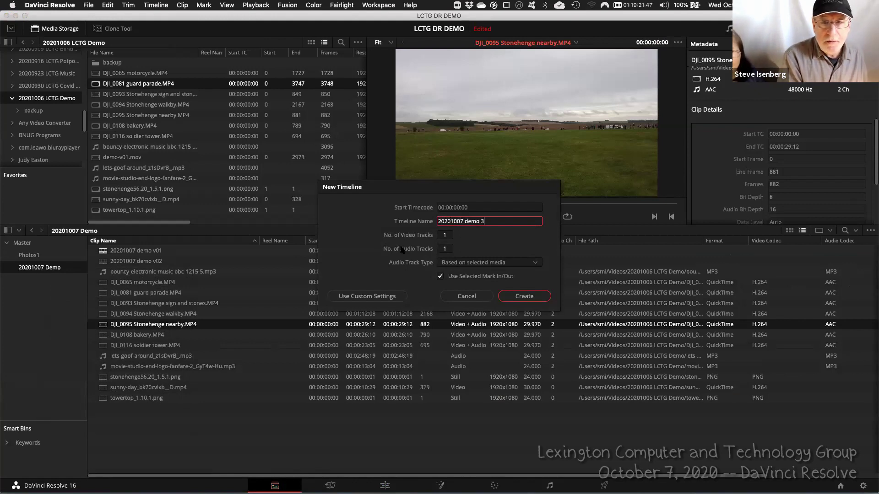
click(519, 296)
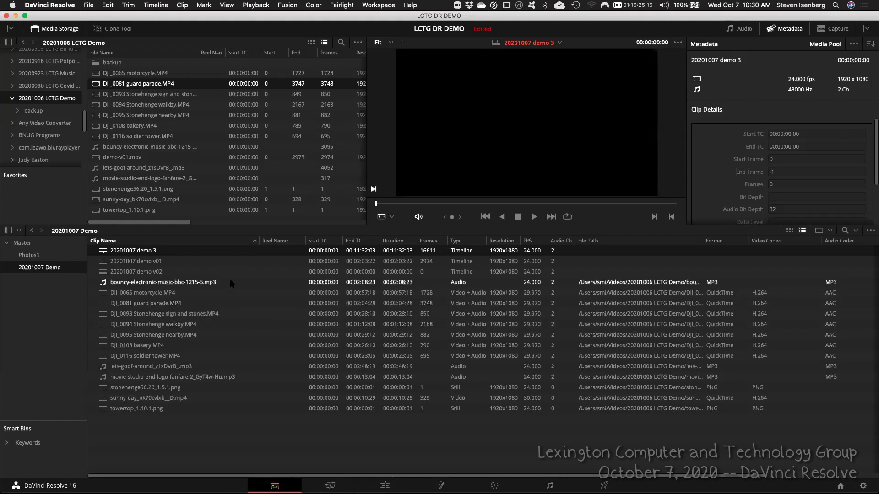
Rename the 20201007 demo 3 timeline as "20201007 demo v03" in the media pool
double_click(155, 251)
click(155, 250)
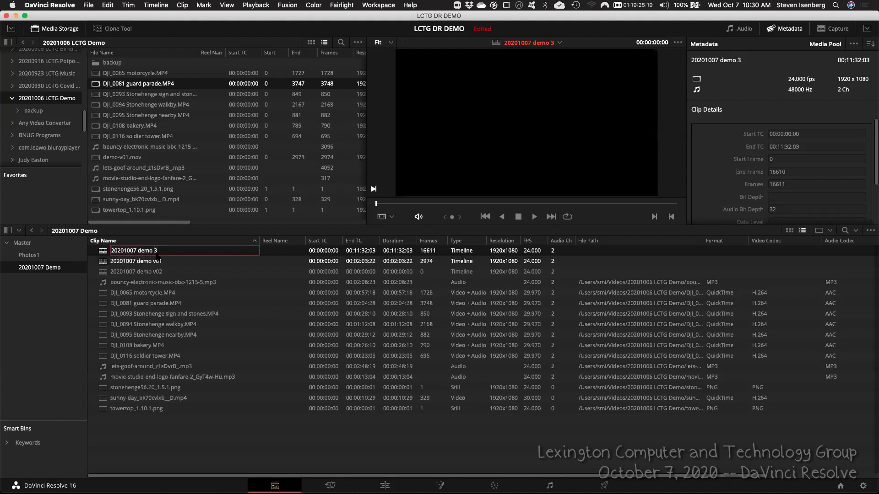
text(v0)
click(205, 442)
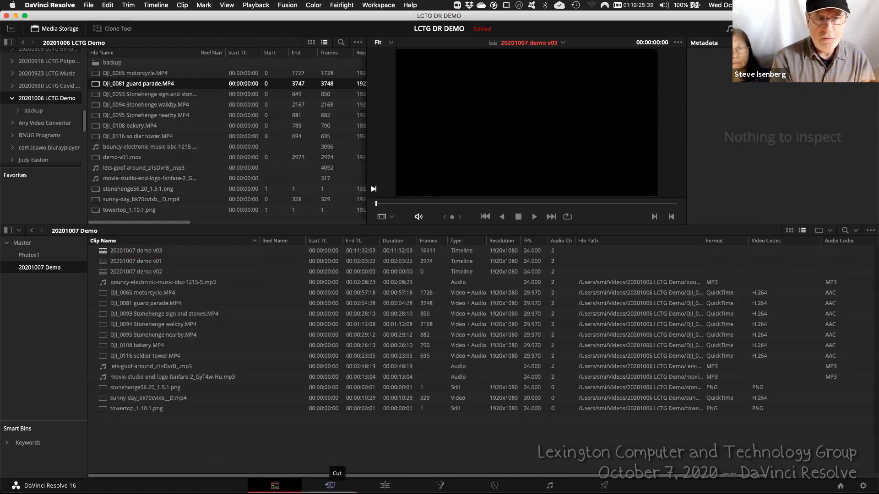
View the 20201007 demo v03 timeline on the Cut and Edit pages and switch to the 20201007 demo v02 timeline
click(330, 486)
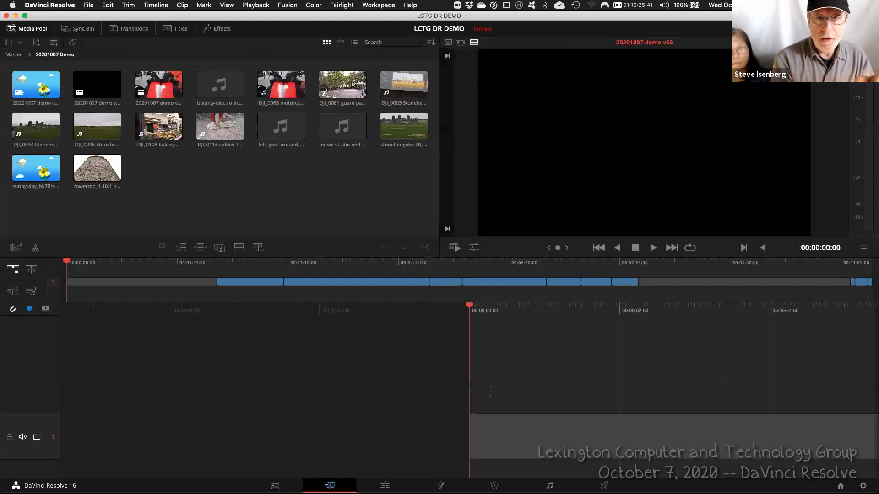
click(275, 486)
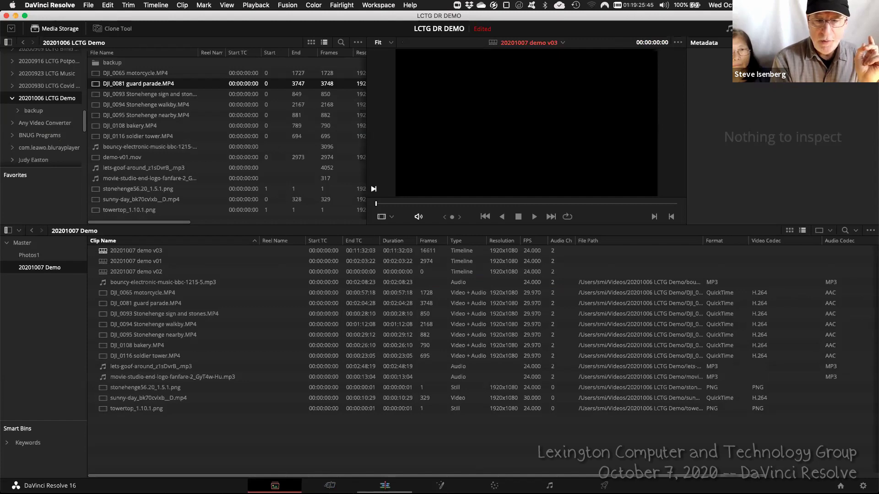
click(385, 486)
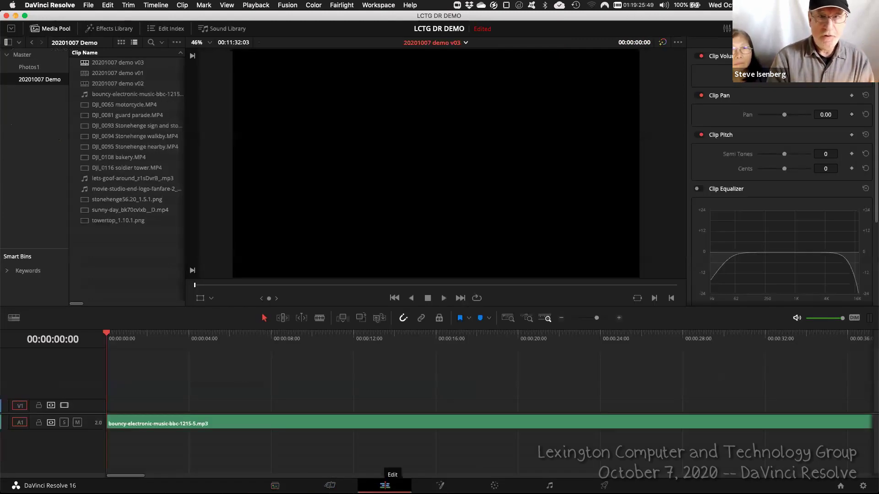
click(466, 43)
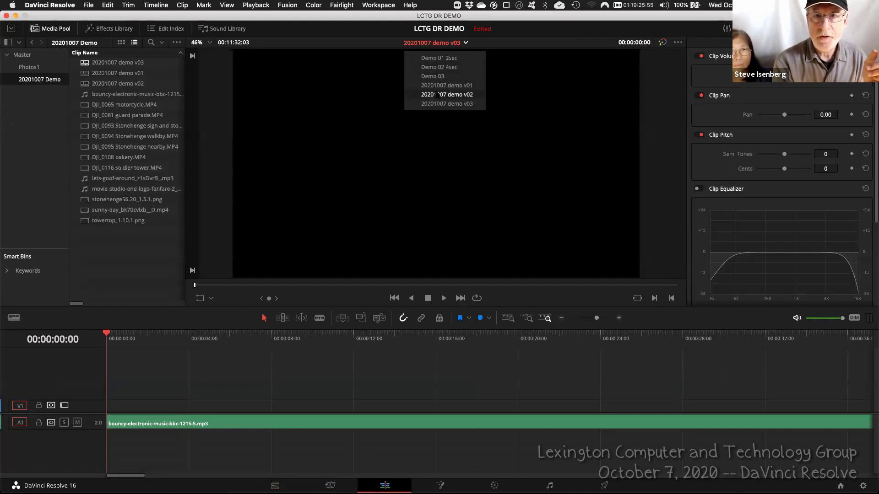
click(438, 95)
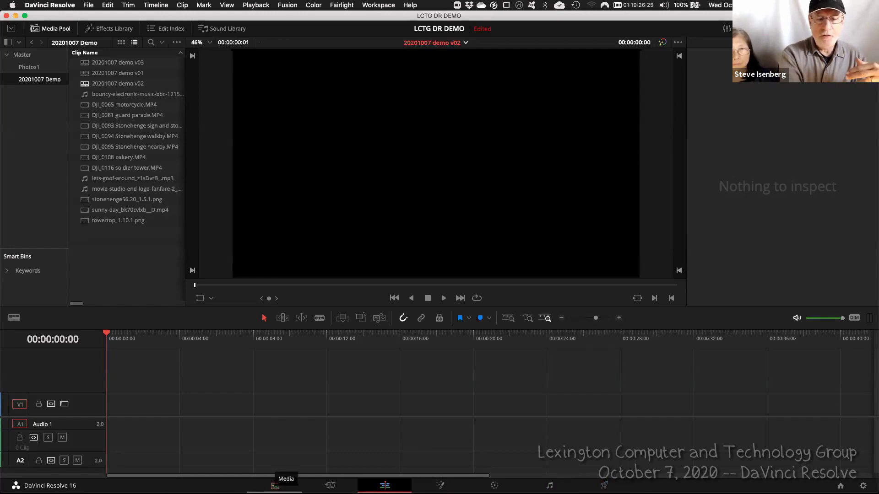
On the Media page, load the pool's DJI_0065 motorcycle.MP4 clip in the viewer and mark its In point at 00:00:00:00
click(274, 486)
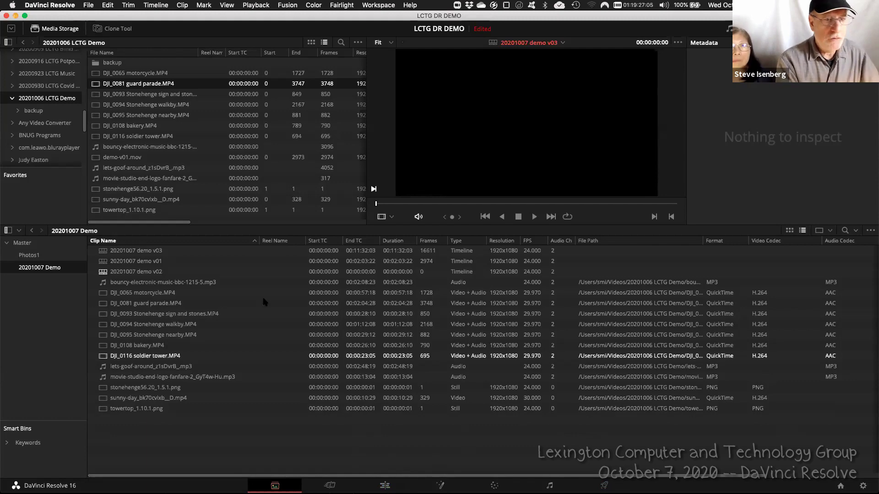
click(142, 295)
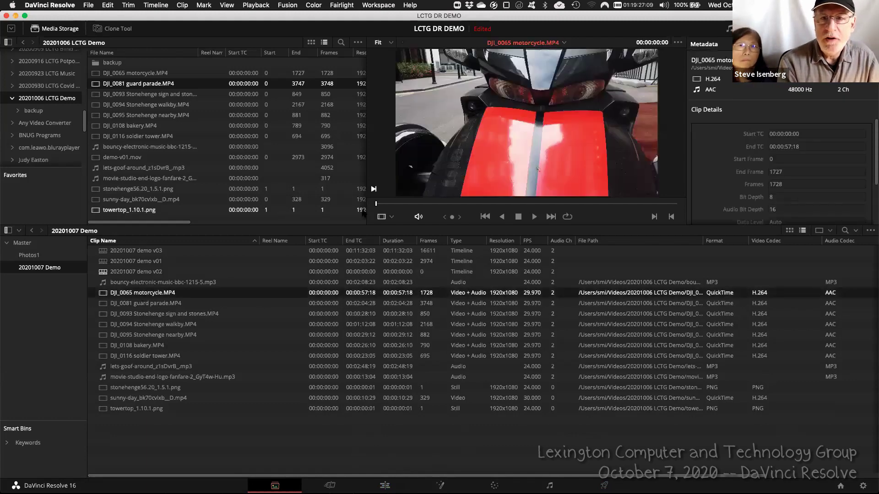
mouse_move(376, 204)
mouse_down()
mouse_move(545, 218)
mouse_move(370, 205)
mouse_up()
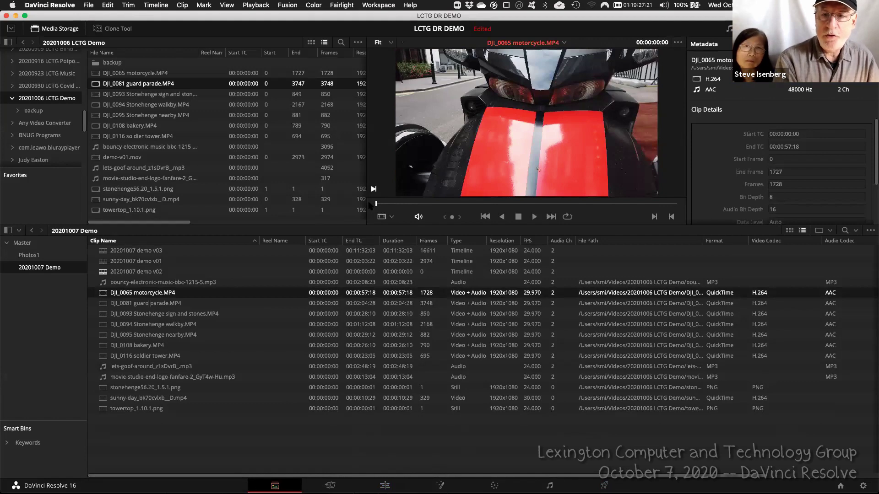
right_click(377, 207)
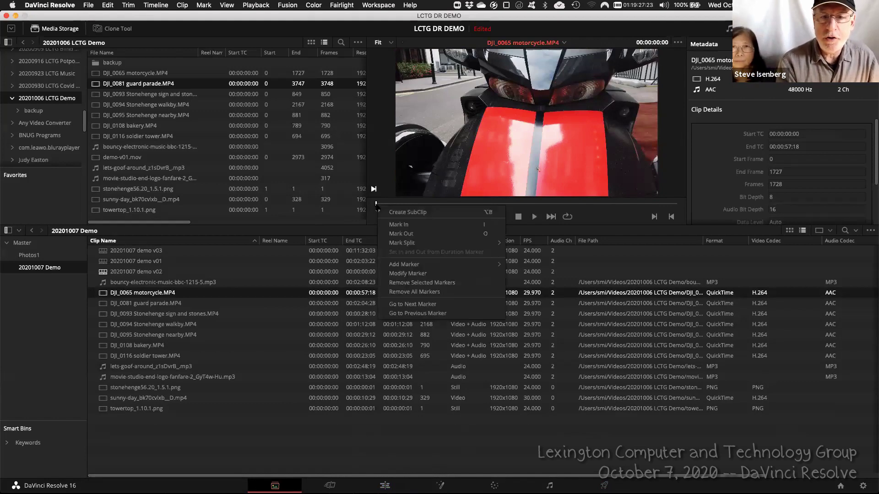
click(398, 225)
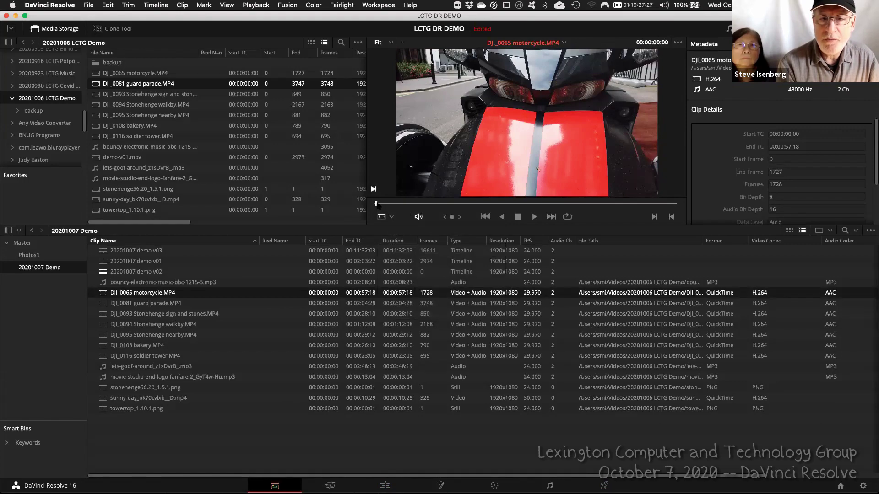
Mark the Out point of the DJI_0065 motorcycle.MP4 clip at 00:00:18:03
drag(376, 205, 470, 225)
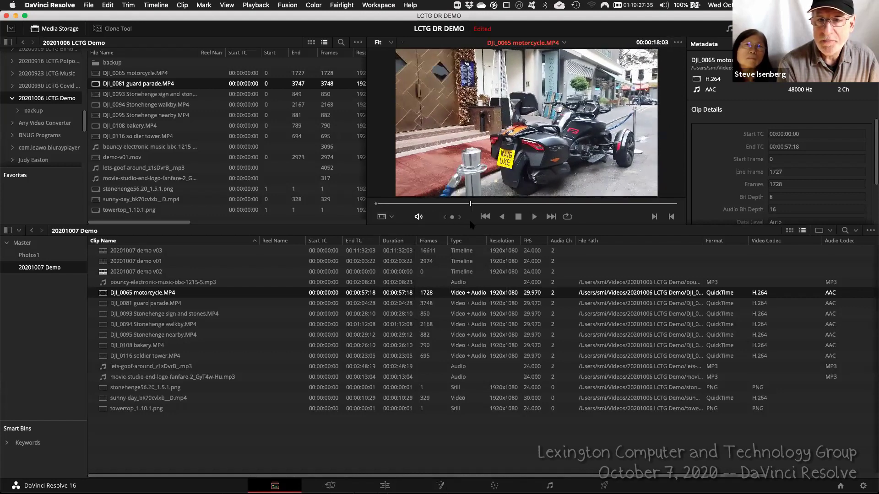
right_click(472, 209)
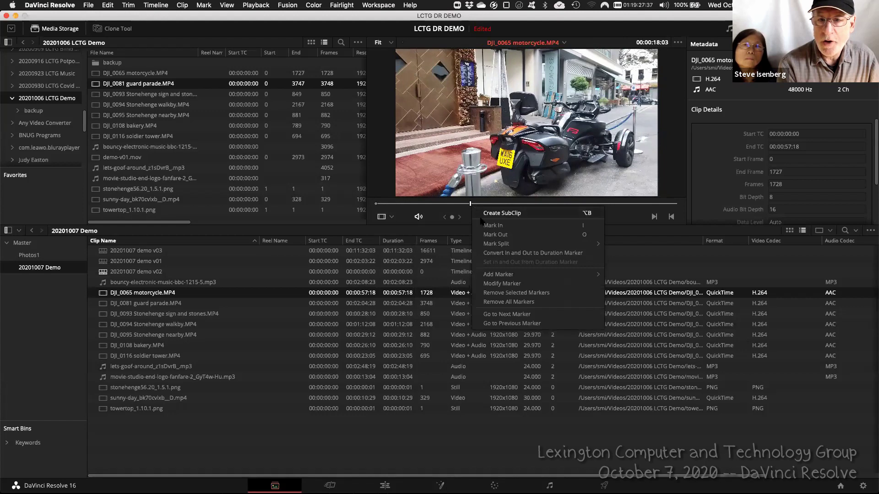
key(Escape)
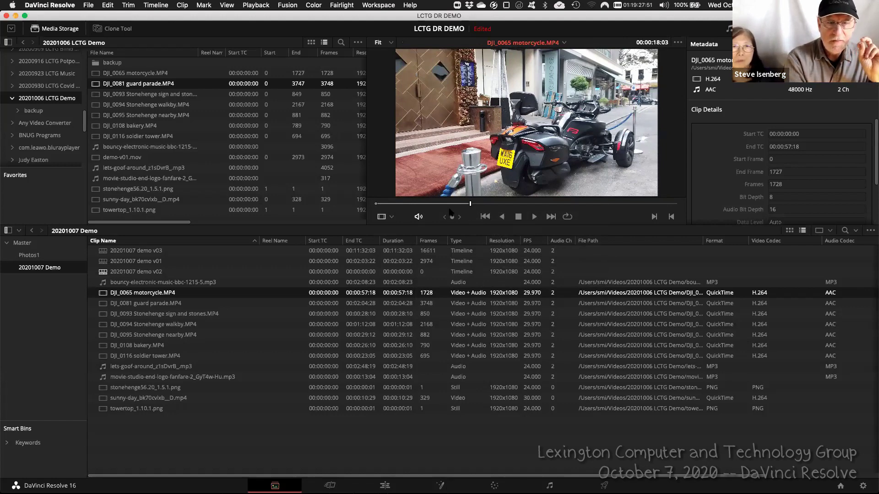
shift+click(143, 306)
super+click(142, 306)
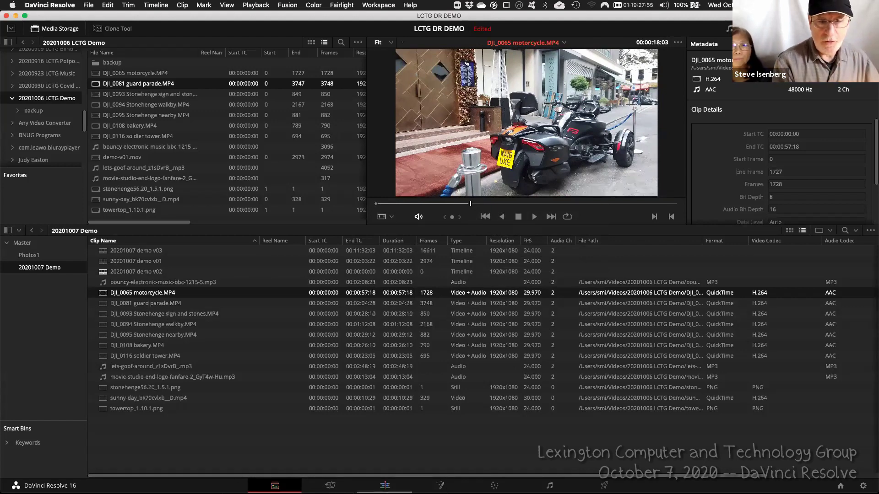
On the Edit page, place the marked DJI_0065 motorcycle.MP4 clip at the start of tracks V1 and A1 in the 20201007 demo v02 timeline
click(385, 485)
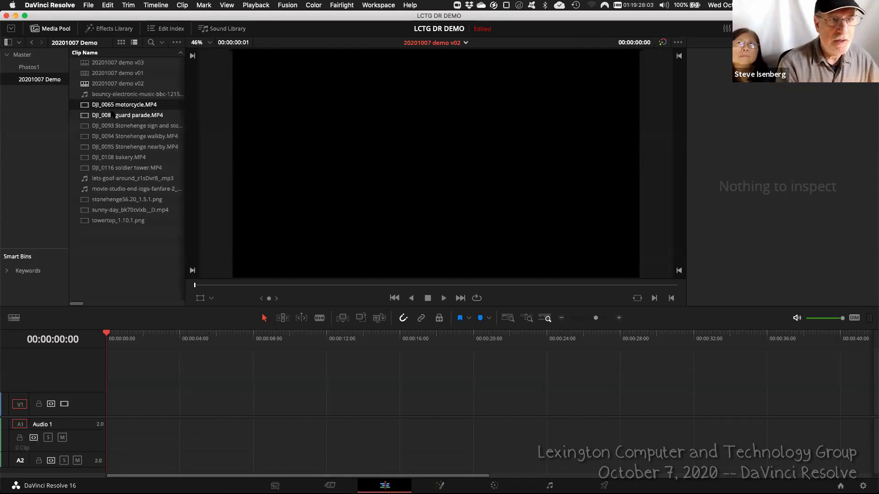
drag(110, 107, 106, 336)
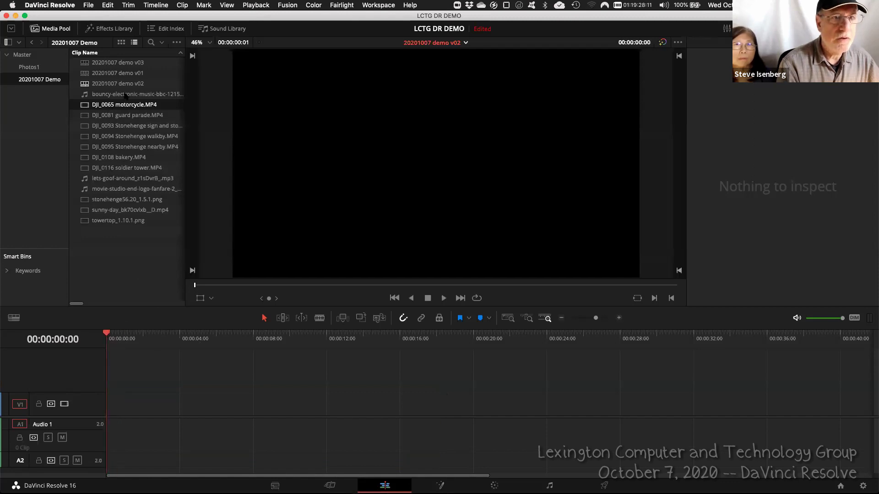
drag(112, 105, 106, 395)
drag(112, 336, 439, 374)
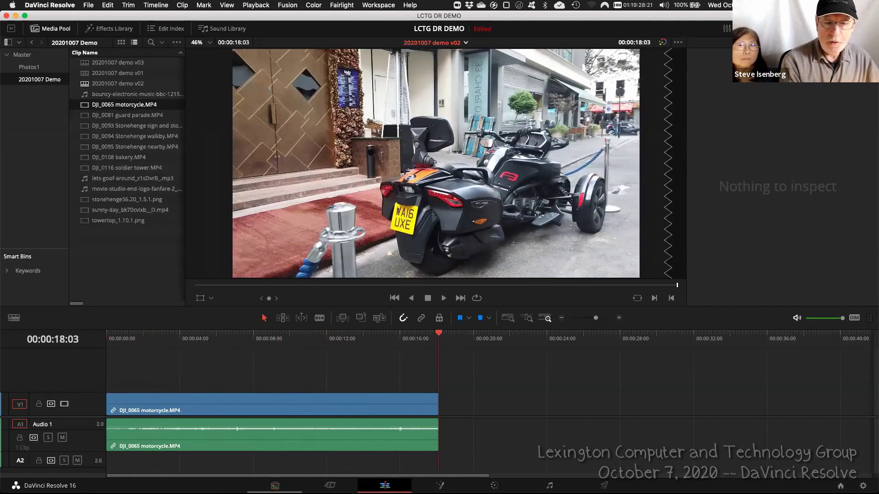
Review the DJI_0065 motorcycle.MP4 clip around its Out point and the opening of DJI_0081 guard parade.MP4 on the Media page
click(275, 484)
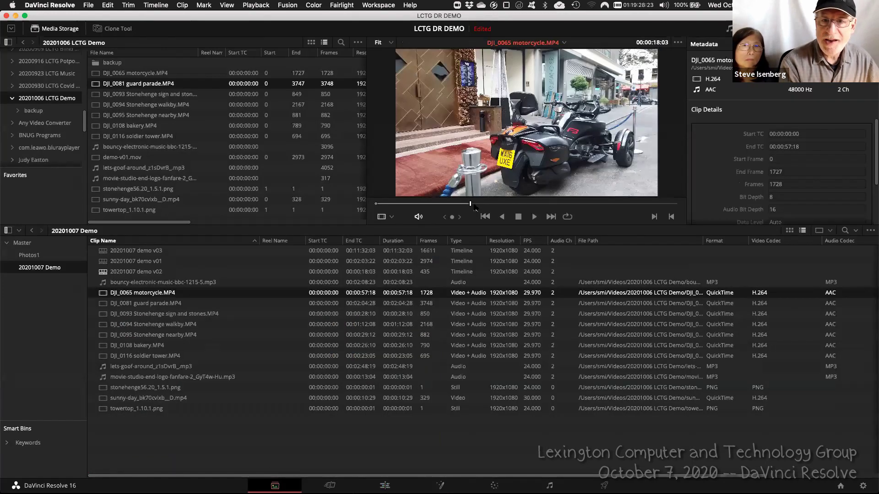
mouse_move(471, 205)
mouse_down()
mouse_move(569, 210)
mouse_move(470, 212)
mouse_up()
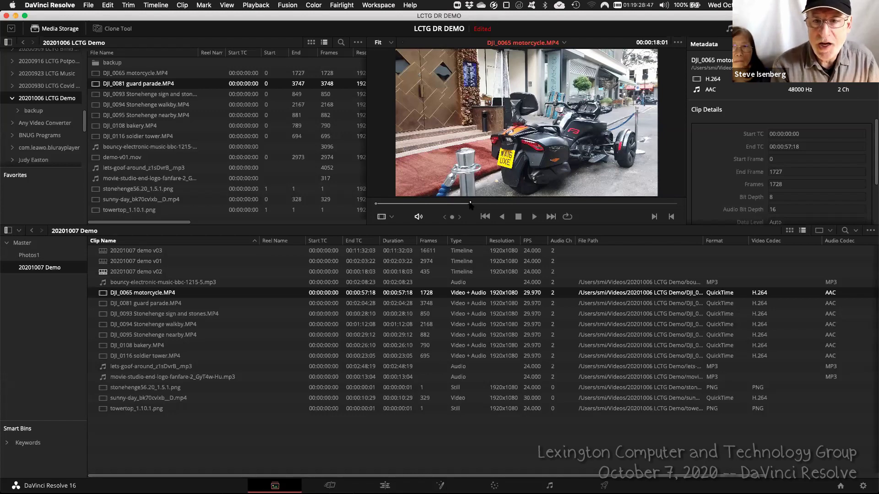
drag(470, 204, 471, 204)
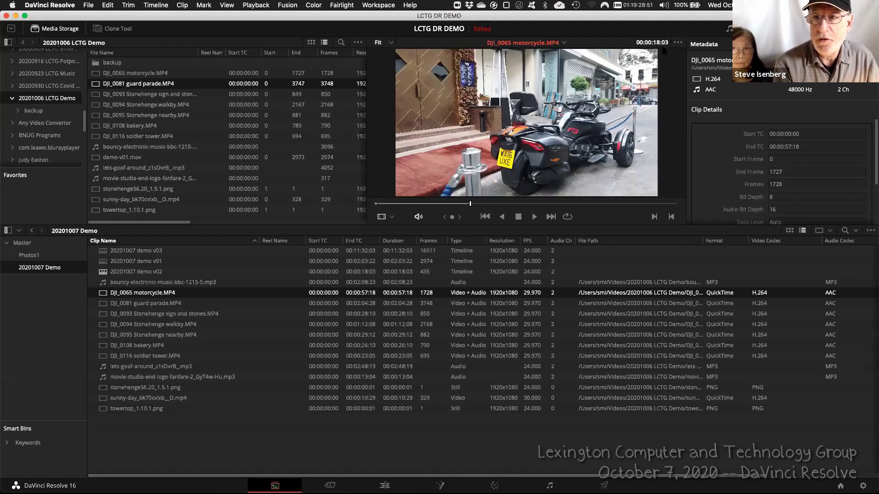
click(375, 204)
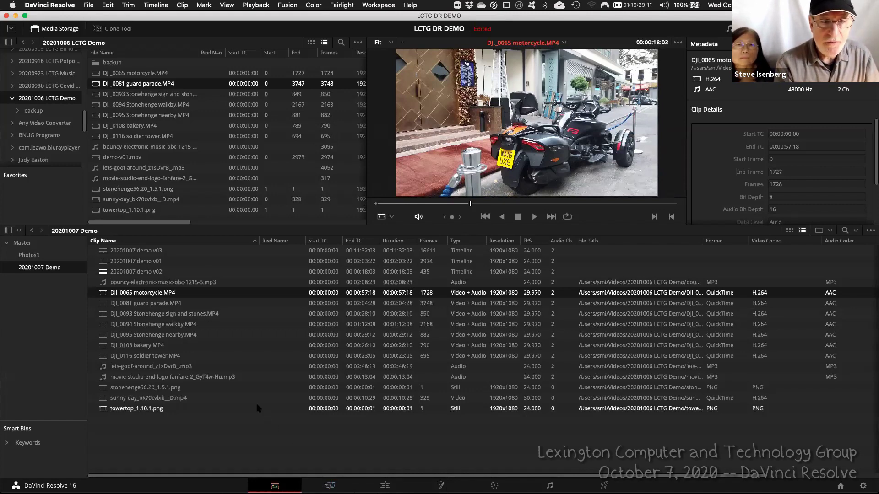
click(154, 305)
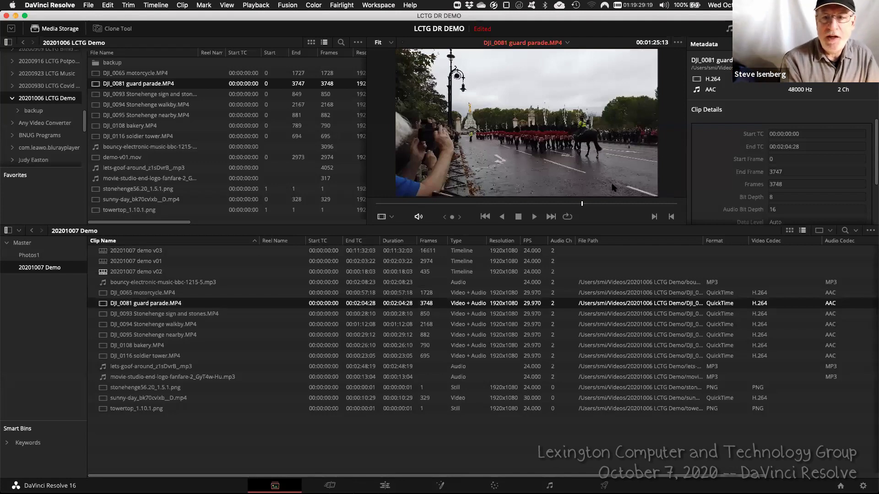
click(377, 204)
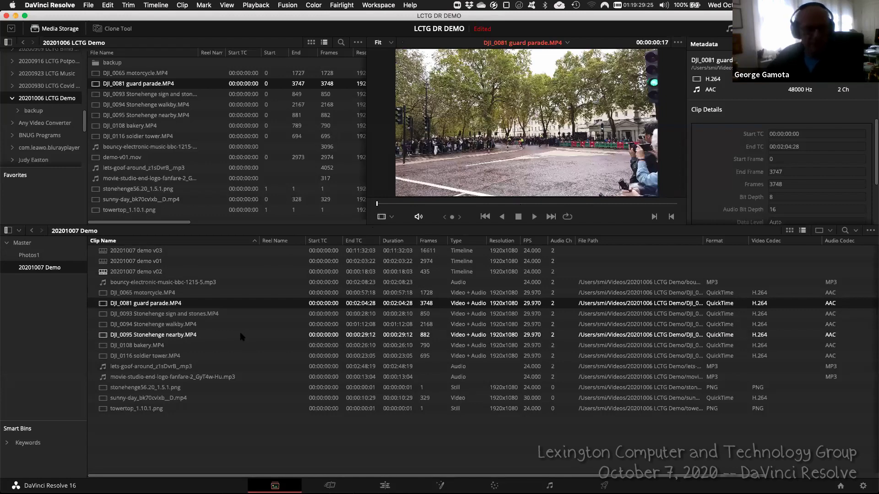
click(160, 293)
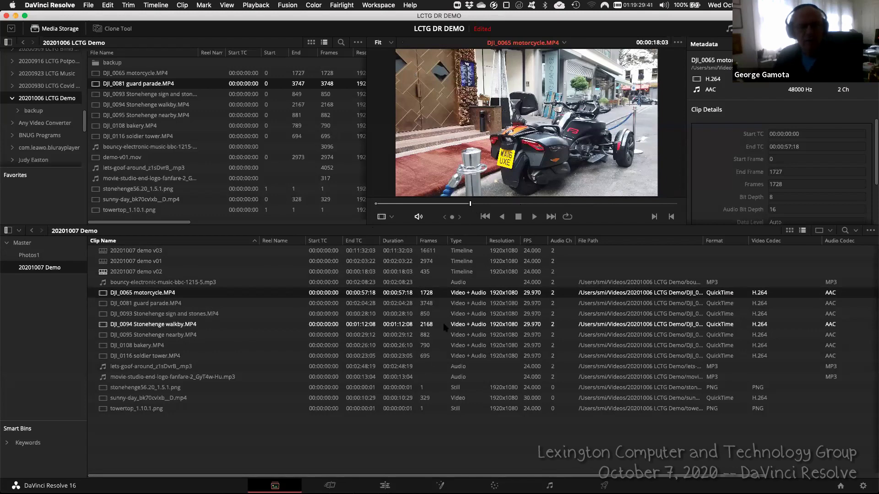
On the Edit page, raise the divider between the timeline's video and audio tracks
click(385, 486)
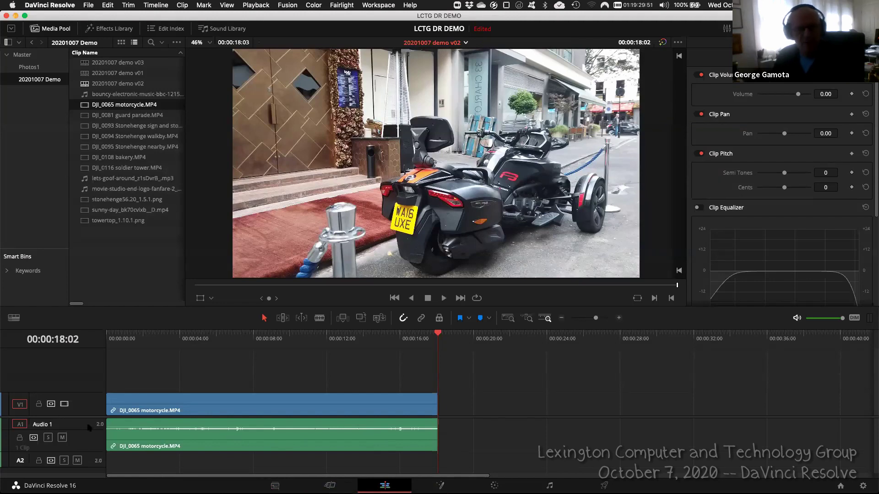
drag(86, 417, 88, 390)
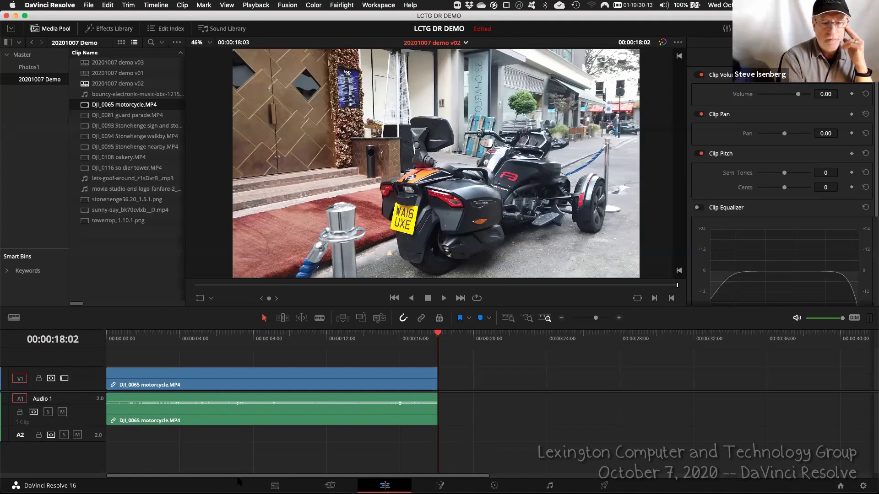
On the Media page, load DJI_0081 guard parade.MP4 in the viewer and mark its In point at 00:00:33:29
click(262, 485)
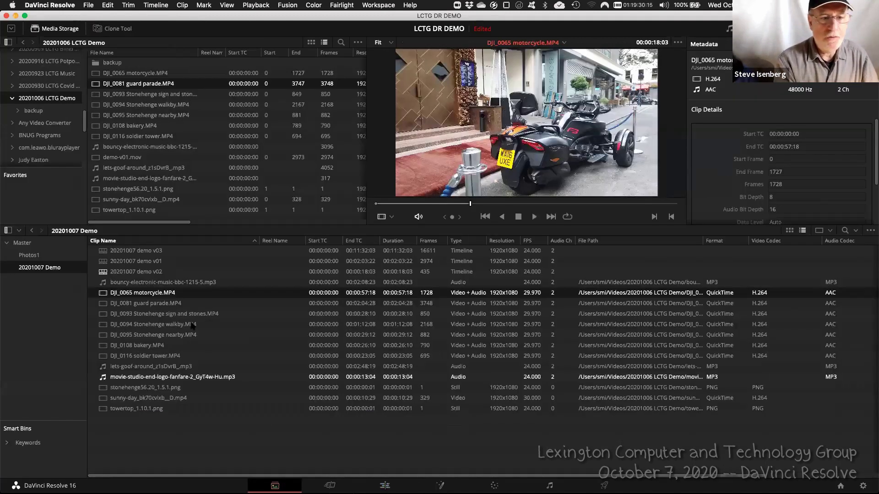
click(162, 304)
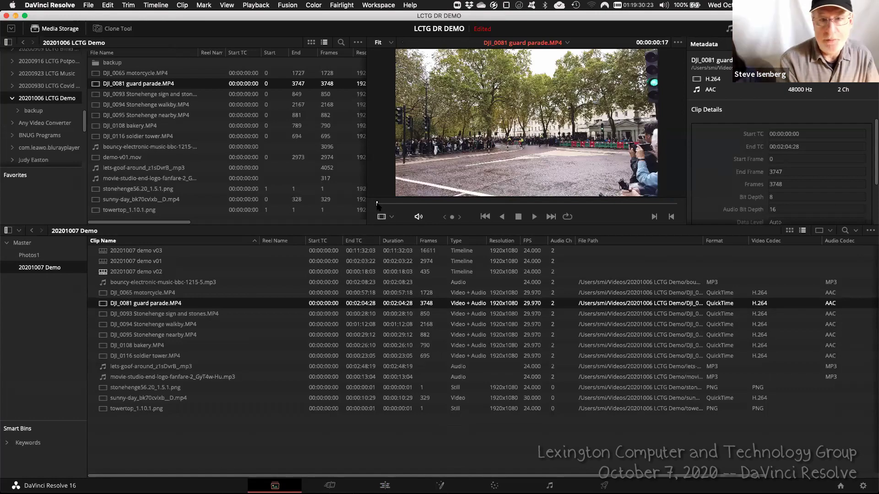
drag(377, 206, 459, 208)
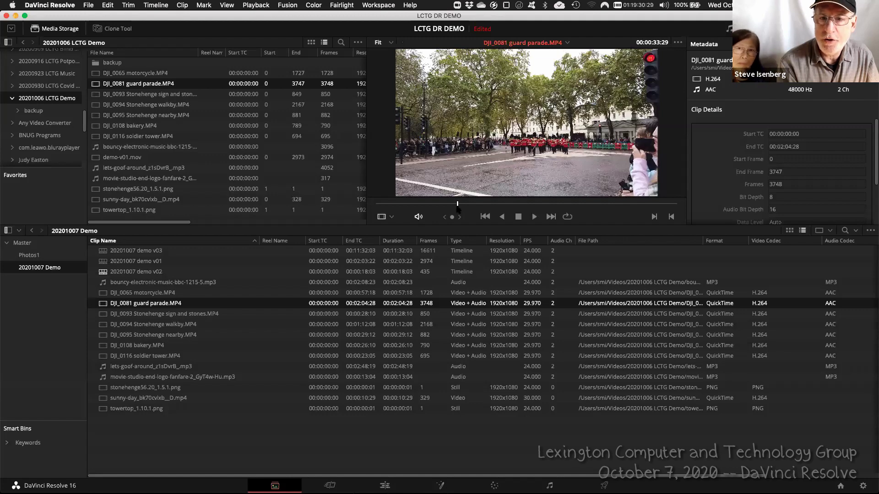
right_click(458, 208)
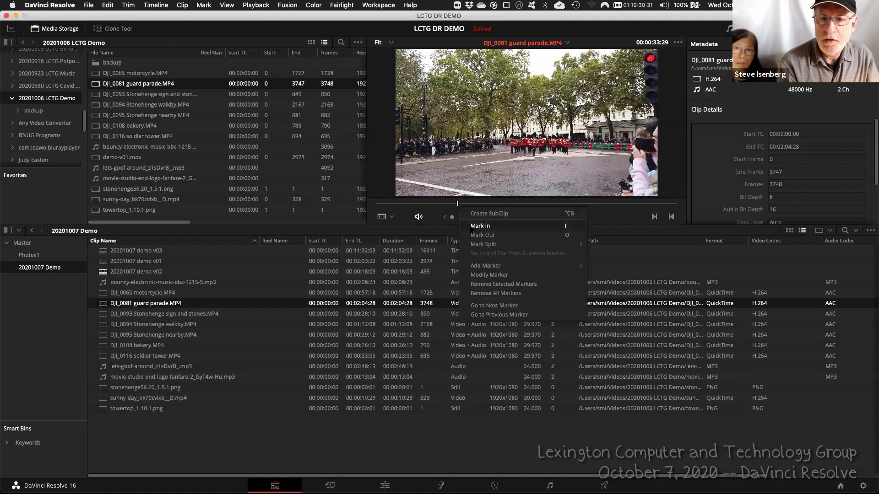
key(Escape)
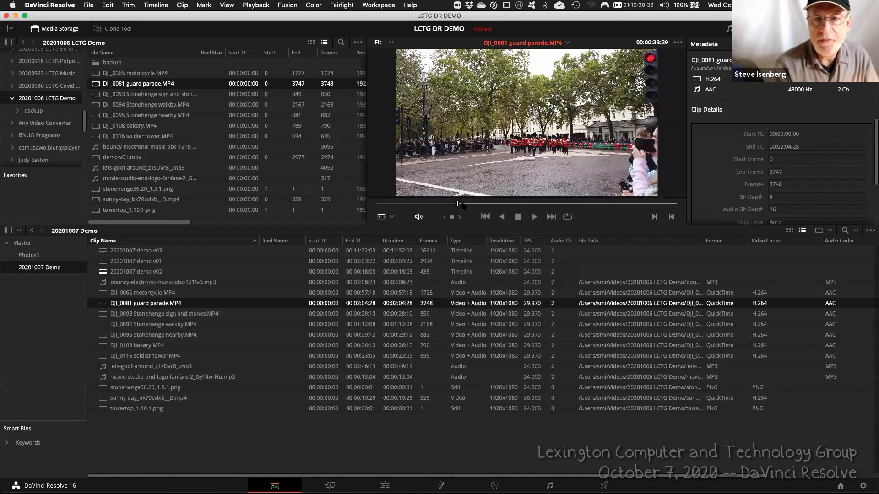
Mark the Out point of the guard parade clip at 00:01:25:13 and scrub back to 00:01:23:10
drag(458, 204, 583, 211)
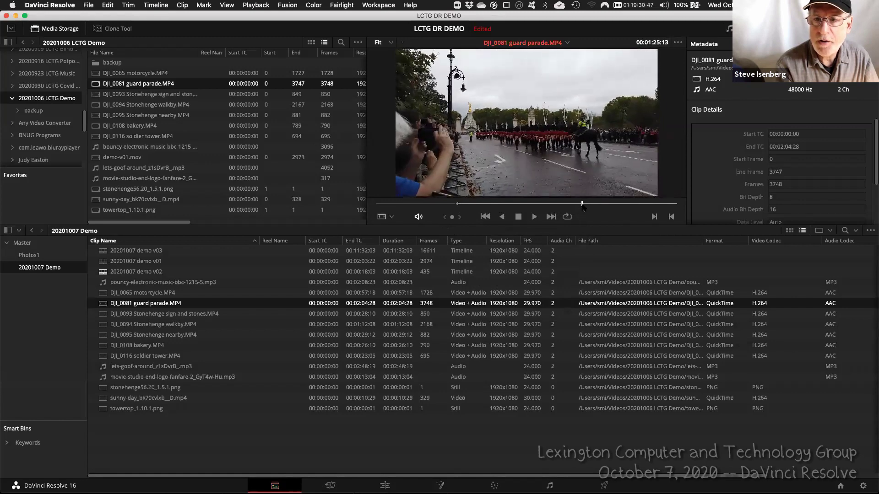
right_click(583, 210)
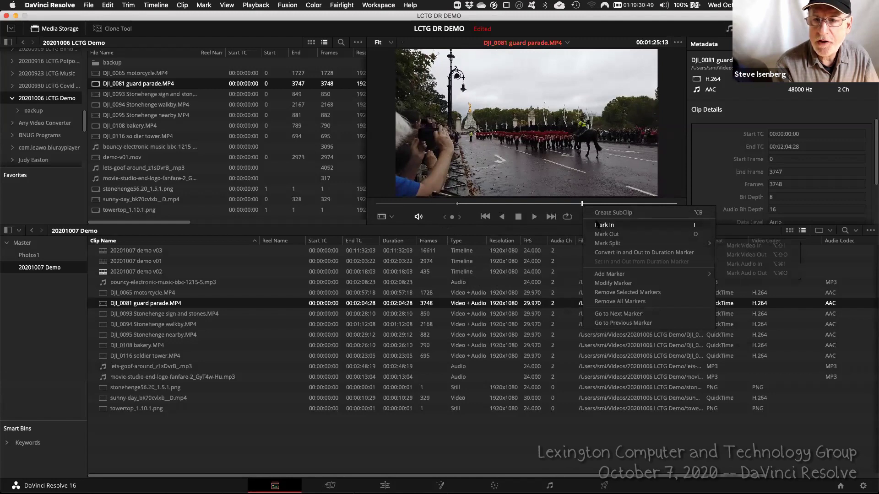
click(605, 235)
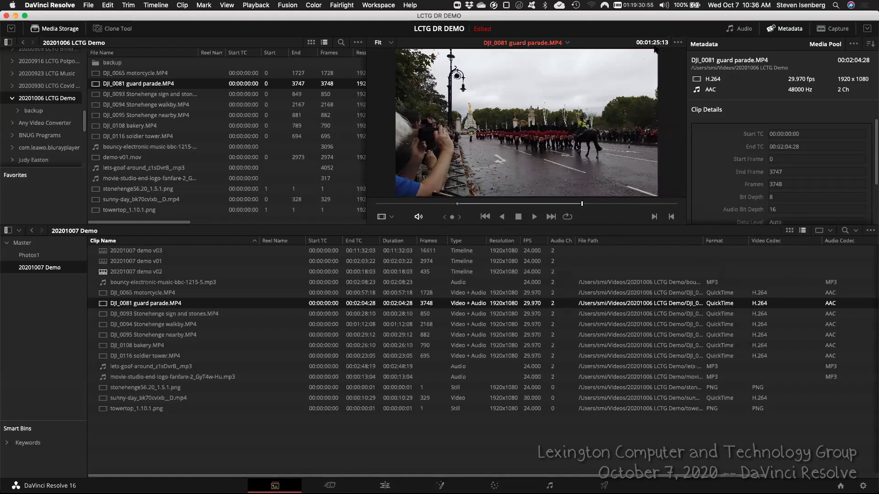
mouse_move(583, 206)
mouse_down()
mouse_move(654, 209)
mouse_move(577, 210)
mouse_up()
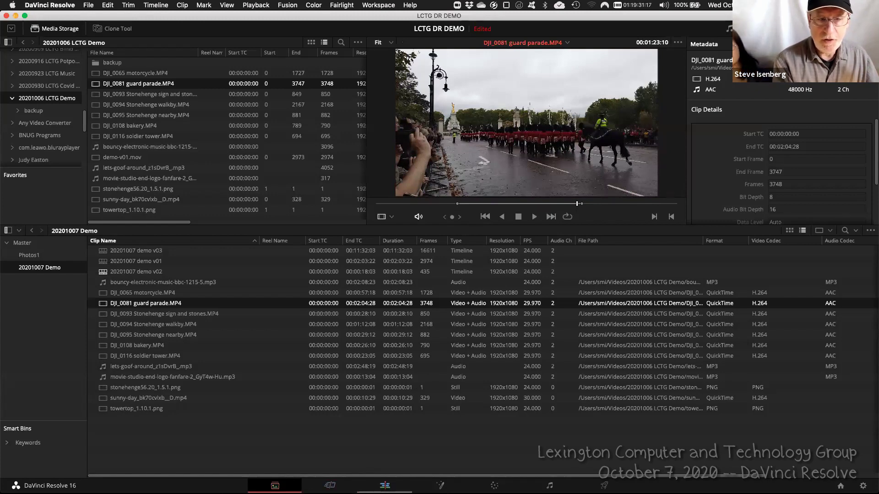
On the Edit page, delete the motorcycle clip's video and audio from the 20201007 demo v02 timeline
click(385, 486)
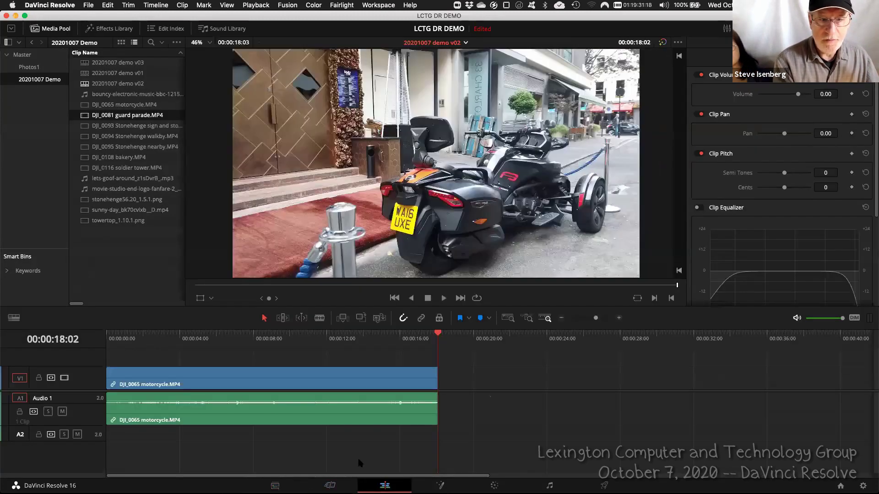
click(276, 380)
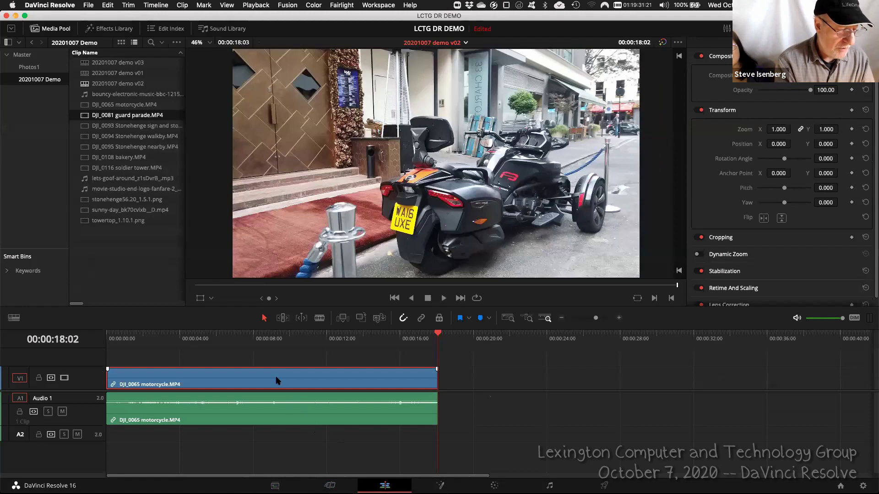
key(Delete)
click(270, 410)
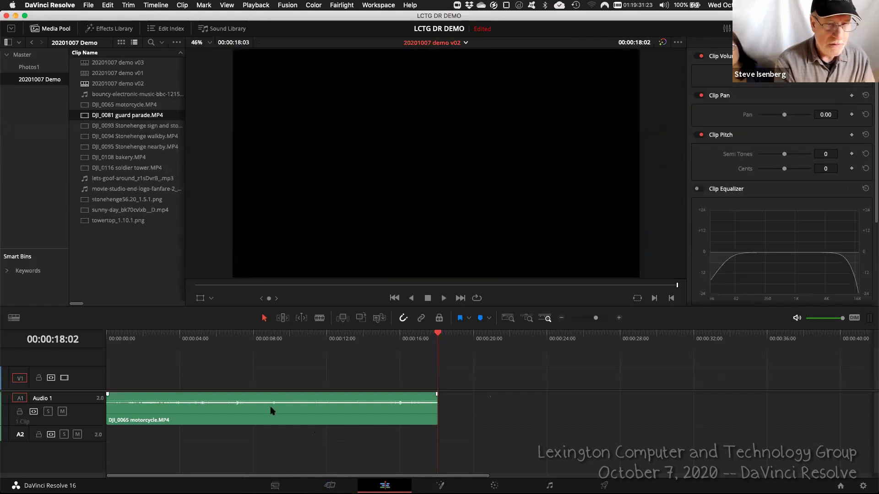
key(Delete)
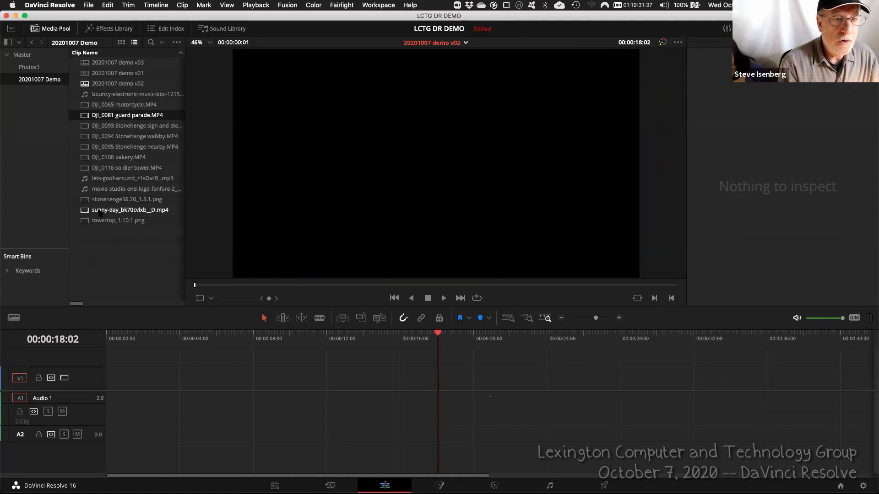
Place the sunny-day clip at the start of V1, set the playhead to 00:00:02:01 and lower the divider between video and audio tracks
drag(100, 211, 110, 383)
click(144, 337)
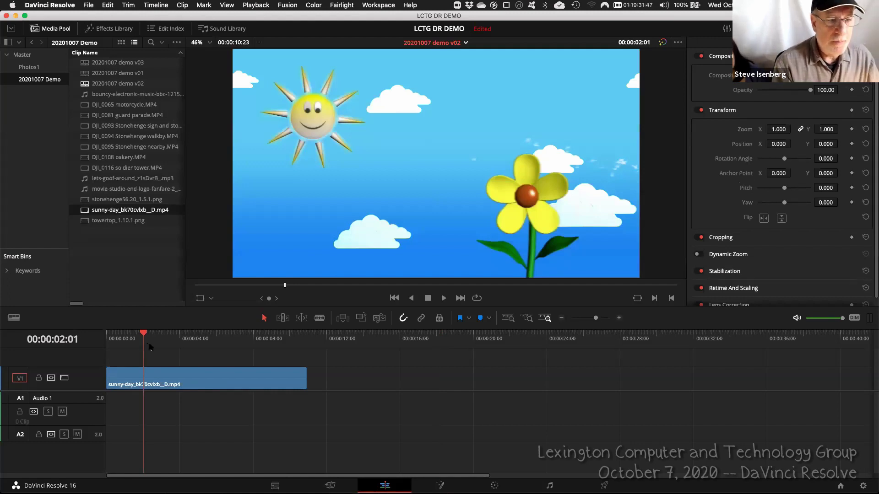
drag(92, 390, 93, 417)
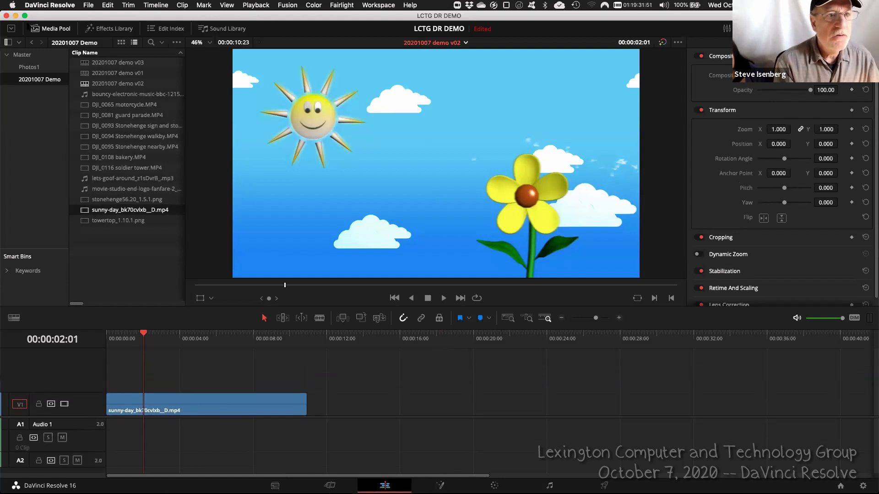
Browse the titles, video transitions and audio transitions in the Effects Library
click(111, 29)
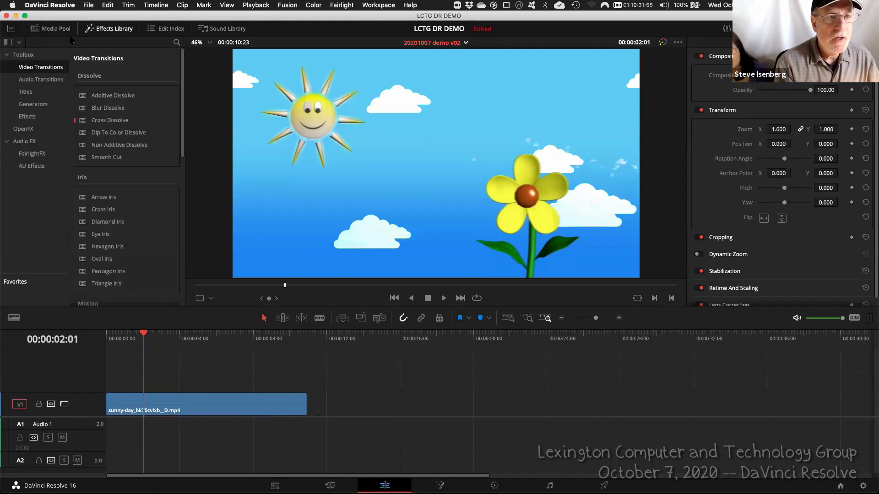
click(26, 92)
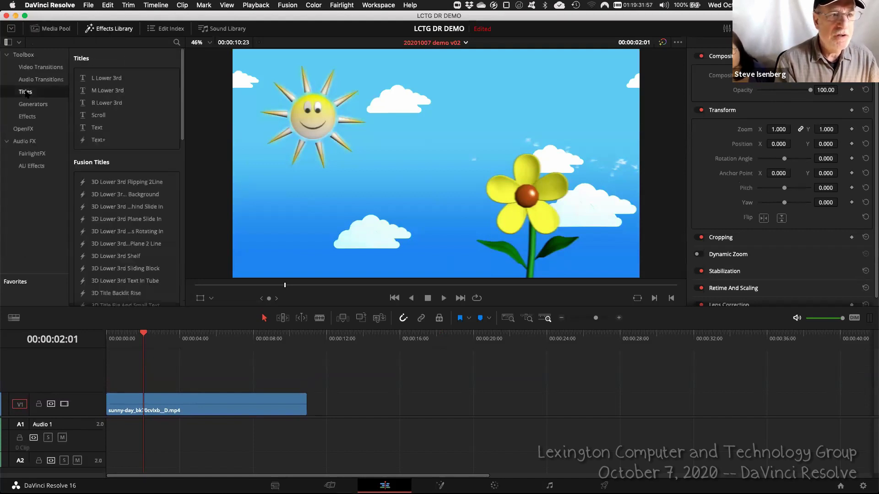
click(33, 69)
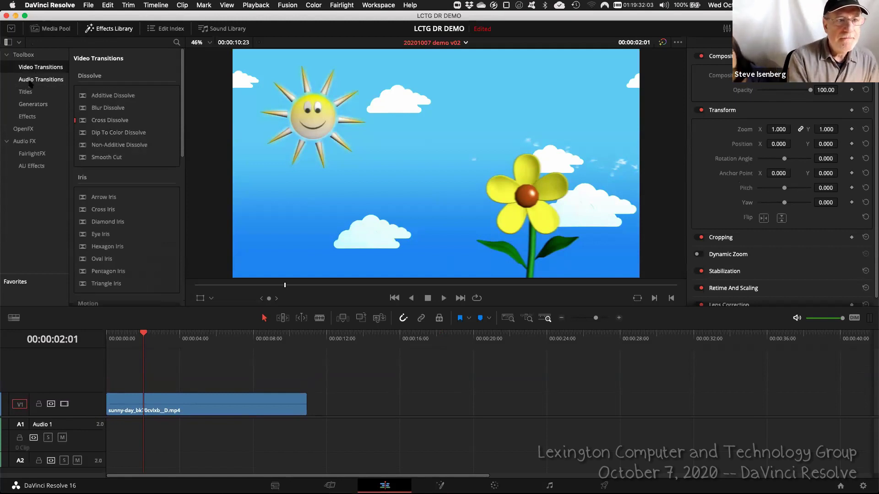
click(31, 83)
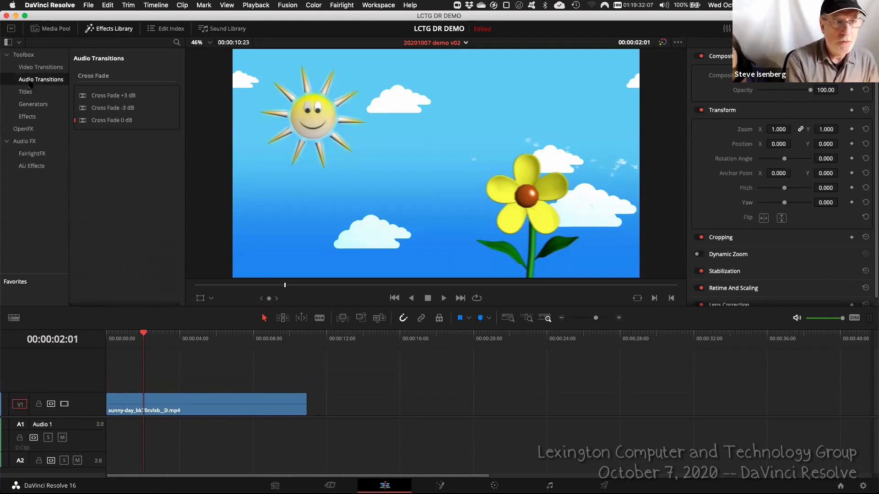
Look through the titles, generators and effects categories in the Effects Library
click(25, 93)
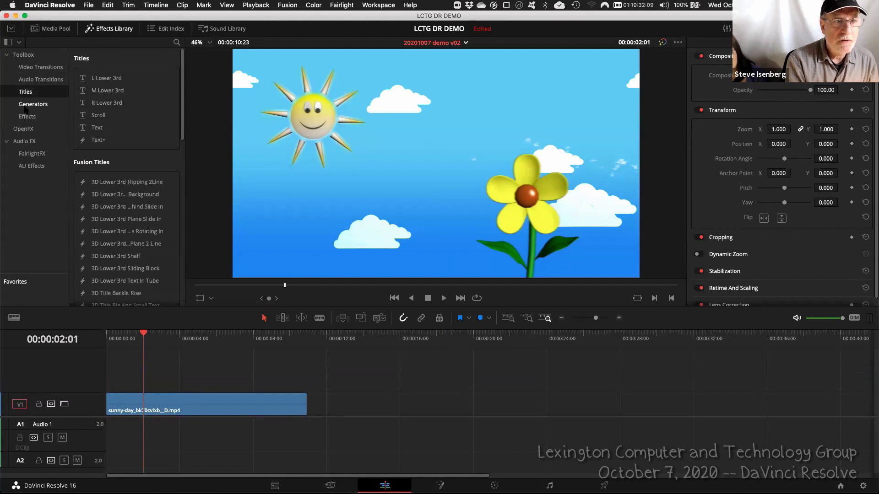
click(27, 107)
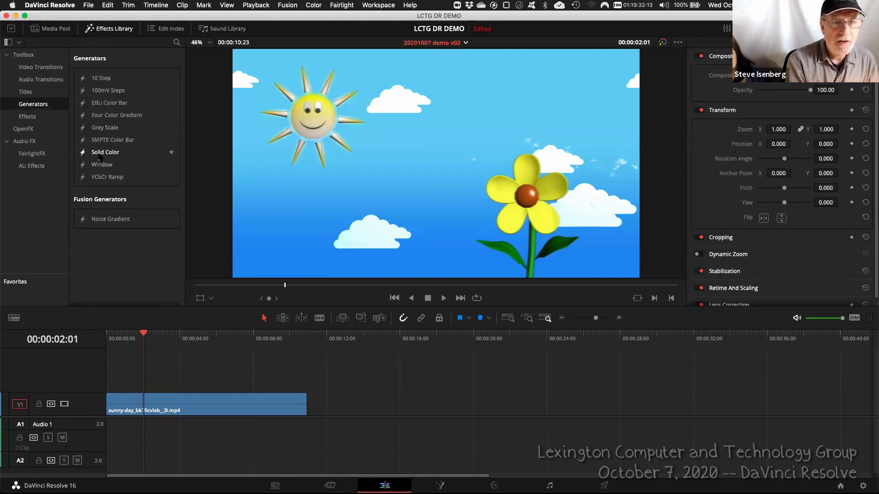
click(26, 117)
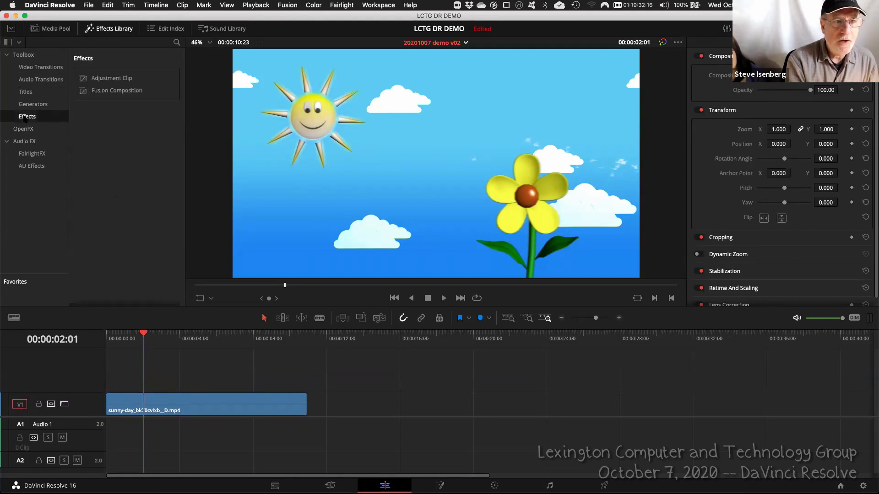
Add a Text title on V2 at the timeline start, reading "Our Little Video" with "Just for you" on a second line
click(26, 92)
drag(94, 128, 125, 387)
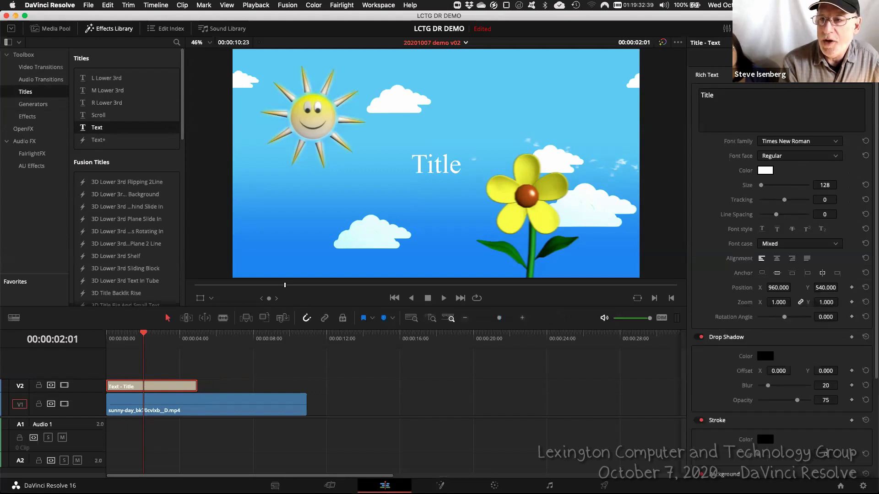
double_click(720, 98)
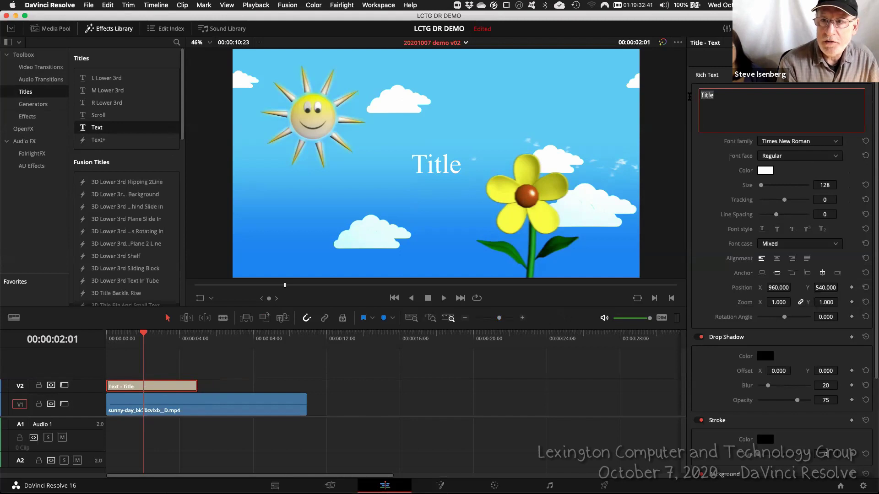
text(Our Little Video)
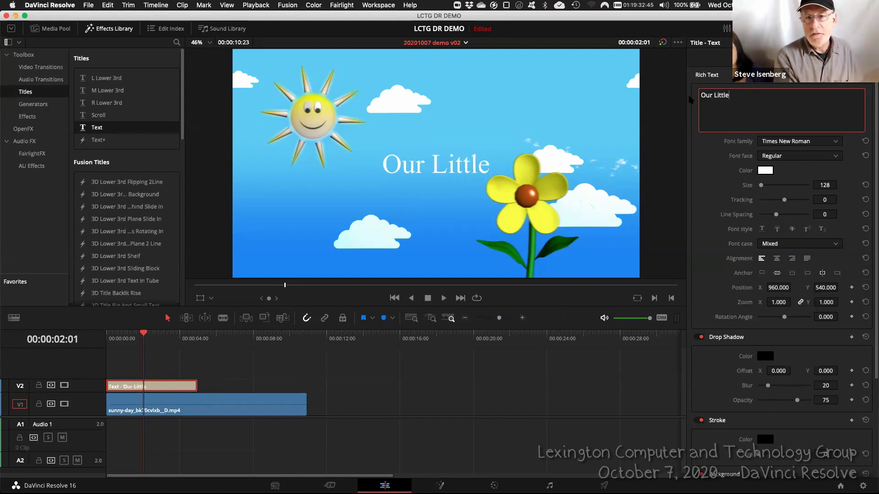
key(Return)
text(Just for you)
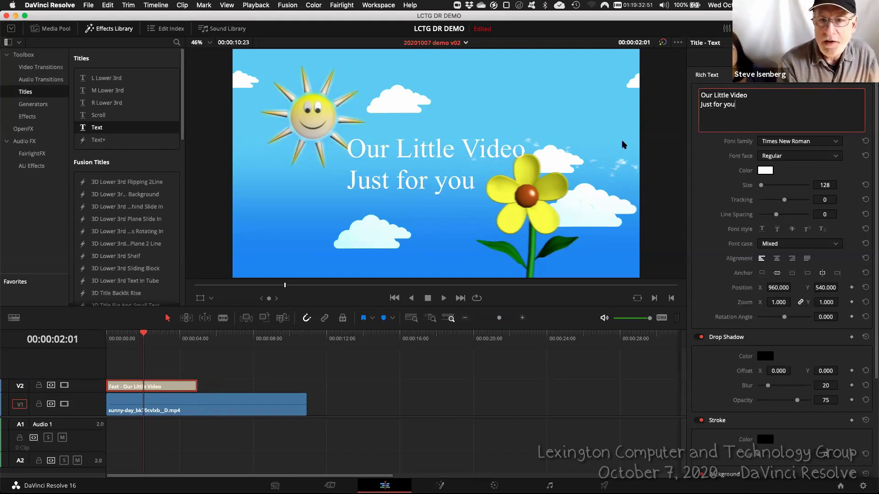
Try the Tell me a secret light and Telugu MN fonts on both title lines, then set Tempus Sans ITC with centered alignment
drag(743, 106, 697, 93)
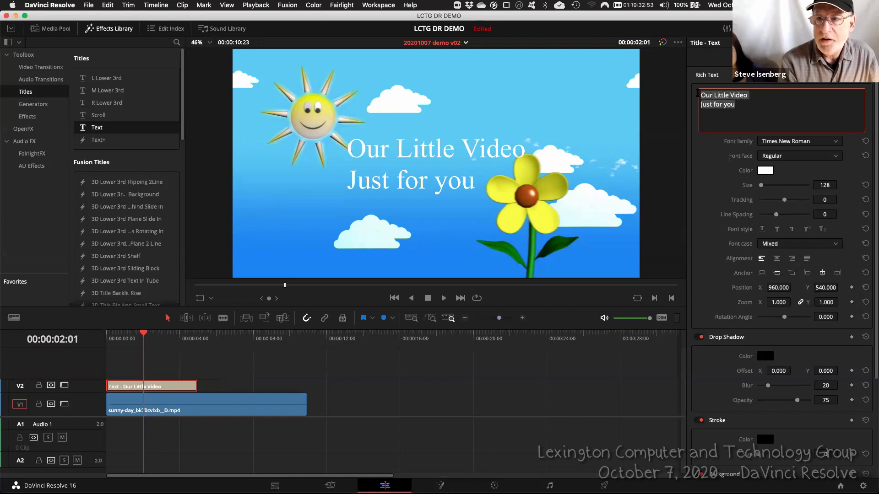
click(835, 141)
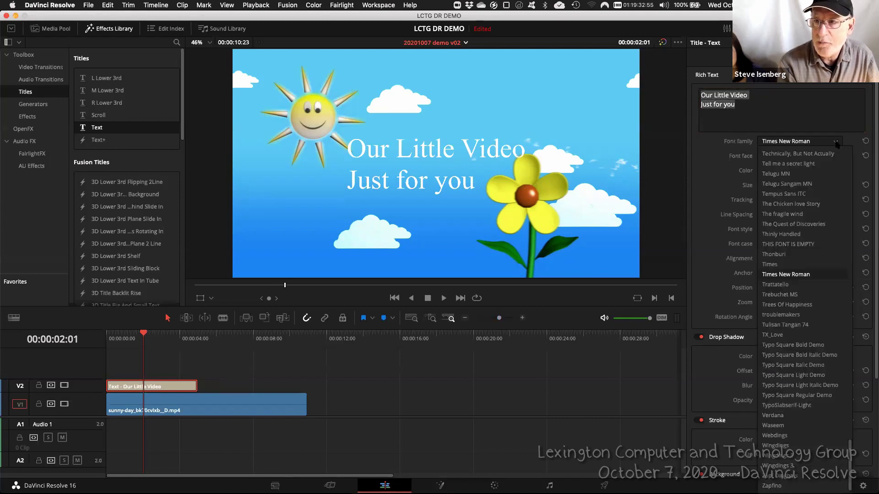
click(776, 164)
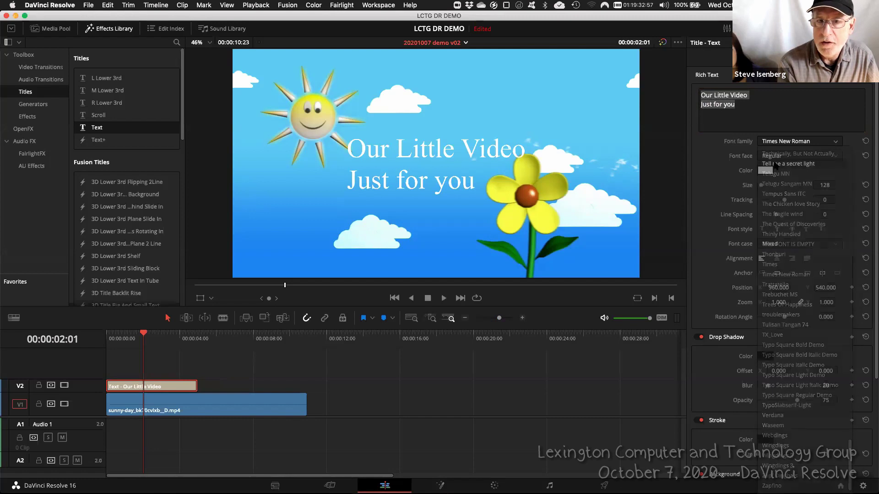
click(836, 143)
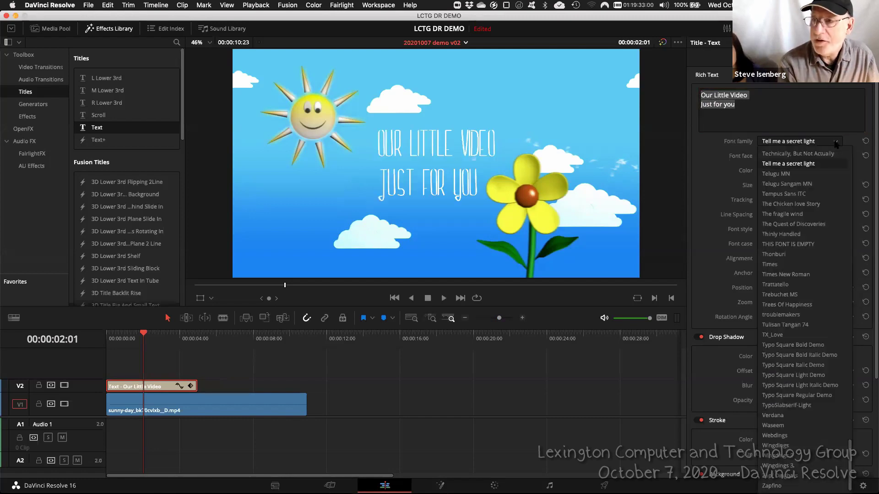
click(780, 177)
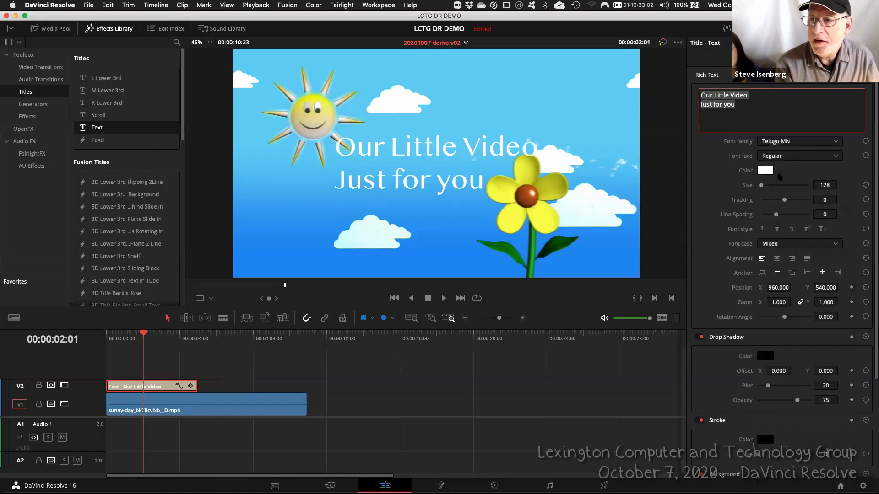
click(836, 143)
click(784, 195)
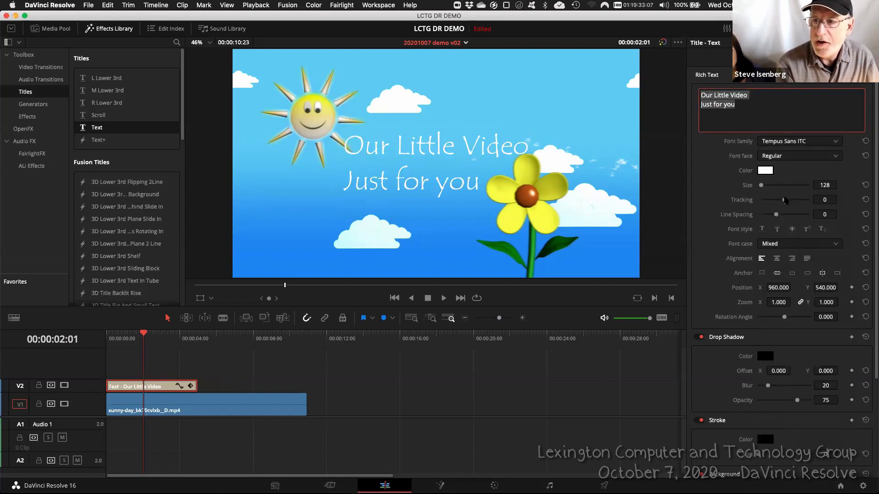
click(777, 259)
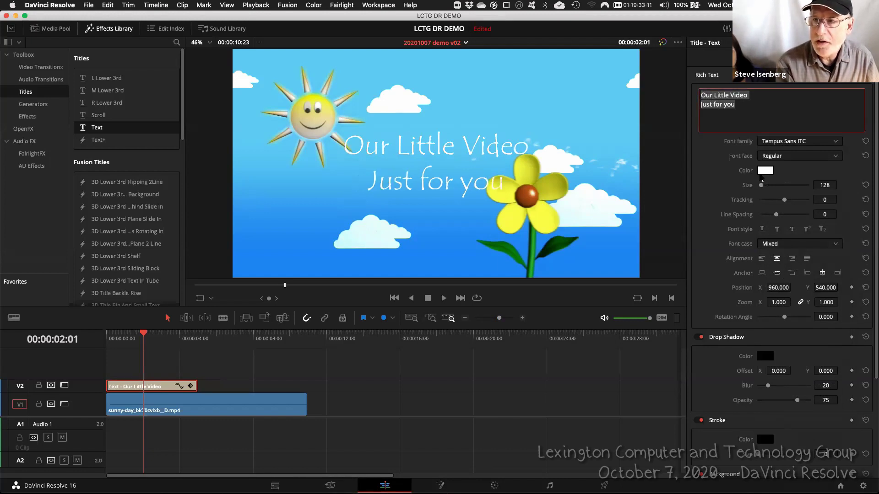
Set the size of only the "Our Little Video" line to 162
click(737, 105)
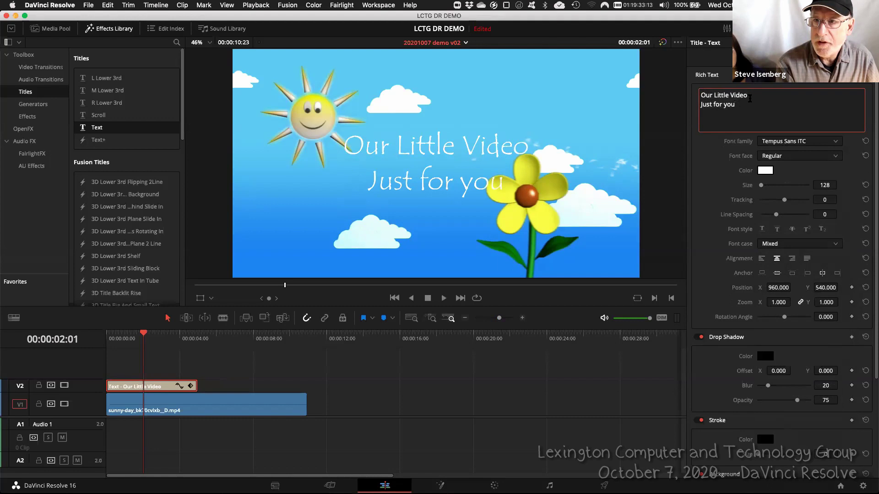
drag(738, 95, 696, 95)
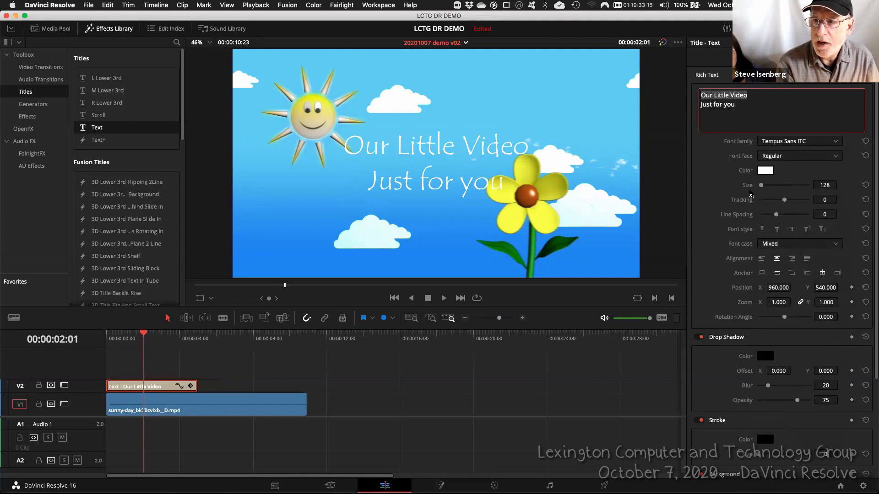
drag(825, 185, 839, 185)
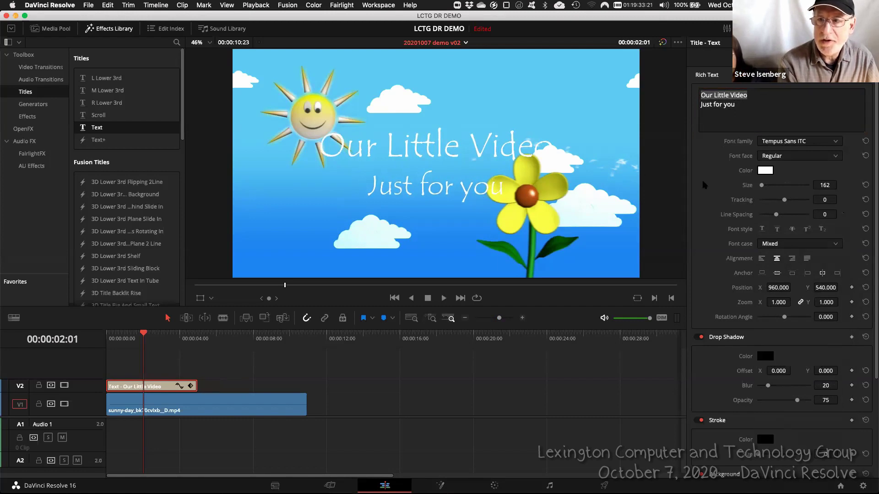
Offset the drop shadow of both title lines by X 4 and Y -3, and save the project
click(745, 105)
drag(746, 105, 697, 96)
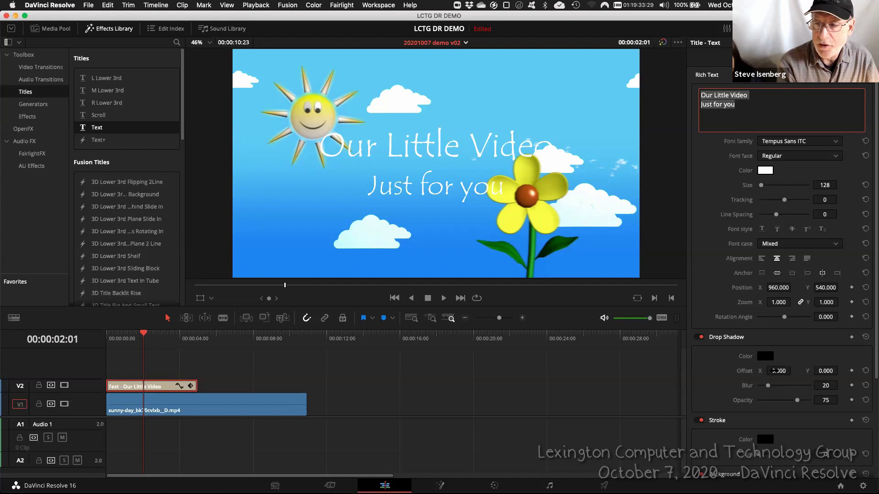
drag(773, 370, 794, 370)
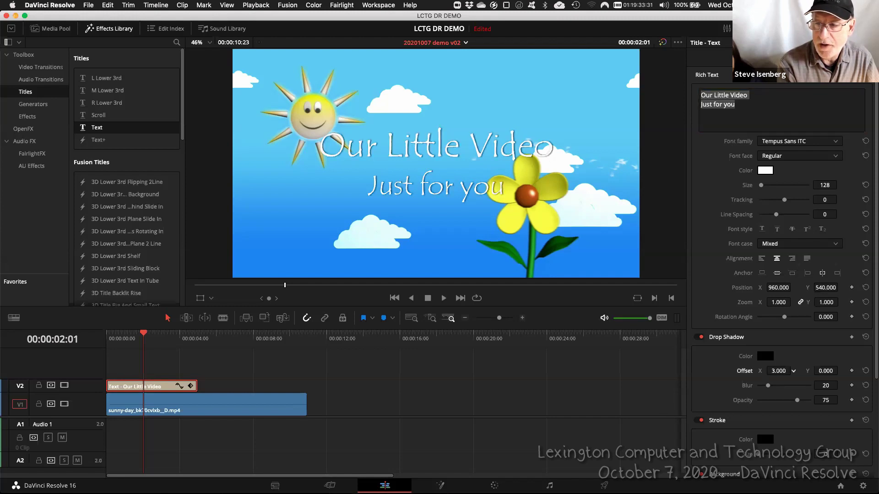
drag(826, 371, 840, 371)
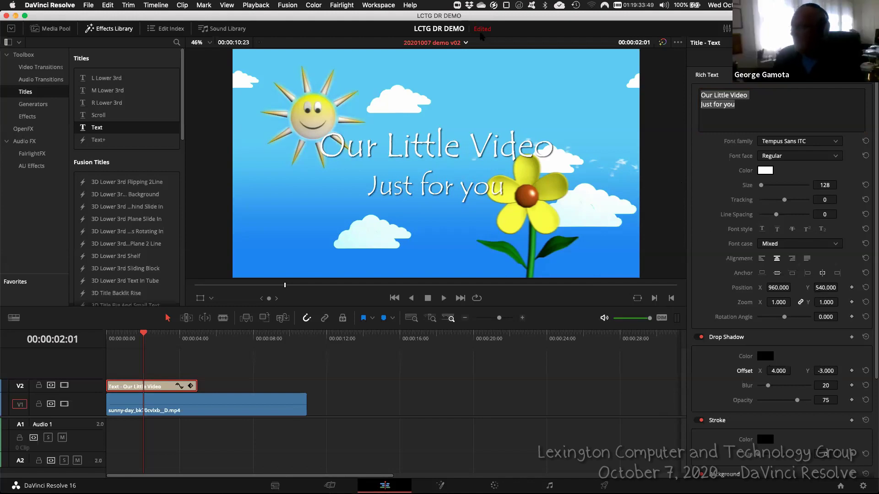
key(super+s)
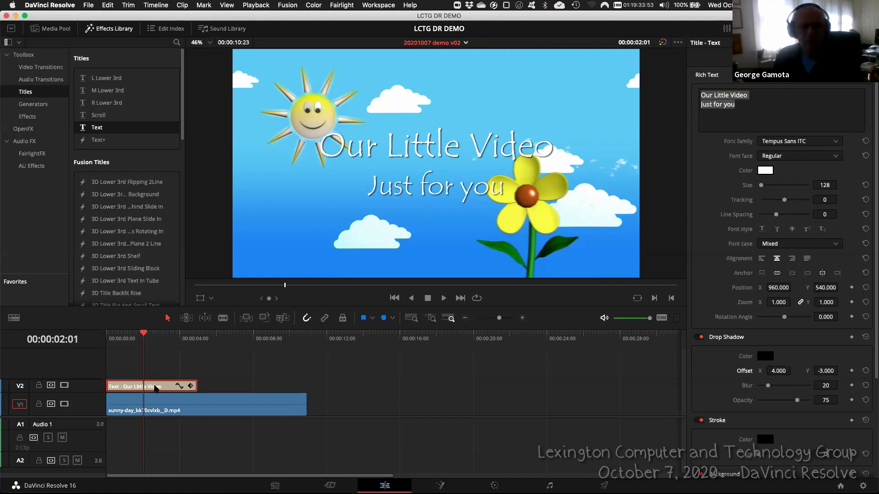
click(750, 104)
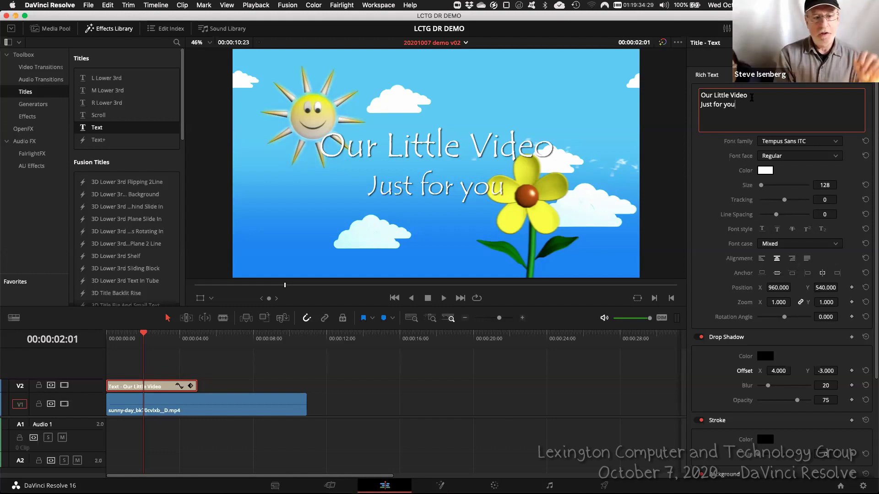
Play the timeline from the start to check the title over the sunny-day clip
click(108, 338)
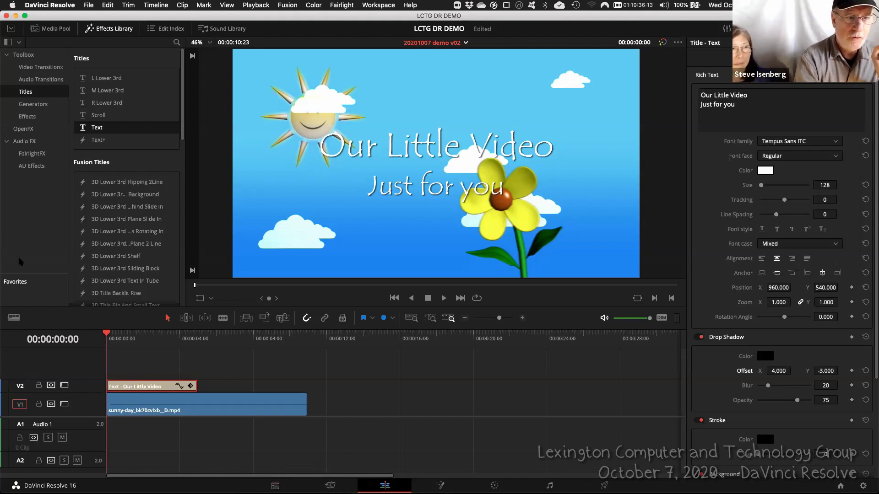
key(space)
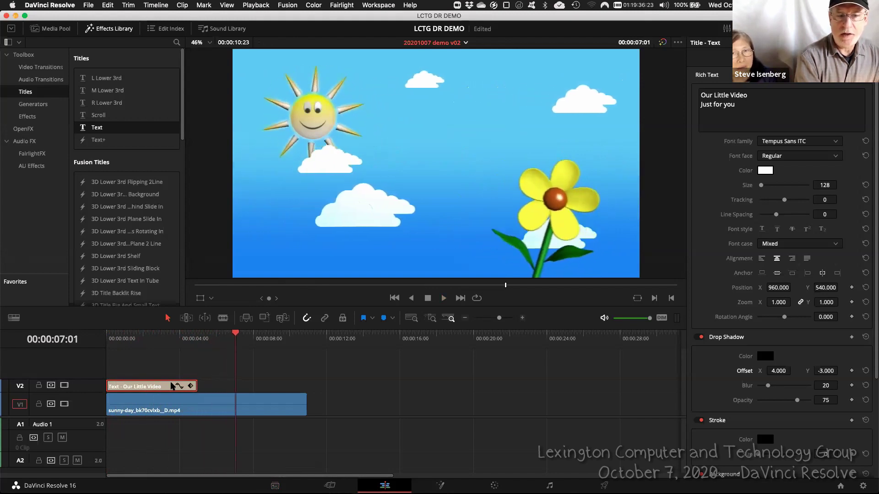
click(174, 439)
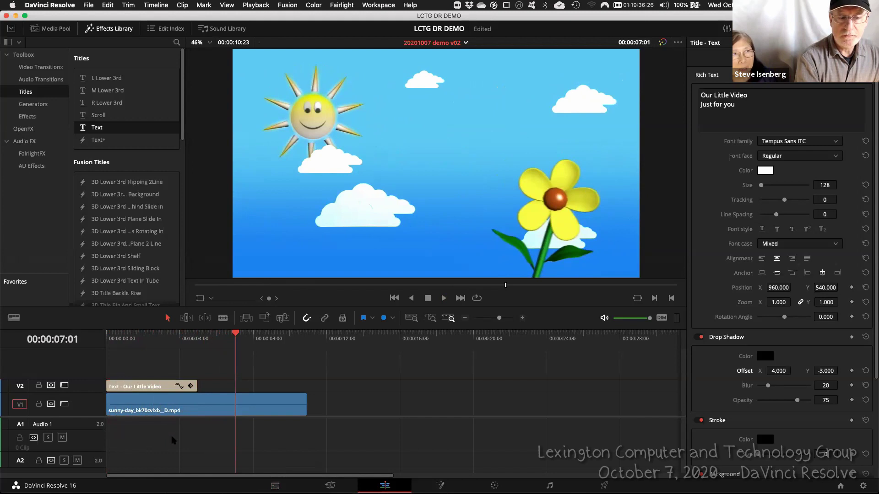
Set the playhead to 00:00:02:07 and extend the "Our Little Video" title to the end of the sunny-day clip
click(149, 338)
click(191, 386)
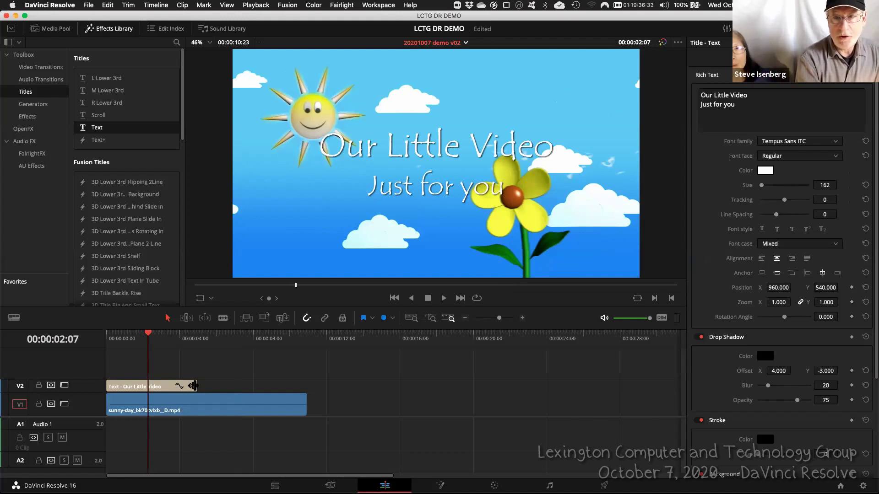
drag(195, 386, 305, 389)
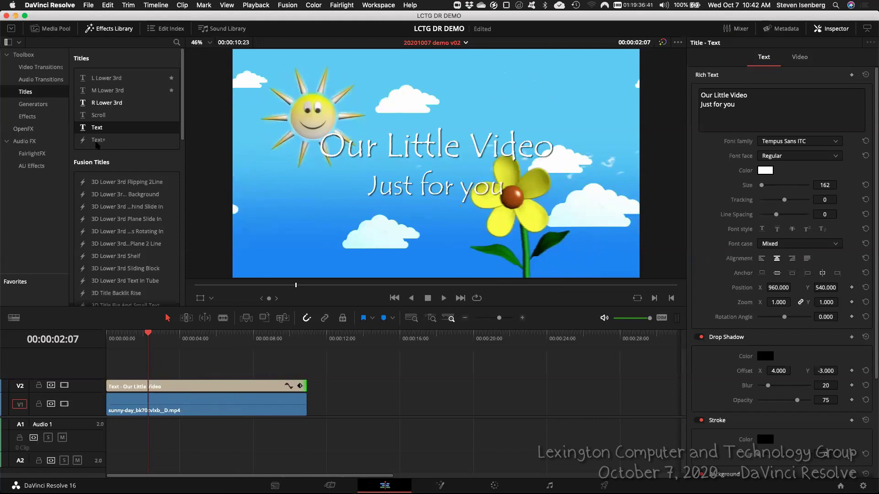
Add a second Text title on V3, ending flush with the clips below, reading "Produced 10/7/2020"
drag(99, 134, 212, 366)
click(241, 373)
click(717, 95)
drag(717, 94, 699, 93)
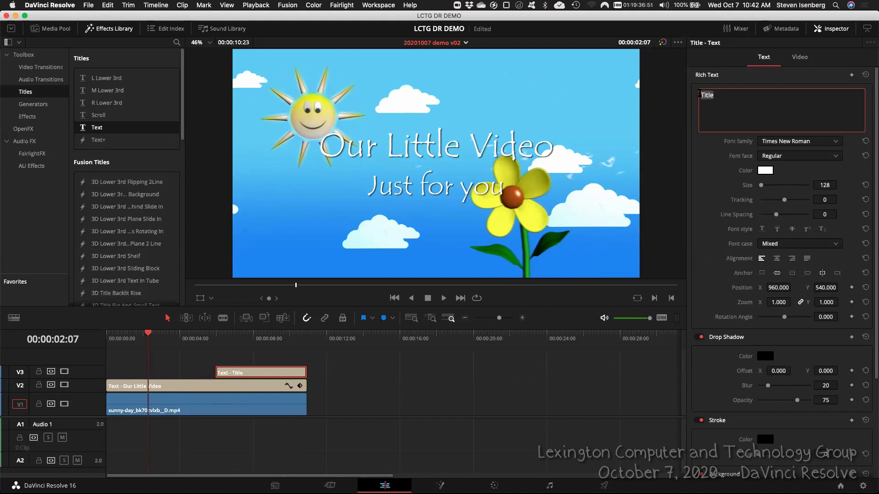
text(Produced 10/7/2020)
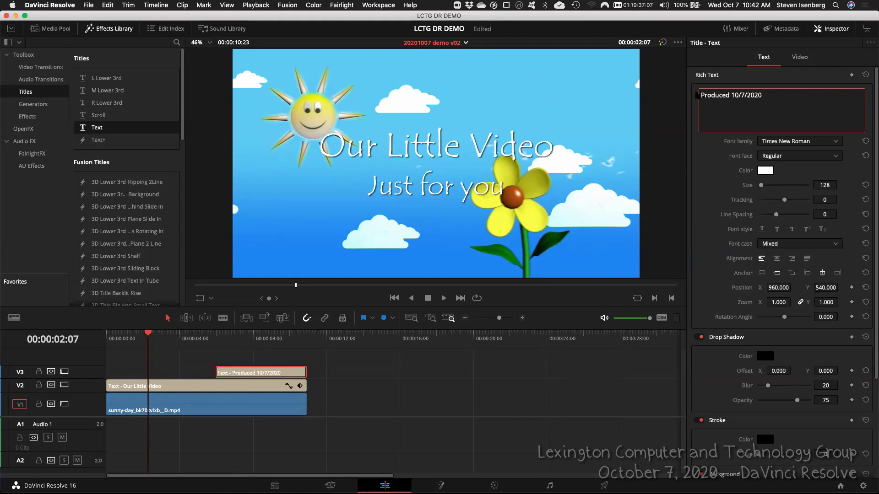
With the playhead at 00:00:08:12, set the "Produced 10/7/2020" title's Y position to 266 and its font to Trattatello
click(263, 340)
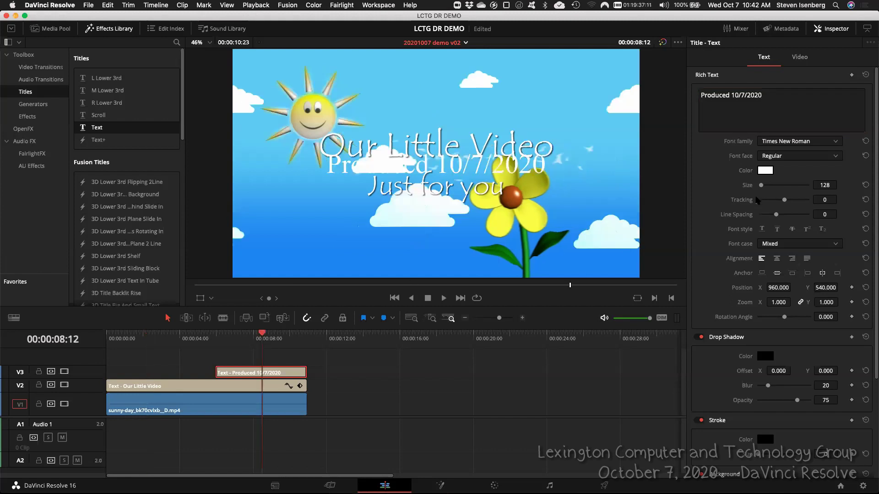
mouse_move(826, 288)
mouse_down()
mouse_move(783, 287)
mouse_move(824, 287)
mouse_up()
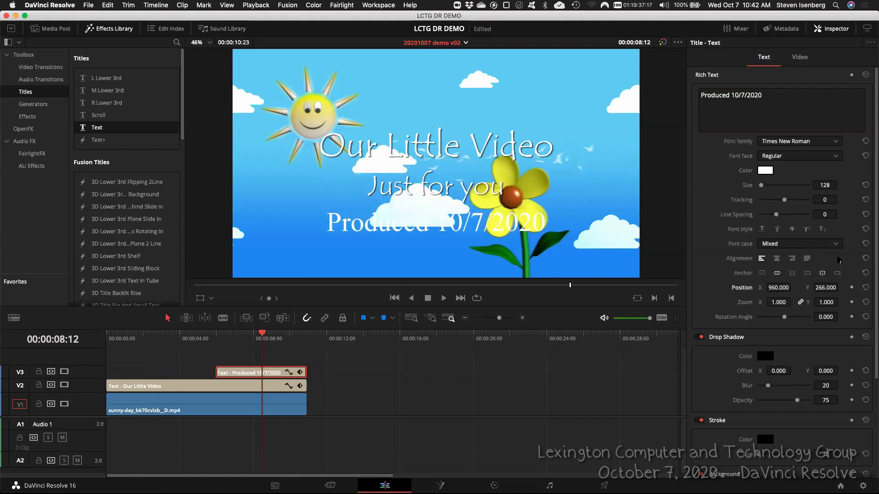
click(836, 144)
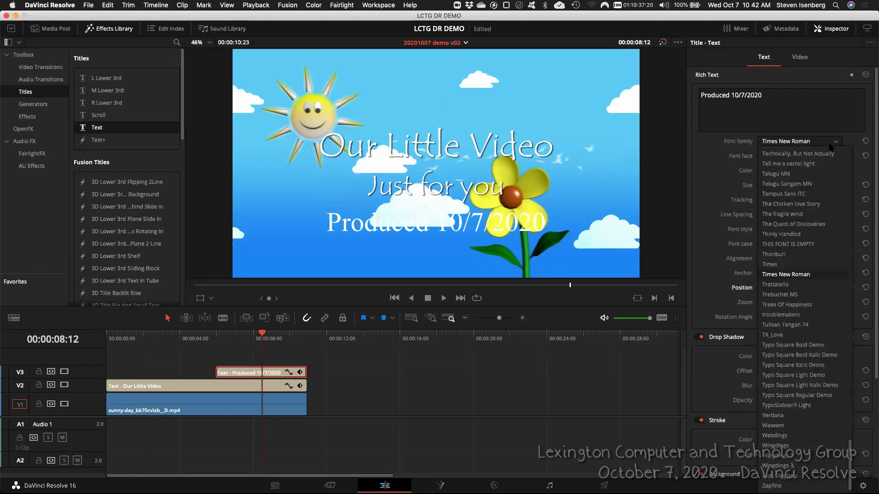
click(776, 285)
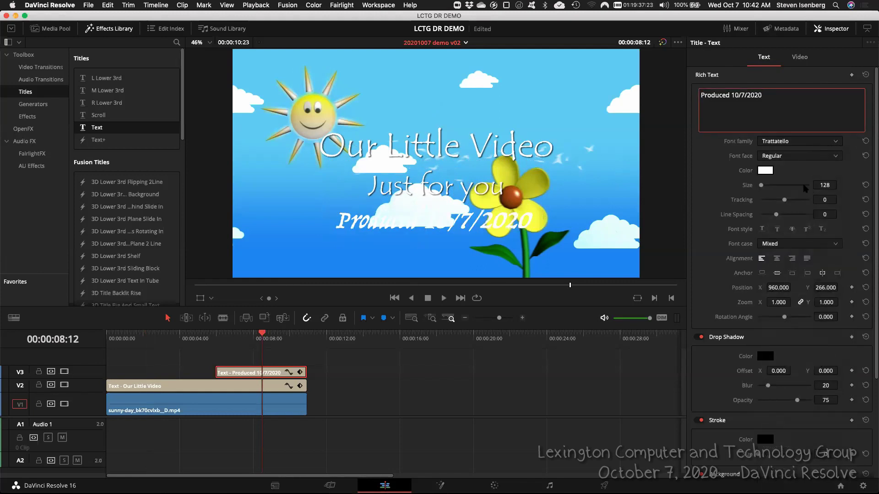
Set the "Produced 10/7/2020" title's drop shadow offset to X 4, Y -4 and change its font to troublemakers after trying Trebuchet MS
drag(777, 367, 841, 370)
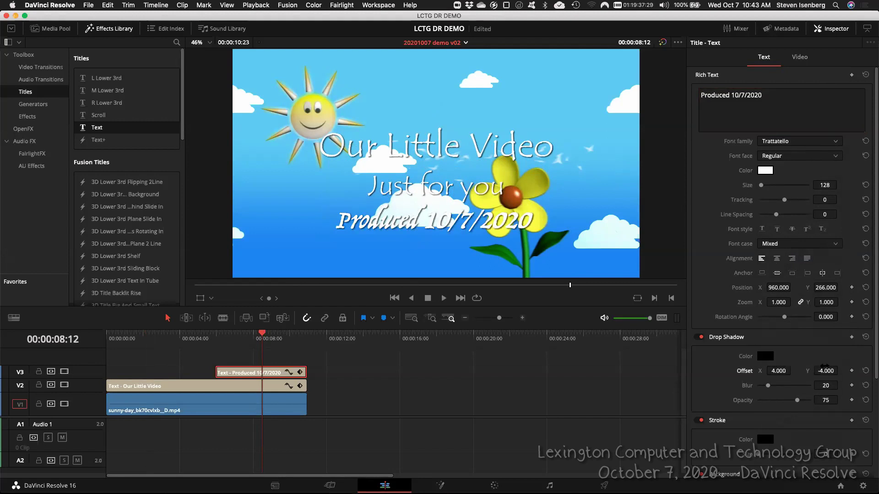
click(836, 142)
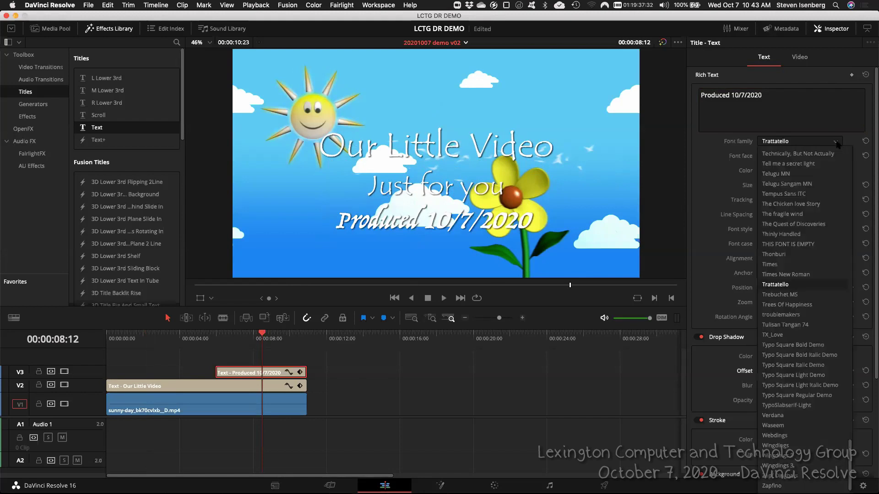
click(779, 296)
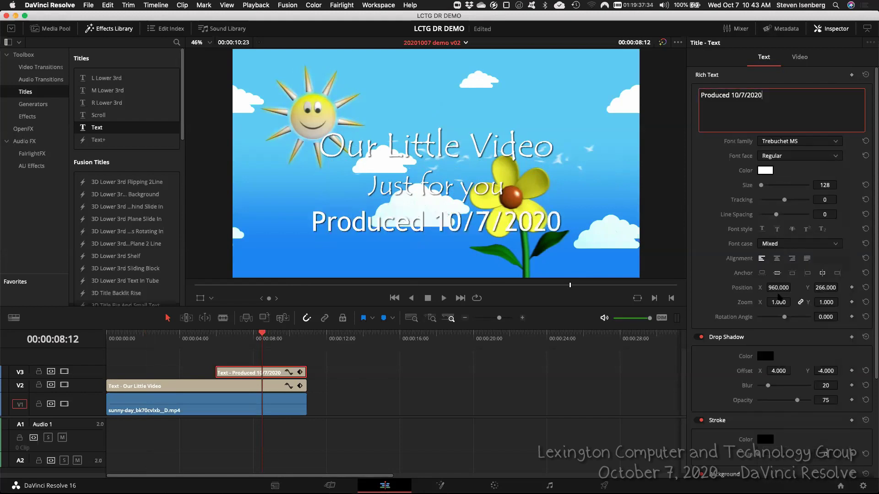
click(837, 143)
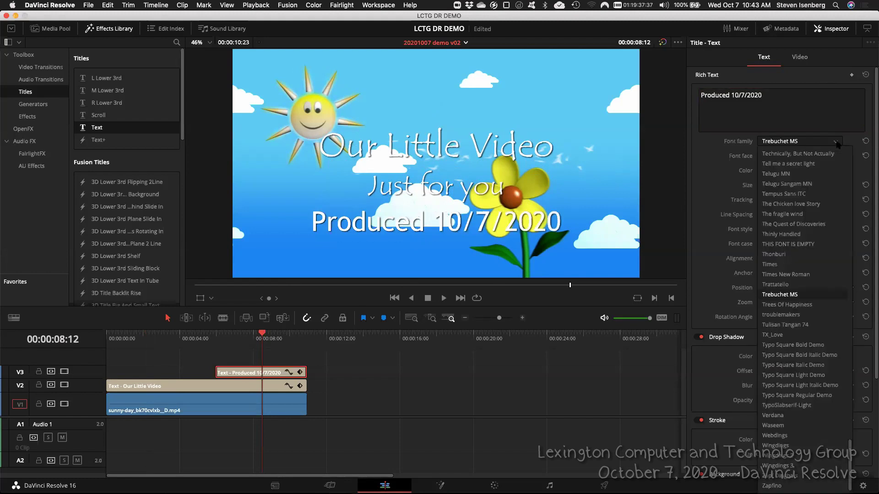
click(780, 316)
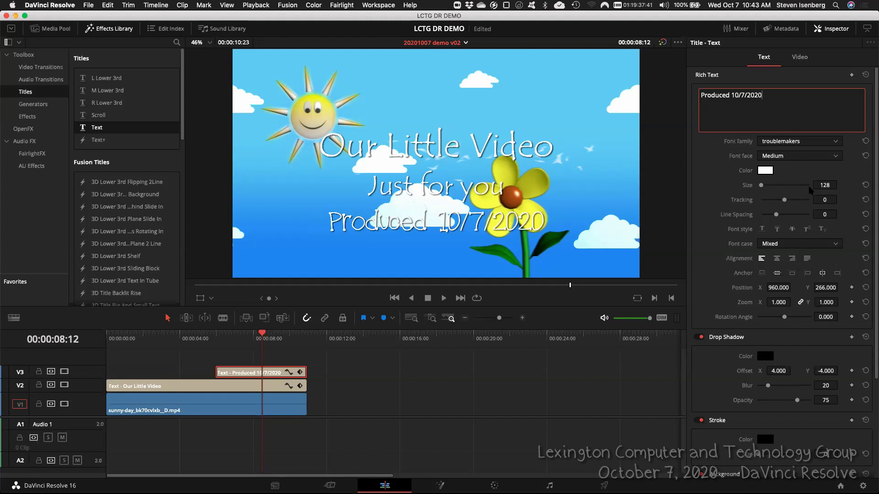
Reduce the "Produced 10/7/2020" title's size to 72 and set its Y position to 162
drag(821, 185, 839, 184)
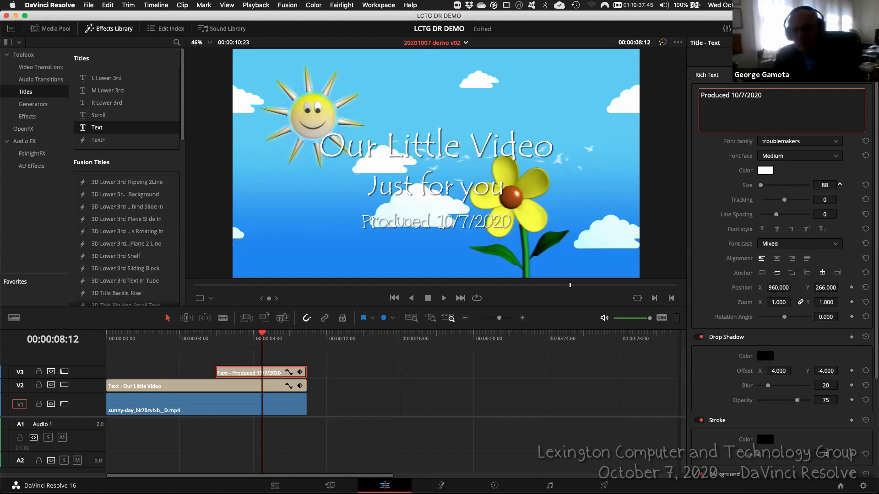
drag(839, 184, 840, 185)
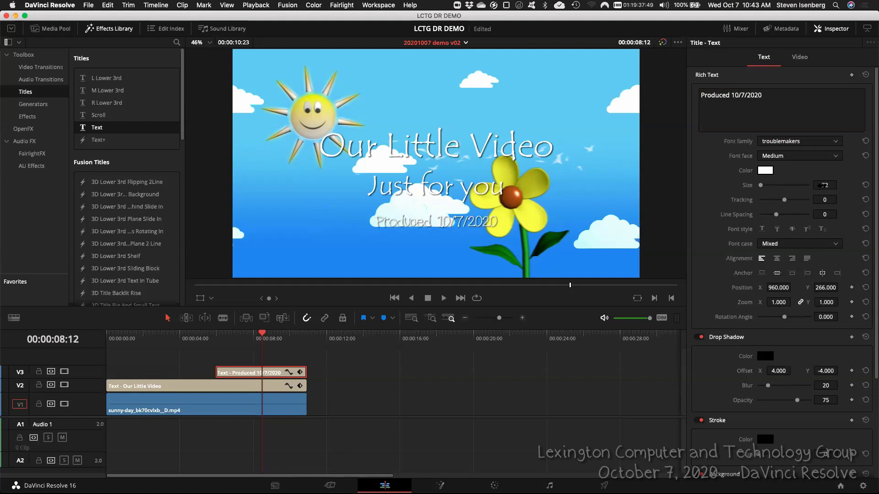
drag(825, 287, 778, 293)
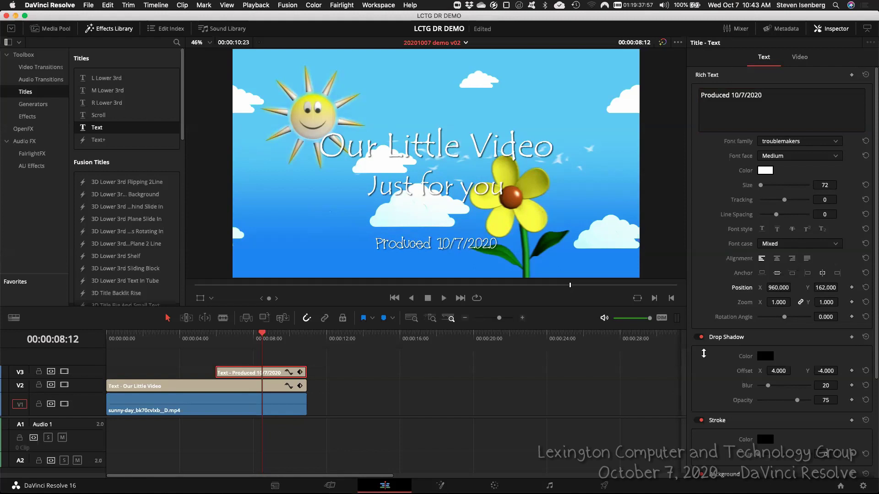
Make the video tracks taller and add a short fade-in to the start of the "Produced 10/7/2020" title
mouse_move(83, 366)
mouse_down()
mouse_move(84, 352)
mouse_move(87, 369)
mouse_up()
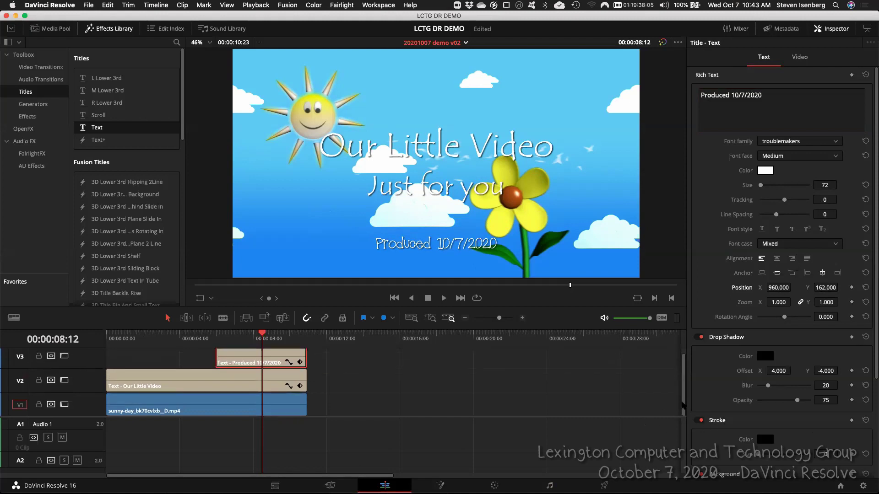
drag(685, 406, 685, 387)
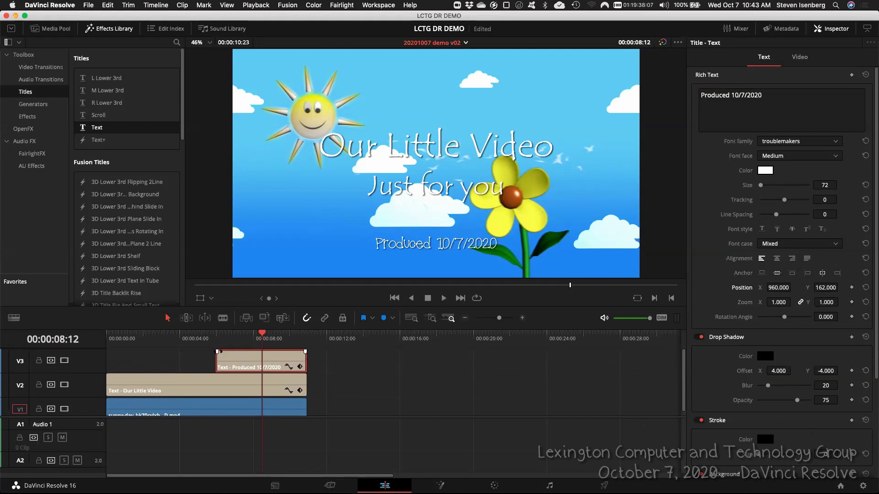
drag(217, 352, 228, 351)
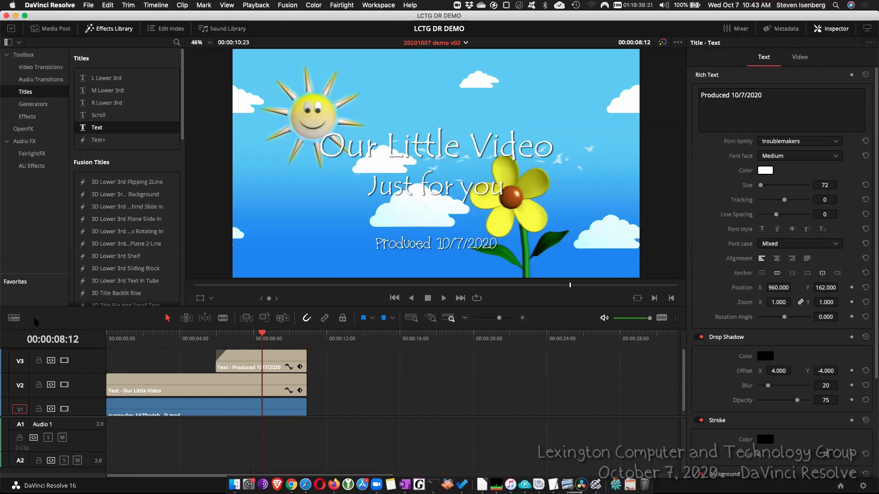
Play the timeline from the start to check the title's fade-in, and park the playhead at 00:00:07:15
click(109, 341)
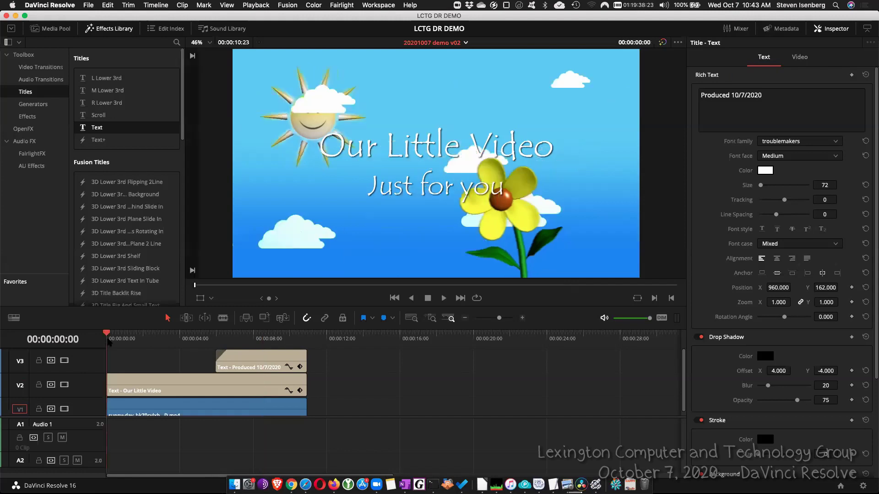
key(space)
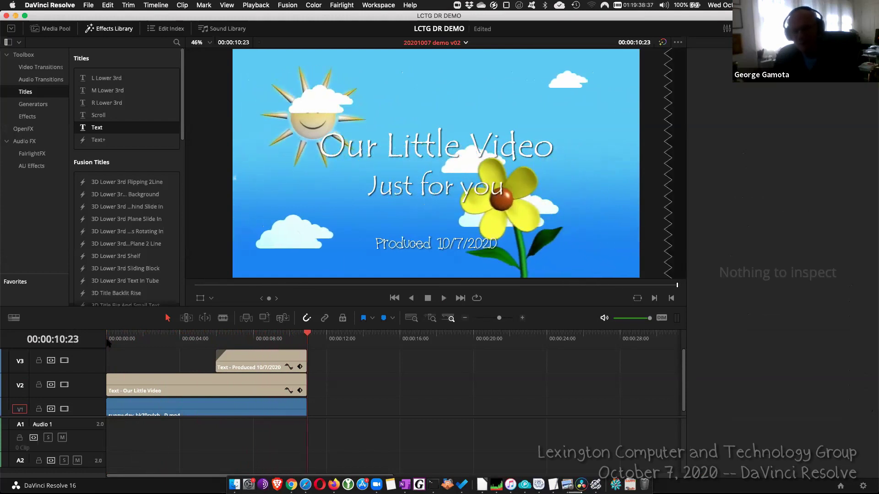
click(245, 340)
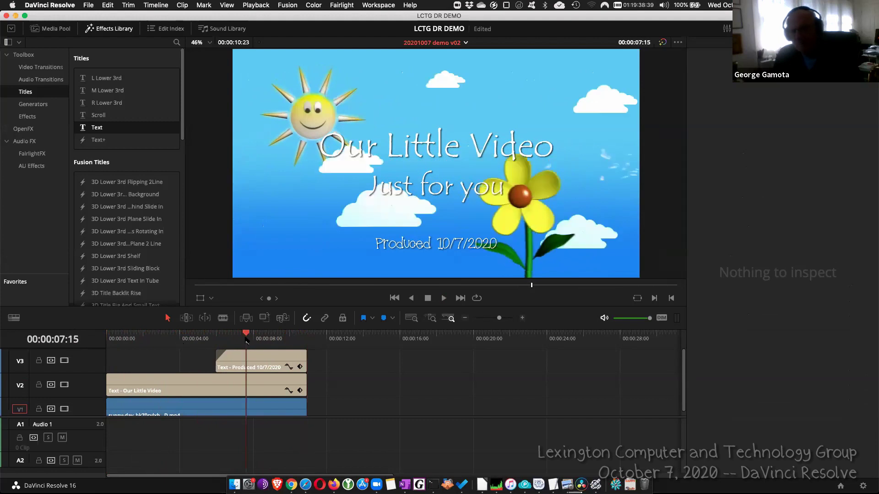
Place the movie-studio-end-logo-fanfare-2 music on Audio 1 at the timeline's start and enlarge the timeline area to fit all tracks
click(49, 31)
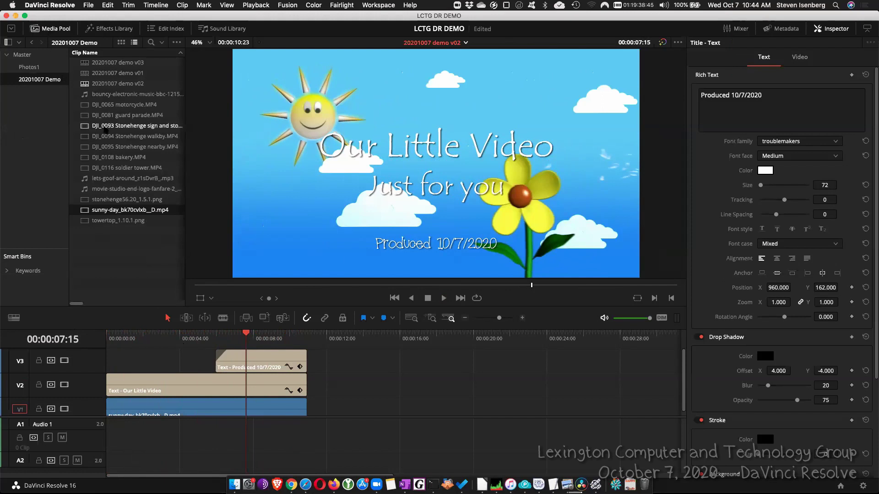
click(108, 192)
drag(108, 192, 107, 433)
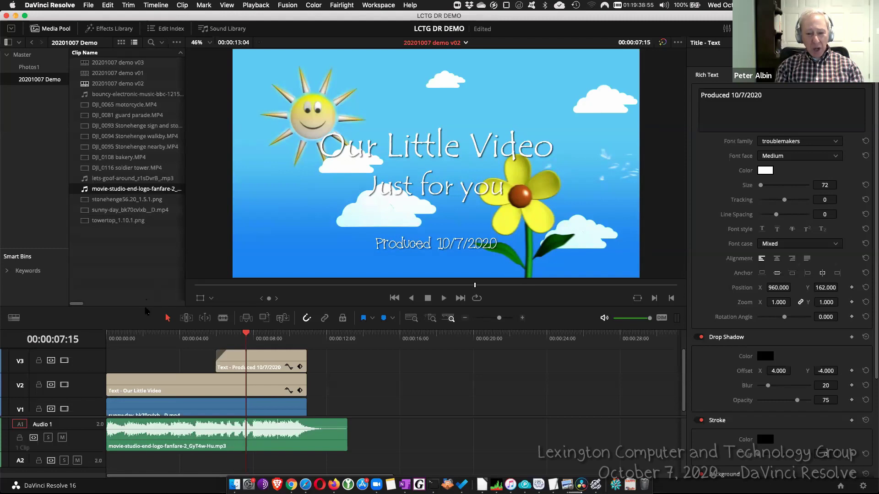
drag(147, 306, 148, 256)
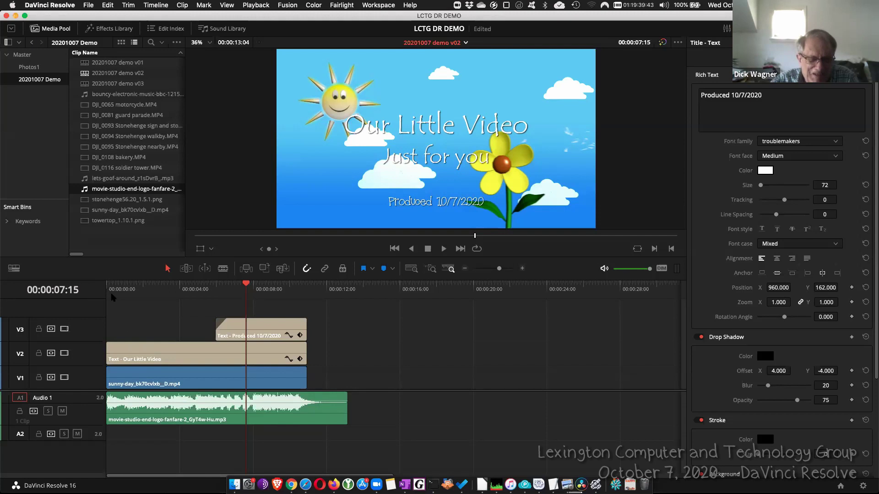
Play the timeline from the start to check the opening with the fanfare music
key(Home)
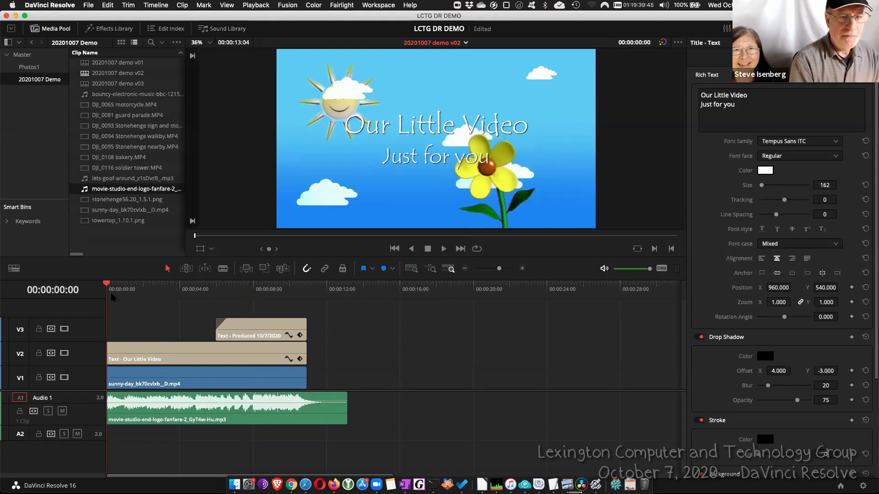
key(space)
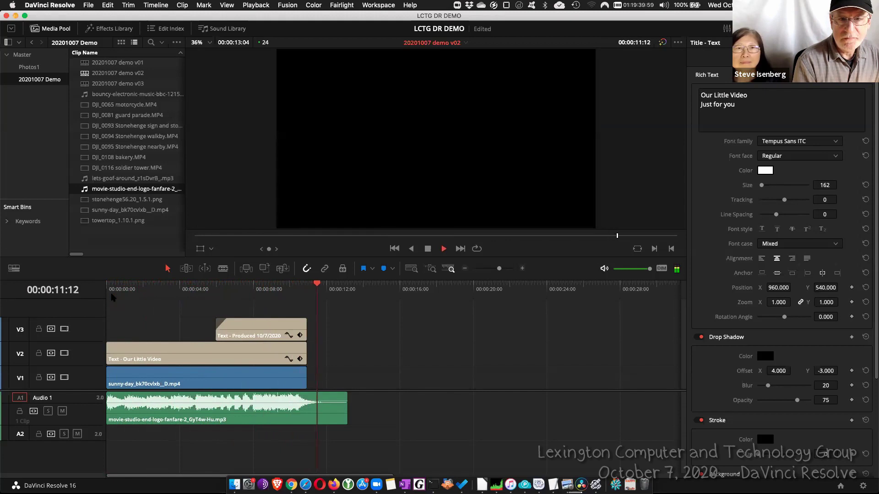
key(space)
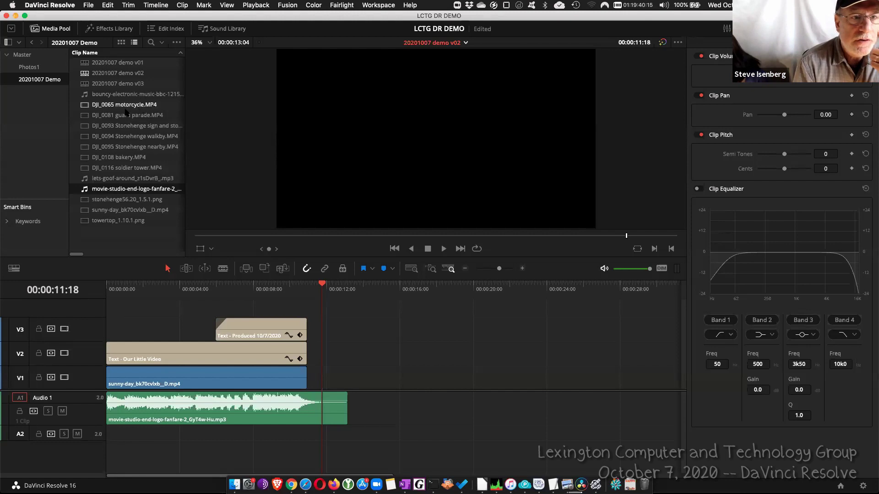
Add DJI_0065 motorcycle.MP4 on V2 directly after the "Our Little Video" title and play across the cut from 00:00:09:03
drag(98, 106, 307, 353)
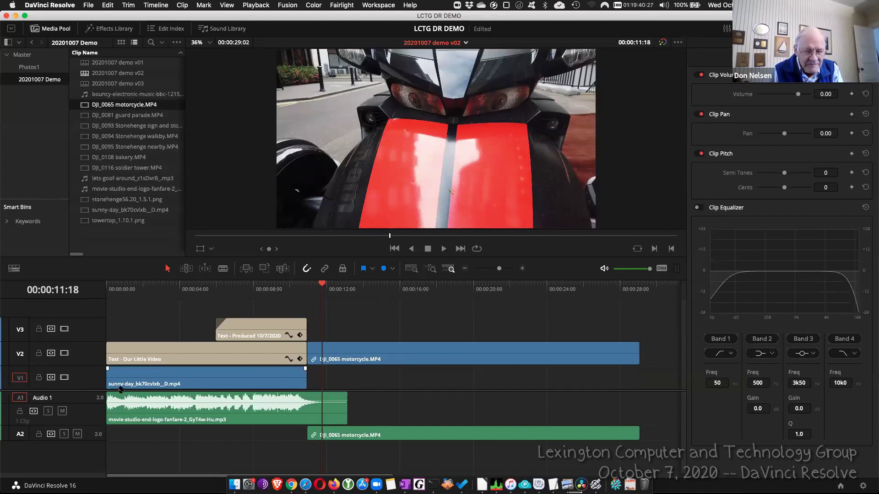
click(275, 288)
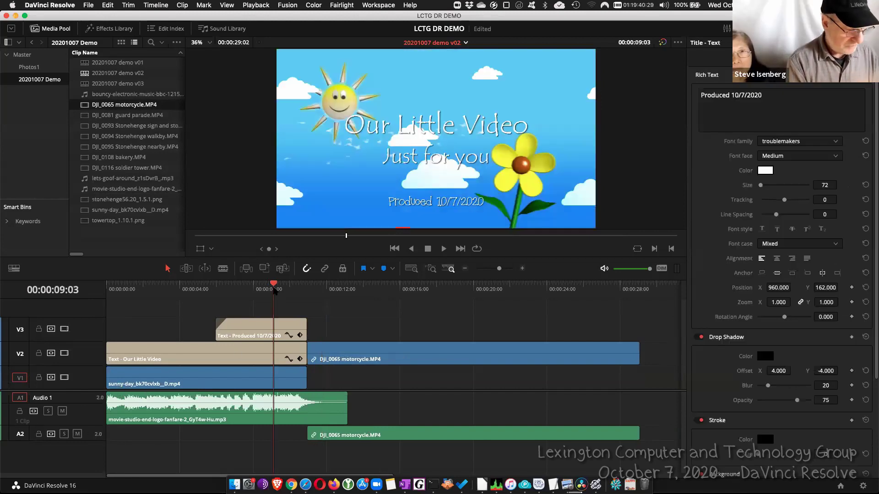
key(space)
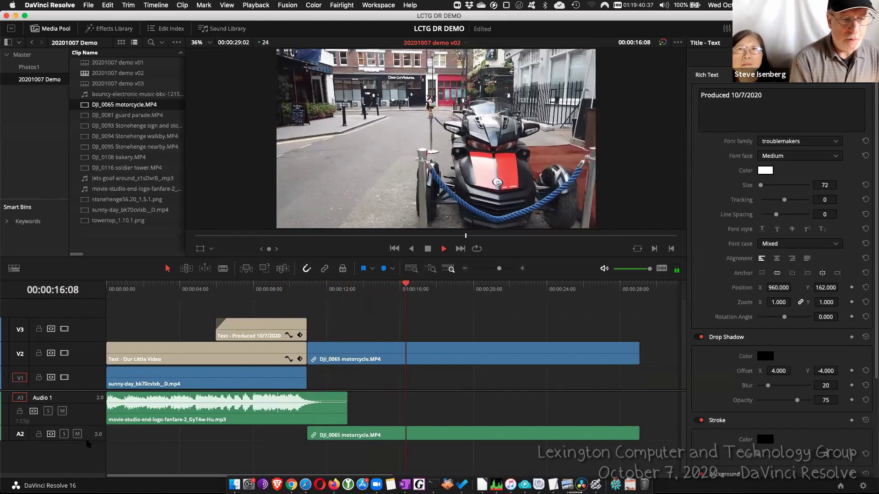
Make the A2 track taller, stop playback and lower the motorcycle clip's audio level until its waveform is flat
drag(89, 440, 86, 455)
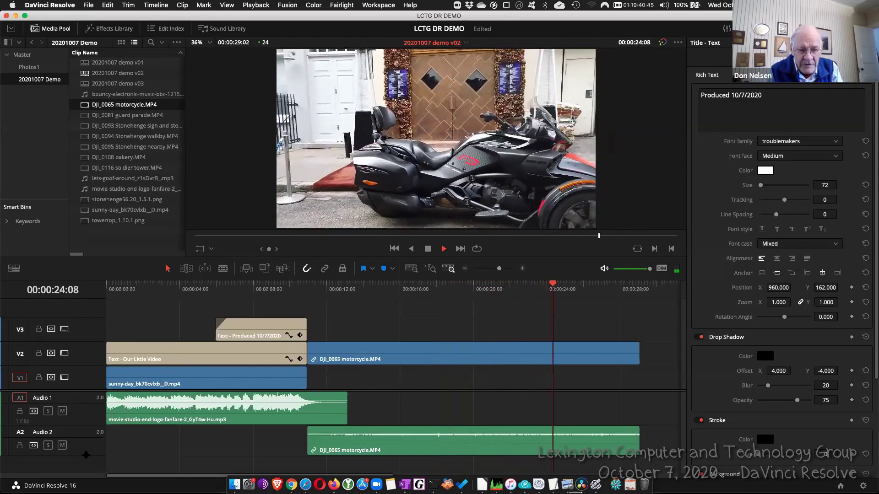
key(space)
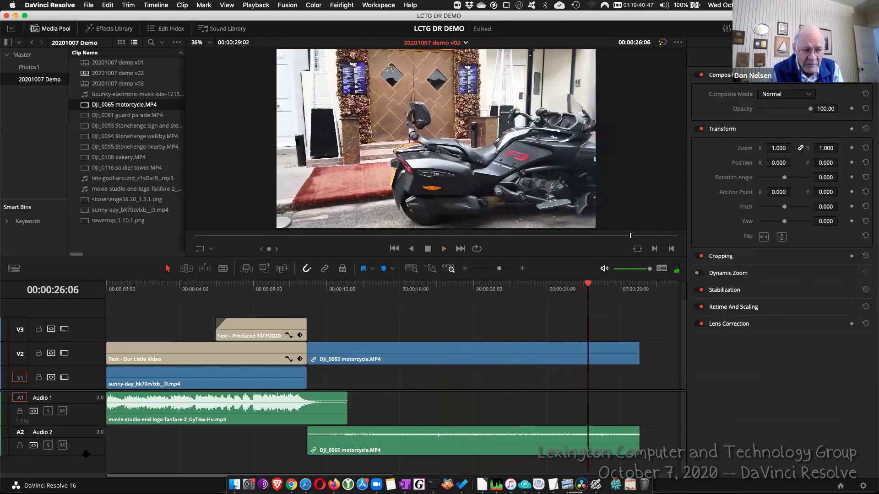
mouse_move(418, 435)
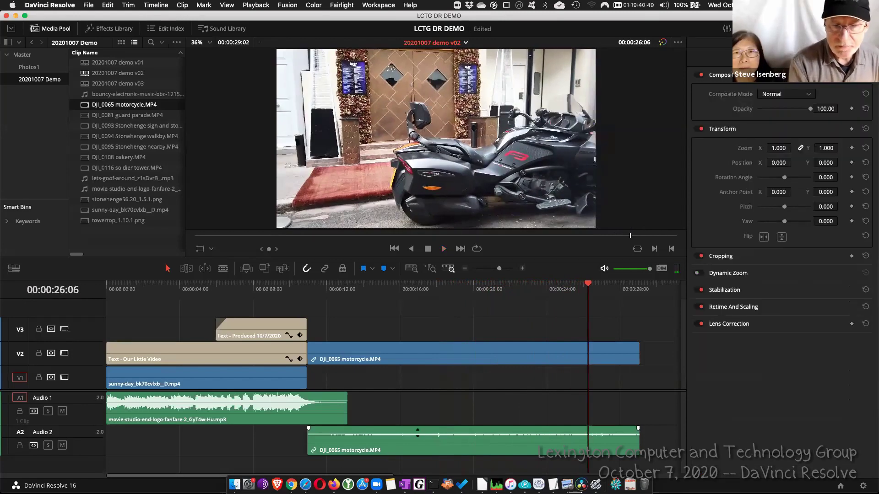
drag(423, 434, 423, 451)
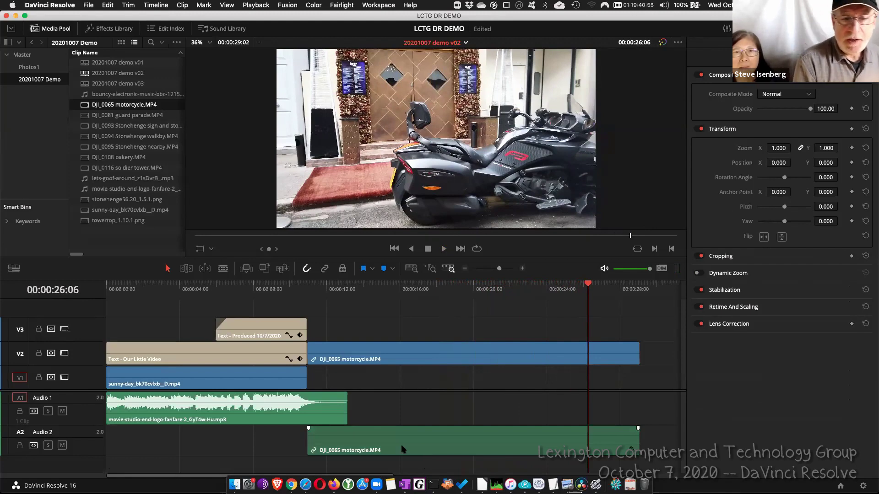
Add a Cross Dissolve video transition to the start of the motorcycle clip on V2
mouse_move(320, 351)
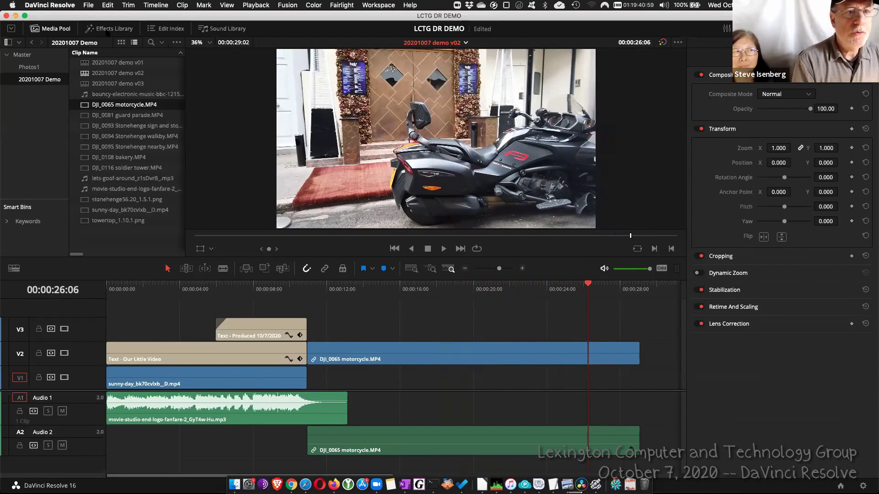
click(107, 31)
click(39, 69)
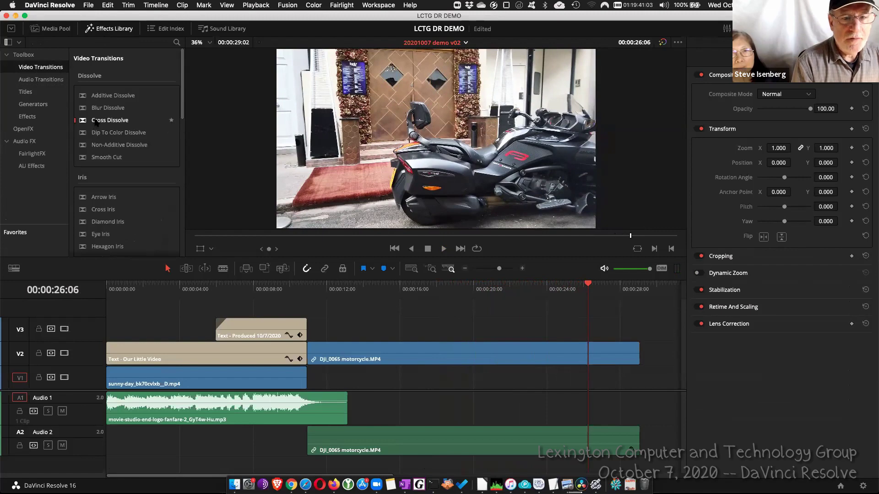
drag(97, 121, 309, 349)
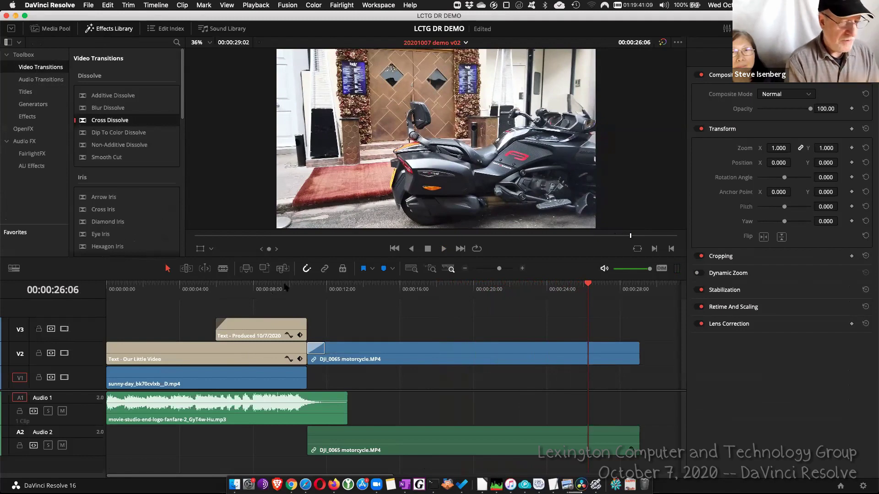
Mute Audio 1 and play from shortly before the motorcycle clip to check its dissolve
click(62, 412)
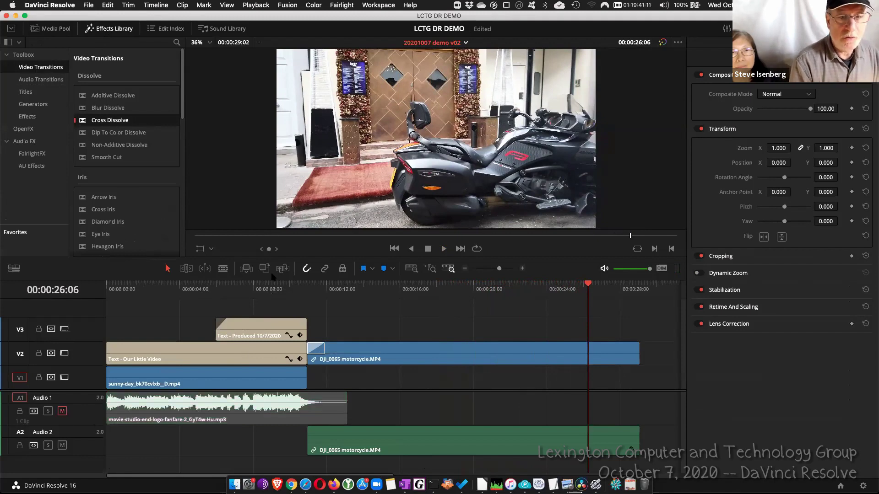
click(280, 289)
key(space)
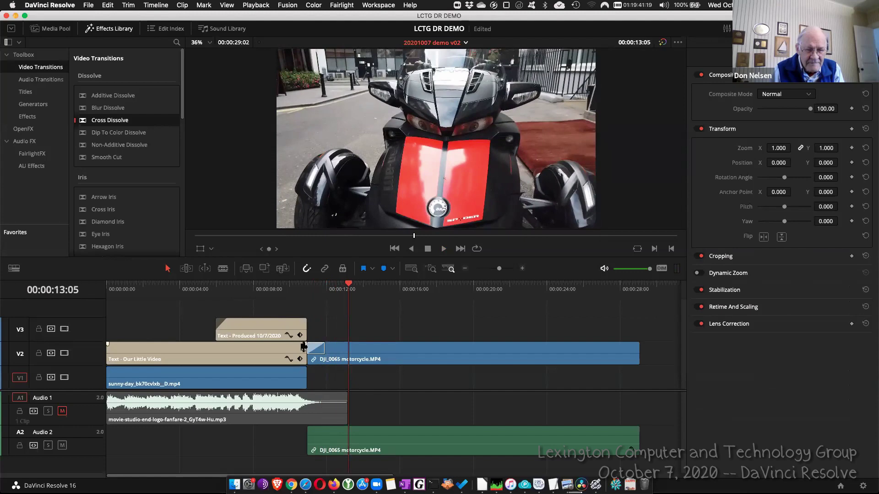
Add short fade-outs to the ends of both titles and the sunny-day clip
drag(303, 347, 296, 320)
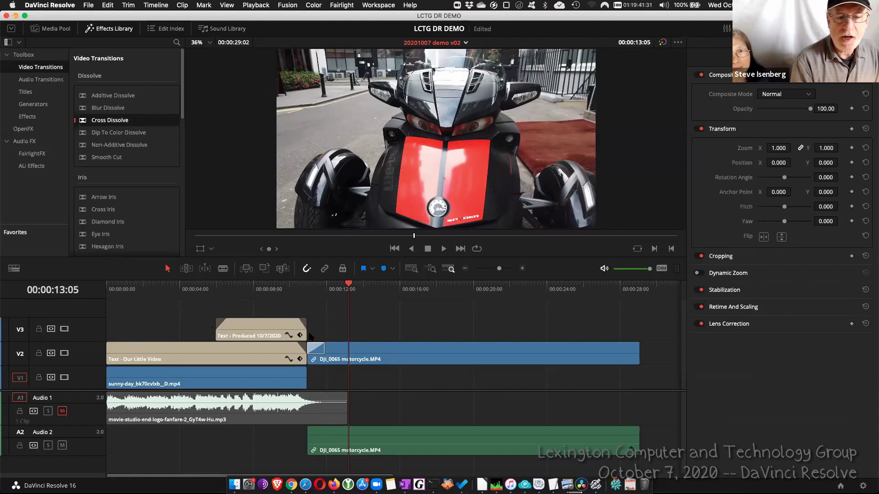
mouse_move(299, 369)
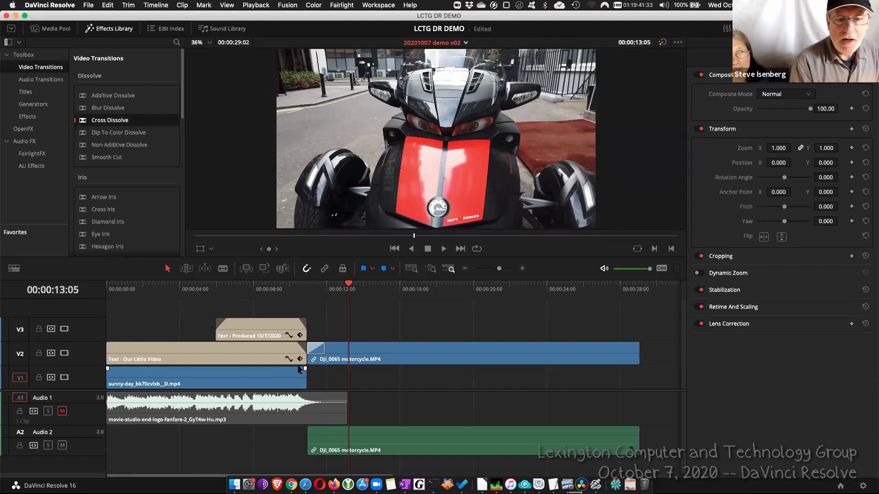
drag(305, 368, 295, 369)
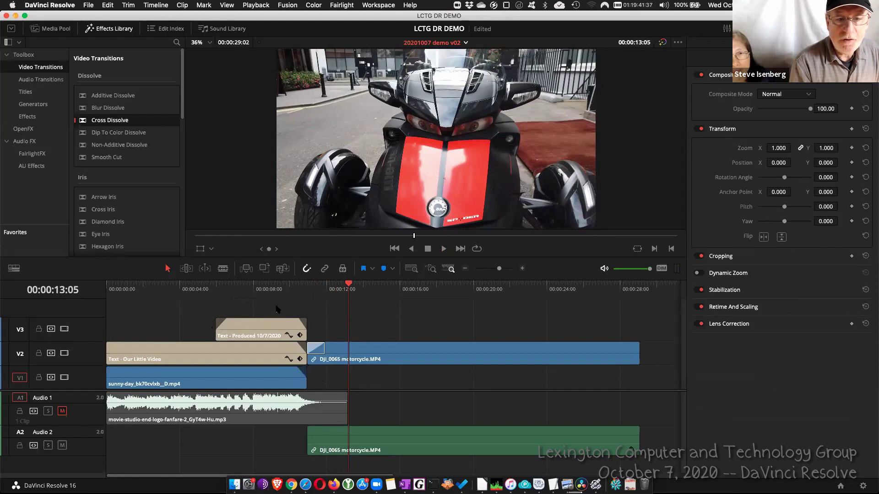
Play through the change from the titles to the motorcycle clip and delete the Cross Dissolve at that clip's start
click(271, 290)
key(space)
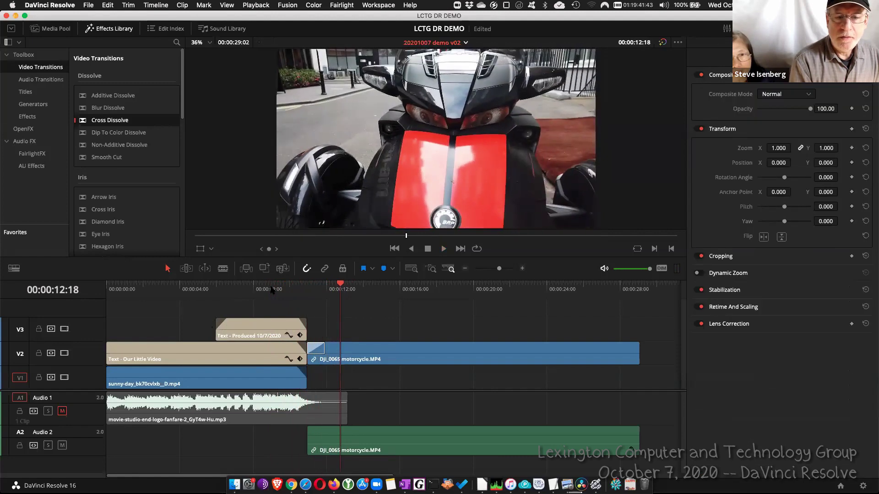
click(315, 350)
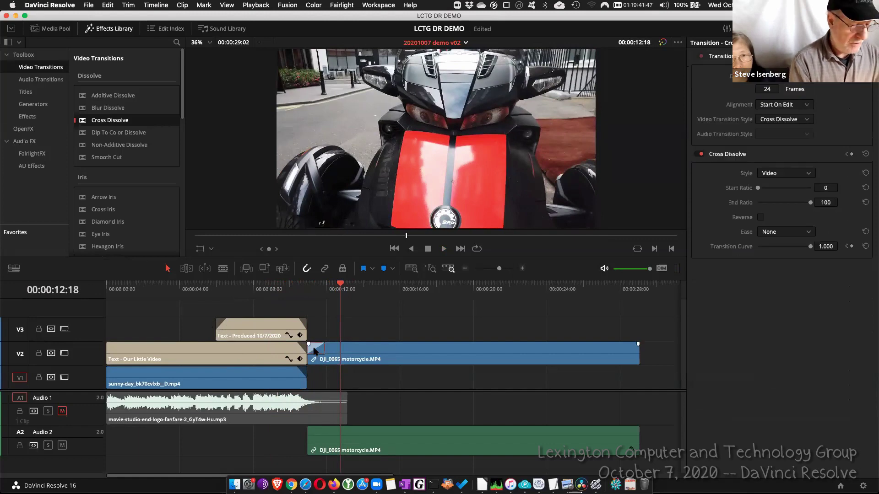
key(Delete)
Play from shortly before the end of the titles to check the change to the motorcycle clip without a transition
click(277, 289)
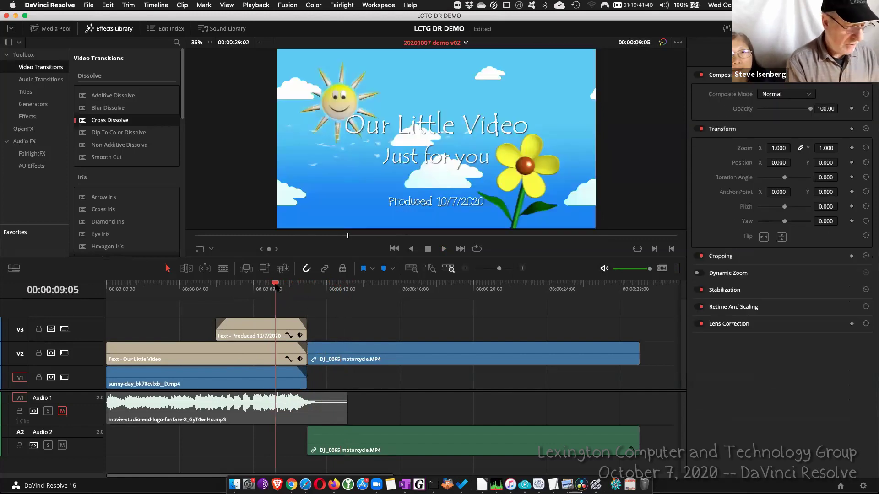
key(space)
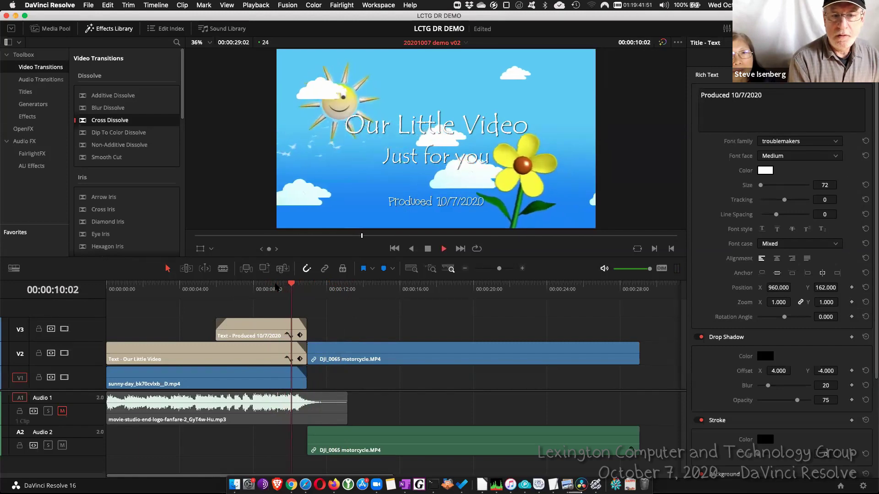
key(space)
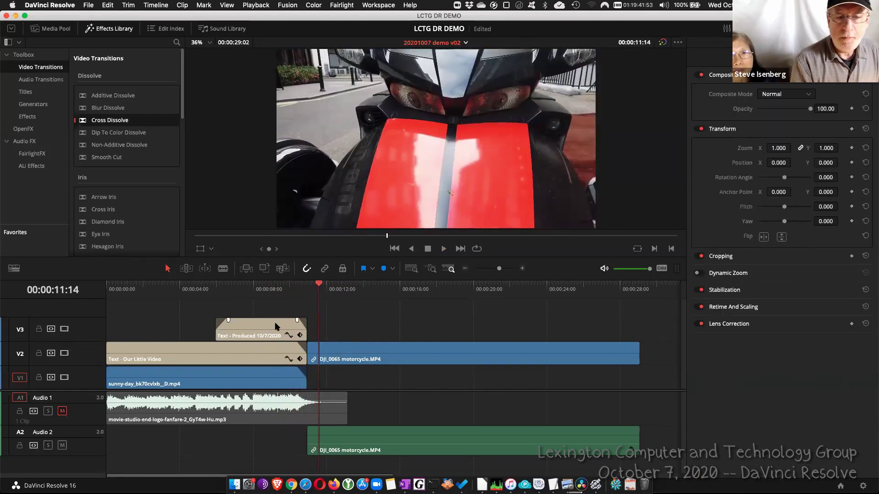
Add a short fade-in to the start of the motorcycle clip on V2 and play from the titles to check it
click(348, 287)
drag(309, 343, 319, 344)
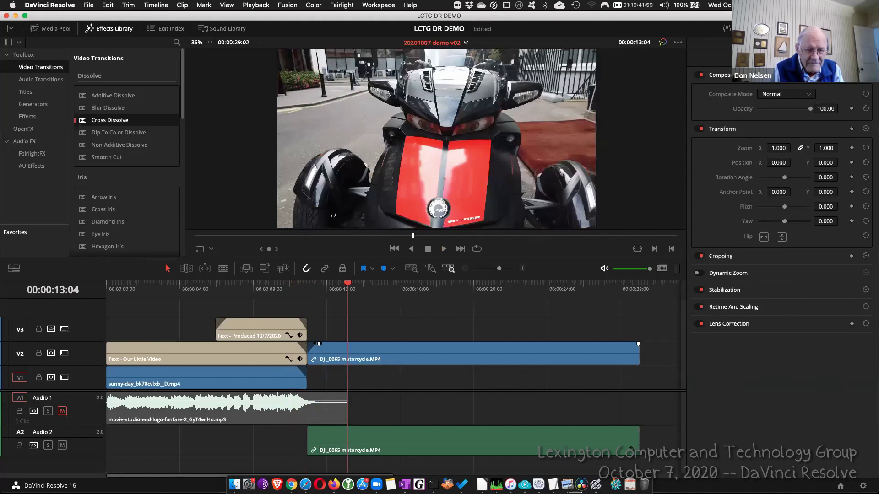
click(266, 292)
key(space)
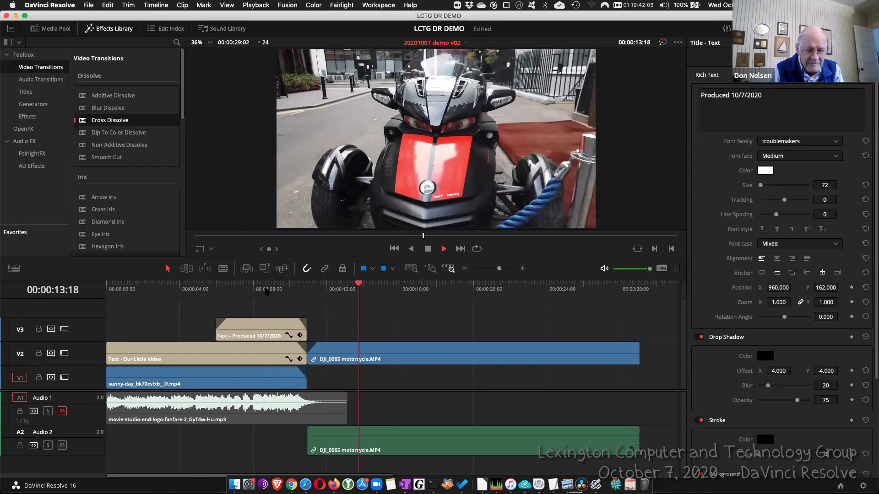
key(space)
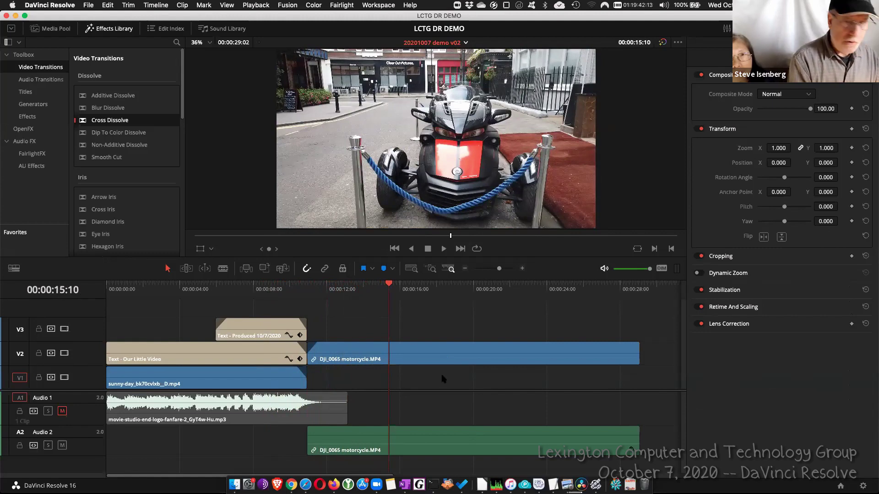
key(super+minus)
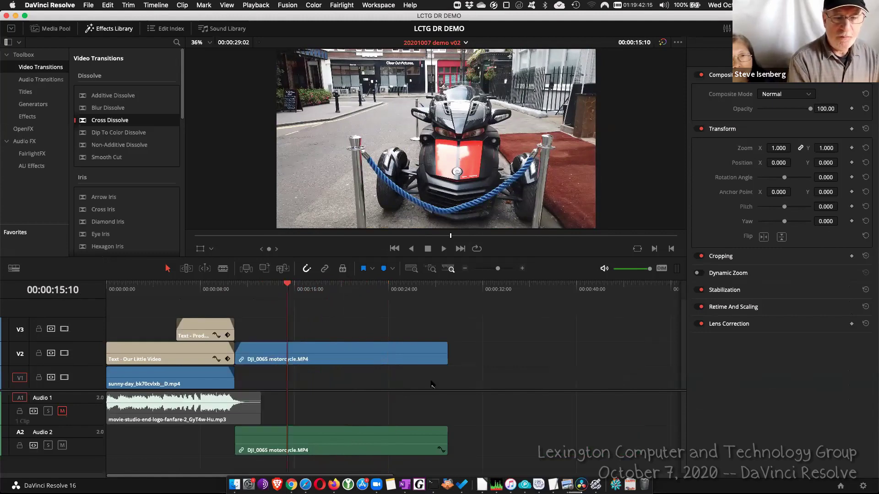
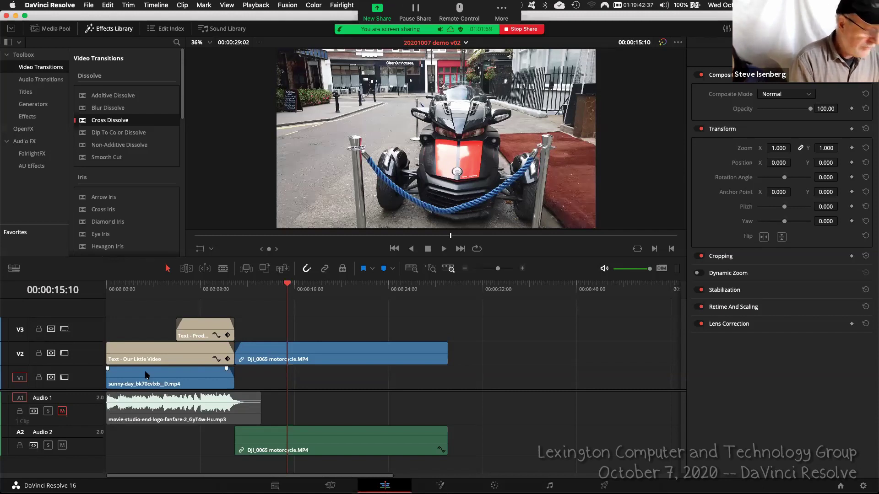
key(super+minus)
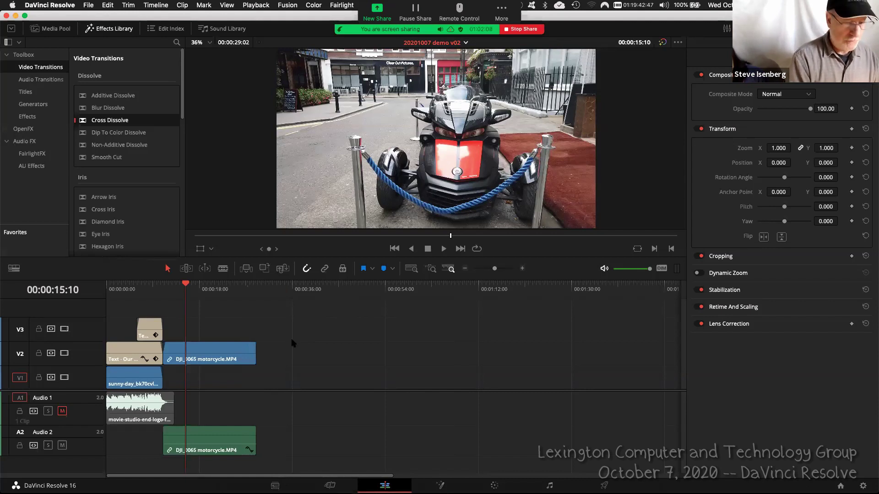
key(super+equal)
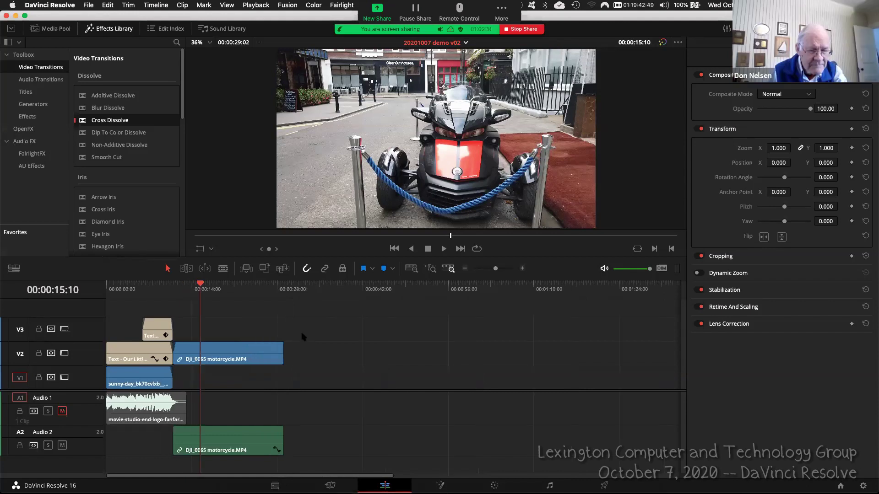
key(super+minus)
key(super+minus)
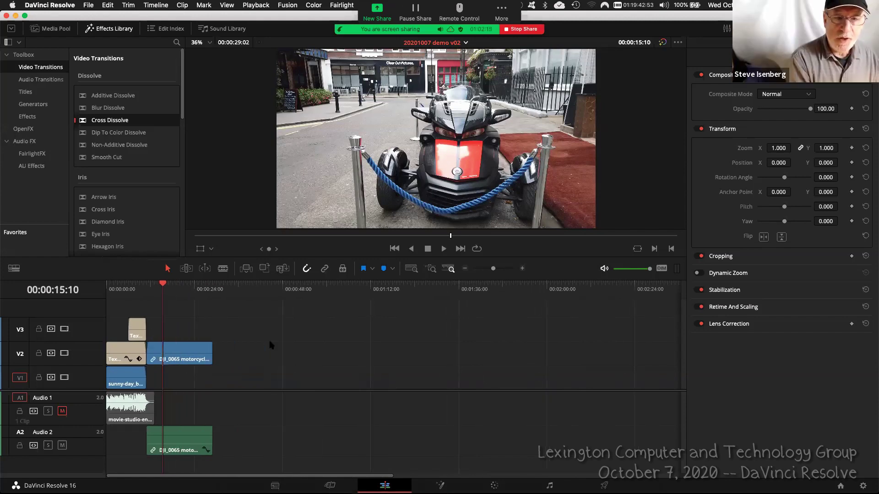
key(super+equal)
key(super+equal)
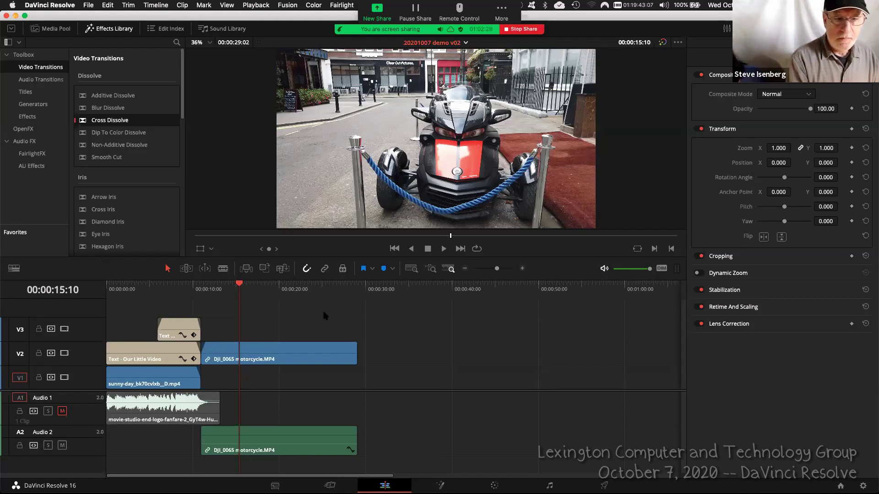
Give the audio tracks more room and add lets-goof-around_z1sDvrB_.mp3 on a new A3 track, starting with the motorcycle clip
drag(84, 390, 85, 362)
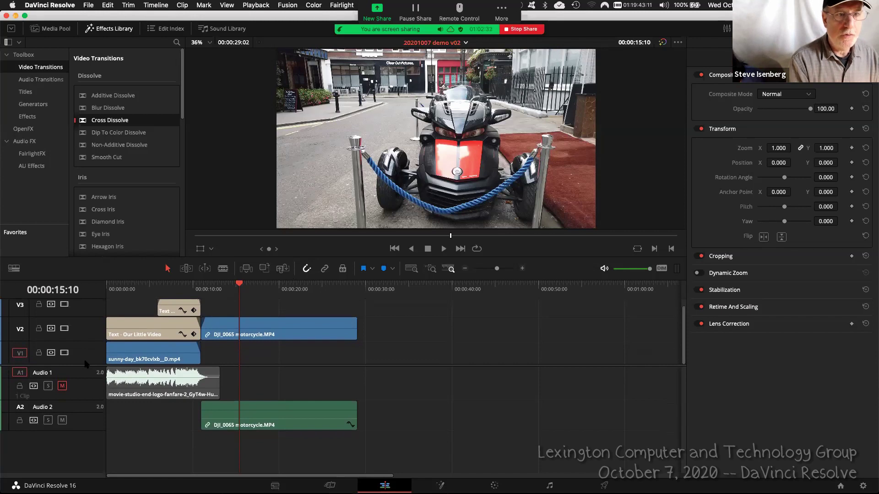
click(54, 30)
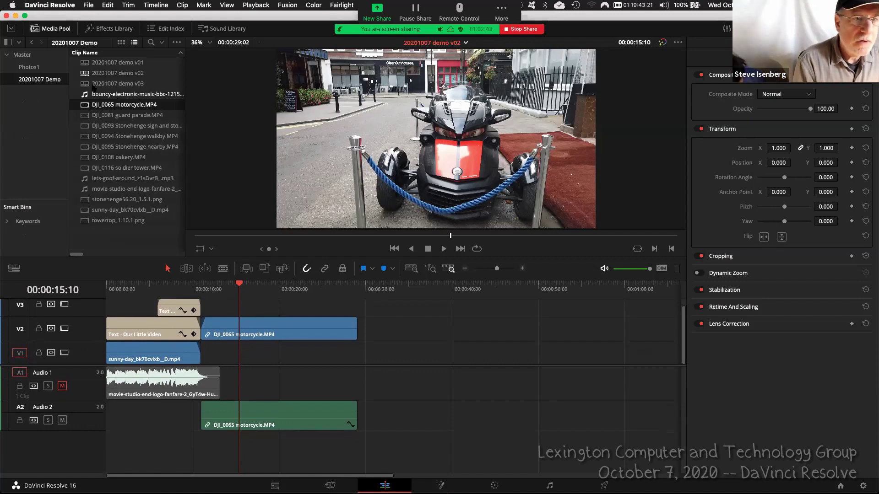
drag(97, 181, 202, 445)
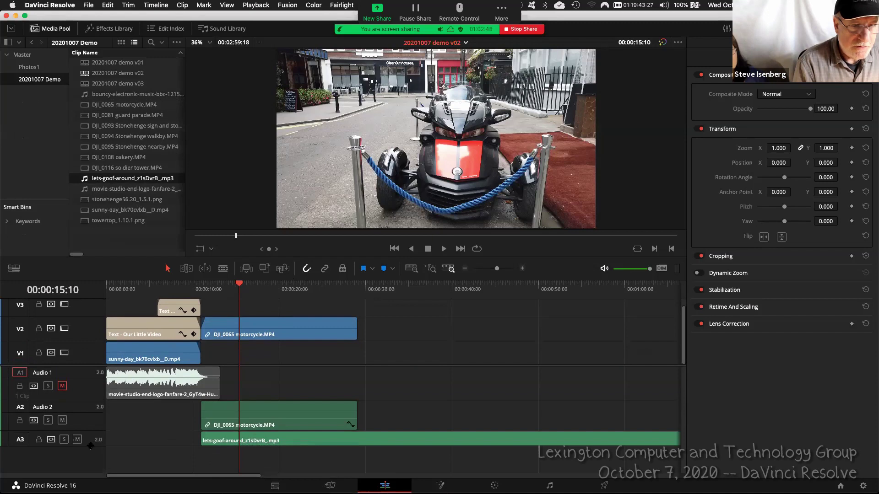
Play from shortly before the motorcycle clip to check the new music on A3
click(181, 284)
key(space)
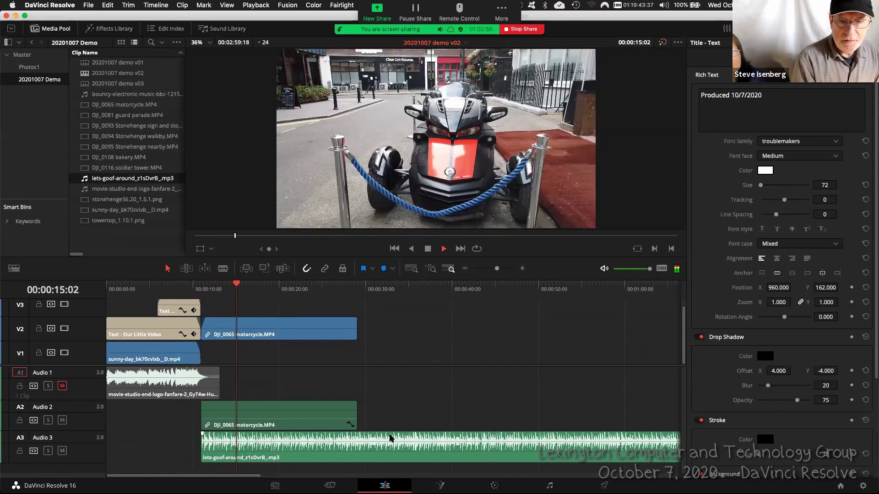
click(399, 418)
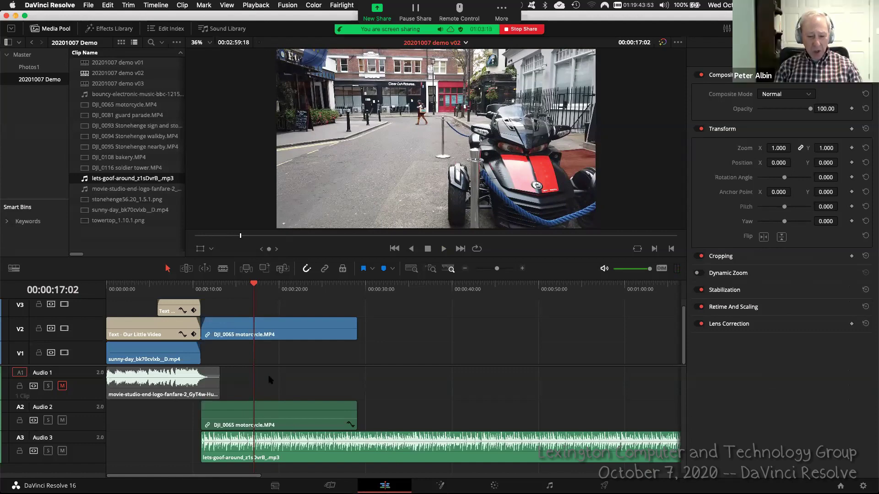
Disable the motorcycle clip's audio on A2
mouse_move(275, 415)
mouse_down()
mouse_move(275, 403)
mouse_move(277, 419)
mouse_up()
right_click(287, 416)
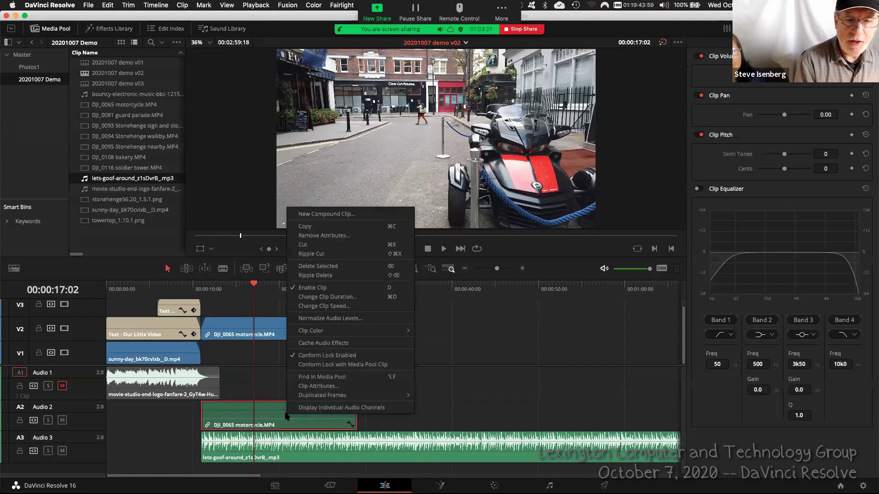
click(319, 289)
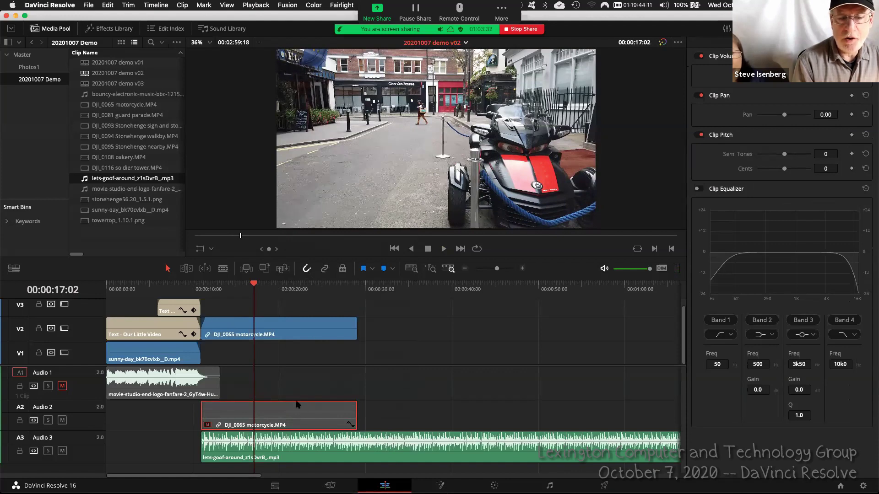
click(397, 380)
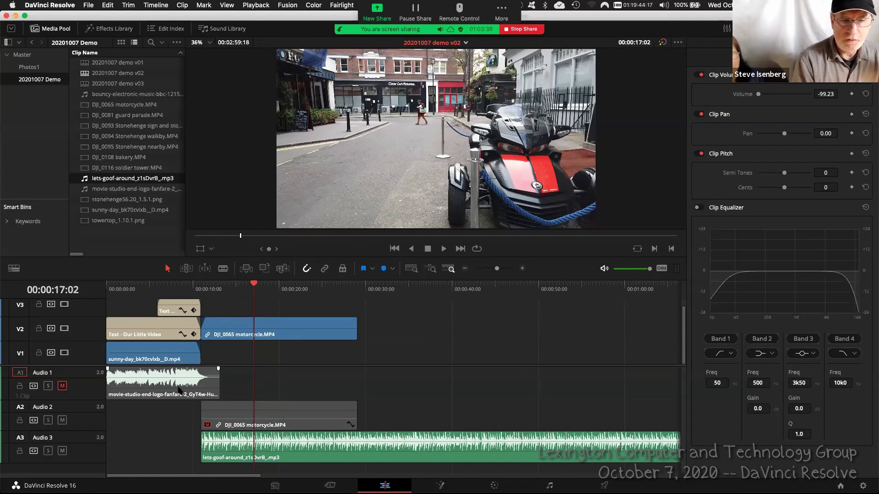
Unmute Audio 1 and lower the fanfare clip's audio level, playing from midway through the opening titles to check it
click(62, 386)
drag(163, 374, 162, 375)
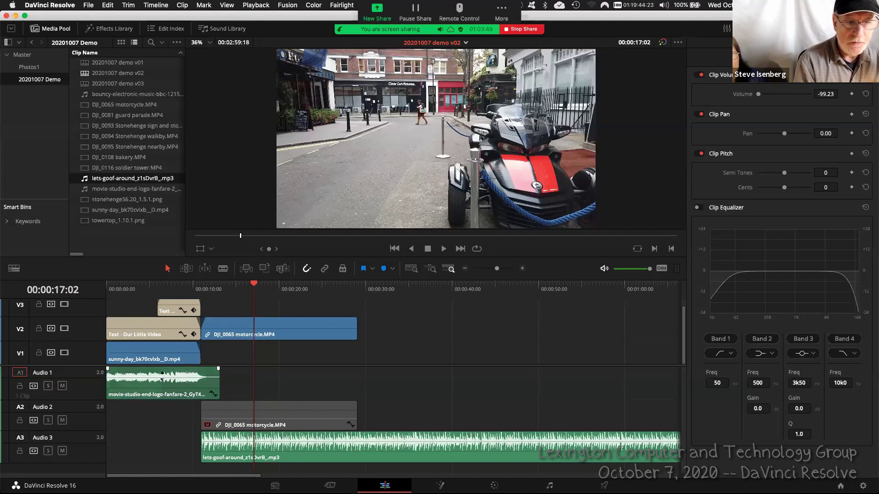
click(152, 289)
key(space)
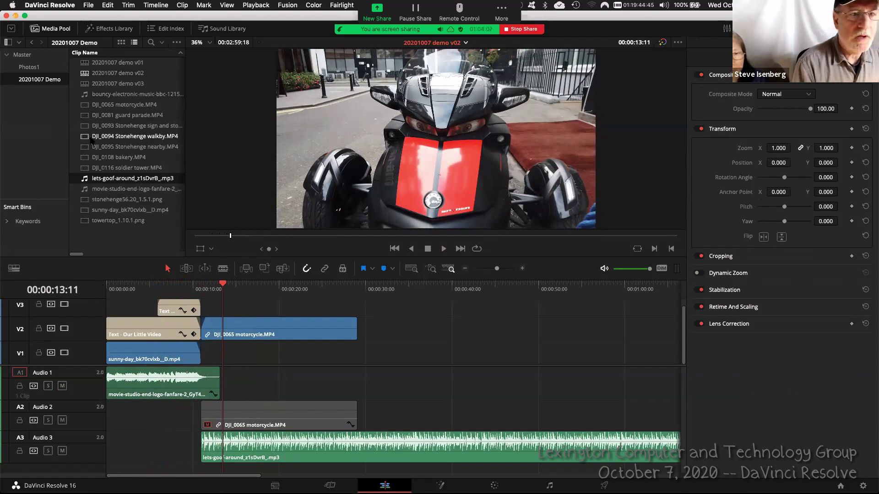
Place DJI_0081 guard parade.MP4 directly after the motorcycle clip on V2 and silence its A2 audio by disabling it and lowering its level
click(100, 118)
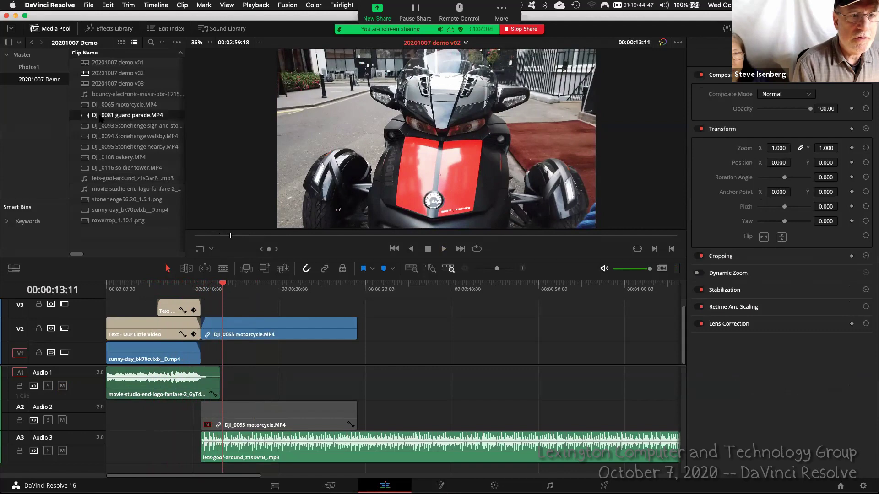
drag(100, 118, 360, 340)
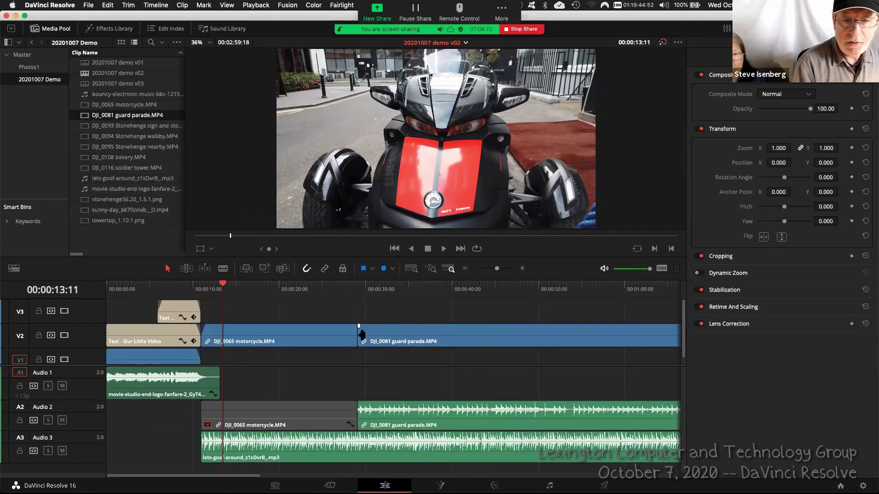
right_click(473, 417)
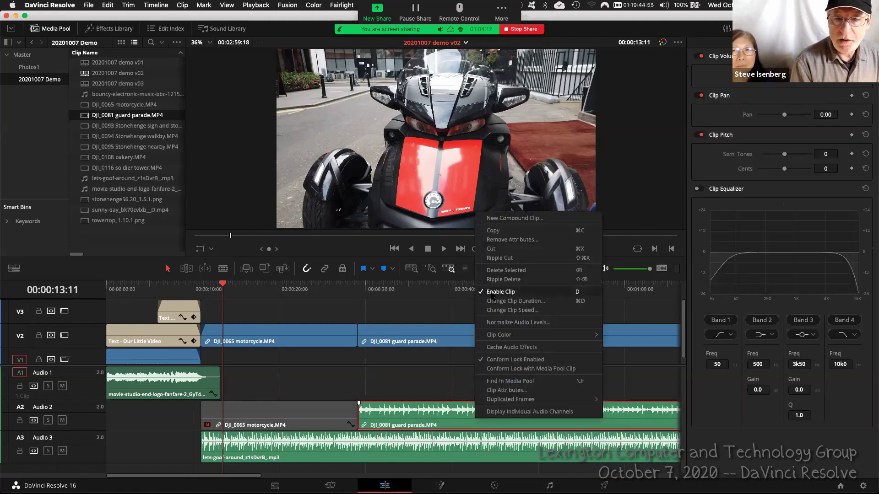
click(492, 295)
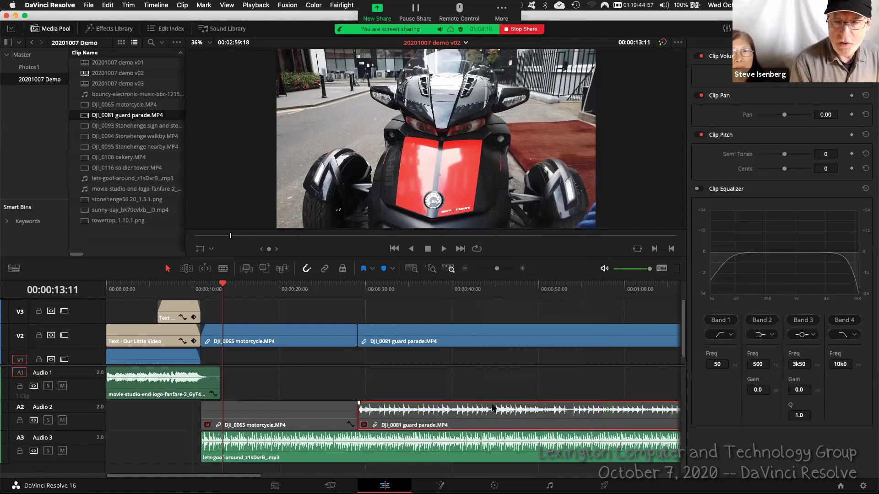
drag(495, 408, 495, 424)
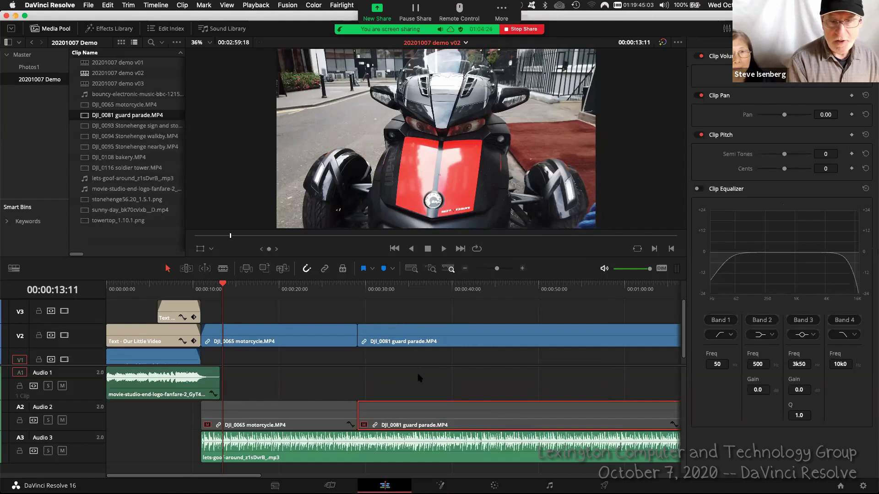
Move the playhead to just before the cut between the motorcycle and guard parade clips and mute Audio 3
key(super+minus)
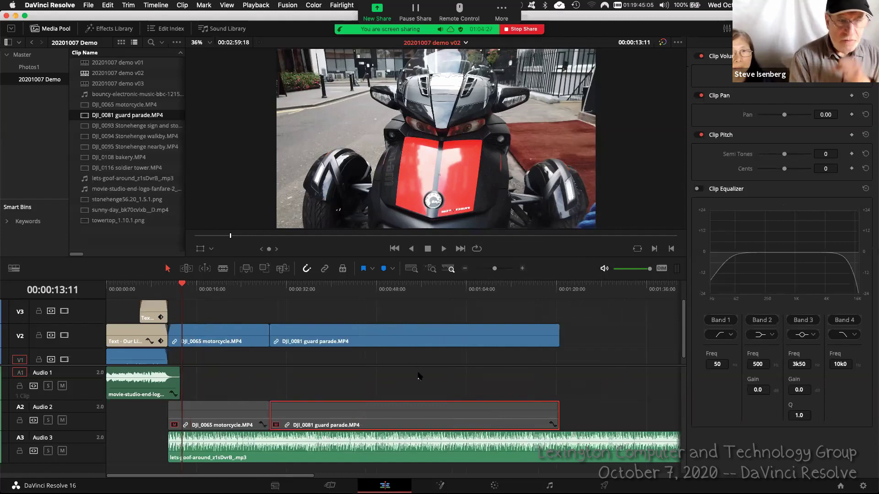
click(260, 283)
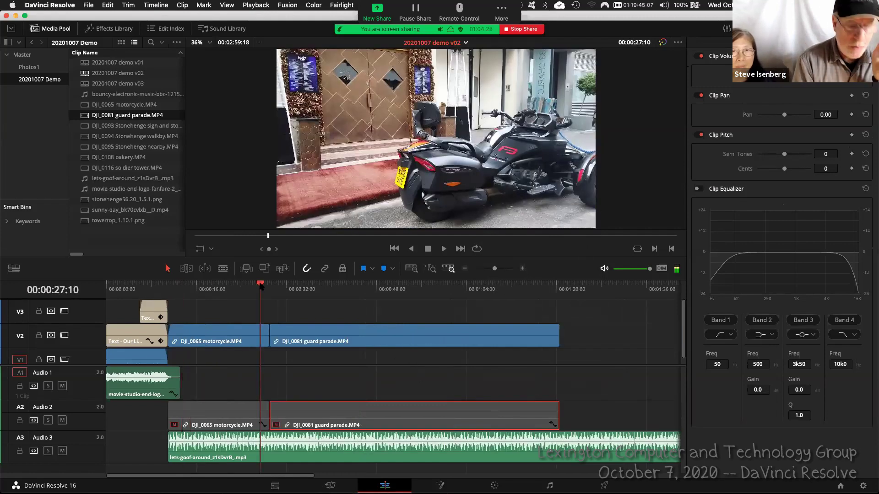
drag(260, 284, 262, 284)
click(62, 451)
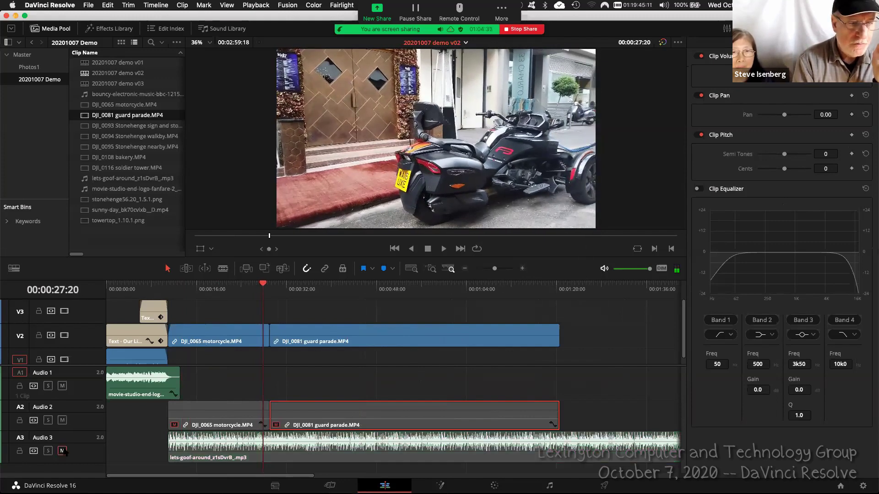
Scrub to the cut between the motorcycle and guard parade clips on V2 and add a Cross Dissolve there
mouse_move(262, 284)
mouse_down()
mouse_move(279, 284)
mouse_move(270, 286)
mouse_up()
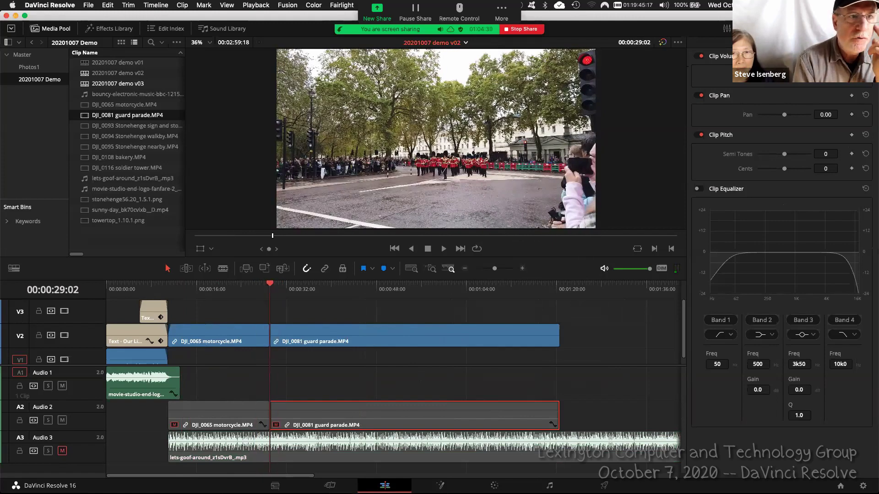
click(109, 30)
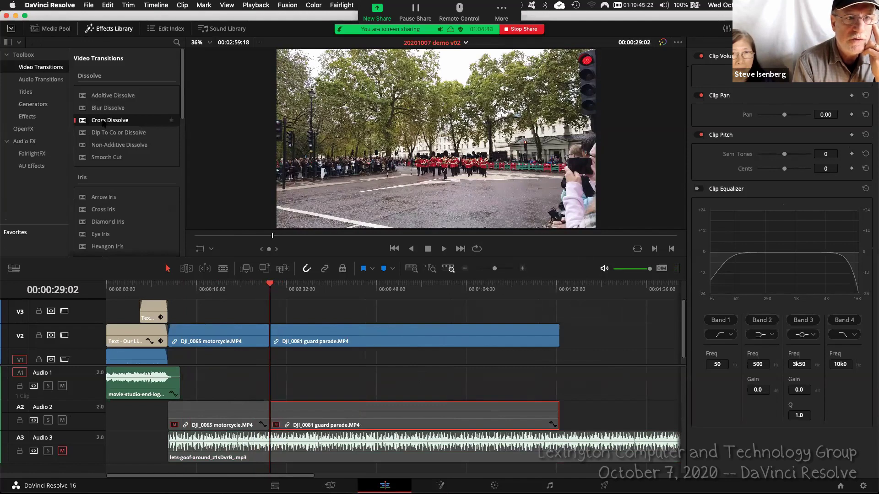
mouse_move(104, 124)
mouse_down()
mouse_move(244, 311)
mouse_move(267, 329)
mouse_up()
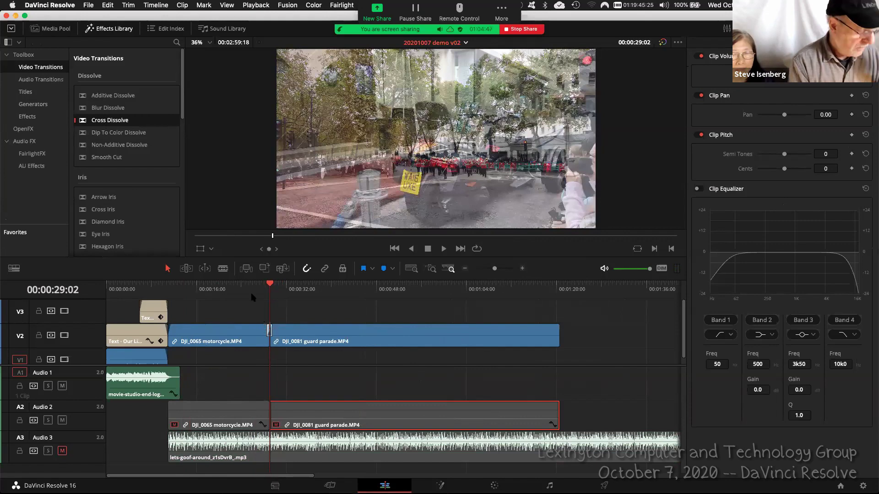
Play through the Cross Dissolve between the motorcycle and guard parade clips, starting from 00:00:27:15, to check it
key(super+equal)
key(super+equal)
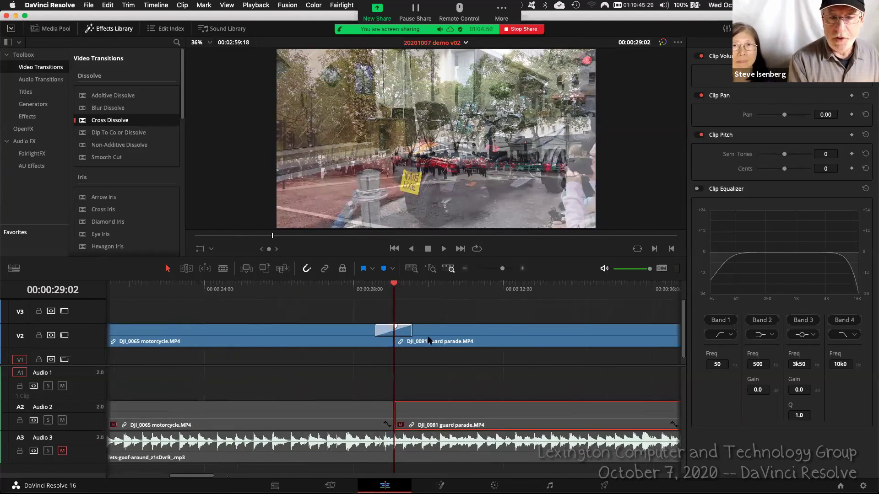
click(339, 286)
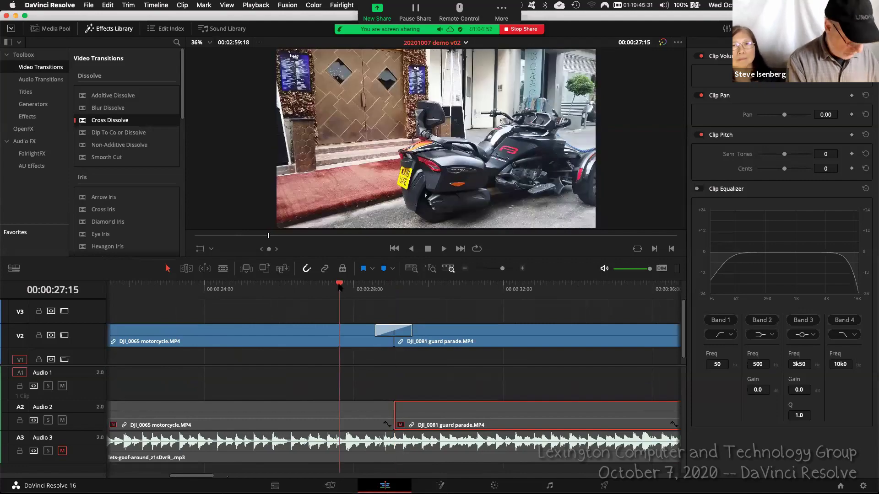
key(space)
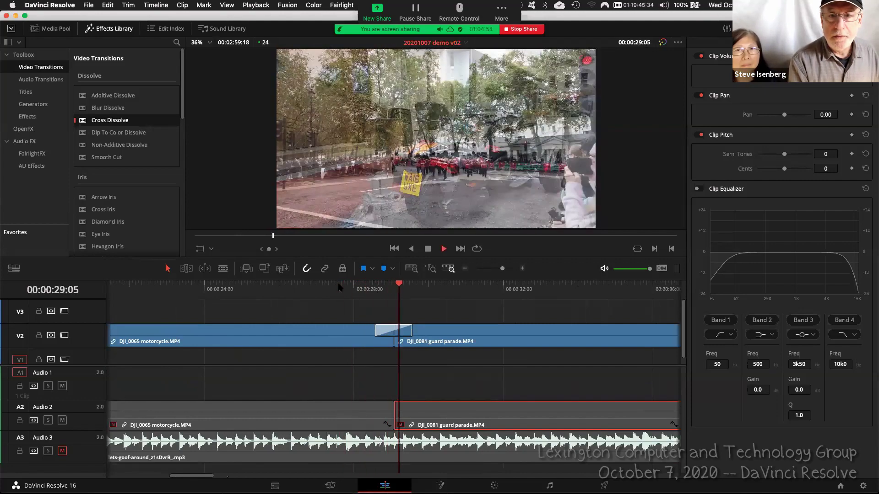
key(space)
Split the guard parade video clip on V2 at 00:00:55:02, leaving its A2 audio uncut
key(shift+z)
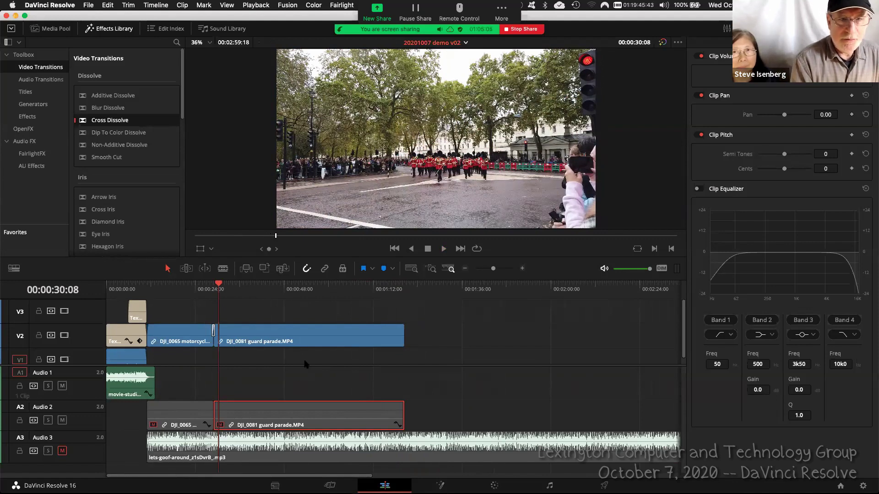
click(214, 291)
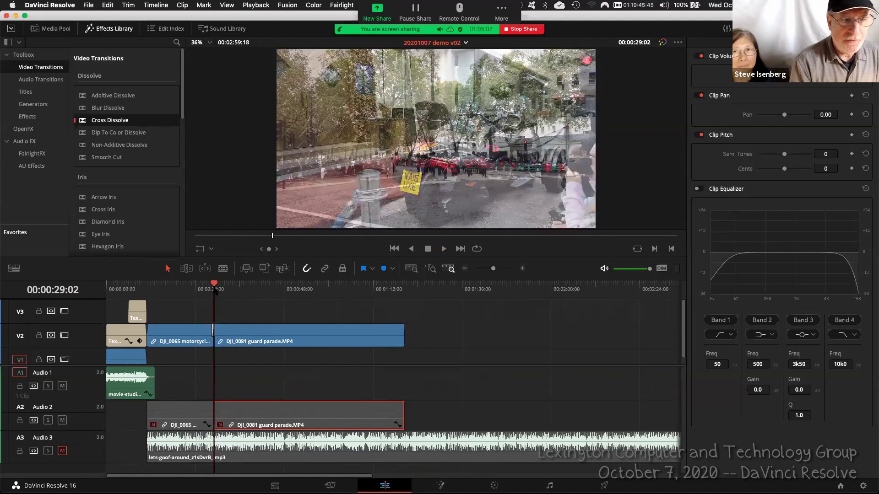
click(405, 289)
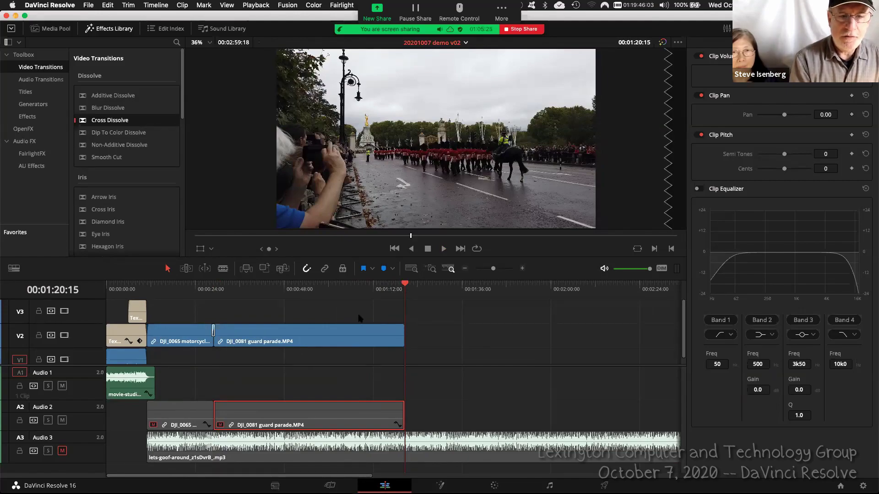
drag(284, 286, 310, 289)
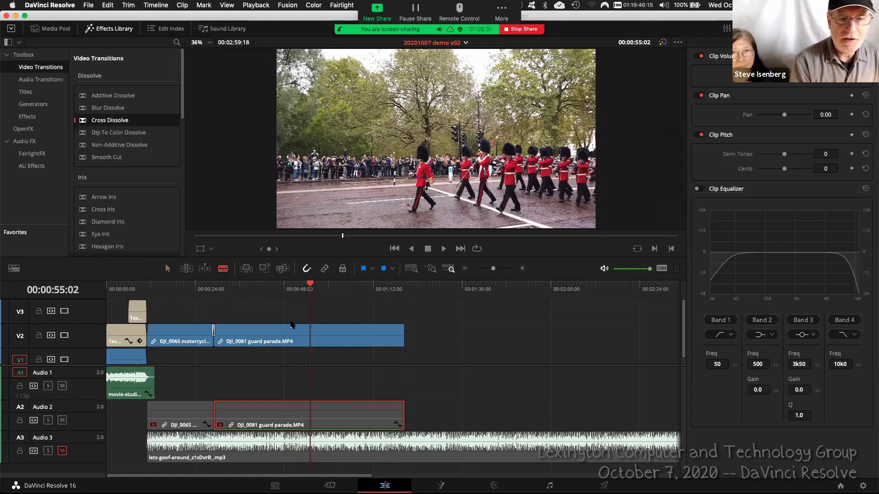
click(308, 336)
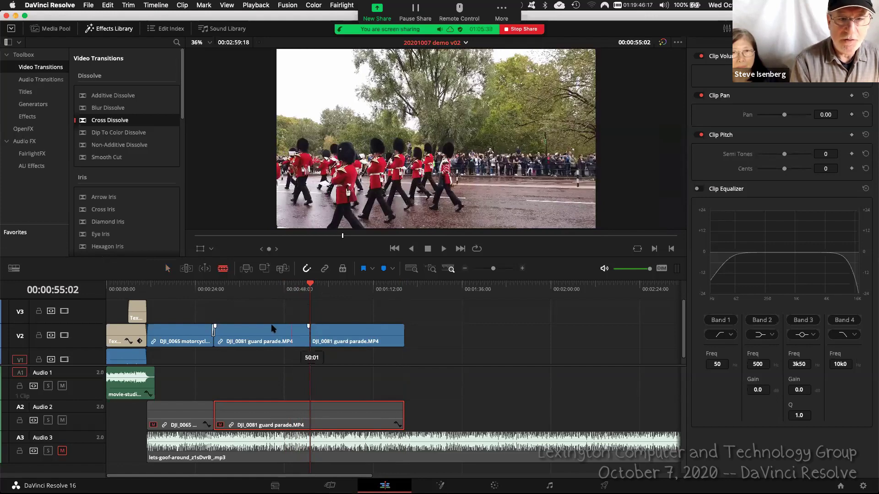
click(168, 269)
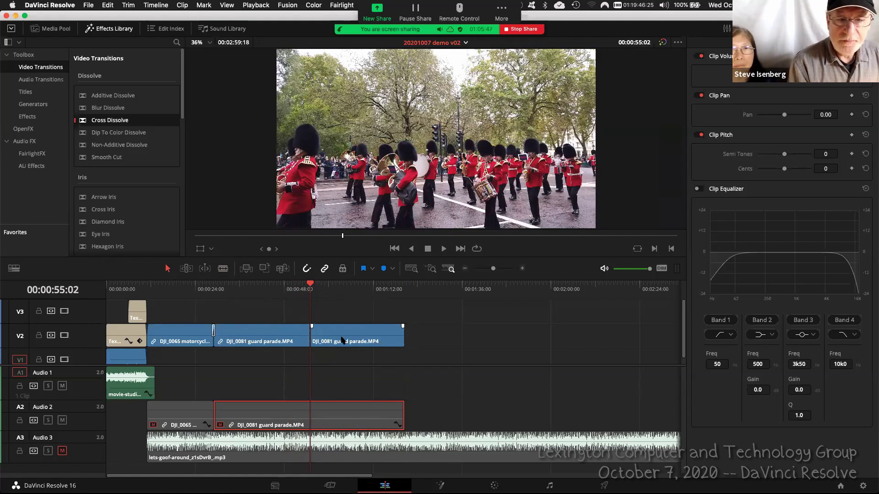
Play the guard parade video across the split, starting from 00:00:52:09, to review the unaltered motion
click(288, 284)
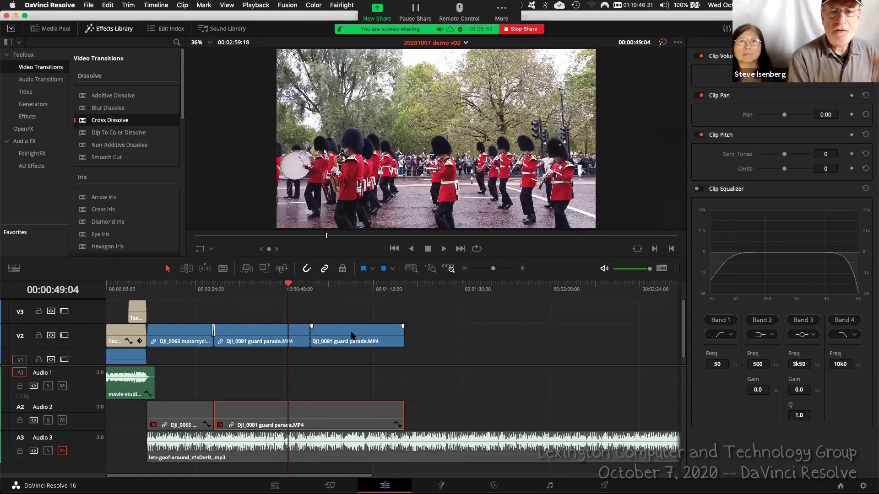
click(303, 286)
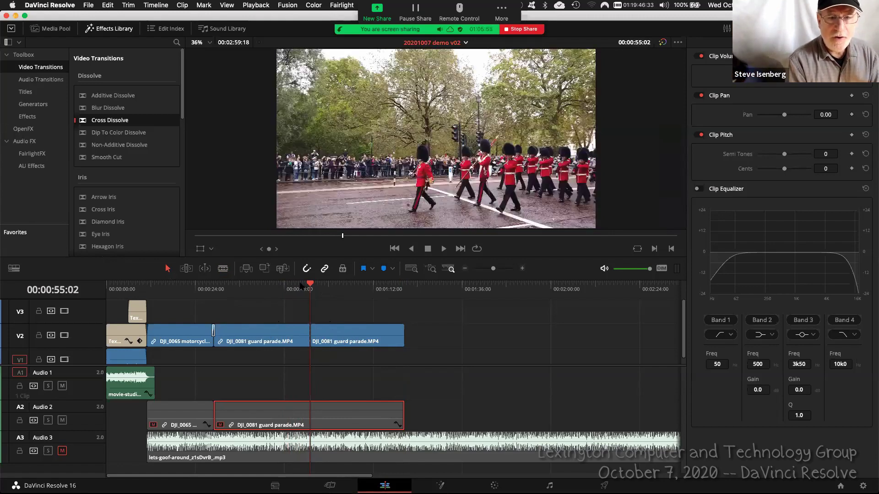
click(300, 285)
key(super+equal)
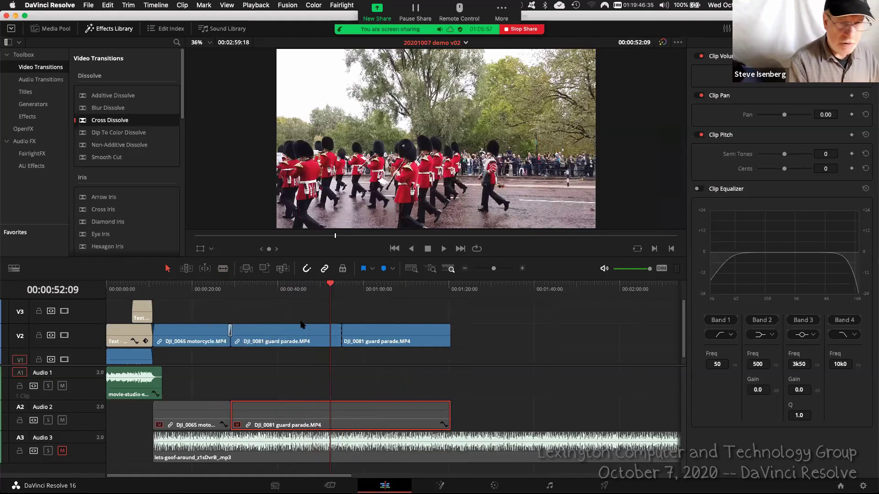
key(space)
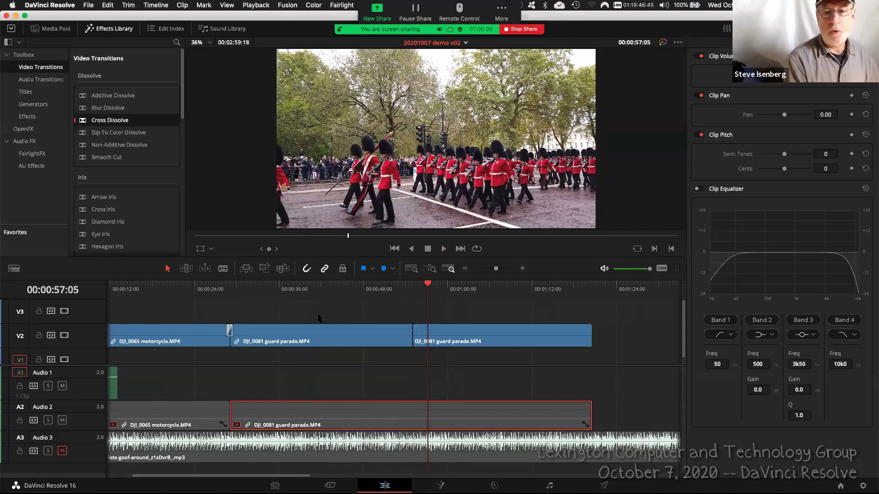
Set the second guard parade segment's clip speed to 175% with ripple sequence and play across the split from 00:00:52:05
right_click(502, 334)
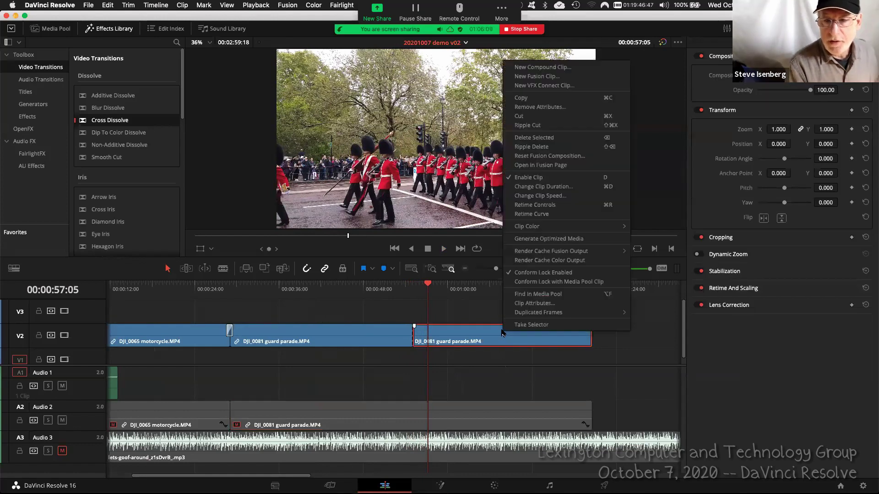
click(518, 197)
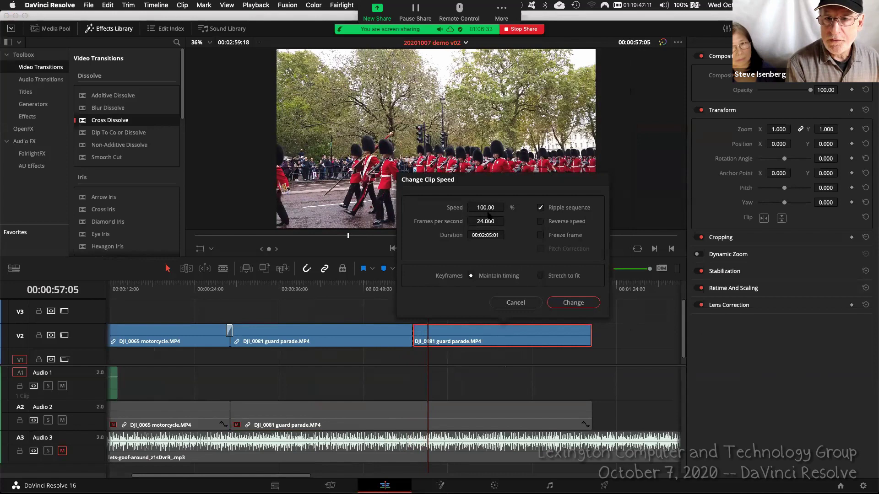
drag(485, 208, 520, 208)
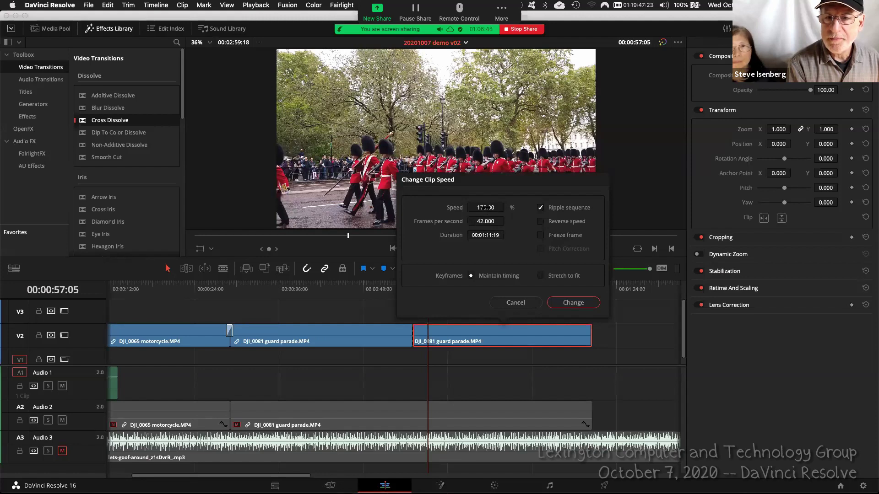
click(572, 303)
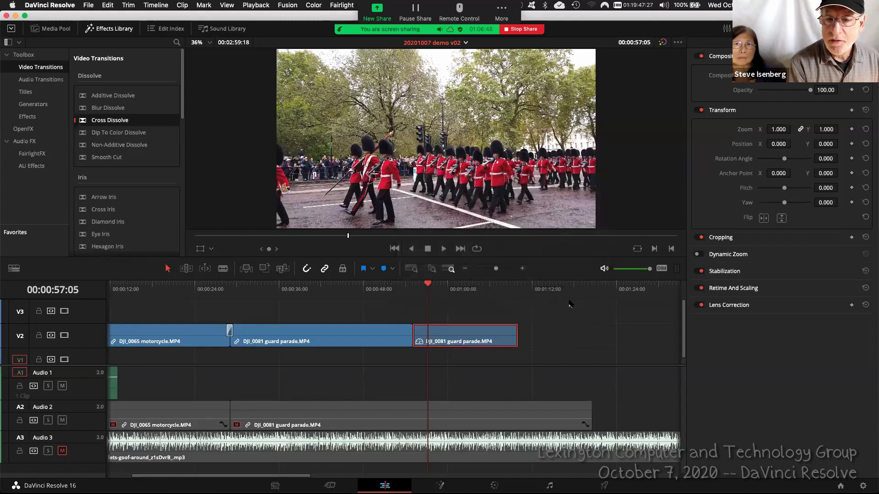
click(393, 289)
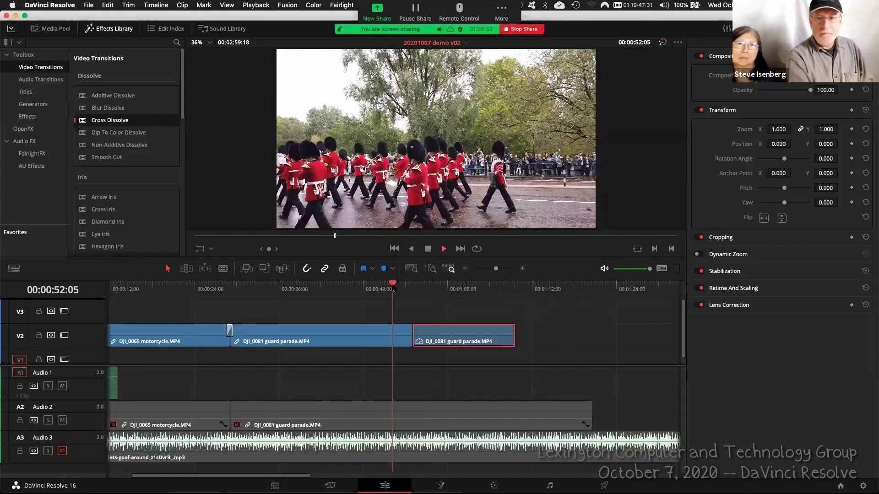
key(space)
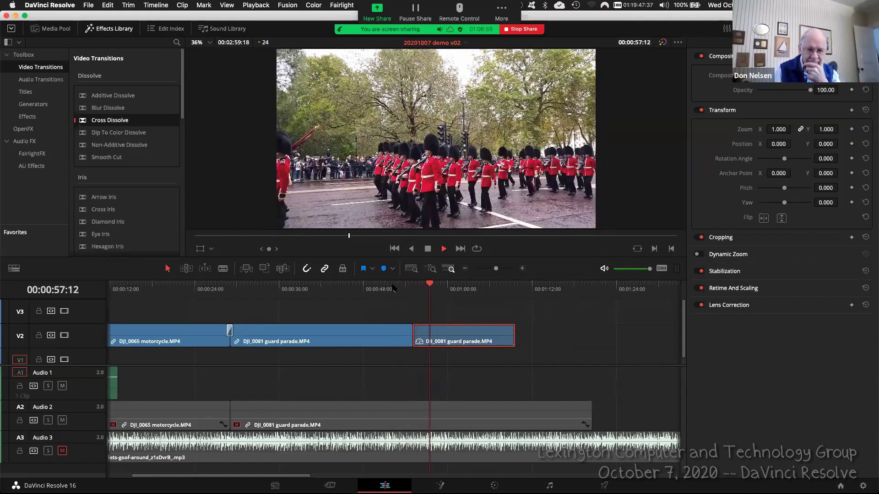
Raise the second guard parade segment's clip speed to 250%, keeping ripple sequence on
right_click(450, 333)
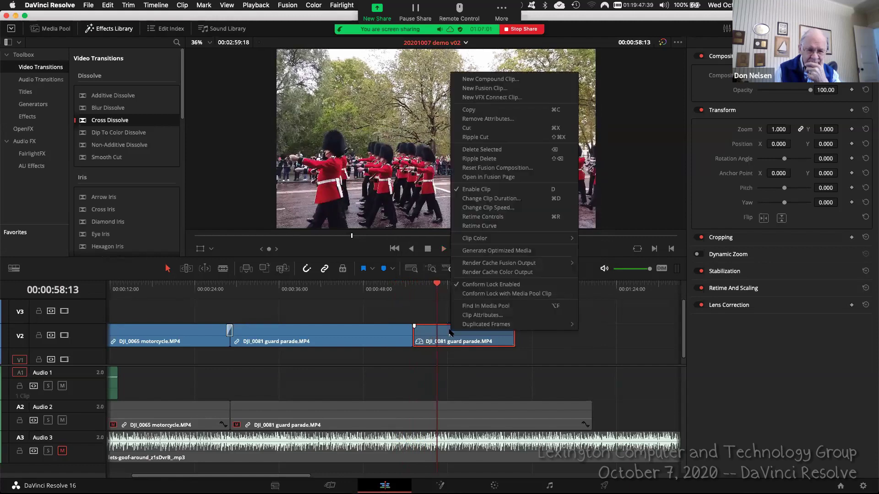
click(488, 207)
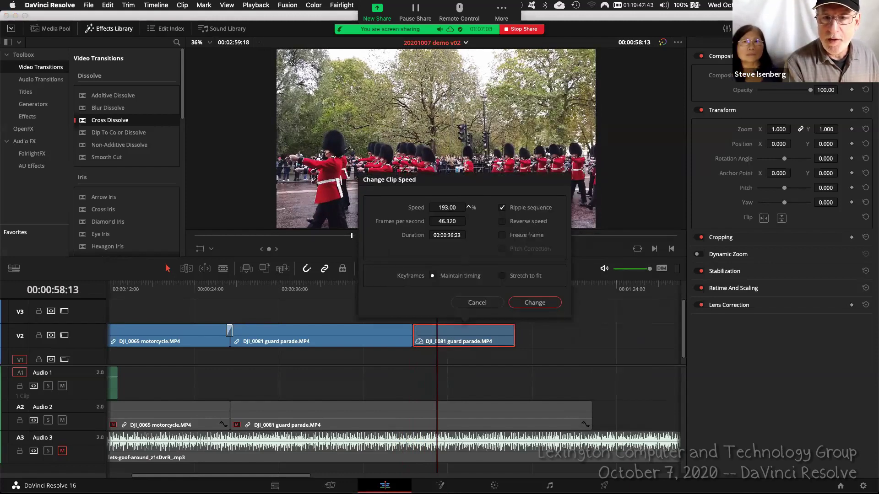
scroll(468, 207, up, 10)
scroll(468, 207, up, 4)
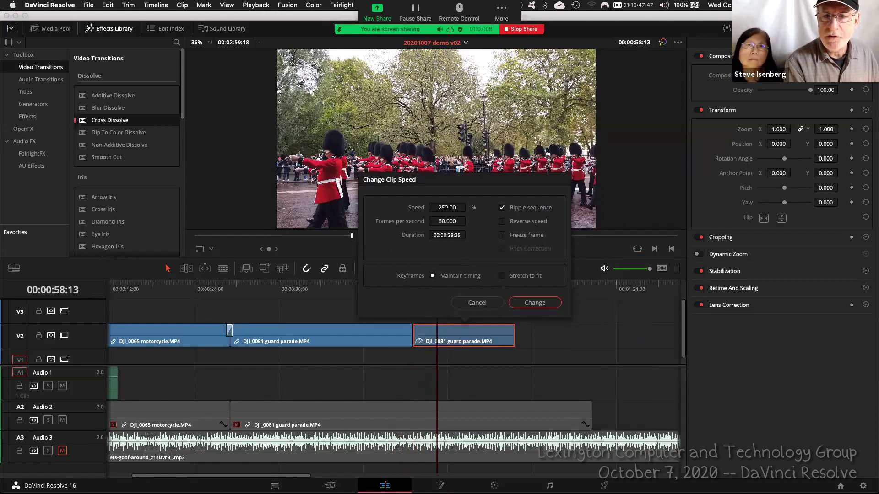
click(530, 304)
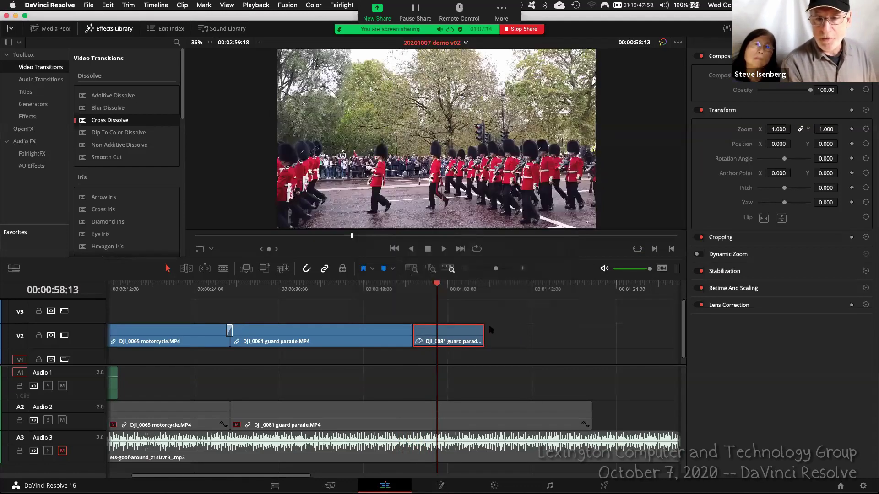
Trim the end of the first guard parade segment back to 00:00:53:19 and move the sped-up segment directly against it
click(411, 289)
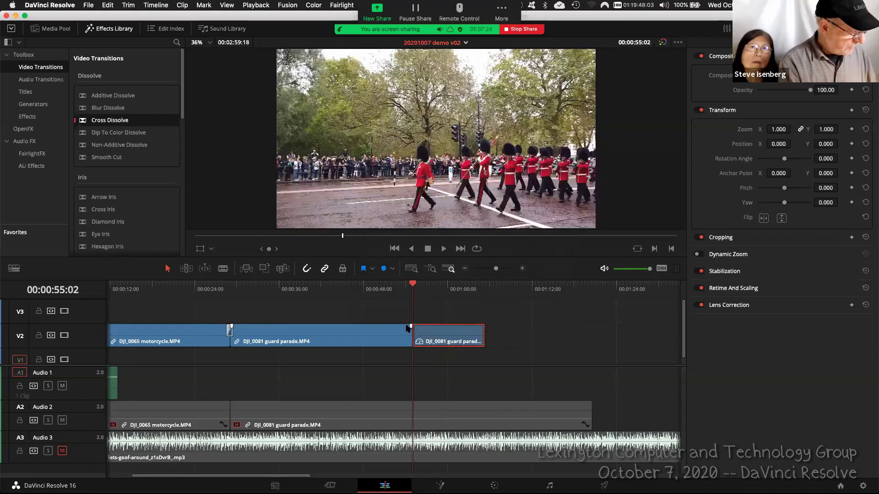
scroll(419, 376, up, 1)
scroll(419, 376, up, 1)
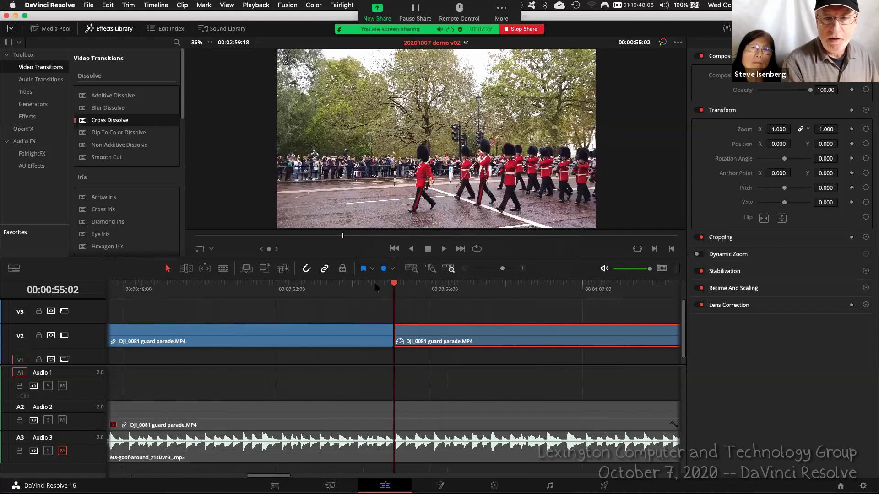
click(376, 289)
click(373, 289)
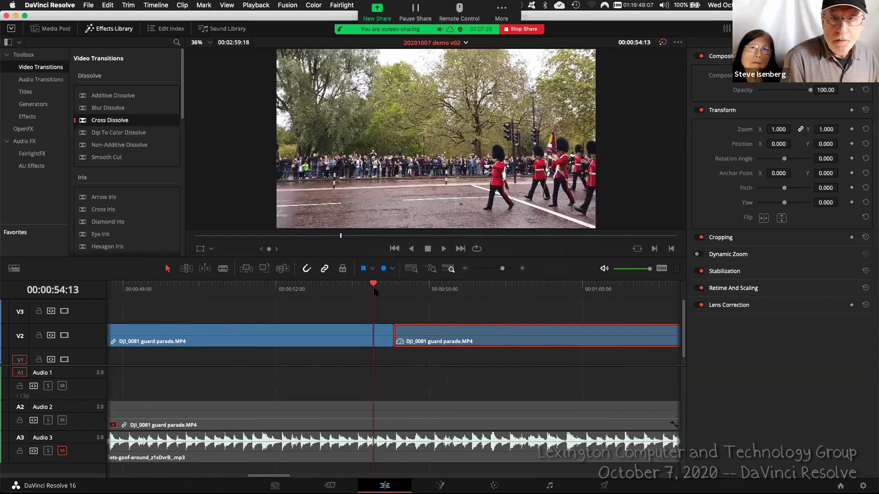
click(345, 286)
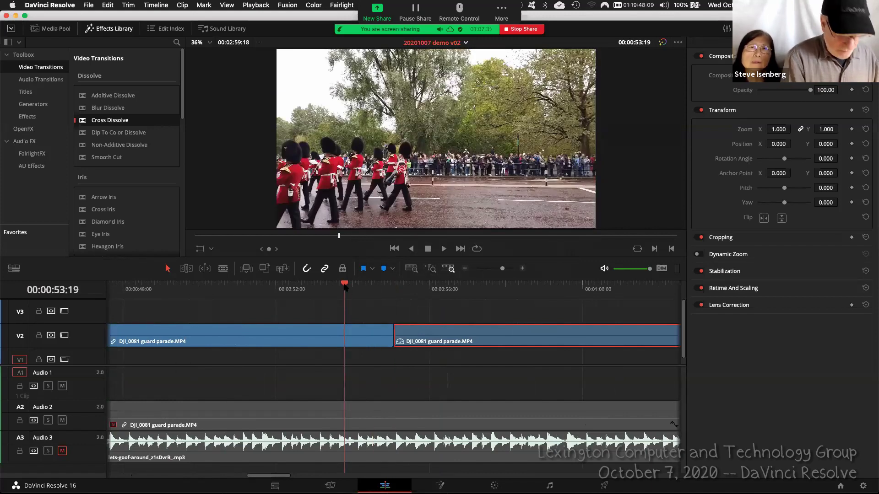
key(Right)
key(Right)
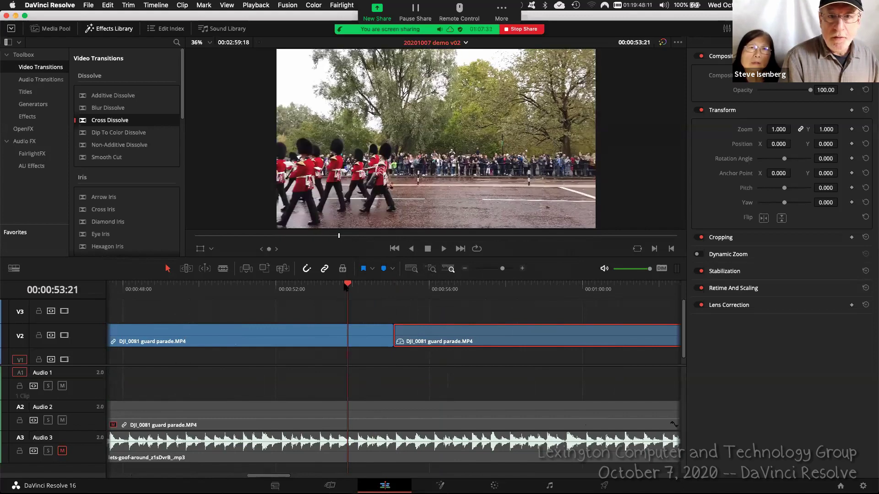
key(Left)
key(Left)
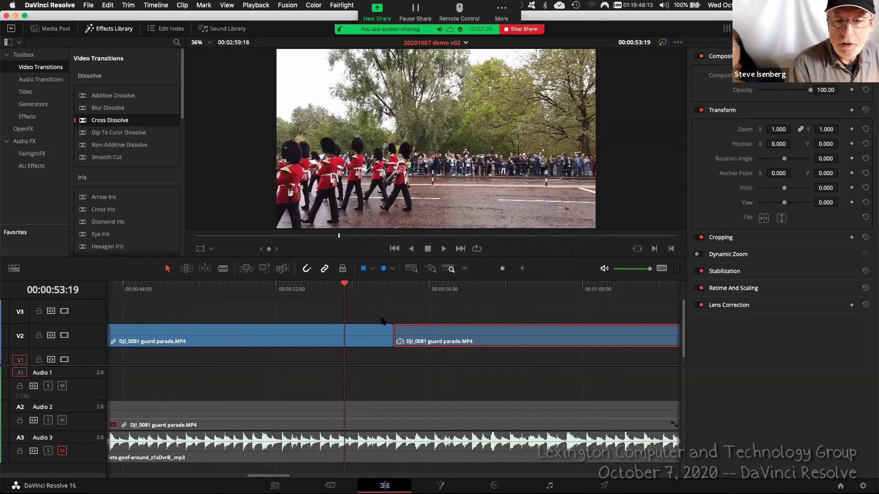
mouse_move(392, 338)
mouse_down()
mouse_move(334, 337)
mouse_move(393, 334)
mouse_move(384, 333)
mouse_up()
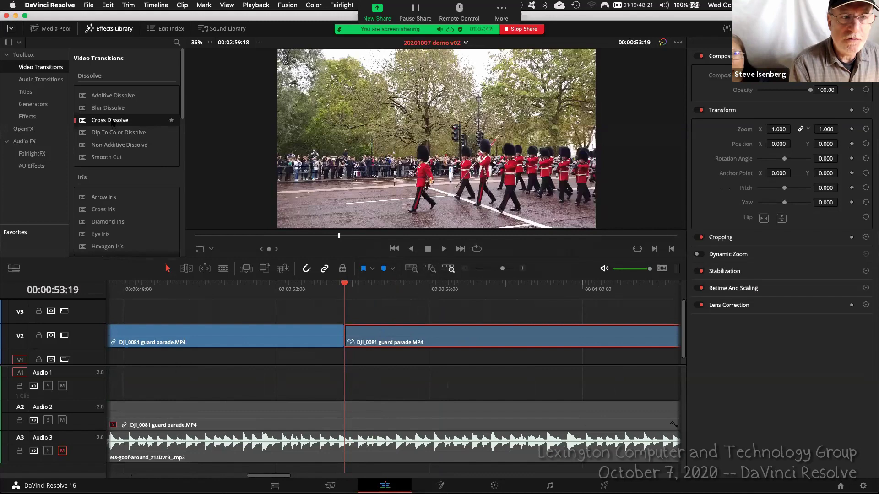
Add a Cross Dissolve at the cut between the two guard parade segments on V2 and play through it
drag(112, 122, 345, 334)
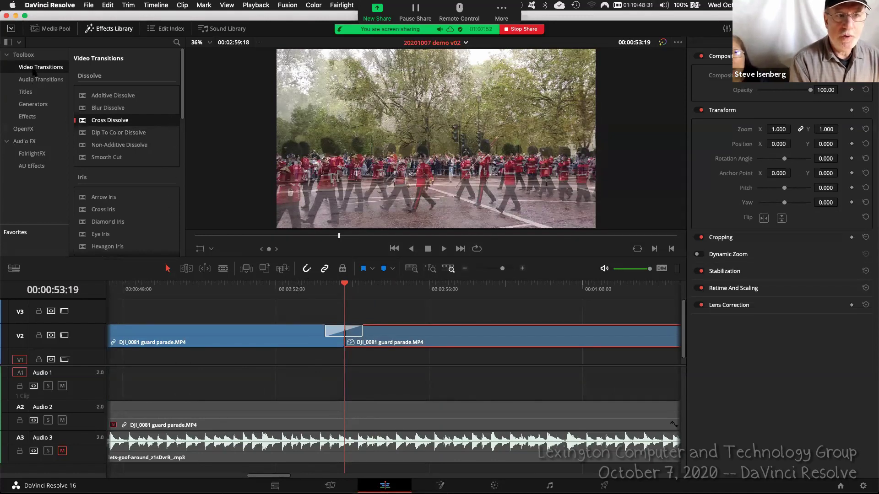
click(266, 287)
key(space)
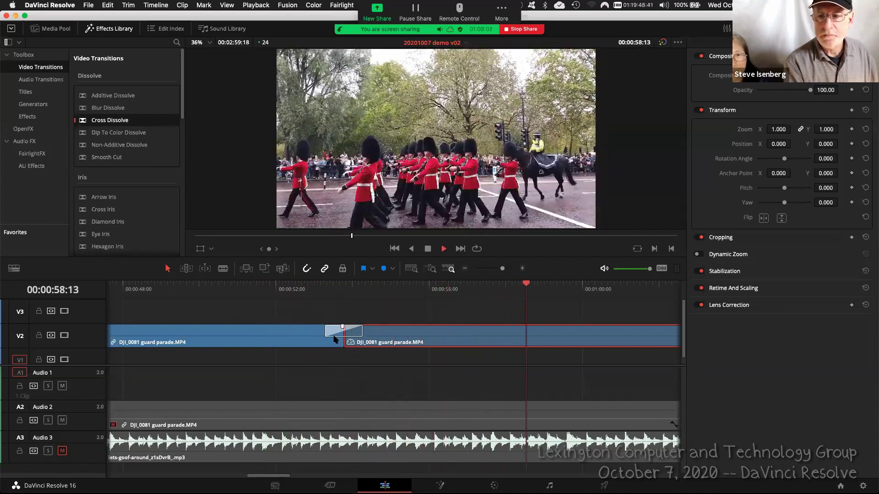
key(space)
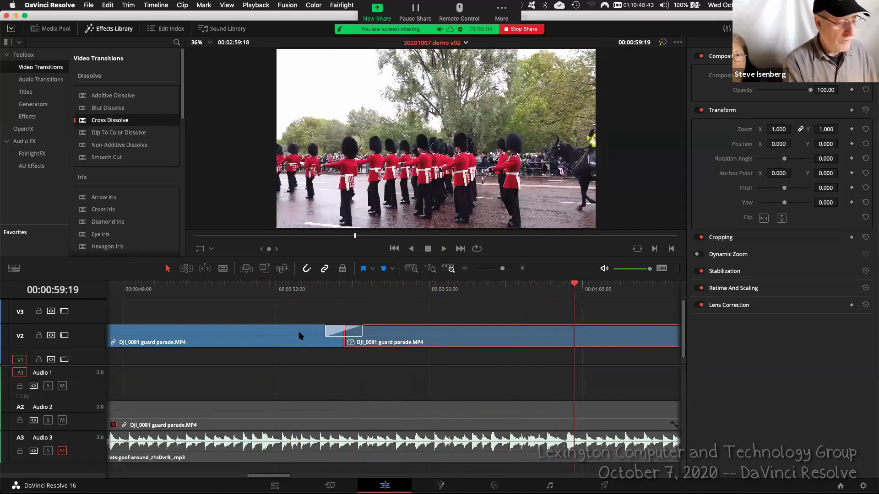
Undo the Cross Dissolve, the move of the sped-up guard parade segment and the trim of the first segment's end
key(super+minus)
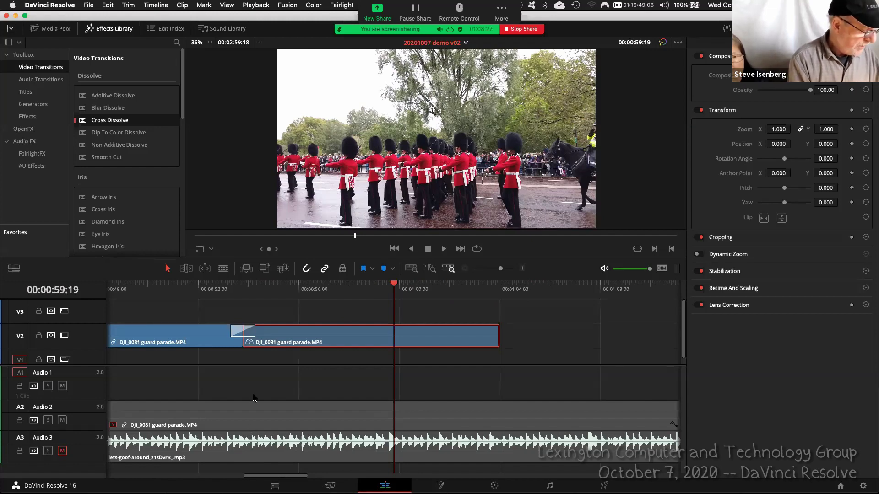
key(Delete)
key(ctrl+z)
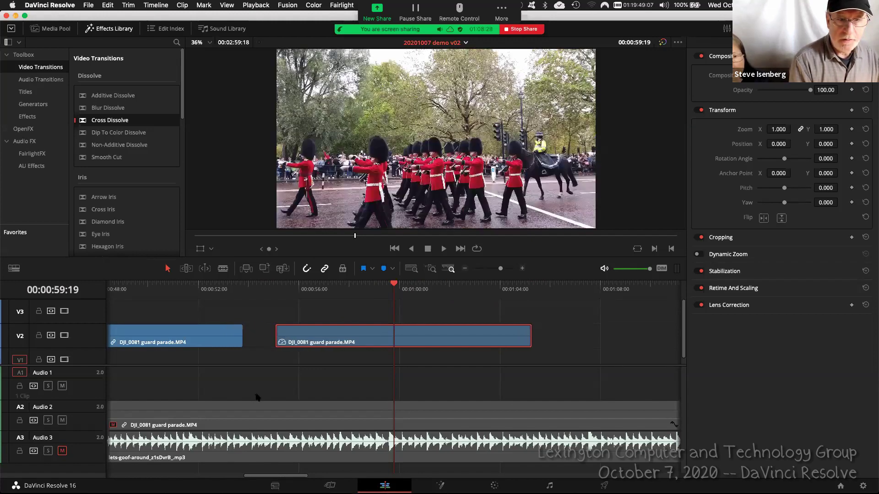
key(ctrl+z)
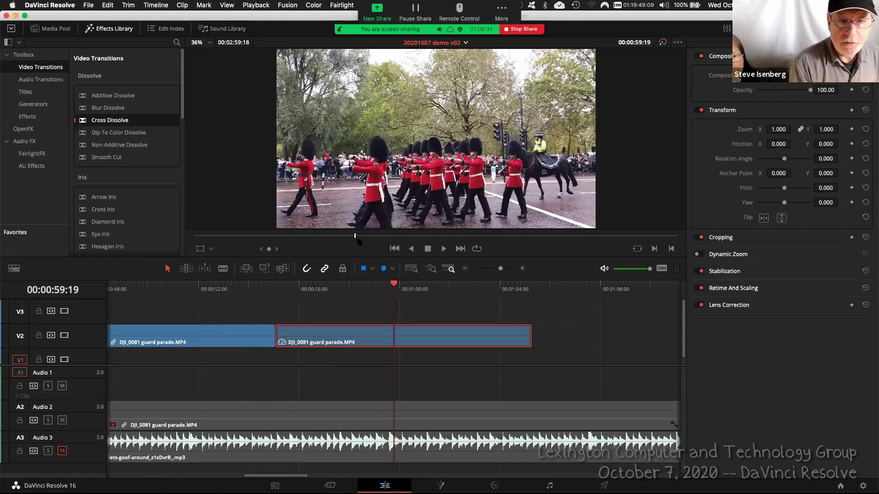
Split the guard parade audio on A2 in line with the cut between the two V2 segments
click(223, 268)
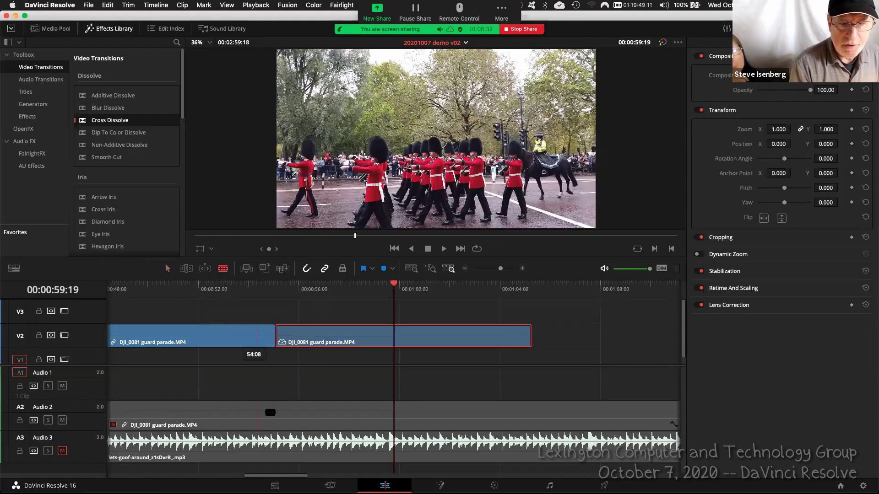
click(273, 412)
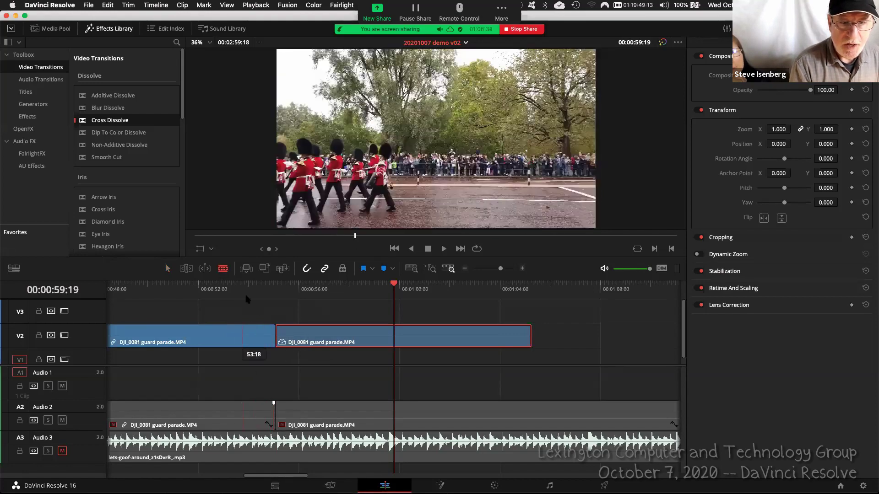
click(167, 269)
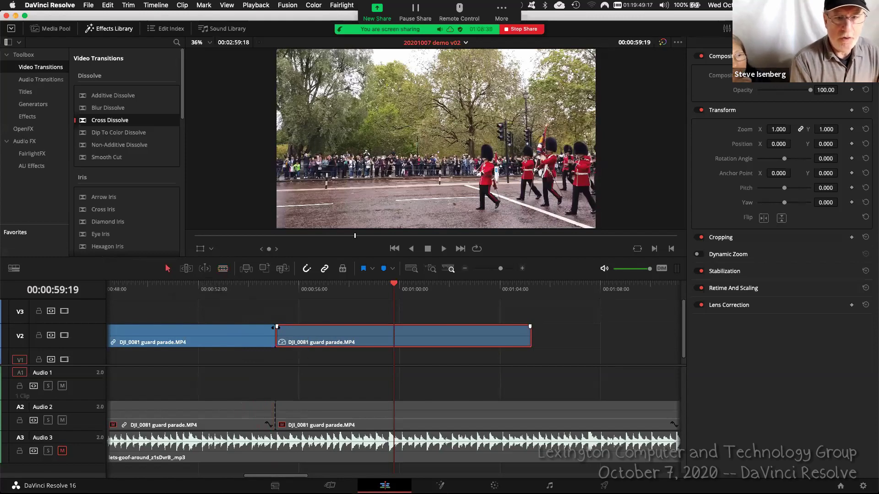
Trim the first guard parade segment's video and audio end to 00:00:53:18 and move the second video and audio segments against it
drag(240, 286, 243, 287)
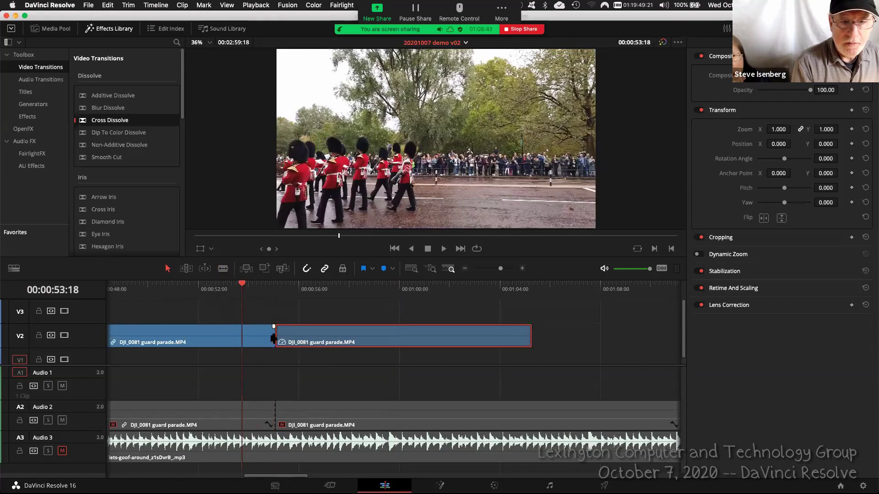
drag(272, 337, 241, 336)
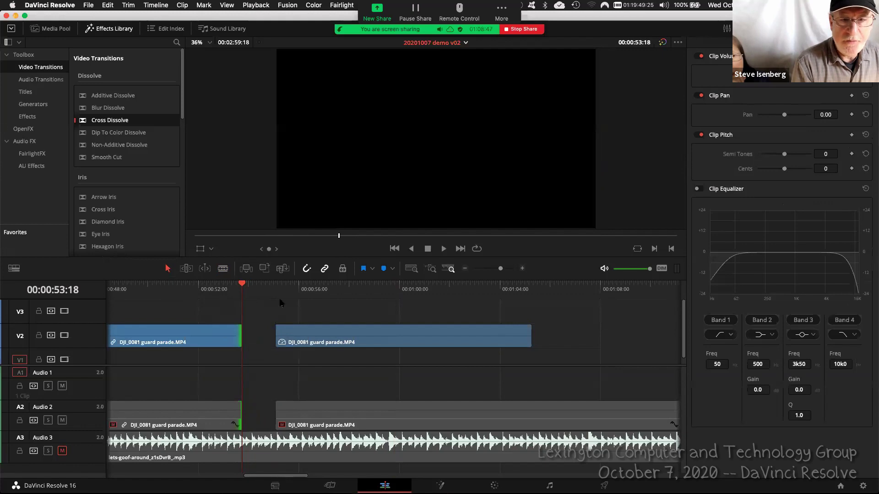
drag(348, 333, 312, 333)
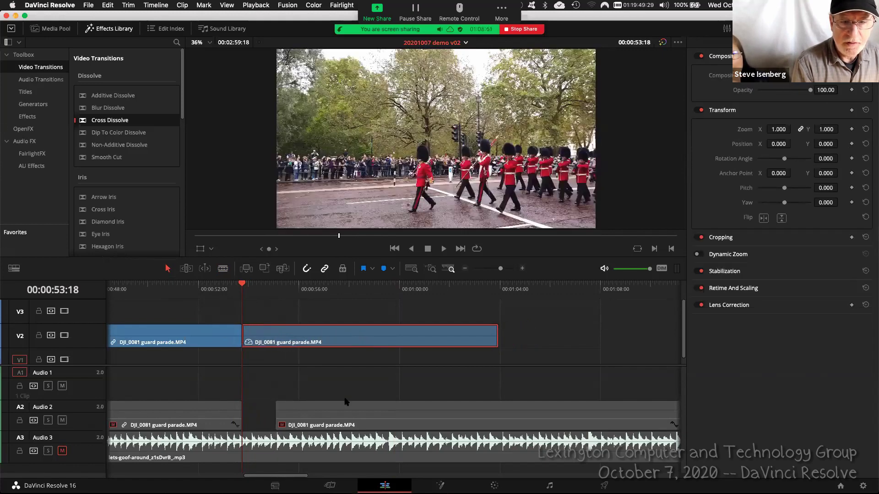
drag(344, 408, 315, 406)
Enable both guard parade audio segments on A2, keeping the first segment's linked V2 video enabled
right_click(161, 418)
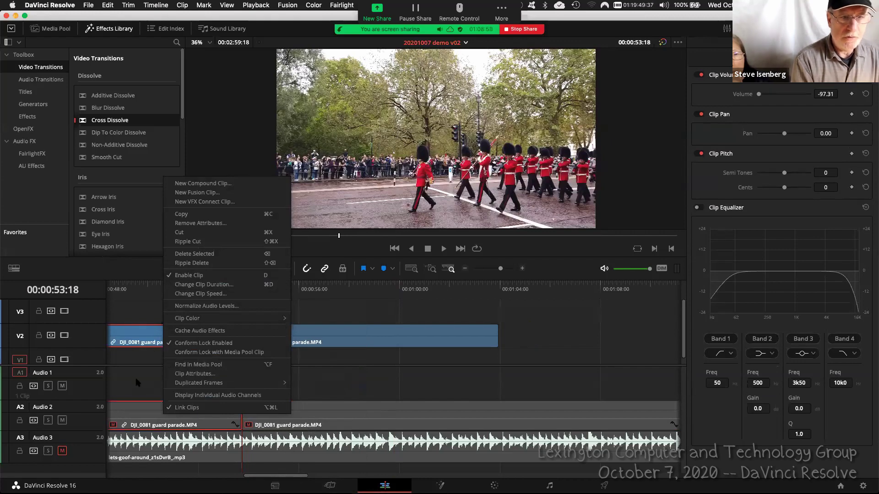
click(187, 276)
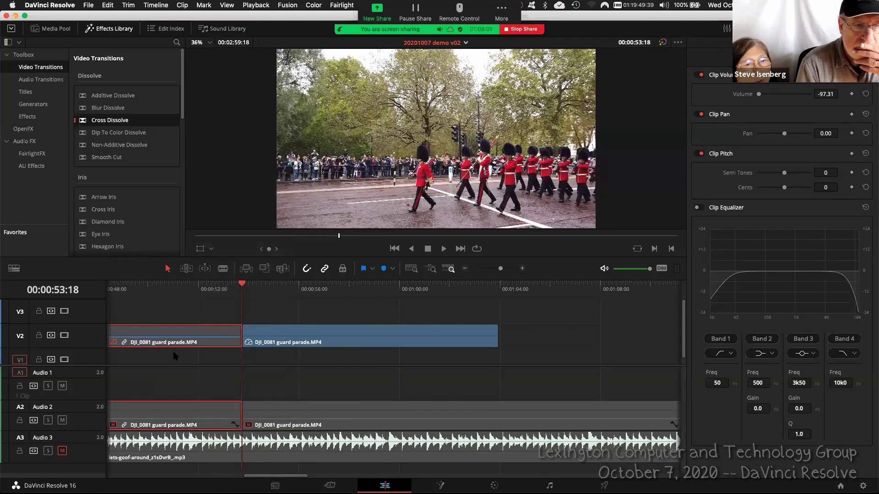
right_click(175, 407)
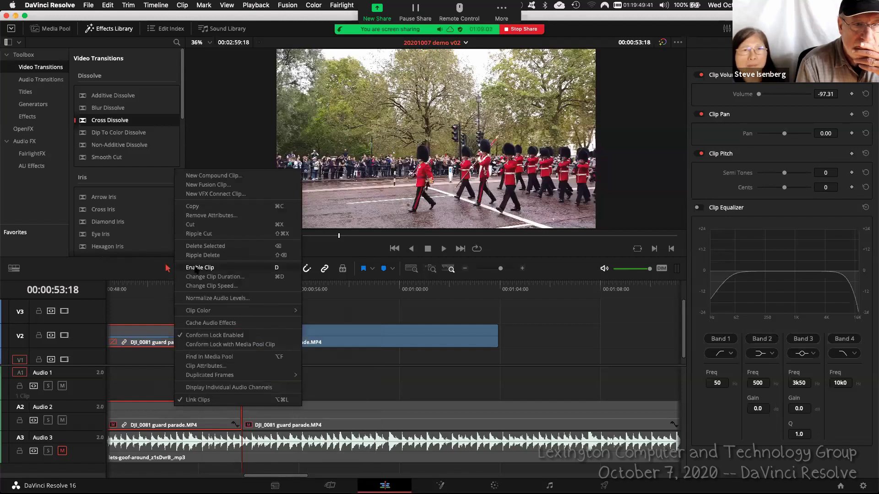
click(193, 267)
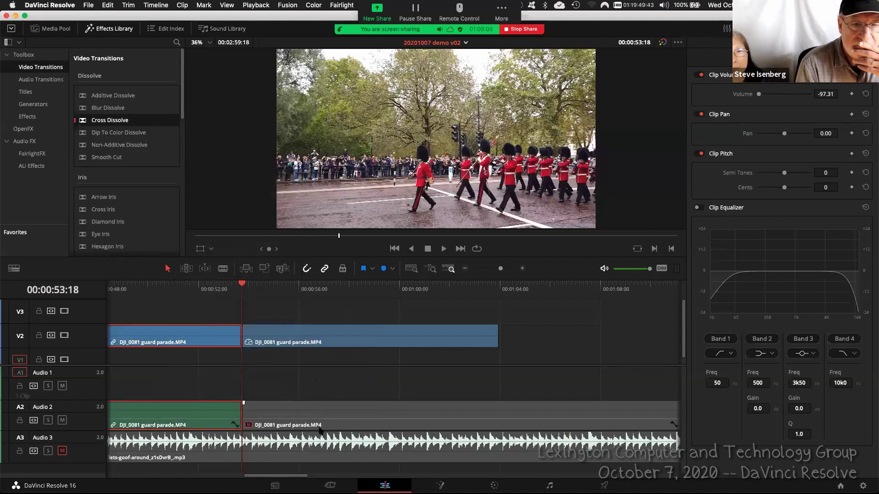
right_click(325, 412)
click(350, 285)
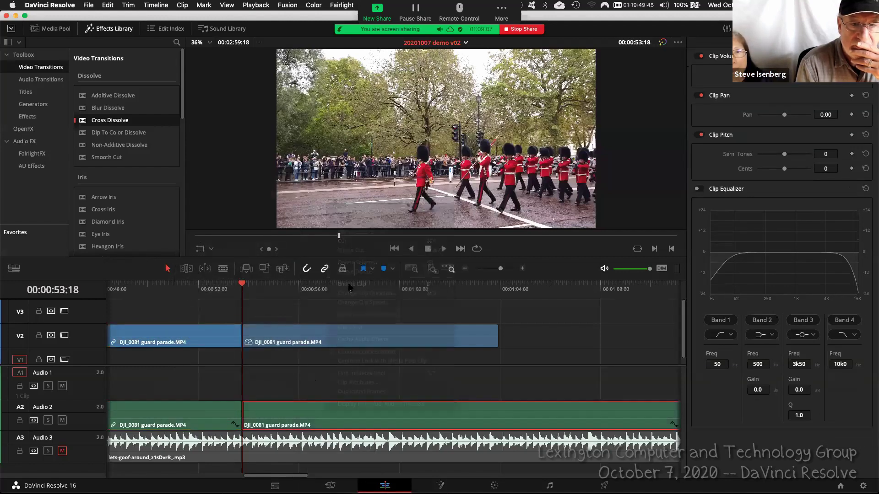
Raise the volume of both A2 guard parade audio segments, the second to 0.64, and play across the cut from 00:00:49:19
click(143, 284)
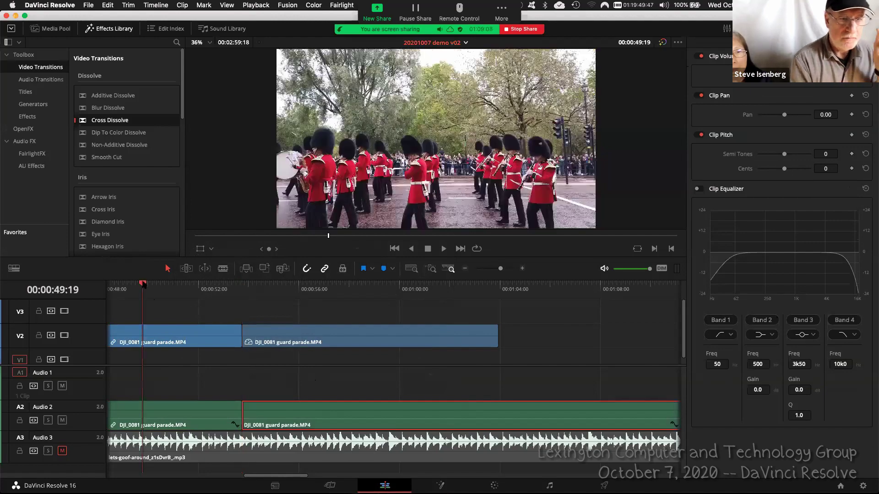
key(space)
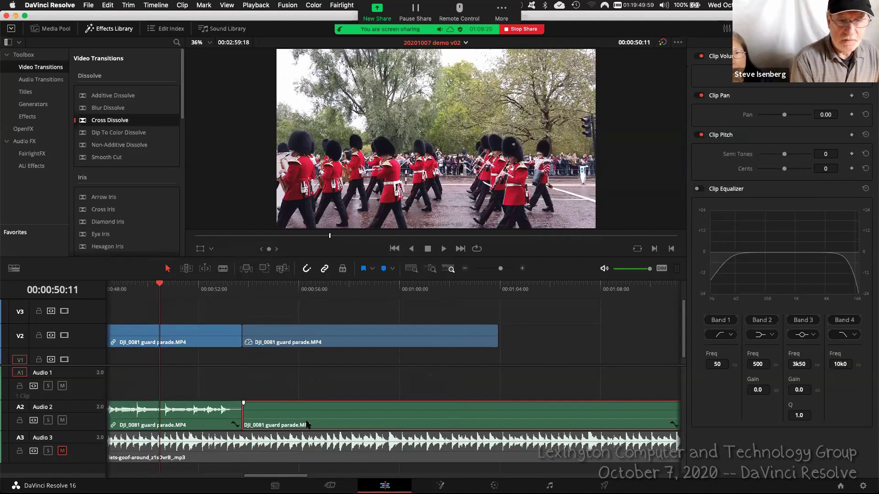
drag(307, 417, 310, 403)
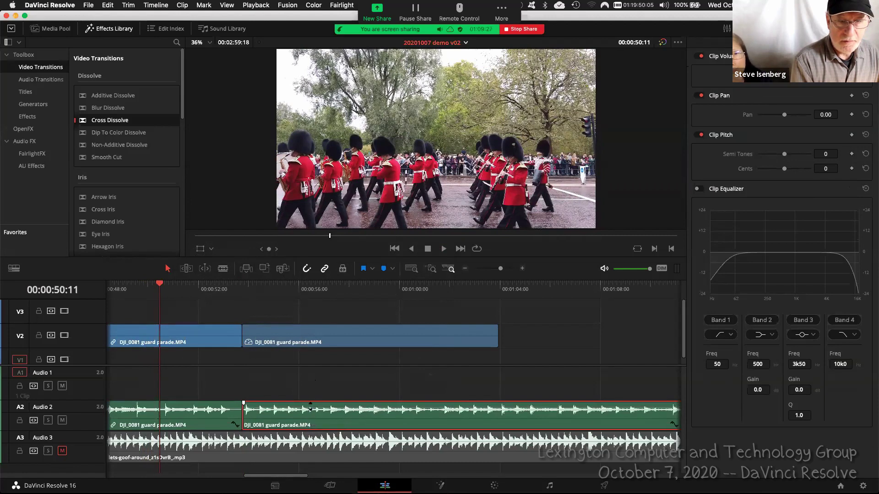
key(space)
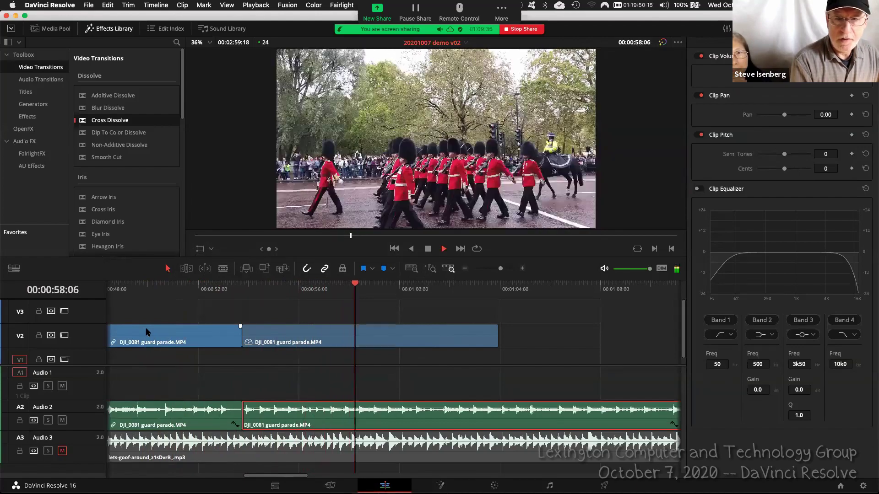
key(space)
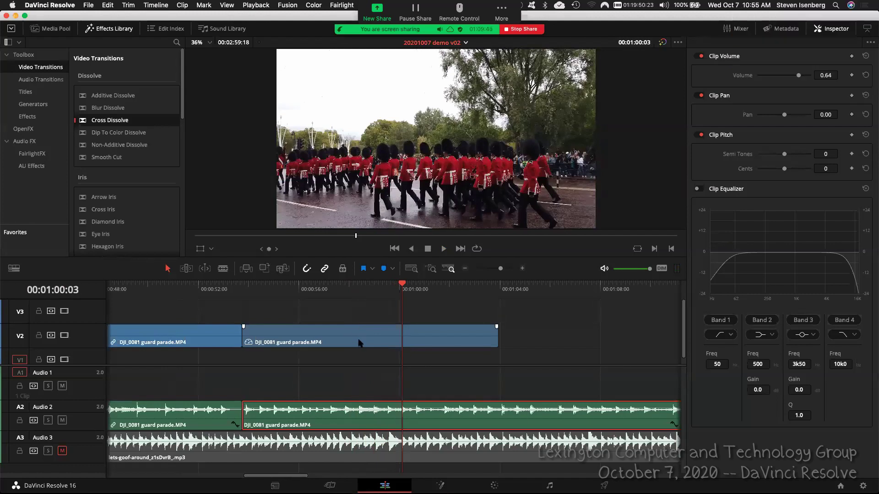
Increase the clip speed of the second guard parade audio segment on A2 with pitch correction on and ripple sequence off
right_click(353, 425)
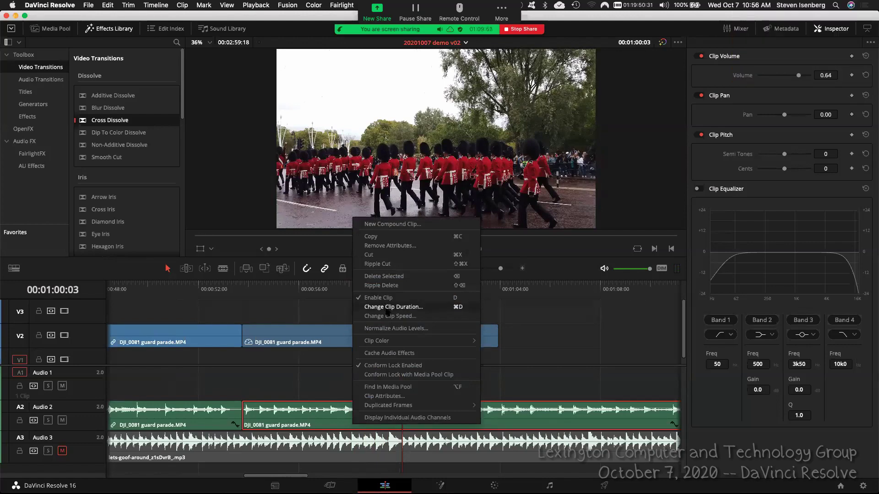
click(389, 315)
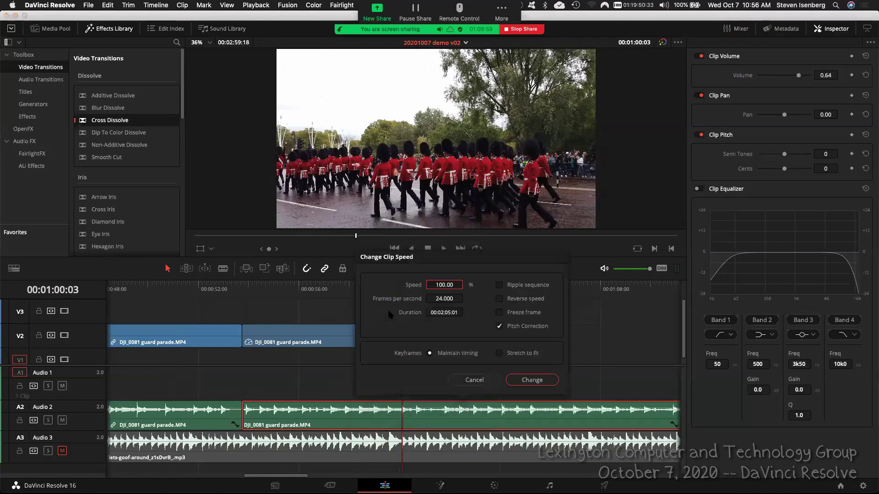
drag(443, 286, 466, 284)
click(538, 382)
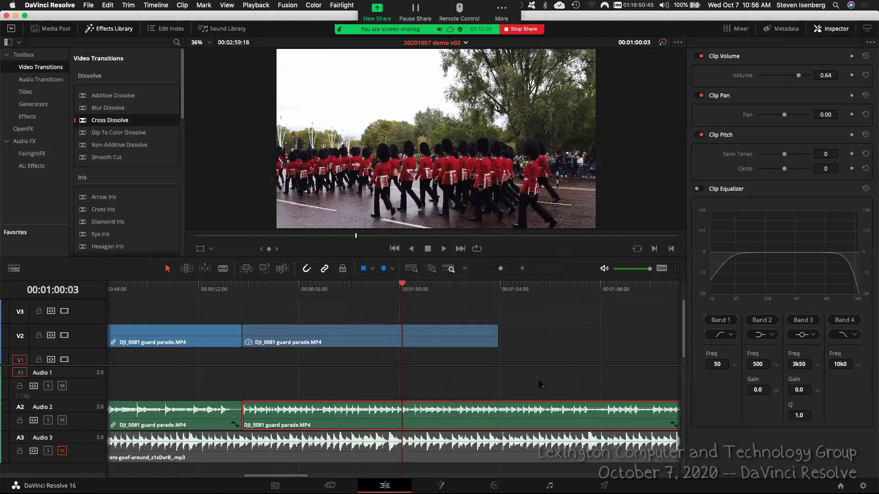
right_click(434, 336)
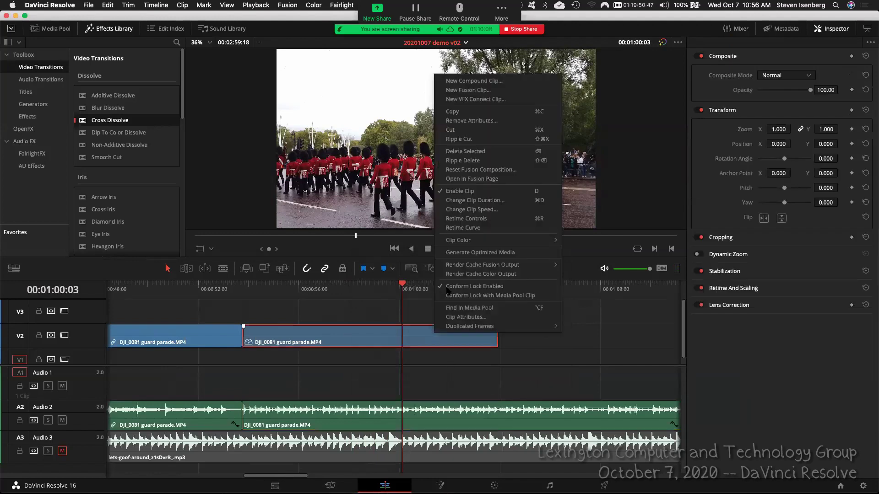
click(464, 212)
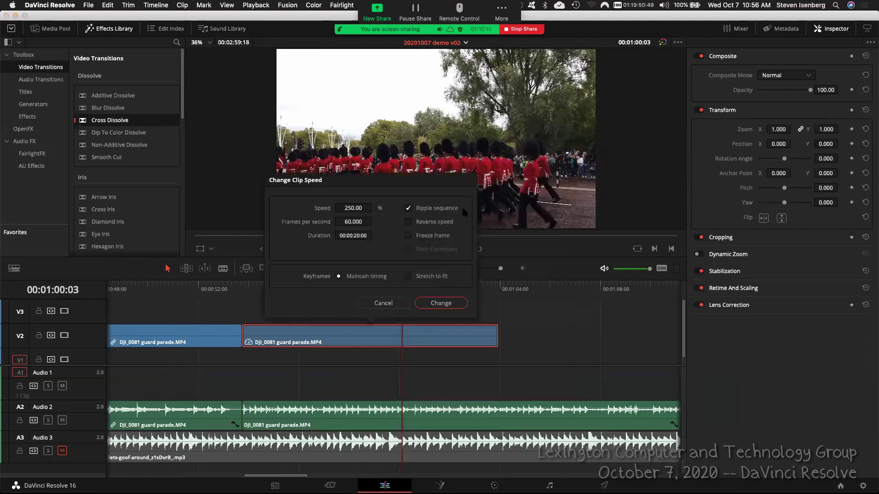
click(390, 306)
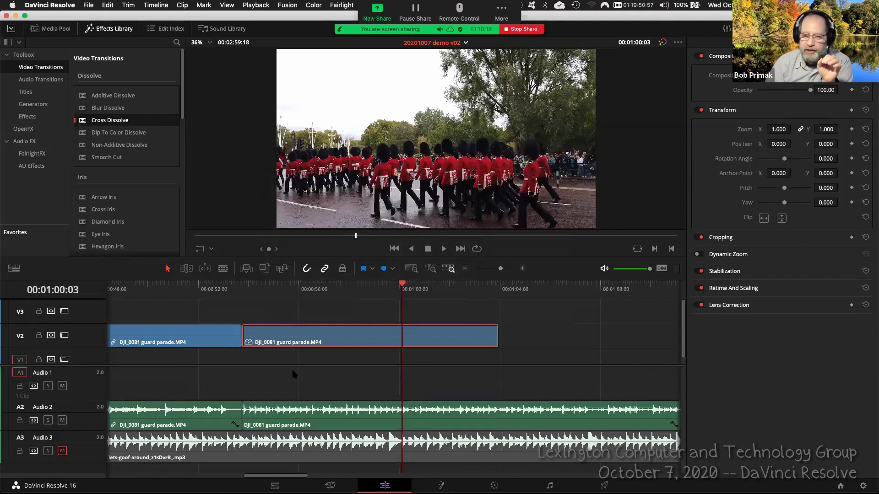
Delete the sped-up guard parade segment with its audio, and extend the end of the remaining guard parade clip to about 00:01:07
drag(352, 309, 429, 418)
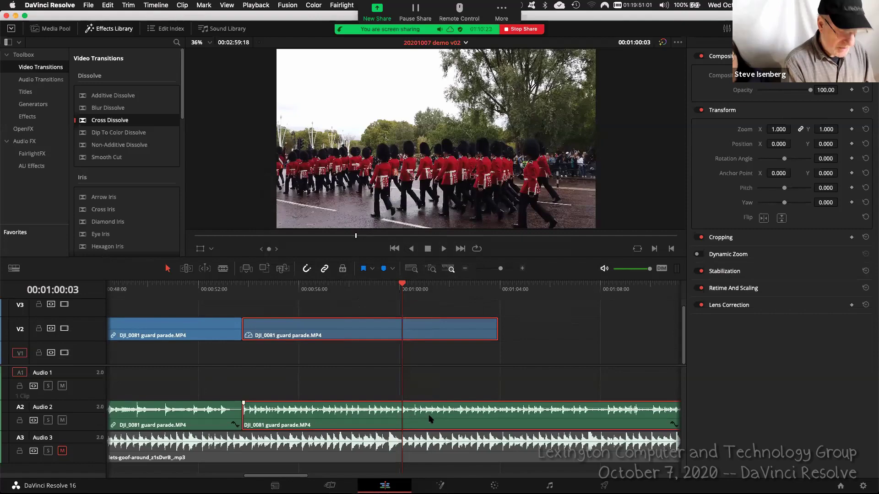
key(Delete)
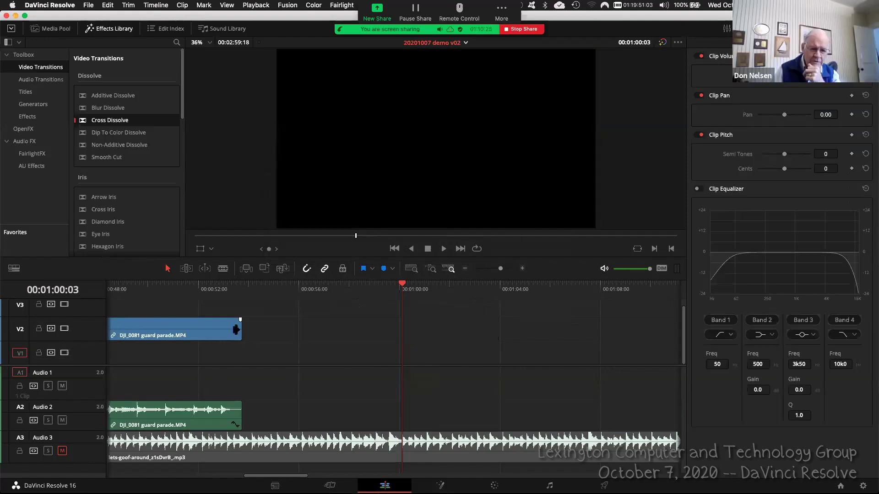
drag(236, 330, 111, 329)
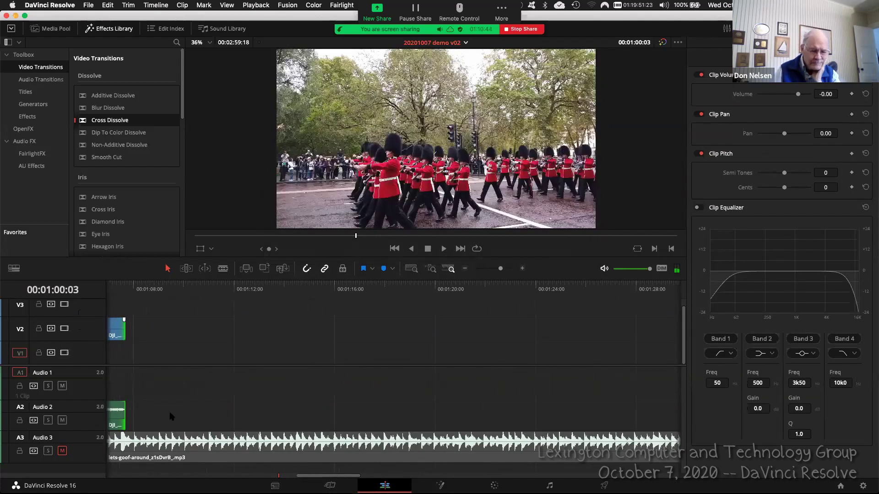
drag(325, 477, 255, 477)
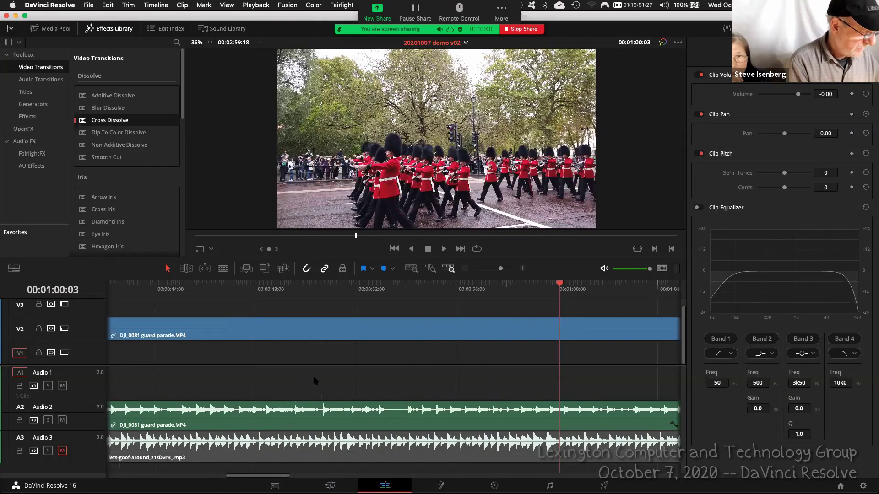
Split the guard parade clip and its linked audio at 00:00:52:11
scroll(334, 378, down, 5)
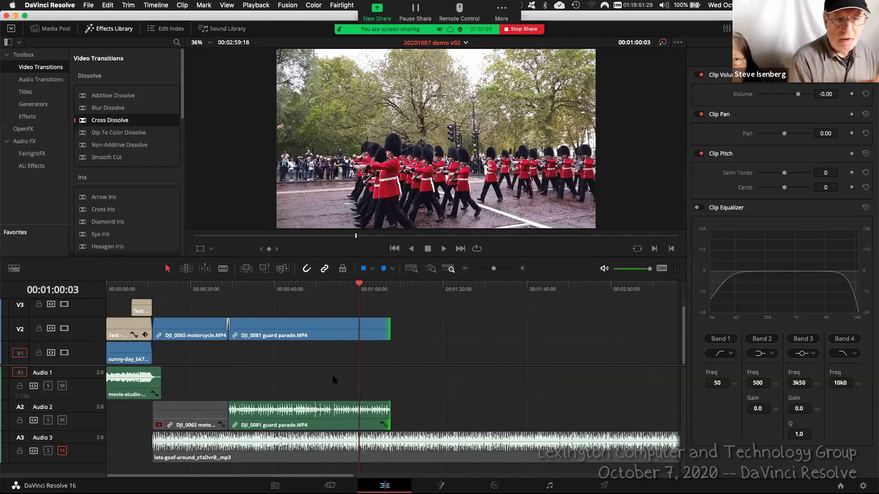
click(325, 288)
drag(325, 288, 326, 288)
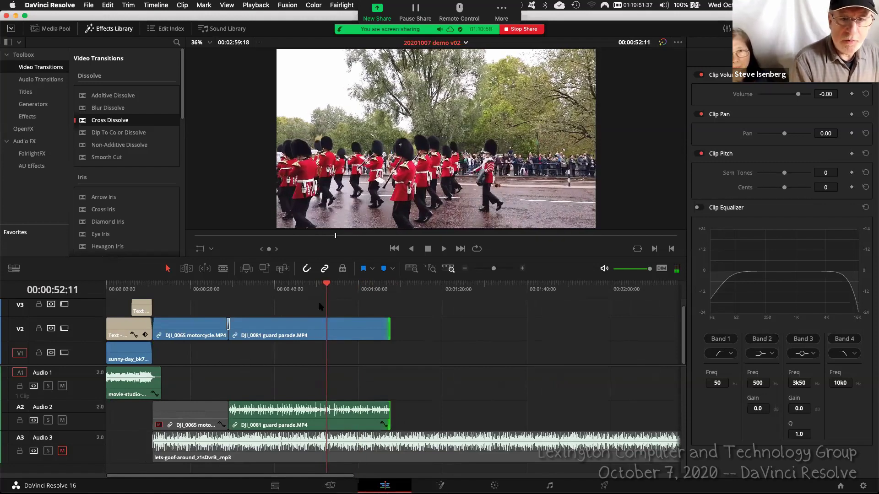
scroll(337, 339, up, 3)
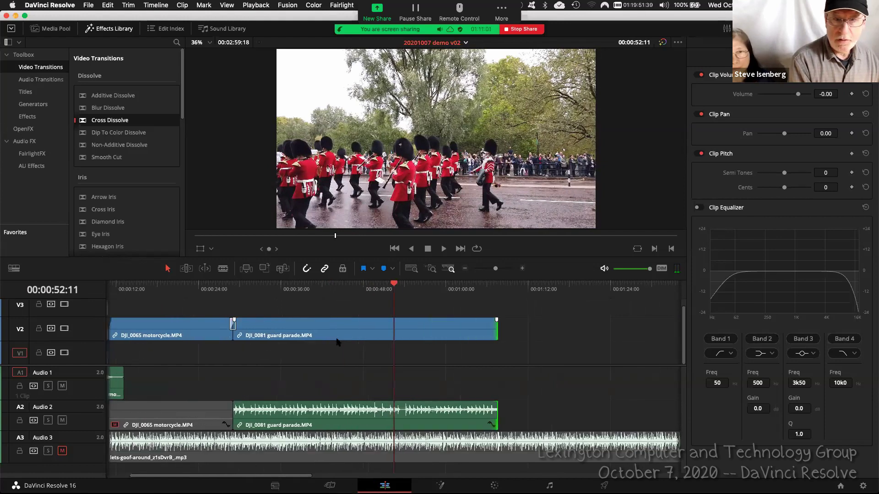
click(223, 268)
click(395, 330)
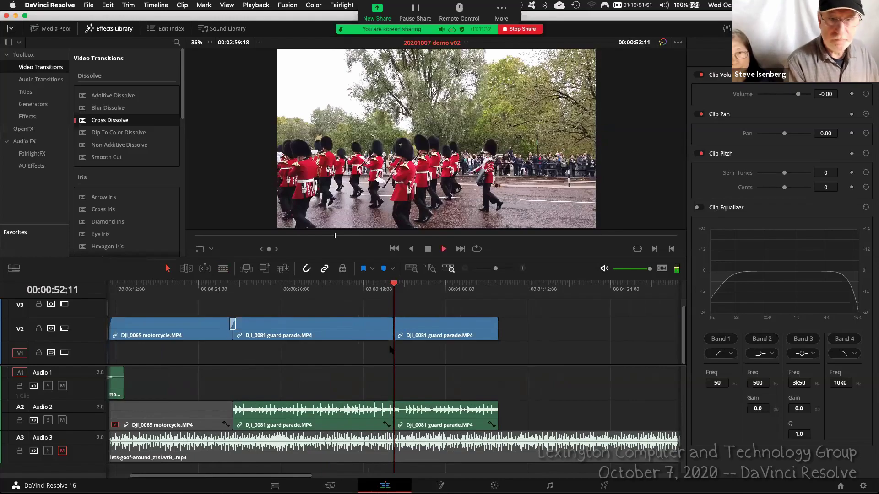
Remove the guard parade footage between the cut and 00:00:55:13, closing the gap after the first part
key(space)
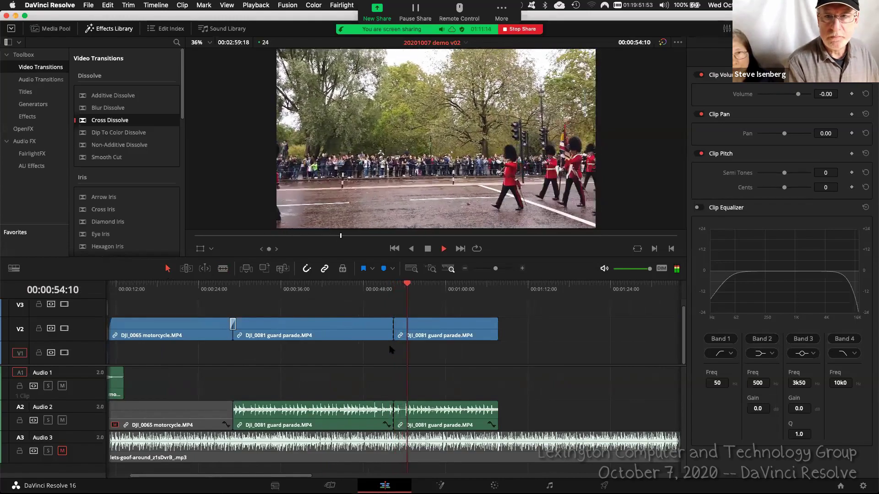
key(space)
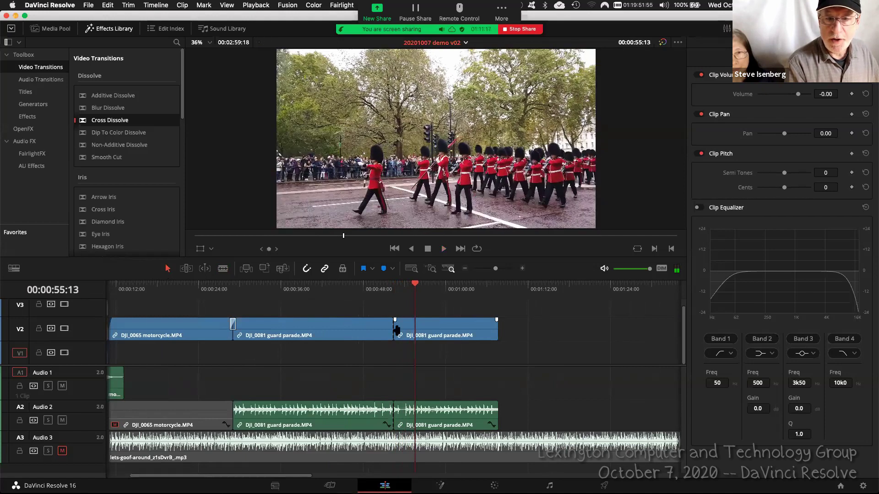
drag(397, 330, 425, 330)
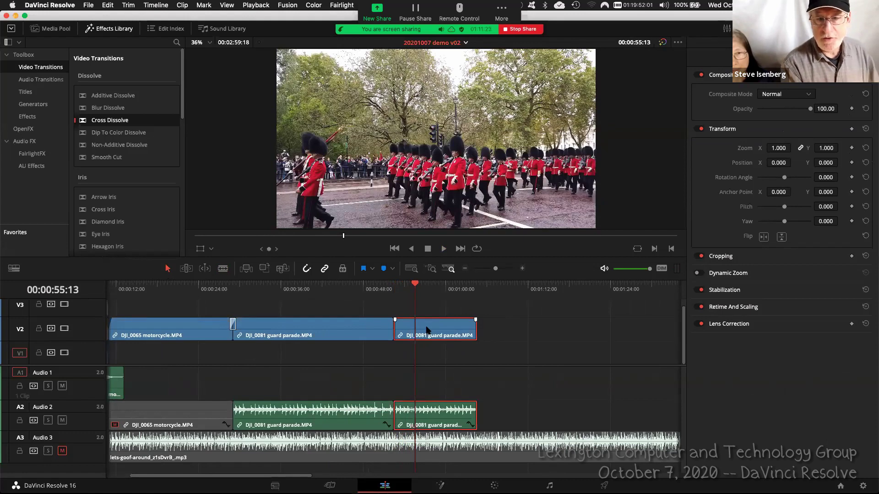
Set the last guard parade segment's speed to 250% with Ripple sequence enabled, and play the timeline across the cut
right_click(435, 325)
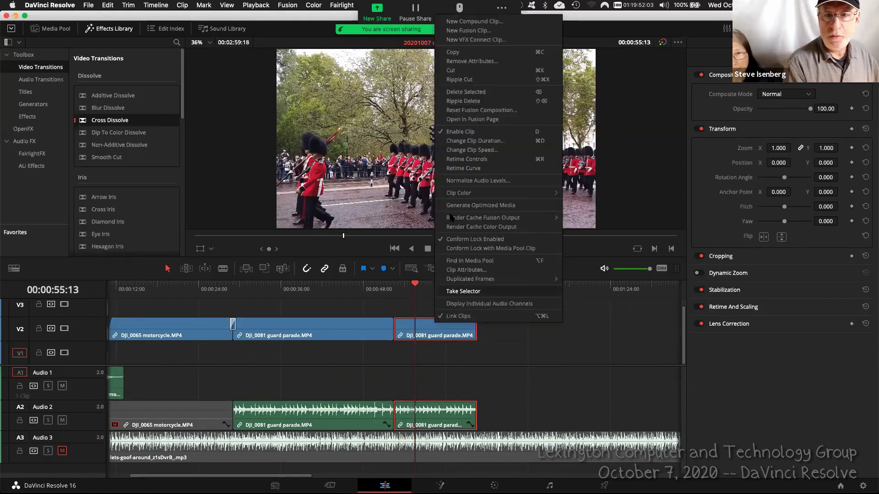
click(454, 153)
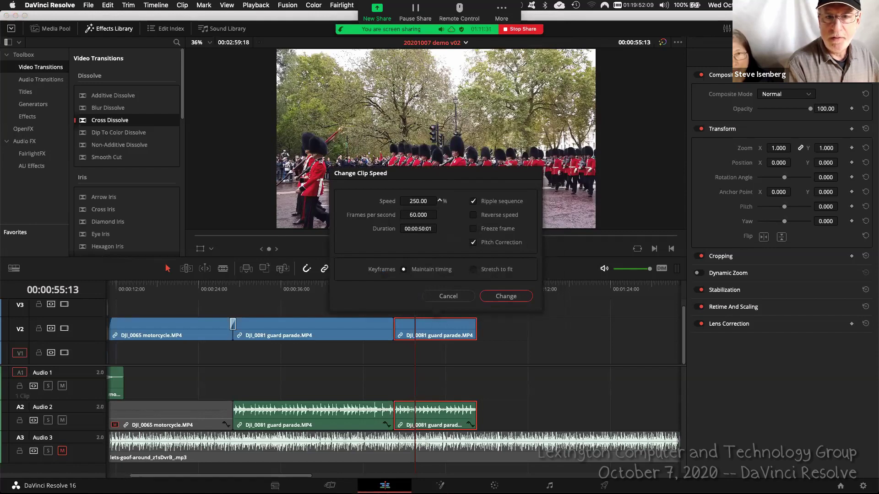
click(505, 297)
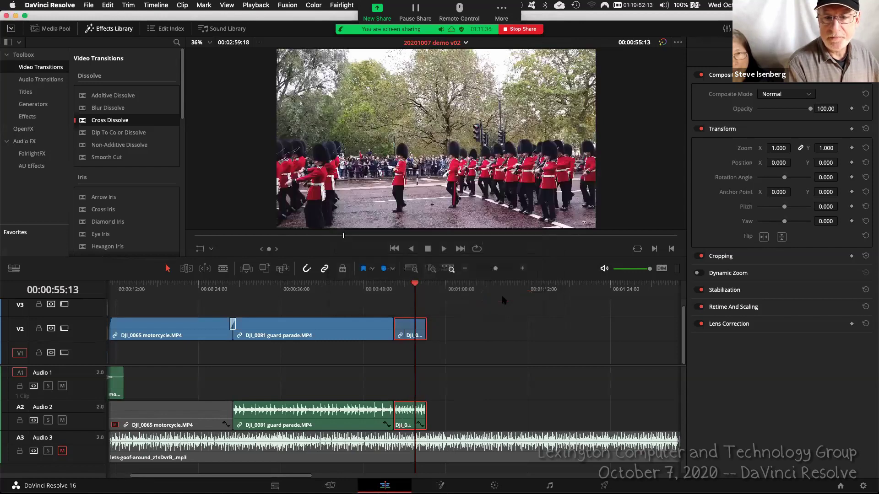
click(379, 288)
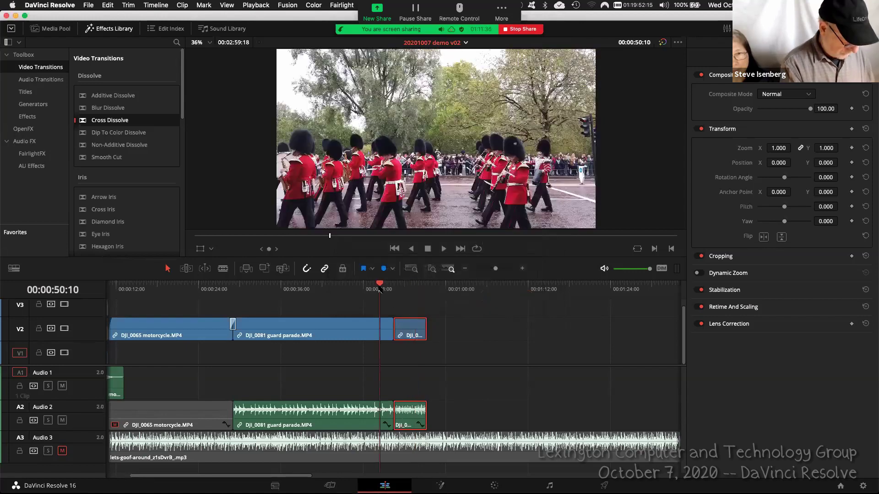
key(space)
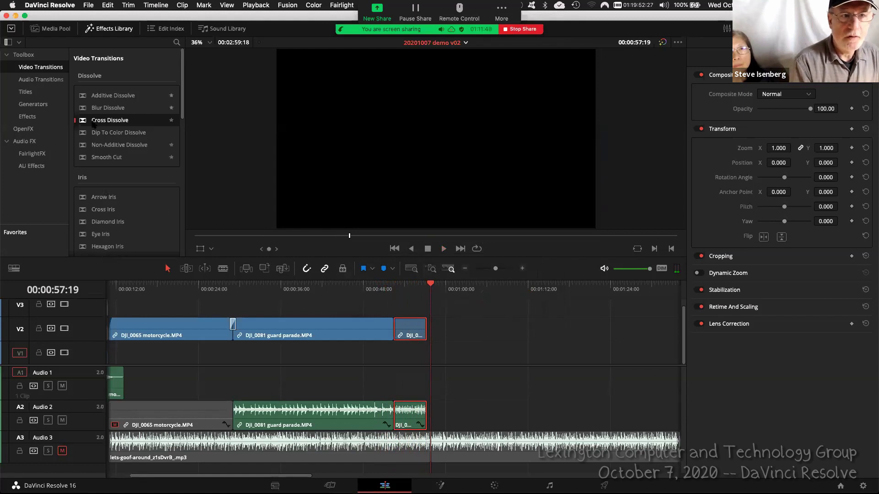
Add a Cross Dissolve and a Cross Fade 0 dB at the cut between the two guard parade segments, and play them back
drag(94, 121, 393, 343)
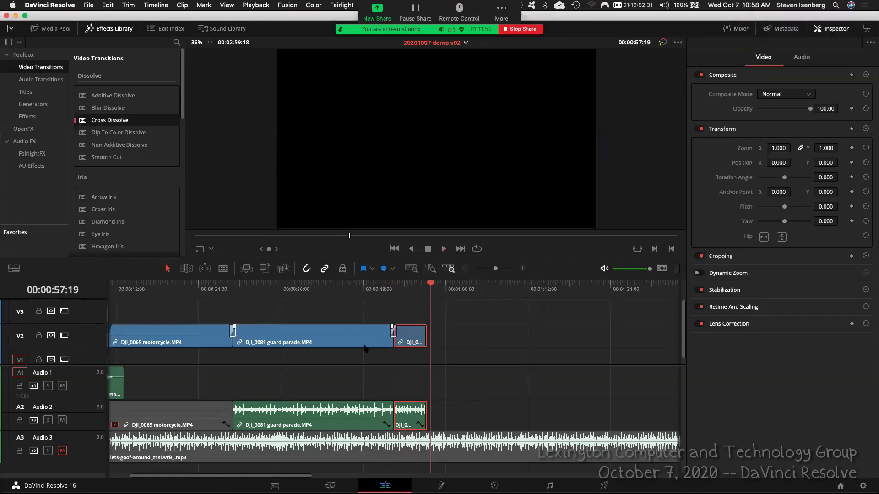
click(37, 80)
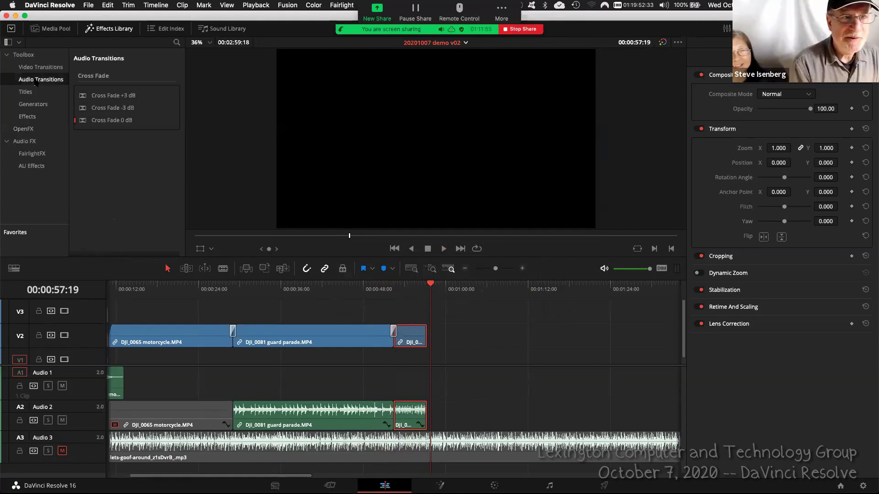
drag(98, 122, 396, 414)
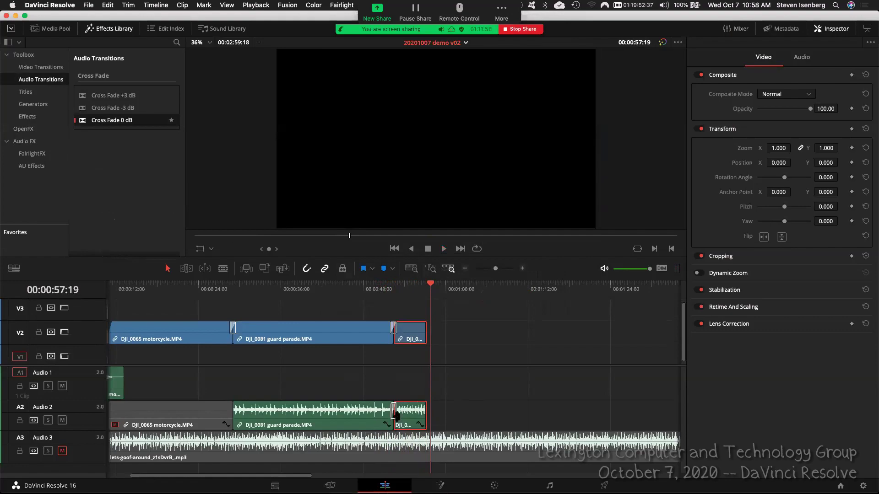
click(376, 291)
key(space)
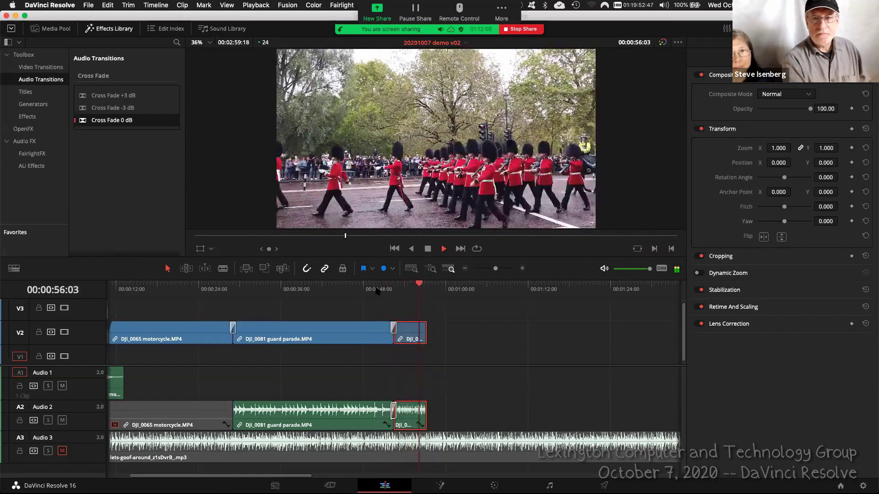
key(space)
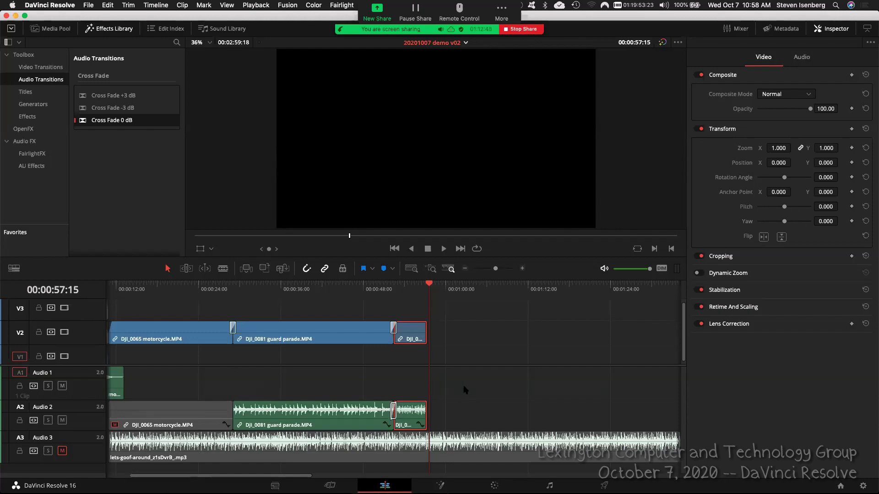
Trim the end of the lets-goof-around music on Audio 3 back to the end of the motorcycle clip
scroll(466, 390, down, 5)
mouse_move(493, 451)
drag(488, 452, 164, 457)
click(195, 464)
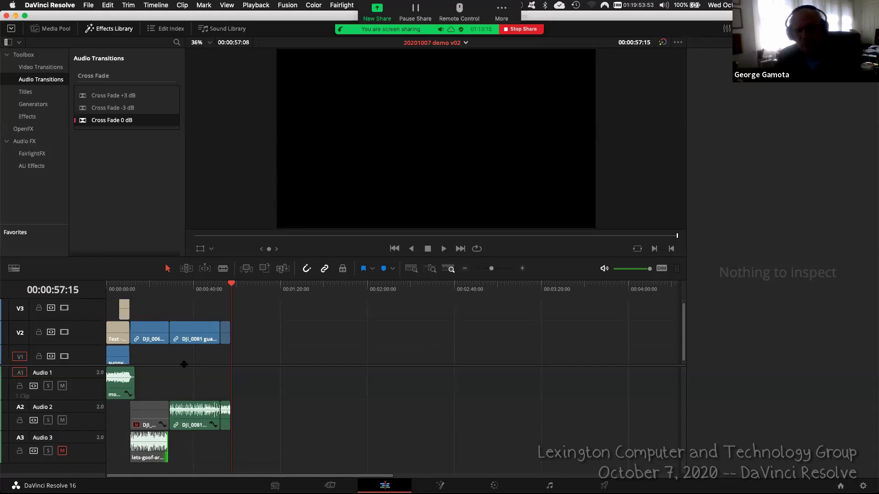
Try placing the DJI_0093 Stonehenge clip on the timeline past the guard parade, and undo the placement
click(195, 287)
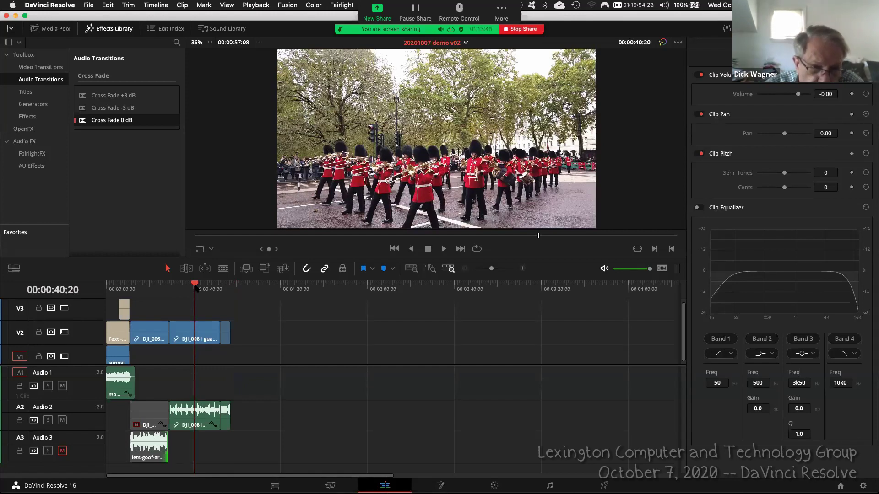
click(48, 29)
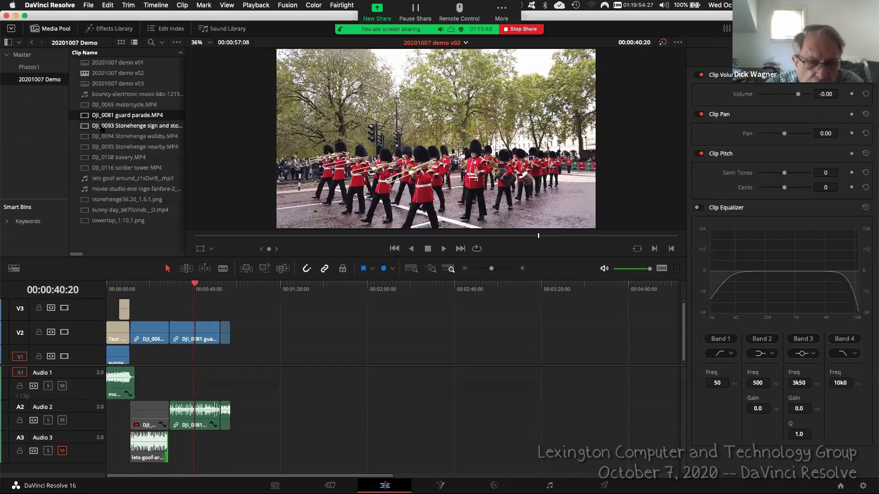
drag(101, 129, 247, 374)
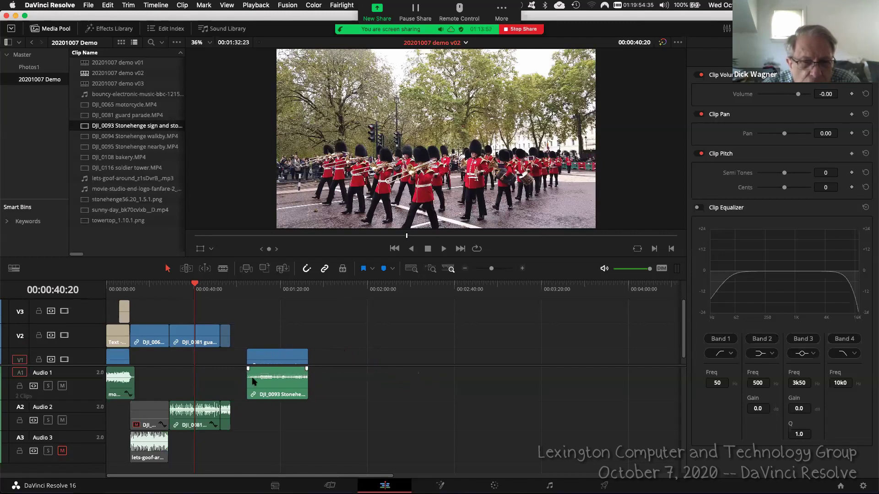
key(super+z)
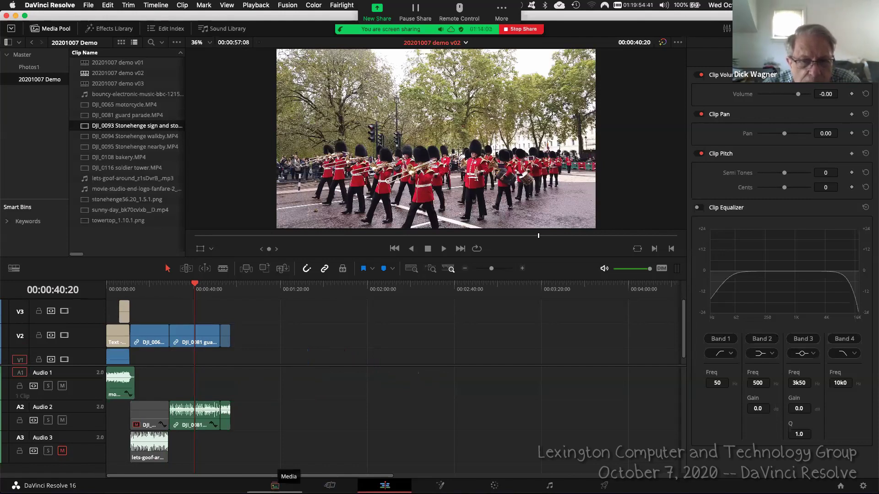
Preview DJI_0093 Stonehenge sign and stones.MP4 on the Media page and mark its In point at 00:00:18:04
click(275, 487)
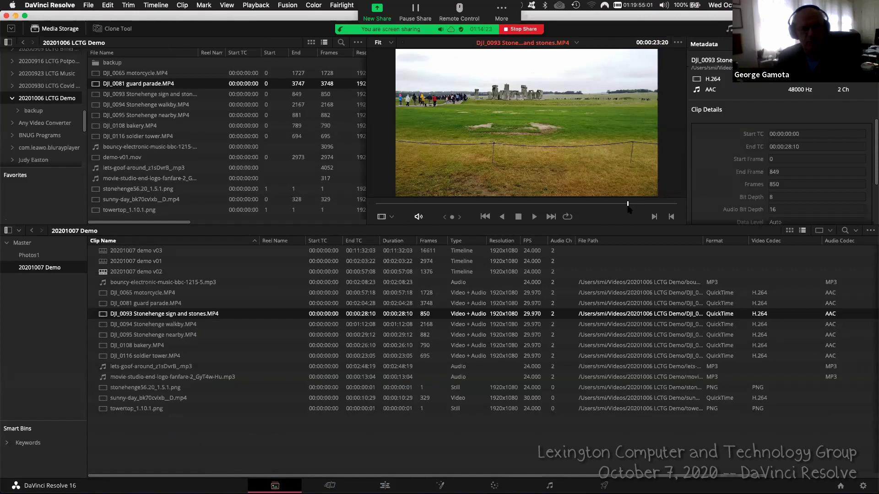
click(536, 203)
drag(519, 207, 570, 207)
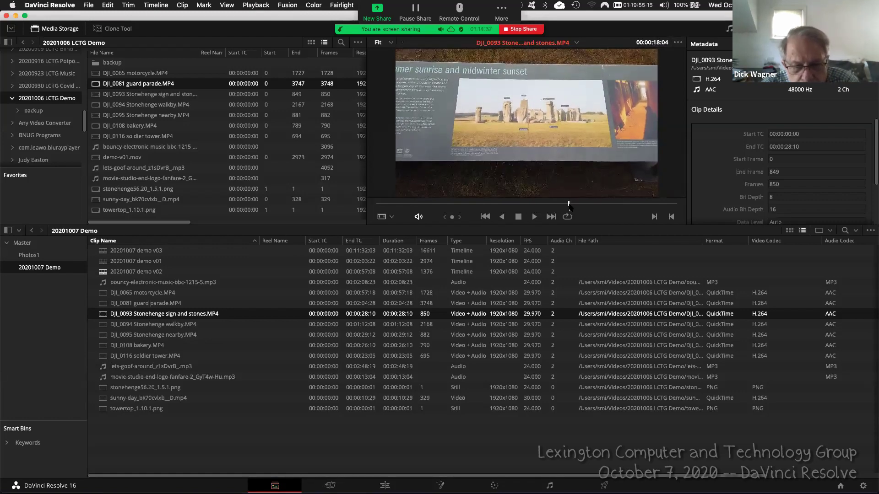
right_click(569, 205)
click(584, 224)
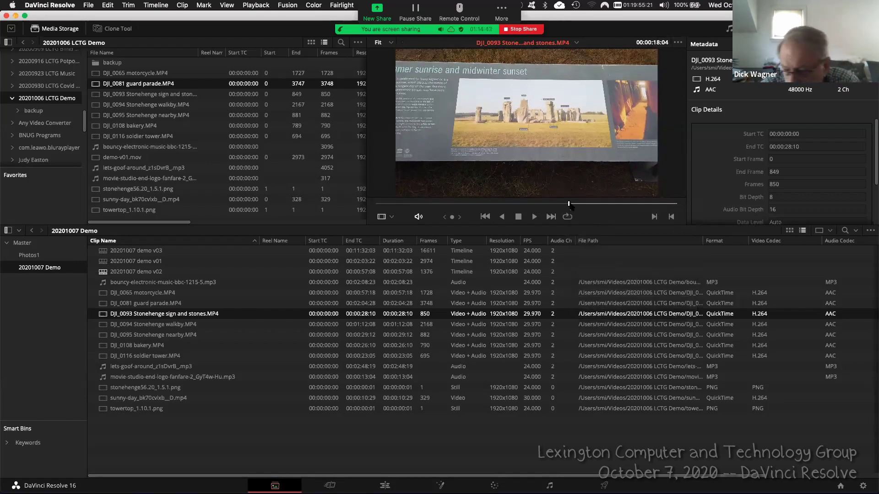
Mark the Stonehenge clip's Out point at 00:00:23:11 and return to the Edit page
drag(569, 204, 625, 208)
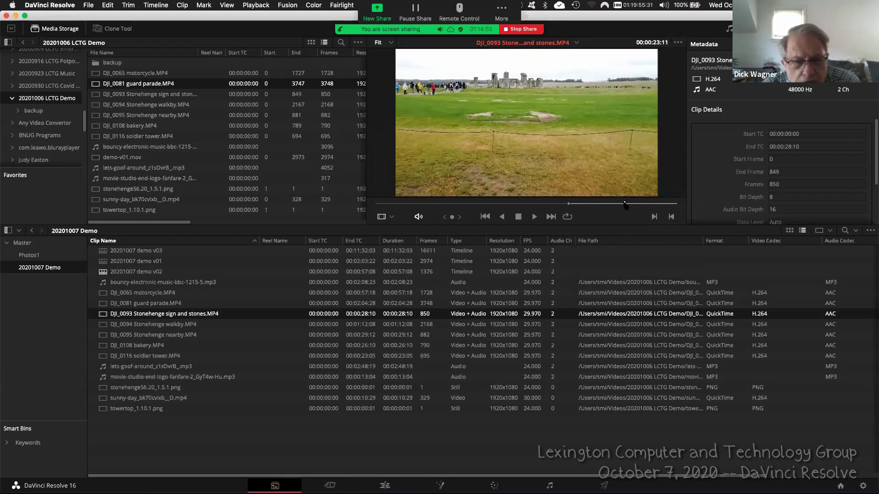
right_click(624, 206)
click(640, 235)
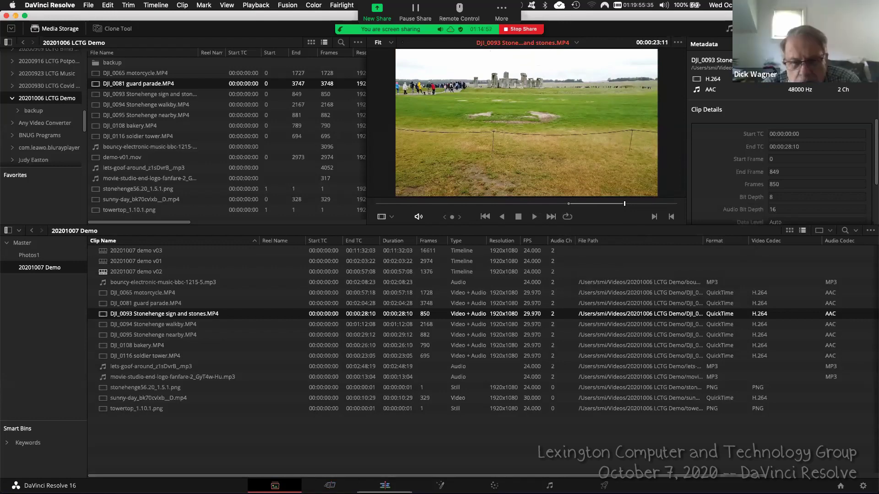
click(385, 486)
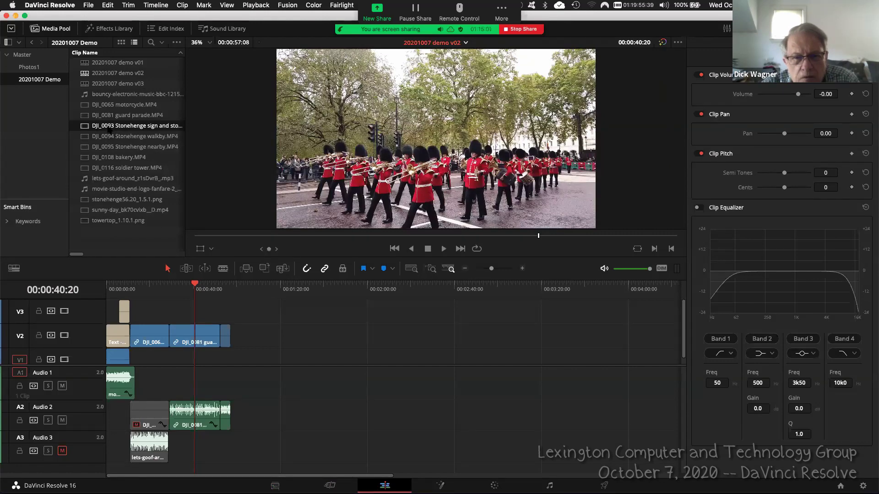
Place the marked DJI_0093 Stonehenge excerpt on V1 after the guard parade and the bouncy-electronic-music track on Audio 2 at 00:00:57:08
drag(109, 130, 234, 374)
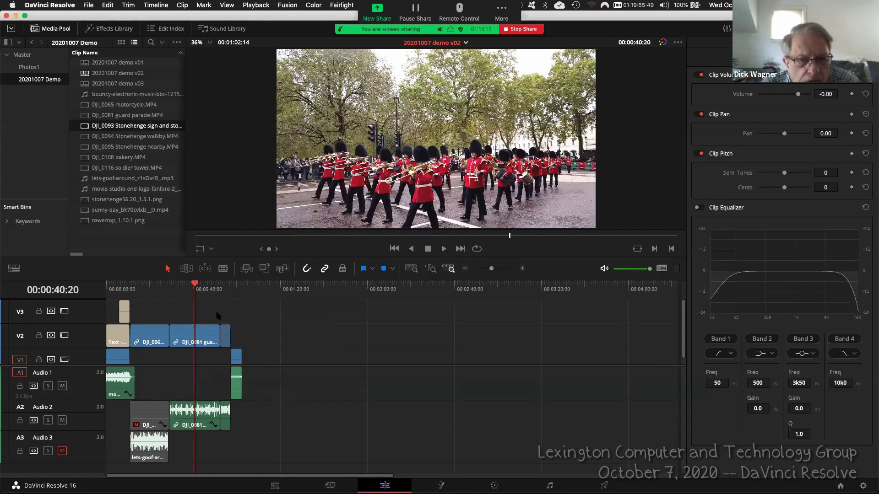
click(232, 289)
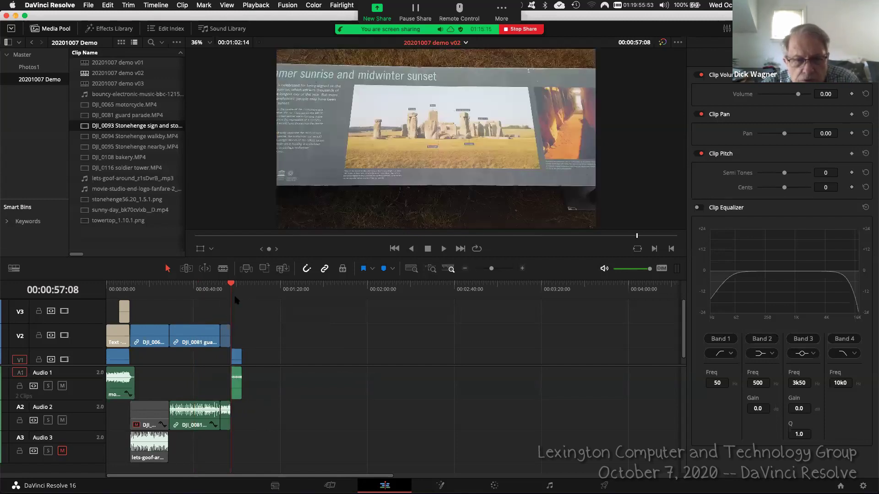
drag(118, 97, 234, 417)
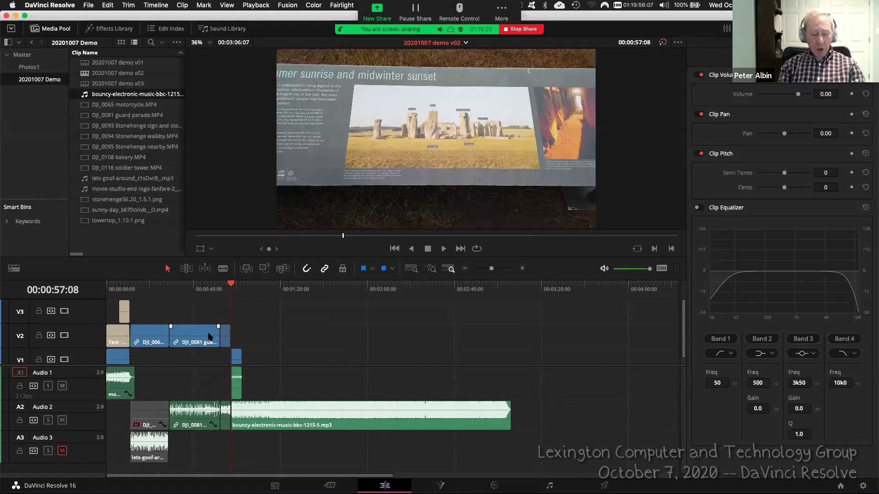
Move both DJI_0081 guard parade clips from V2 down to V1, with their audio on Audio 1
scroll(210, 337, up, 4)
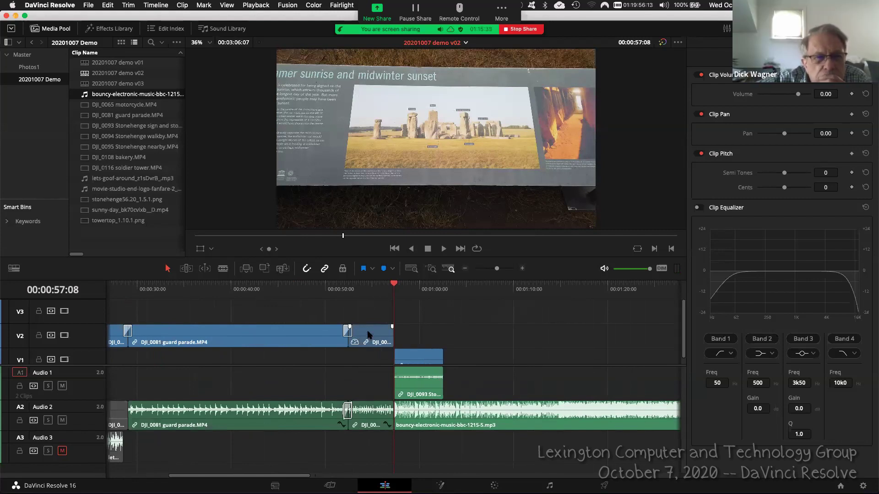
click(222, 334)
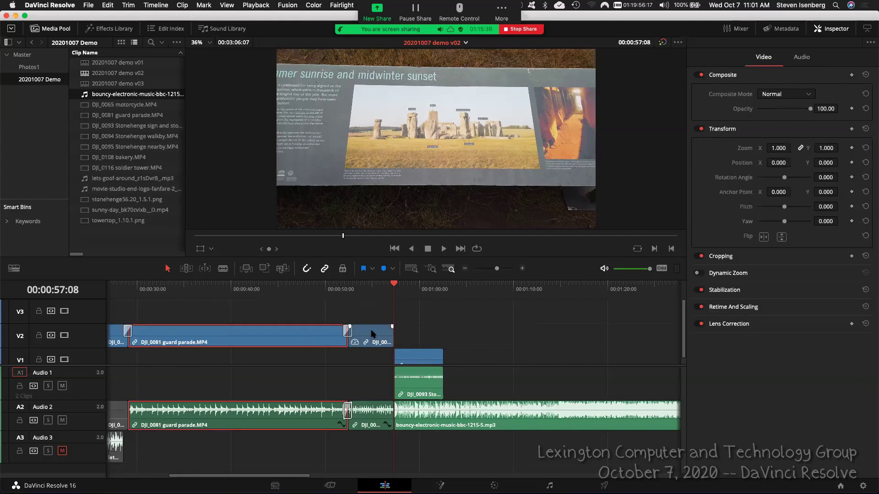
super+click(373, 335)
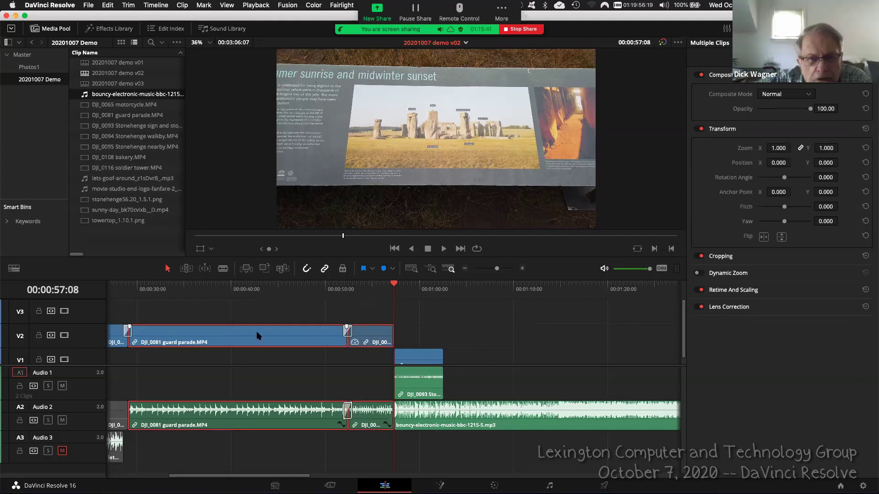
drag(258, 338, 258, 351)
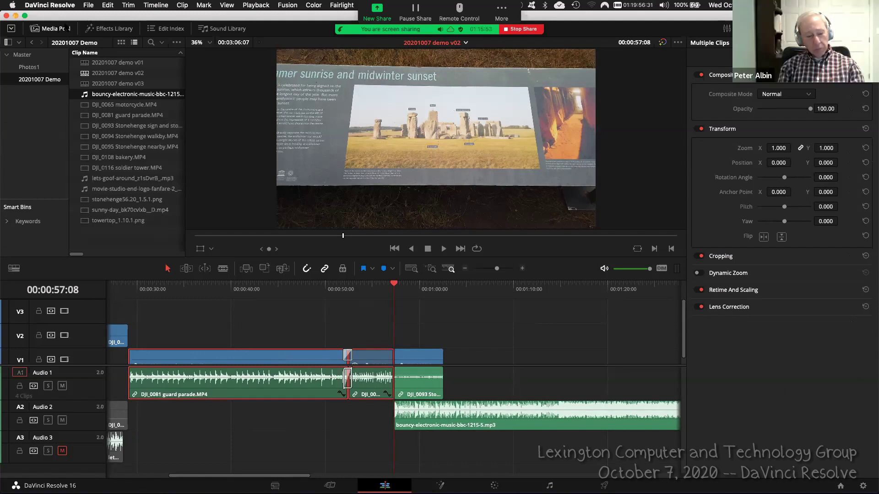
Add a Cross Dissolve video transition between the sped-up guard parade clip and the Stonehenge clip on V1
click(102, 30)
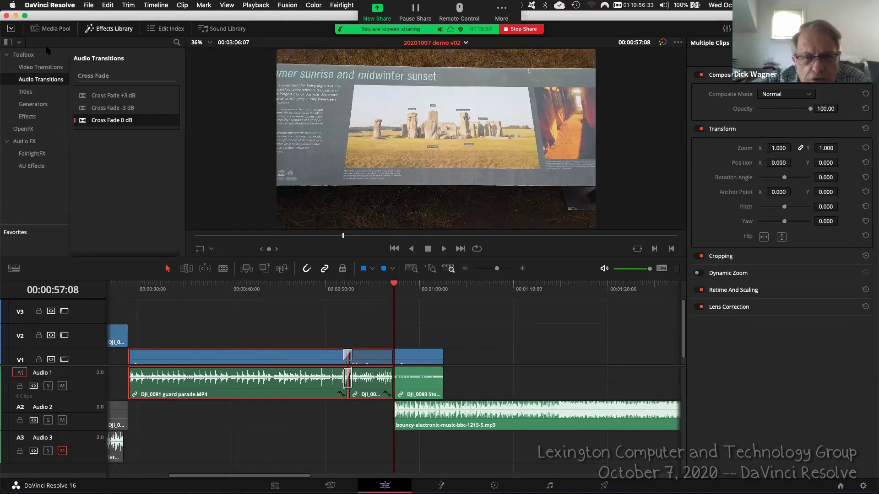
click(32, 67)
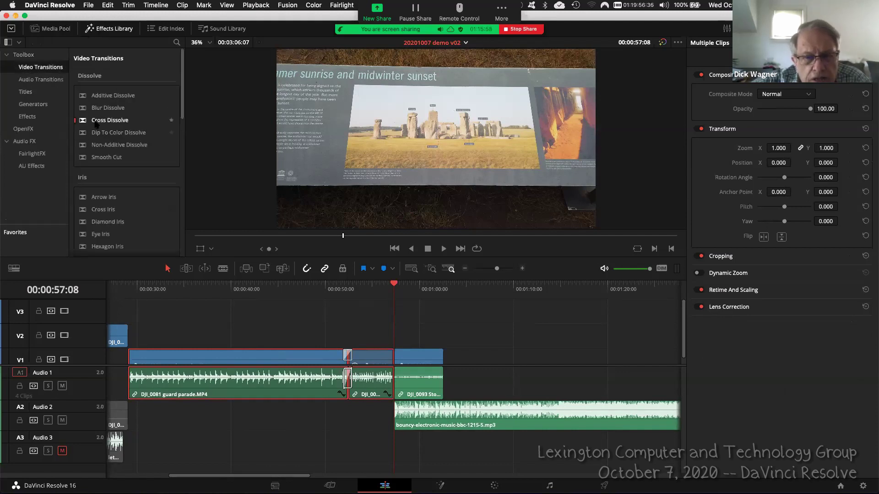
drag(95, 124, 393, 351)
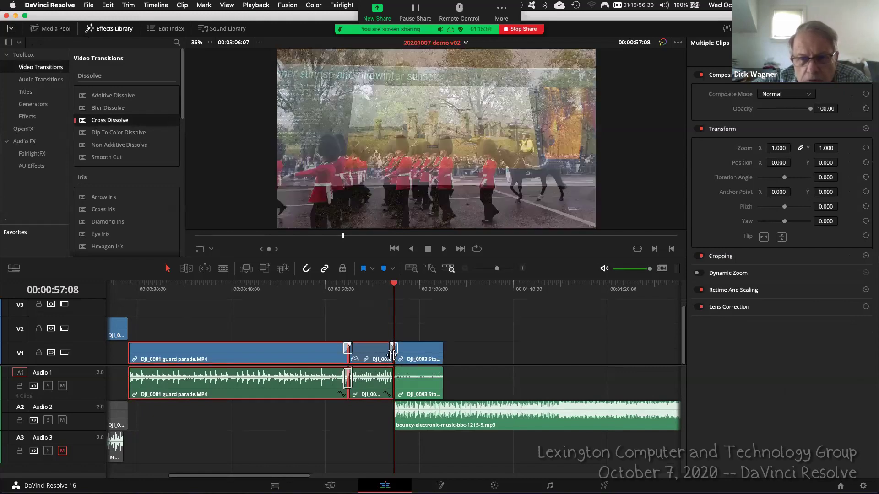
Mute Audio 2 and play from the guard parade transition through the end of the Stonehenge clip
click(378, 287)
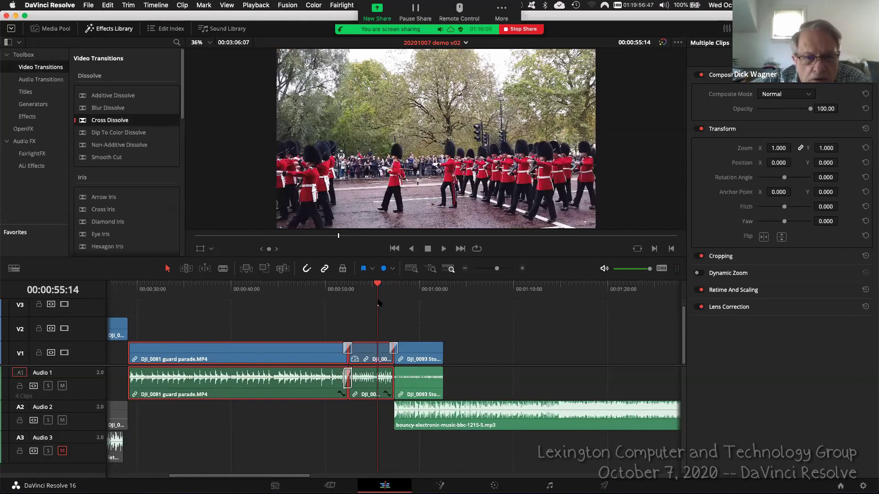
drag(303, 477, 334, 478)
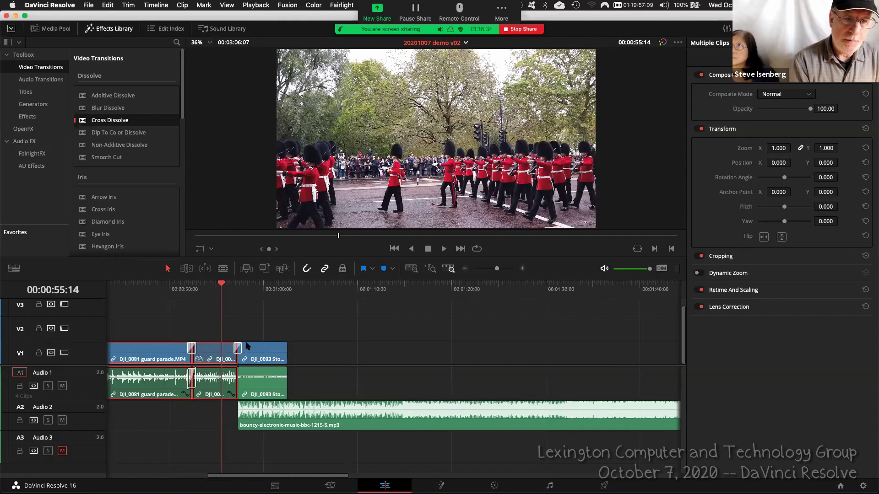
click(247, 287)
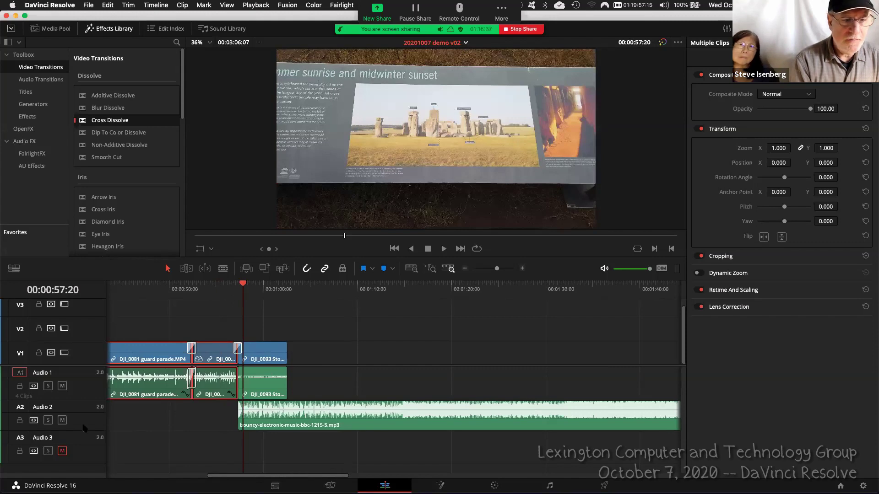
click(62, 421)
click(232, 286)
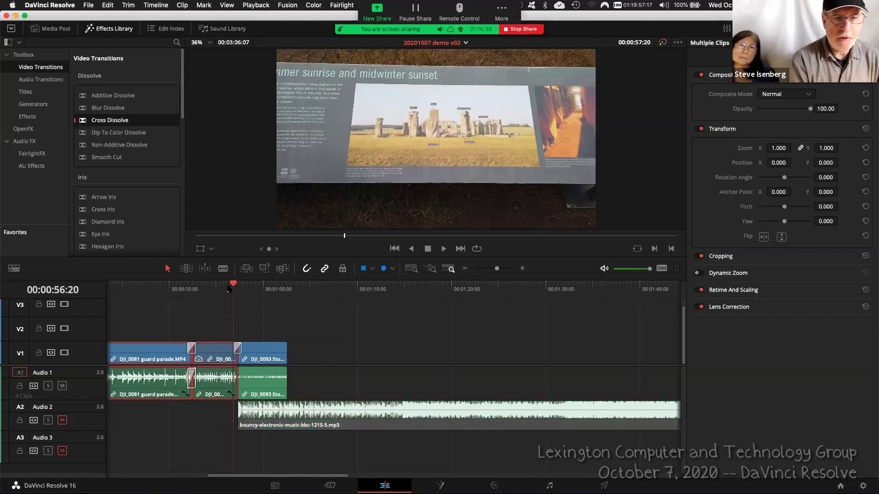
key(space)
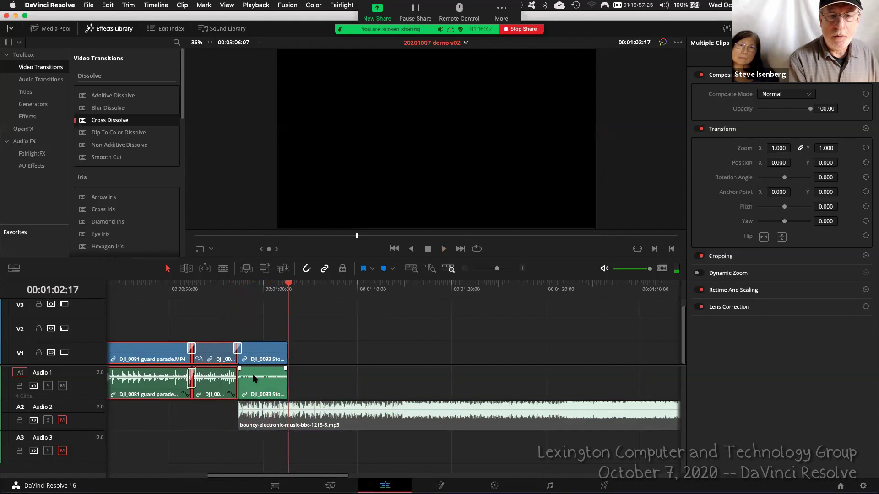
key(Left)
key(Left)
key(Left)
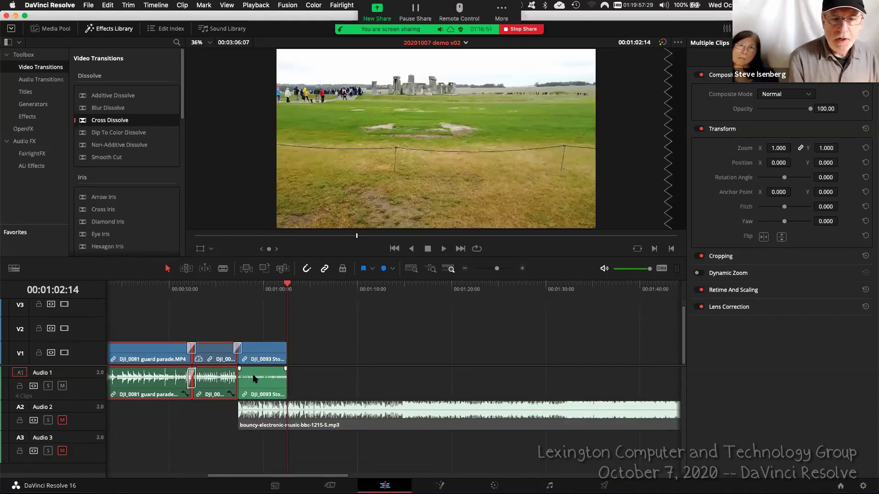
Play the Stonehenge clip to where the stones are in view and split it at 00:01:02:09
click(253, 286)
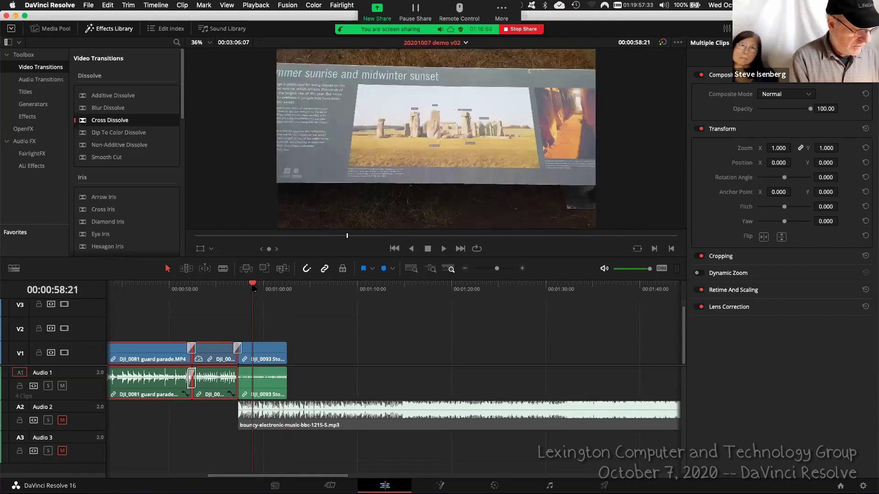
key(space)
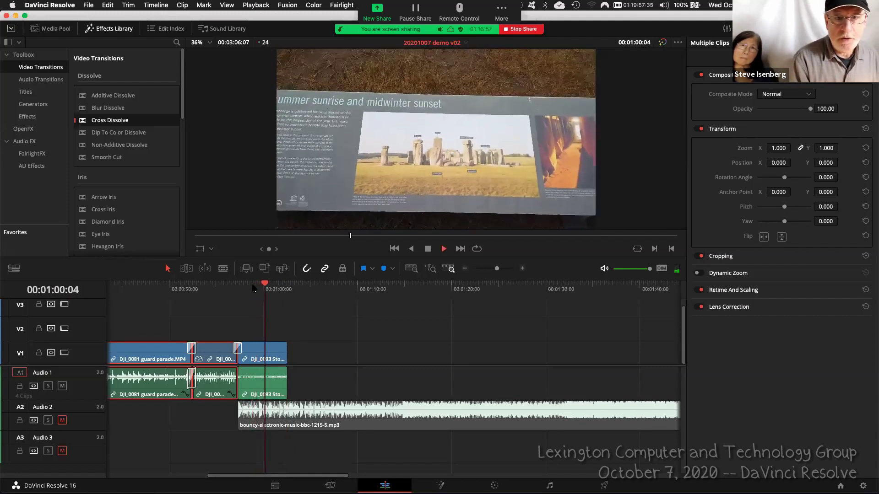
key(space)
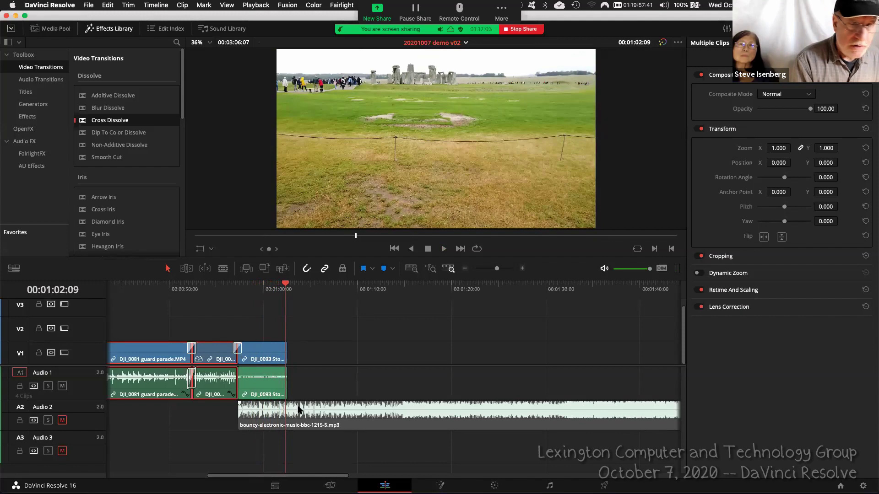
scroll(307, 358, up, 6)
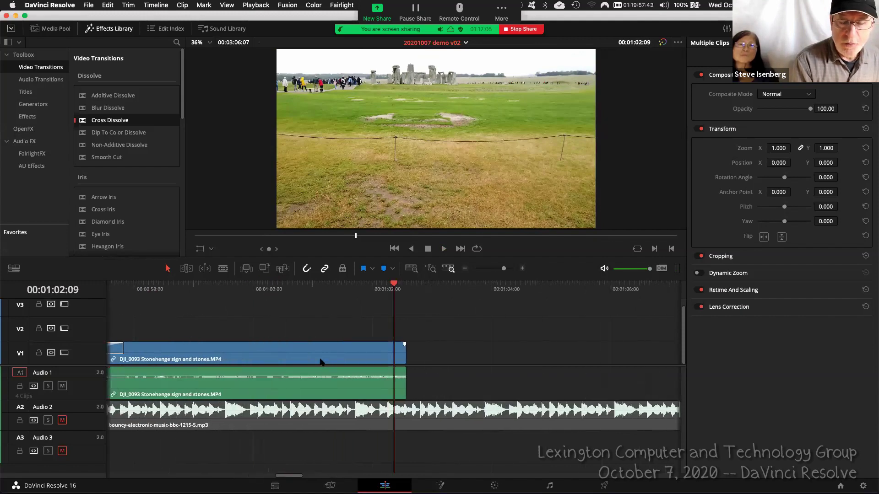
click(223, 269)
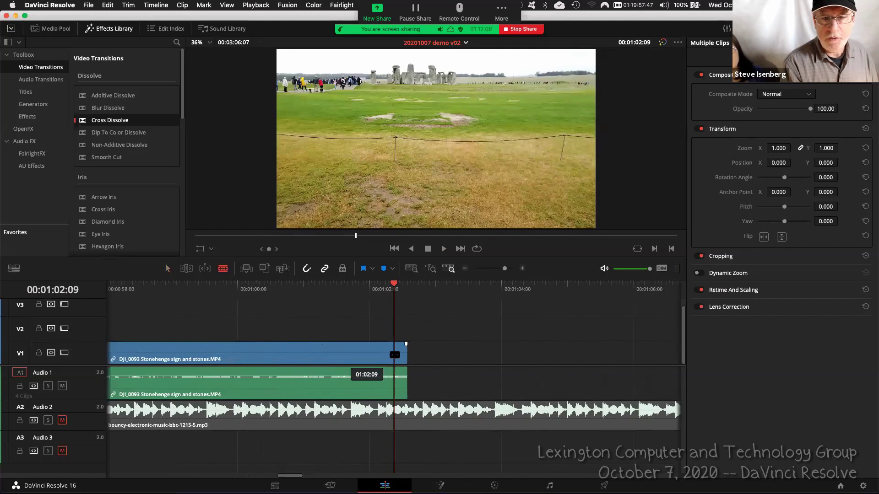
click(394, 355)
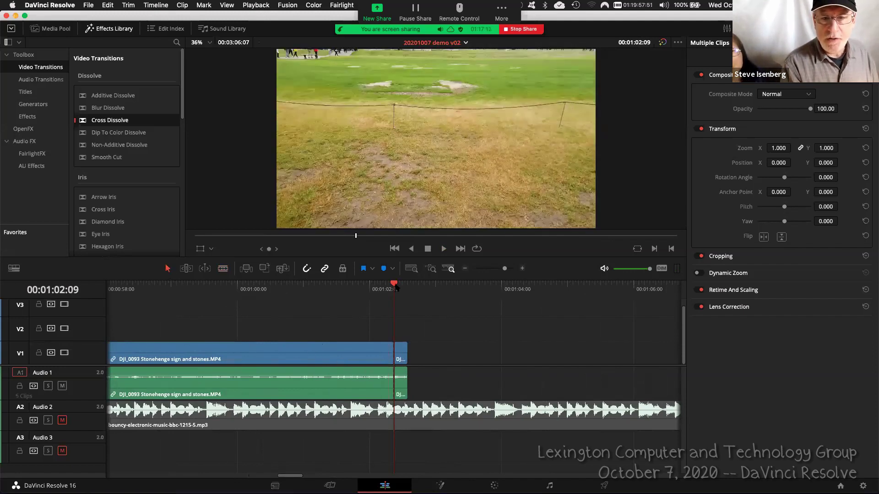
Advance to the Stonehenge clip's last frame and roll the new cut earlier, to just past 00:01:02:00
key(Right)
key(Right)
key(Right)
key(Right)
key(Right)
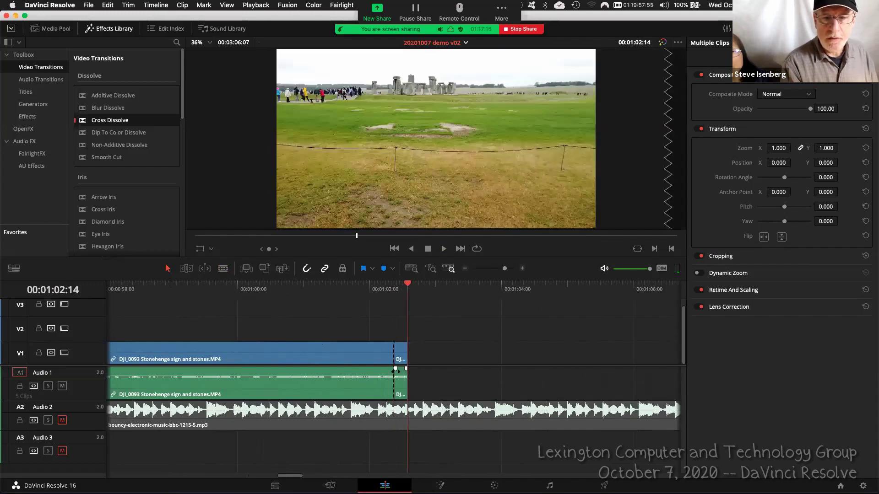
drag(392, 354, 373, 354)
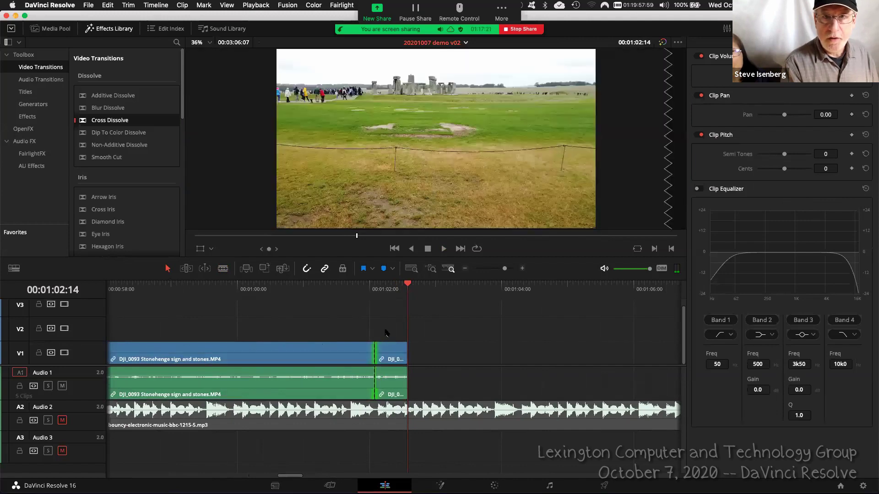
Enable Dynamic Zoom on the short final Stonehenge piece and show its Dynamic Zoom frames in the viewer
click(391, 354)
click(392, 353)
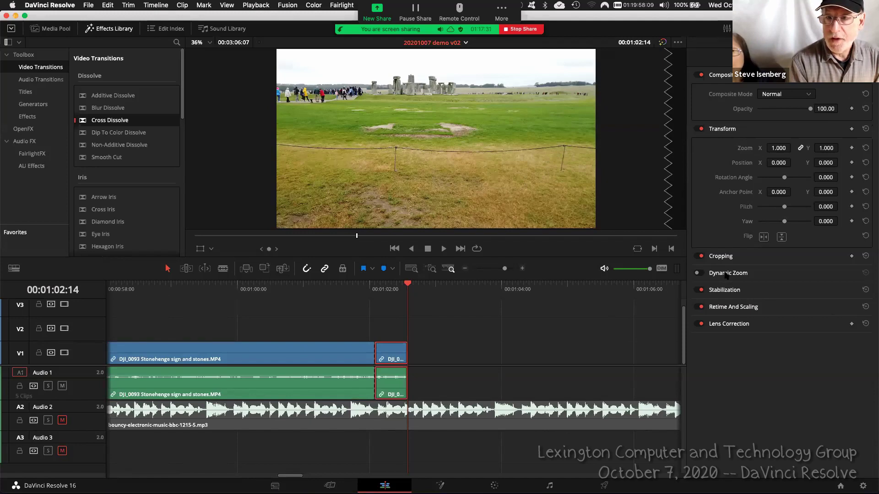
click(701, 274)
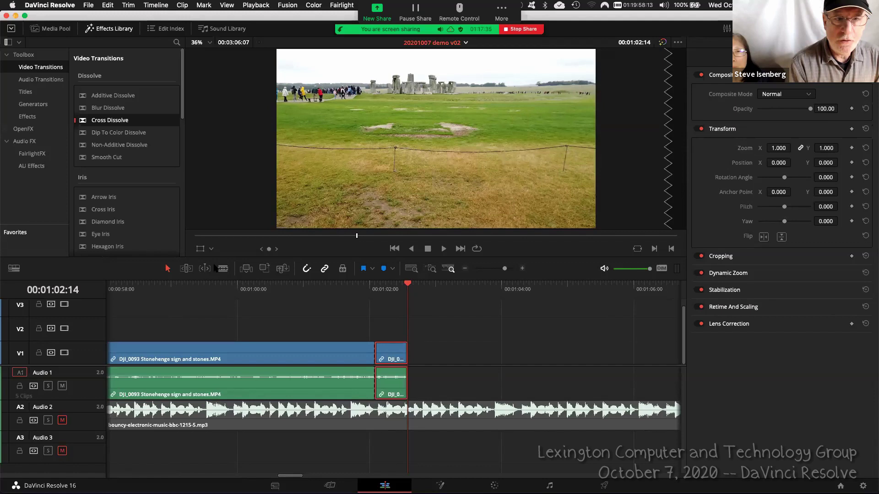
click(200, 250)
click(211, 250)
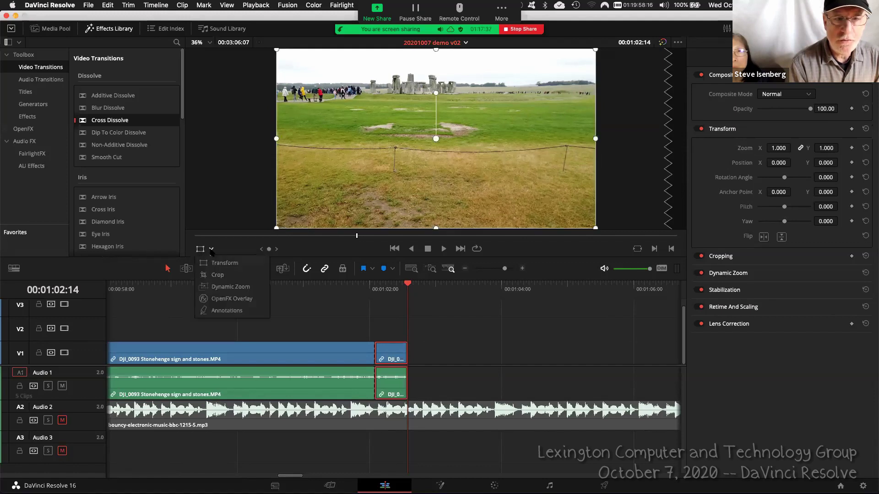
click(219, 287)
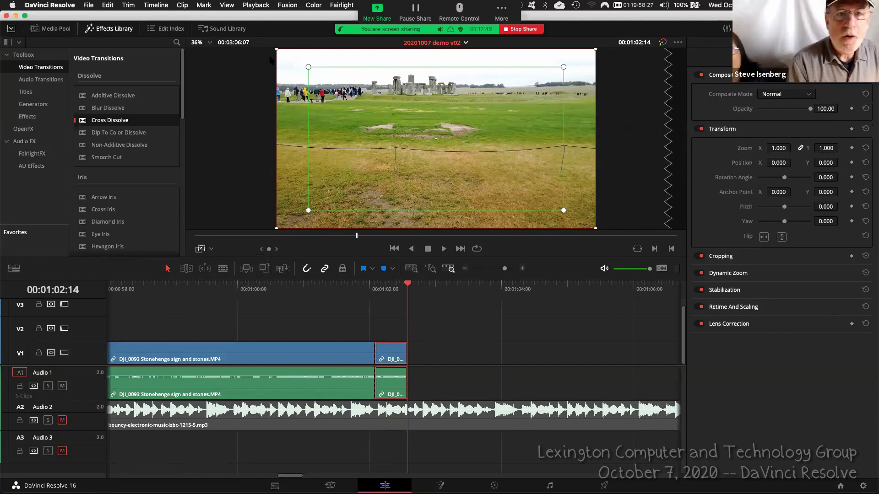
Enlarge the green Dynamic Zoom start frame and align it with the full image
mouse_move(277, 51)
mouse_down()
mouse_move(300, 73)
mouse_move(339, 88)
mouse_move(366, 84)
mouse_move(272, 55)
mouse_up()
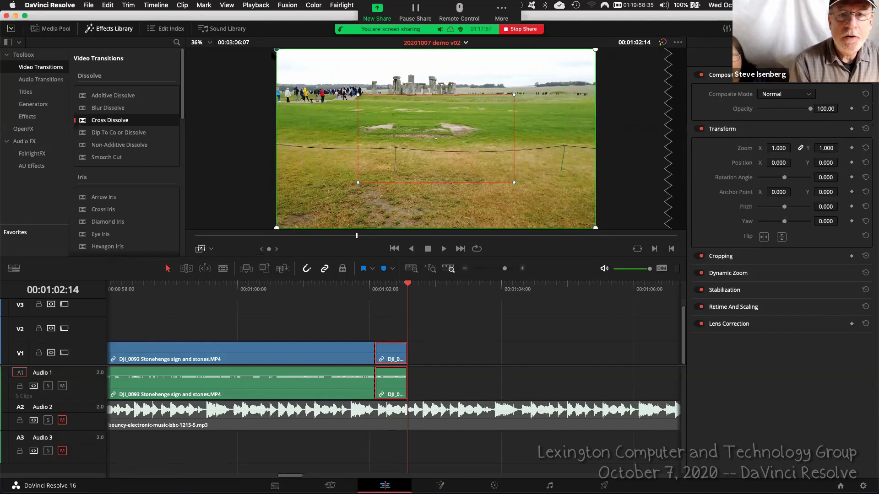
drag(444, 142, 445, 142)
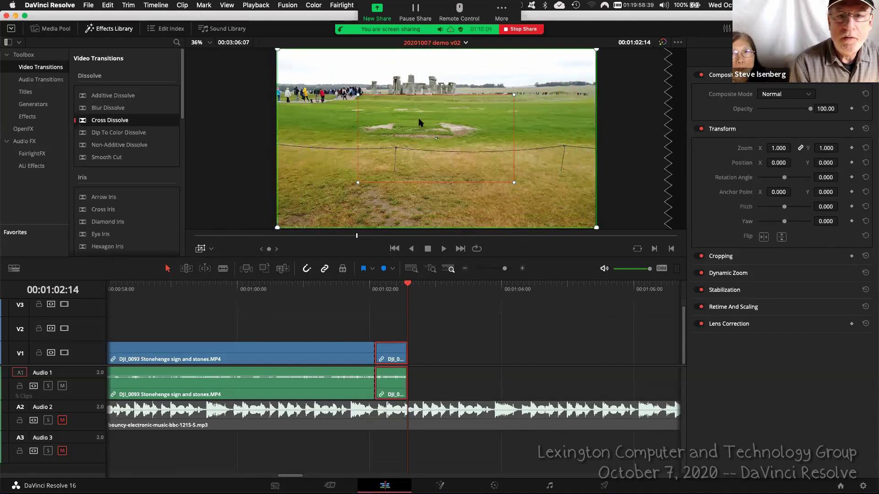
drag(390, 97, 388, 101)
click(359, 97)
click(276, 54)
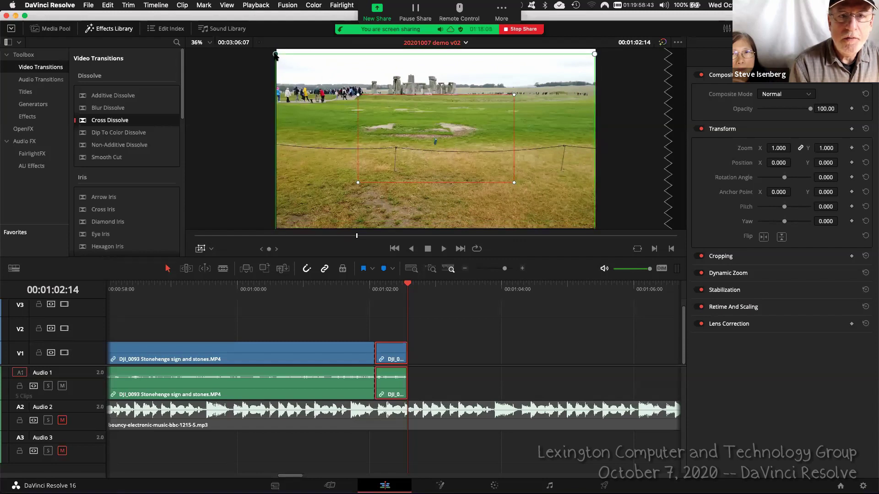
drag(288, 55, 289, 51)
Shrink the red Dynamic Zoom end frame to about a third of the image width and position it around the stones
click(359, 96)
drag(373, 97, 362, 71)
drag(348, 154, 359, 127)
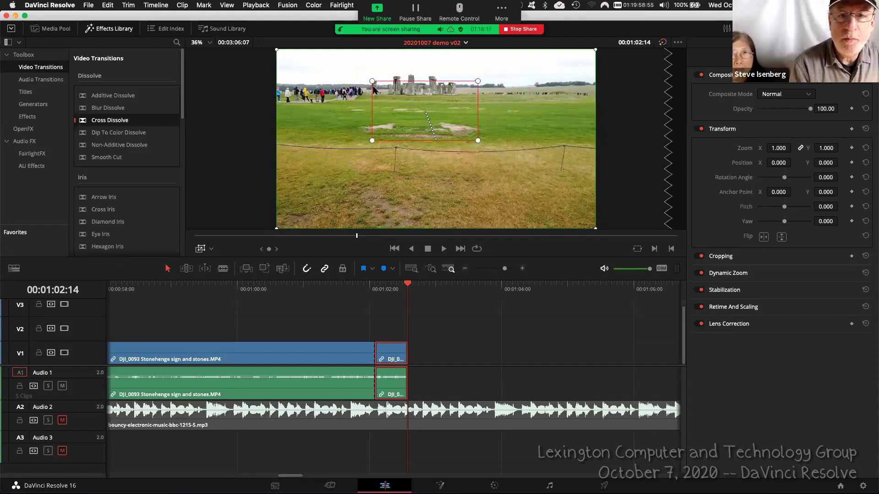
drag(380, 82, 371, 71)
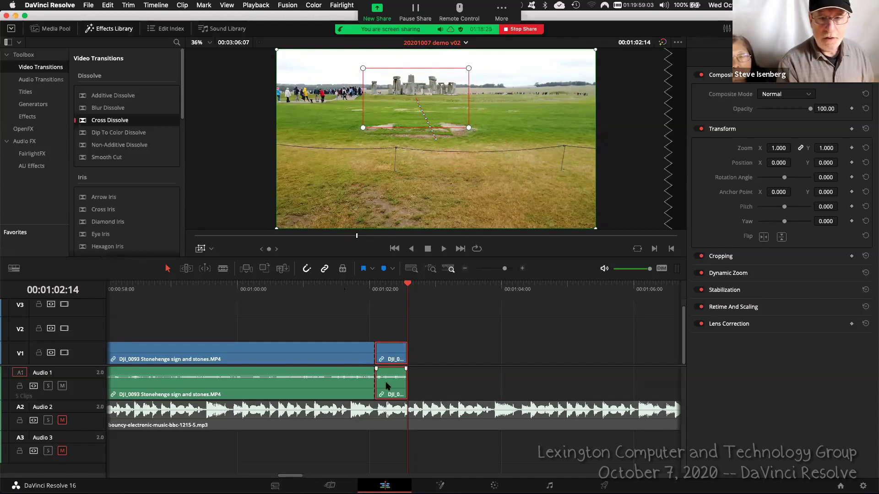
Lower the volume of both Stonehenge pieces on Audio 1 to silence
drag(389, 376, 389, 405)
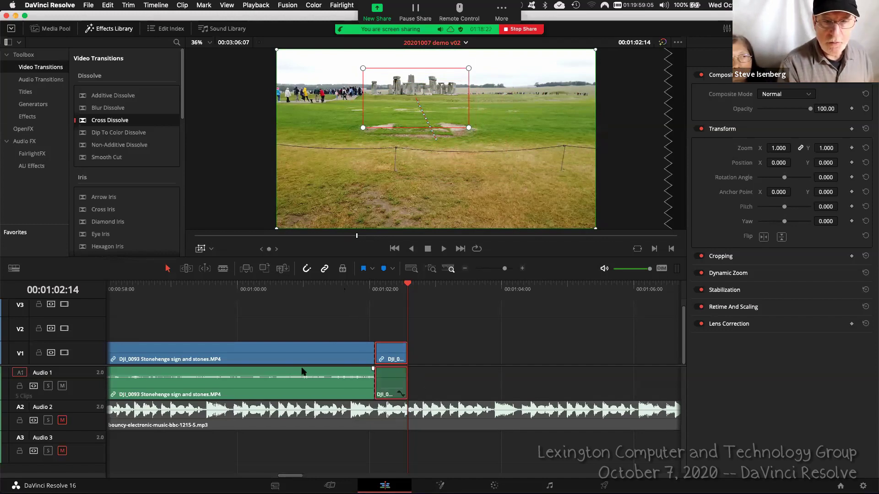
drag(300, 377, 304, 410)
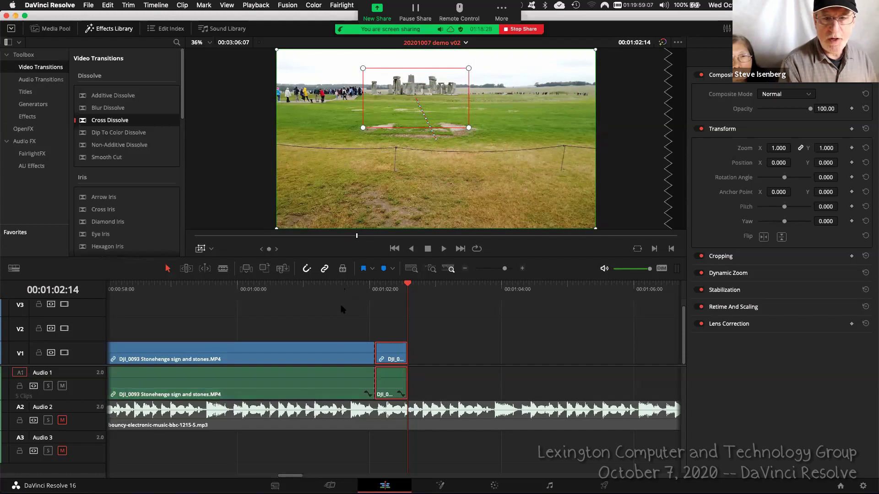
Play the sequence across the cut into the short final Stonehenge piece to check its Dynamic Zoom
click(350, 290)
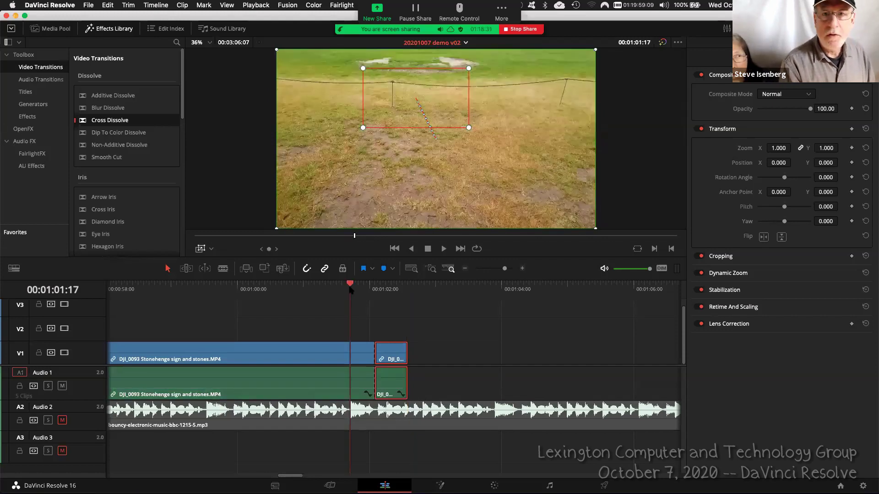
key(space)
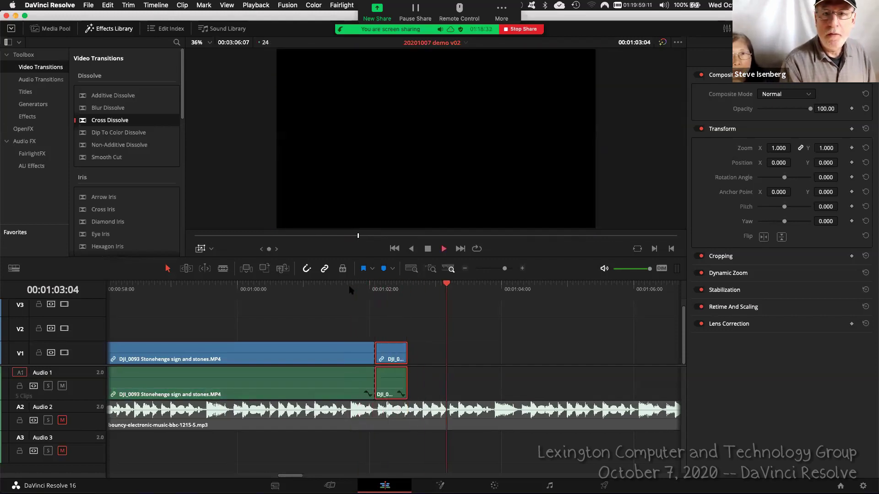
click(343, 290)
key(space)
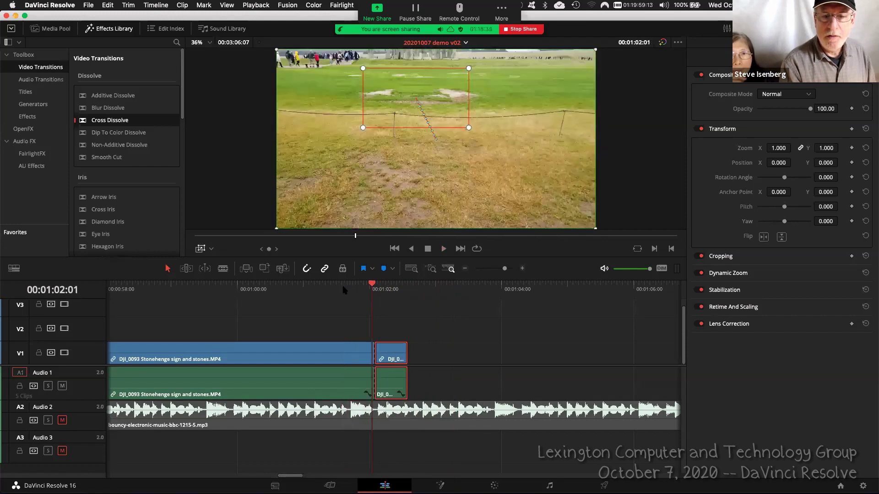
key(space)
key(space)
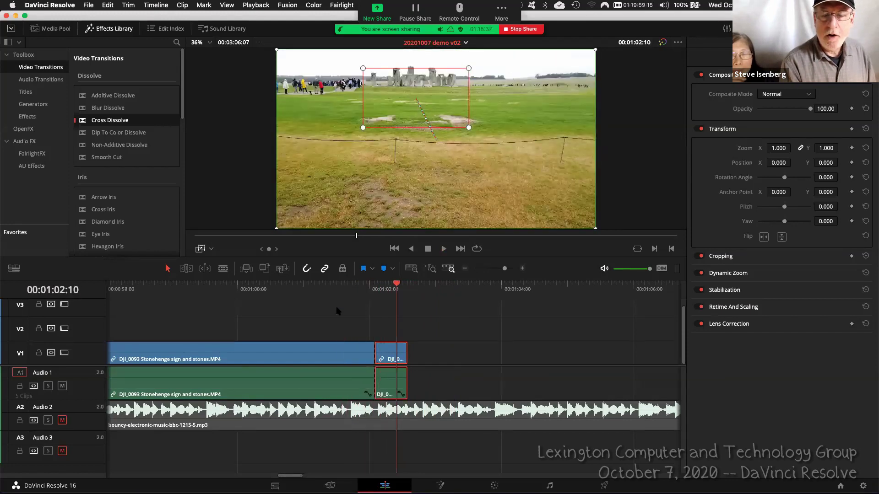
Slow the final Stonehenge piece to 41% speed with the sequence rippled and play it back from just before the cut
right_click(390, 353)
click(416, 178)
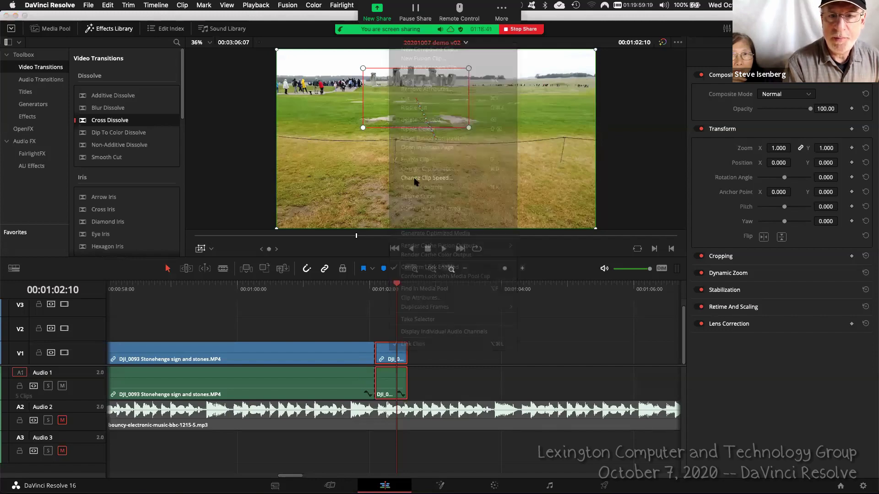
click(369, 226)
text(61)
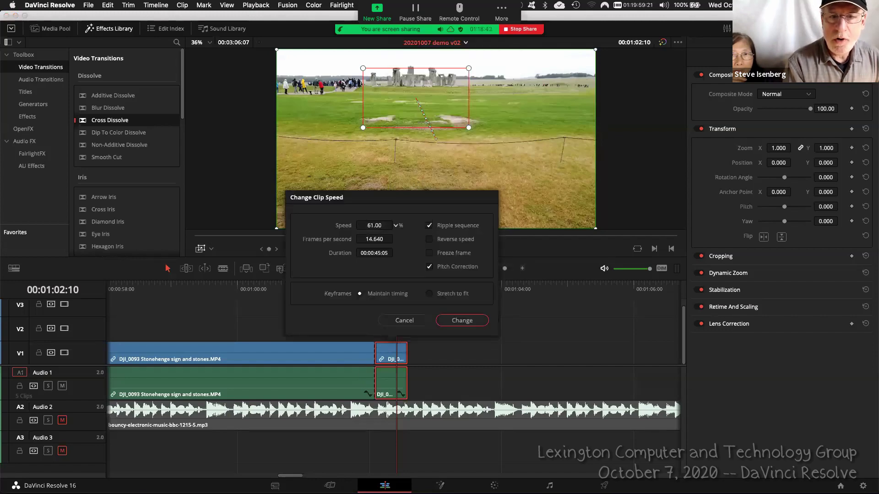
drag(395, 225, 396, 225)
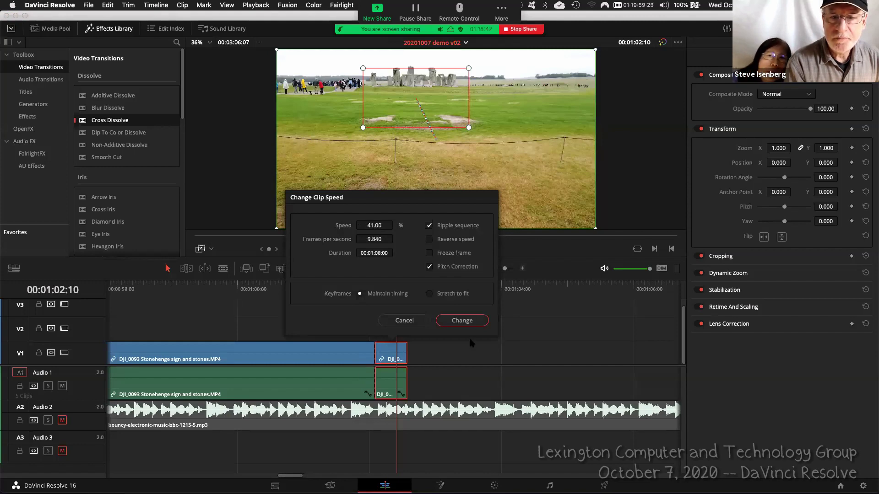
click(465, 322)
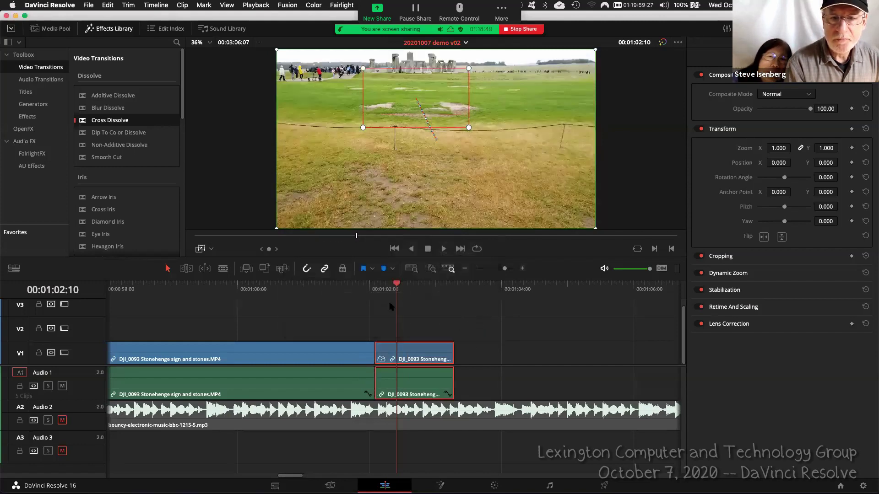
click(365, 287)
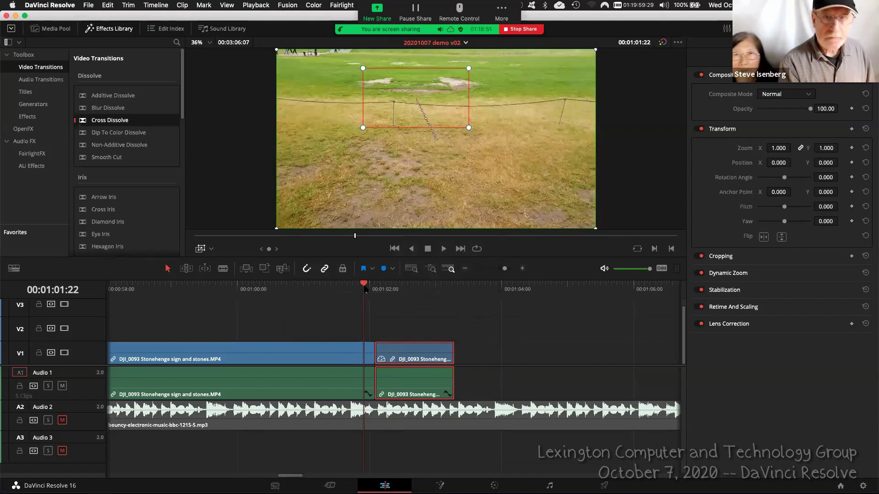
key(space)
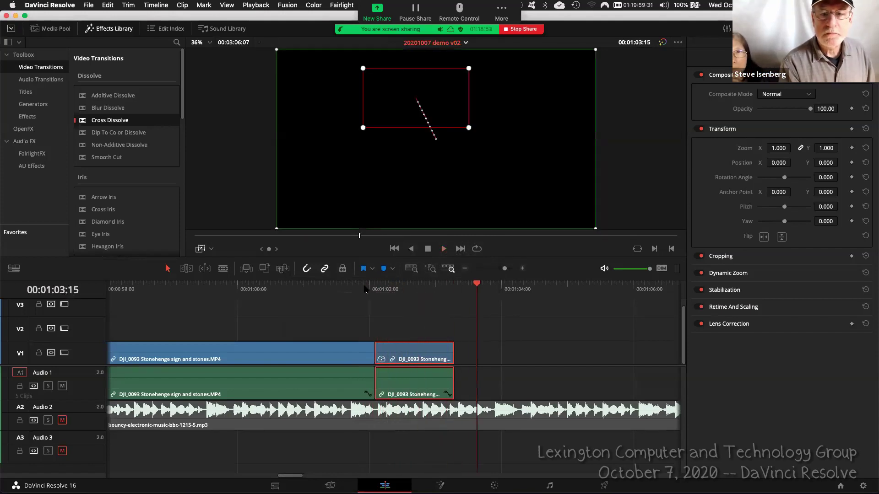
Slow the final Stonehenge piece to 10% speed with the sequence rippled and play it back through its end
right_click(413, 351)
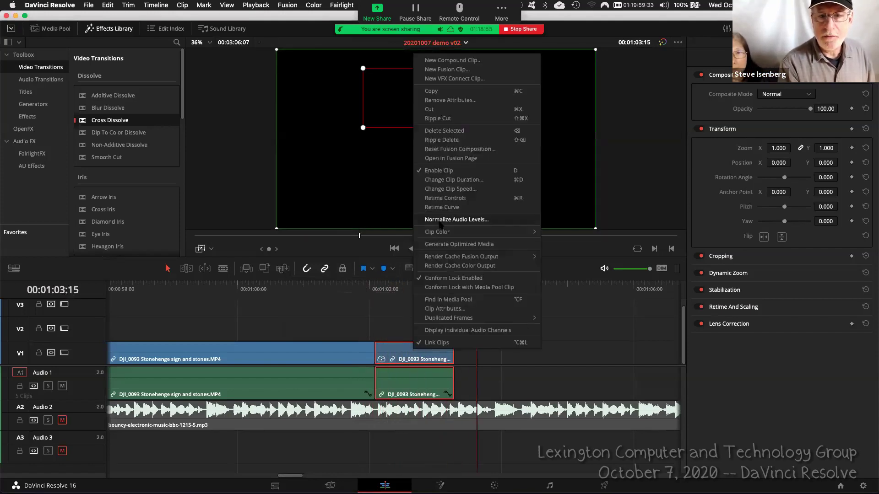
click(438, 192)
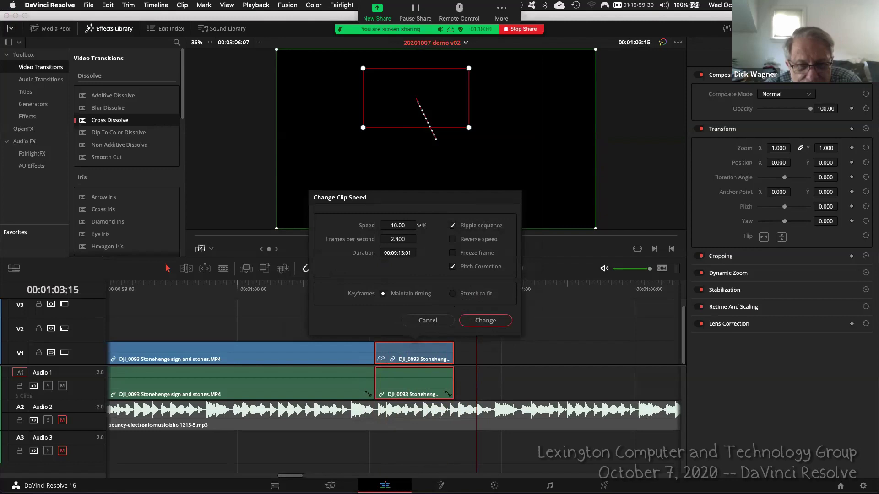
click(476, 323)
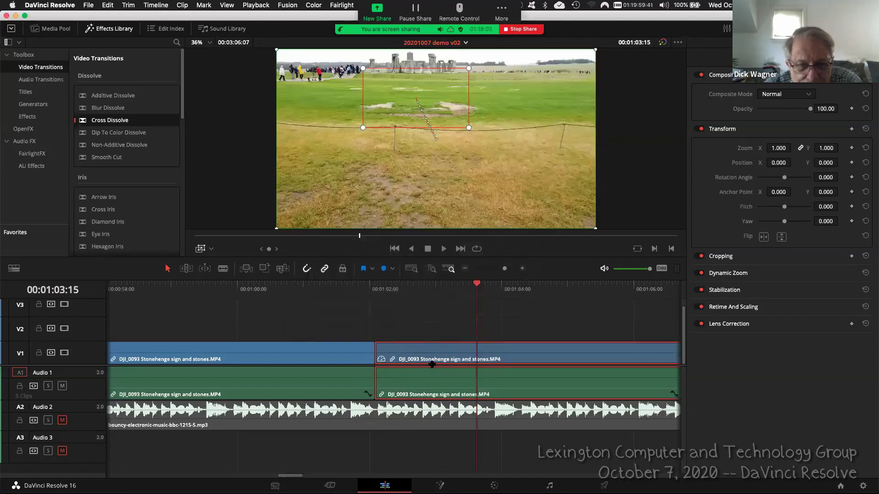
click(361, 289)
key(space)
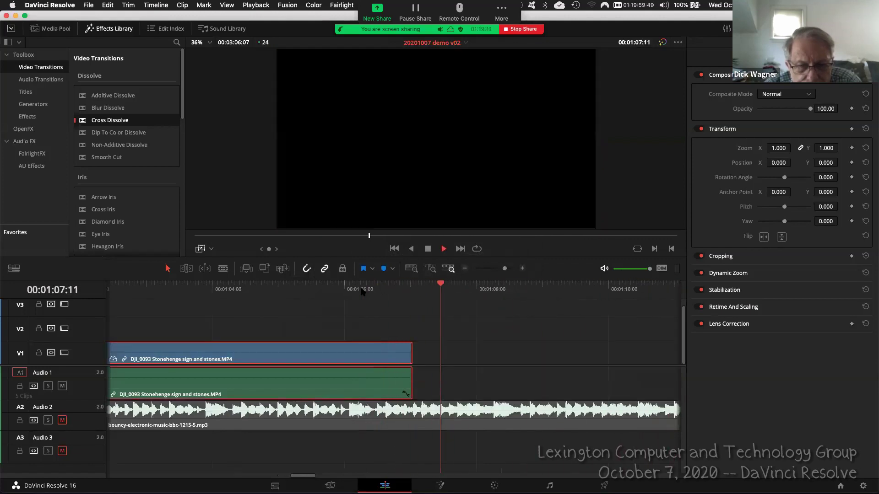
key(space)
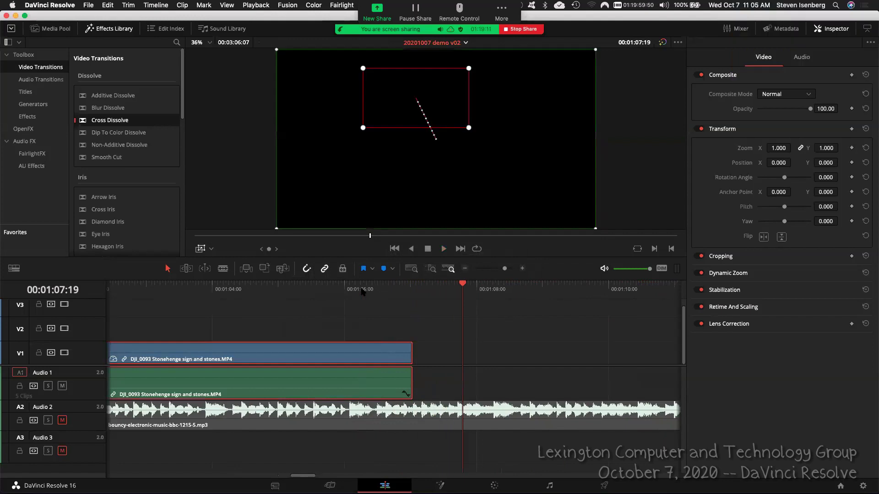
Examine the frames on both sides of the cut between the two Stonehenge pieces one by one
click(406, 290)
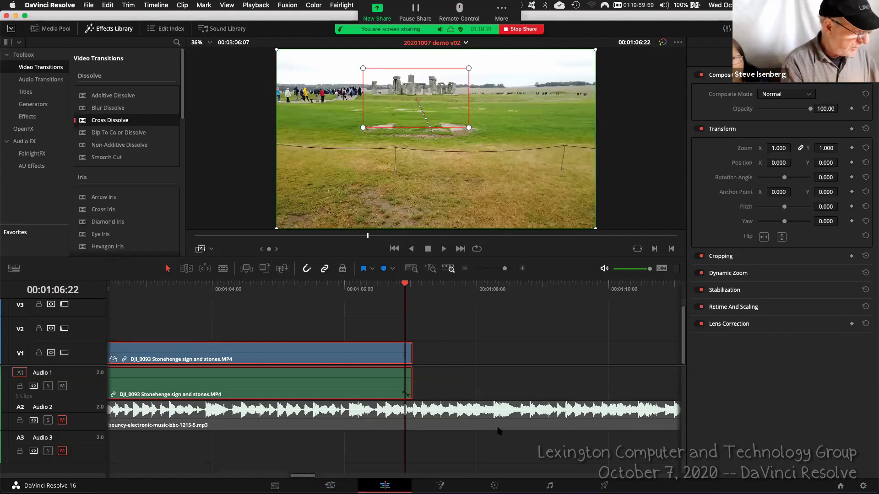
scroll(500, 430, down, 4)
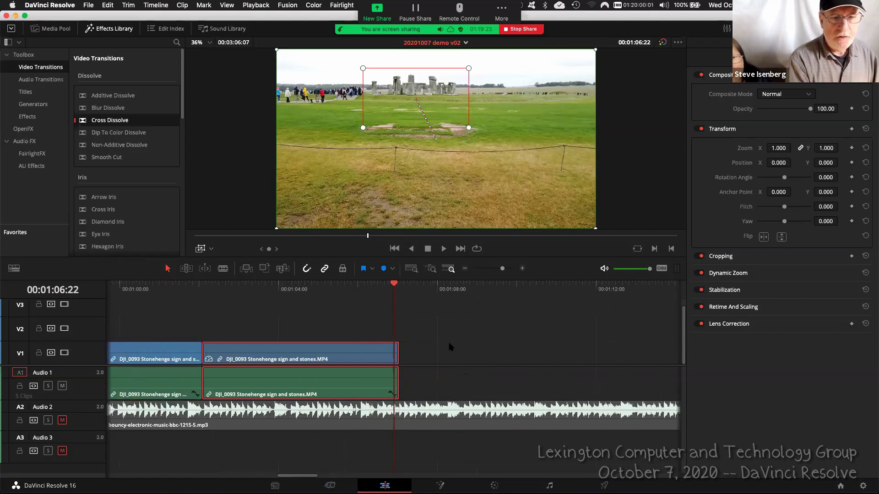
click(203, 288)
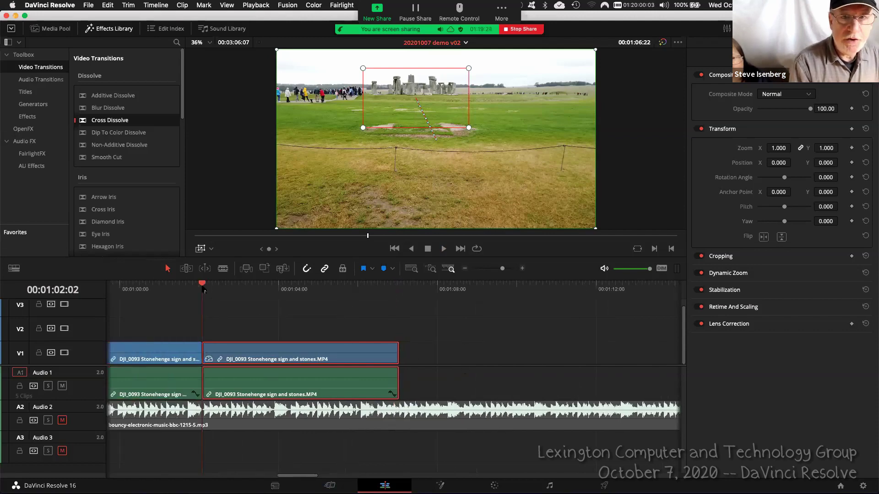
key(Left)
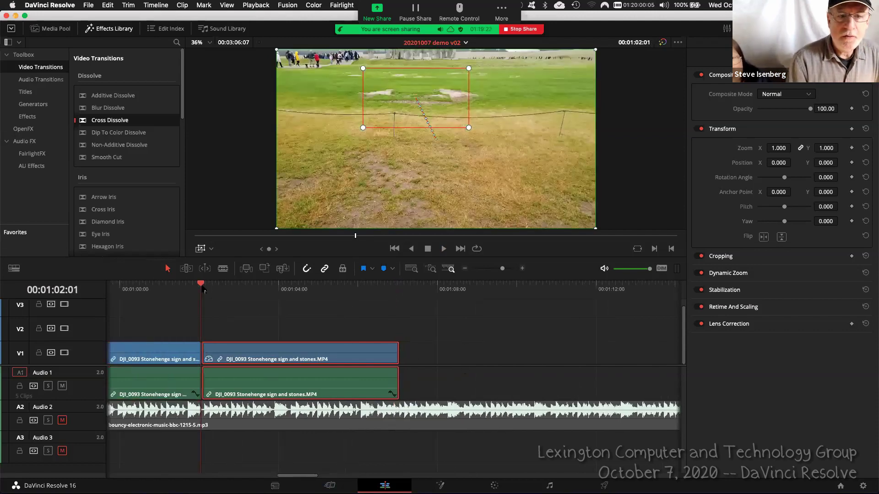
key(Right)
key(Right)
key(Right)
key(Left)
key(Left)
key(Left)
key(Right)
key(Right)
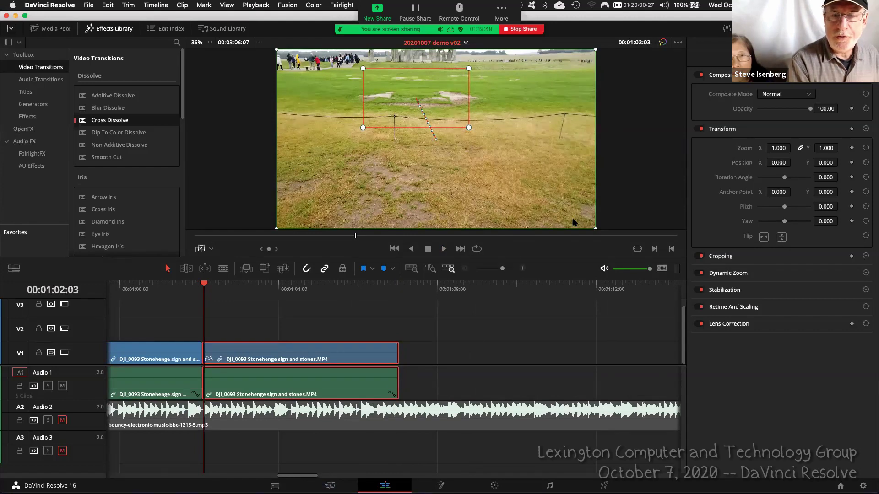
Play the sequence from the normal-speed Stonehenge piece into the slowed piece to review the speed change
click(171, 294)
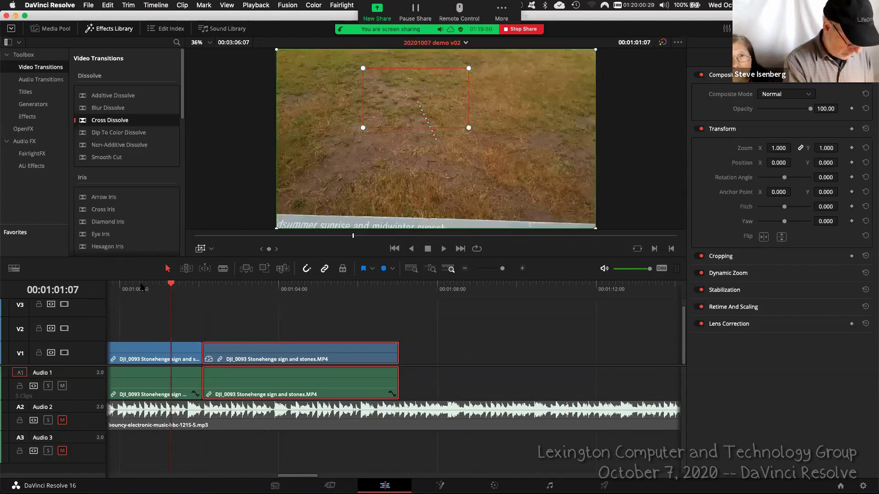
key(space)
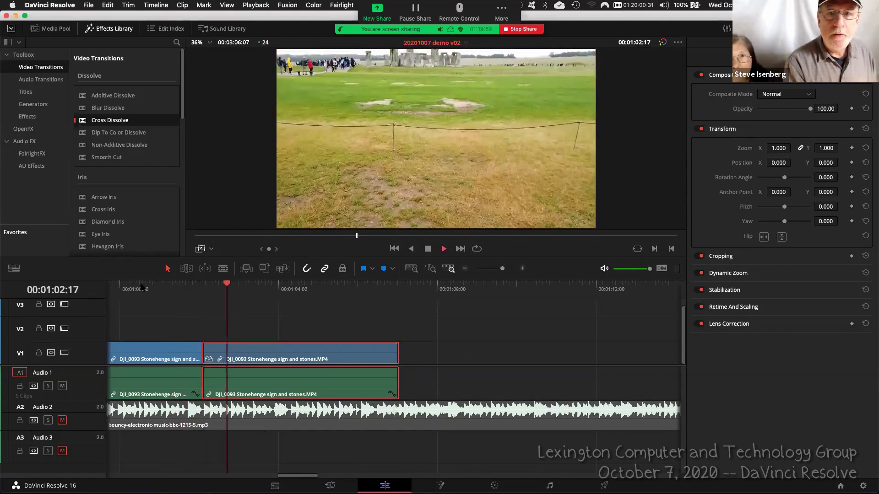
key(space)
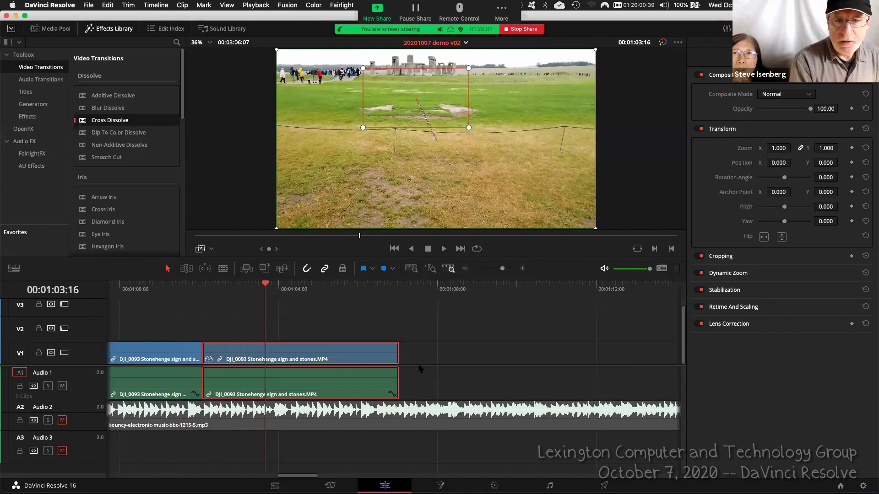
Hide the Dynamic Zoom frames in the viewer and split off the last frame of the slowed Stonehenge piece at 00:01:07:00
click(399, 287)
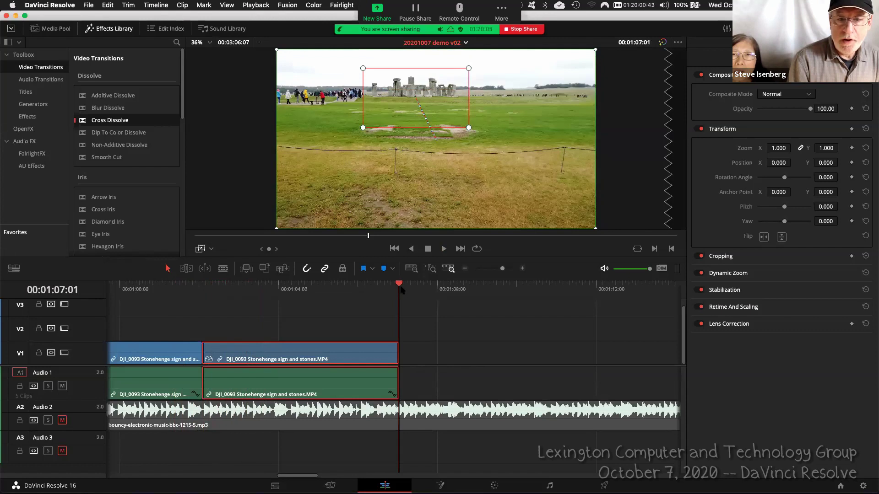
click(200, 249)
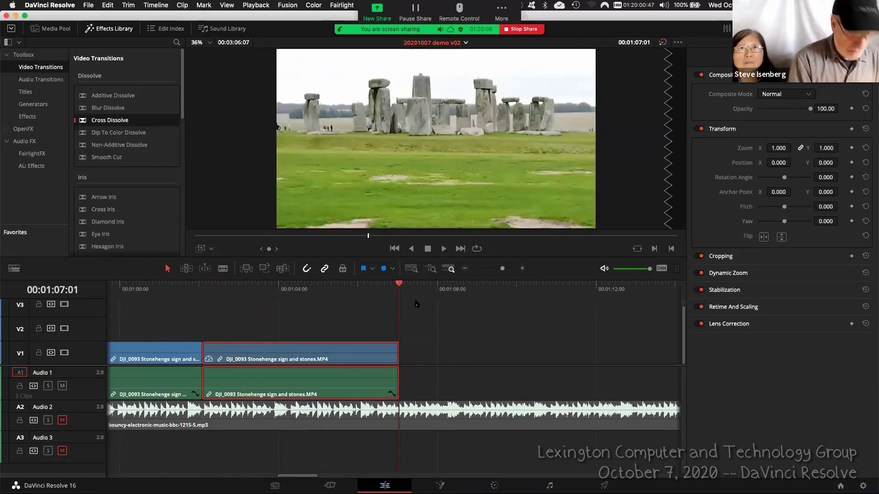
key(Left)
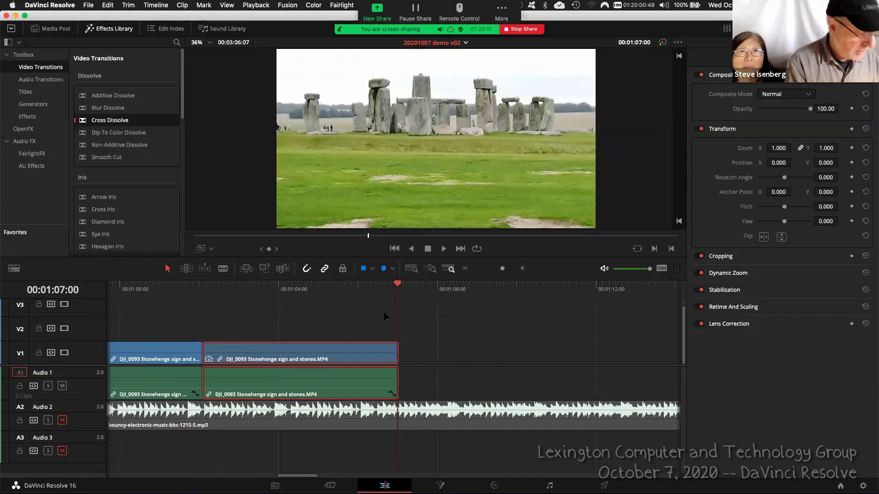
key(super+equal)
key(super+equal)
click(223, 268)
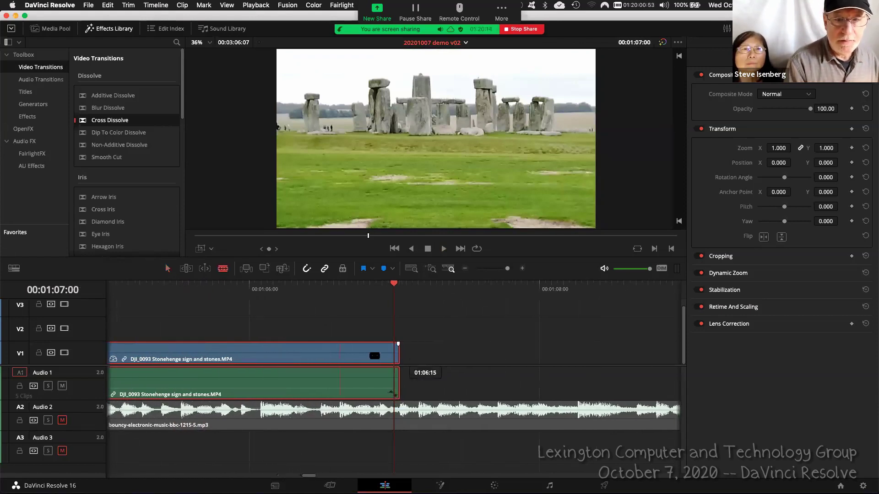
click(392, 366)
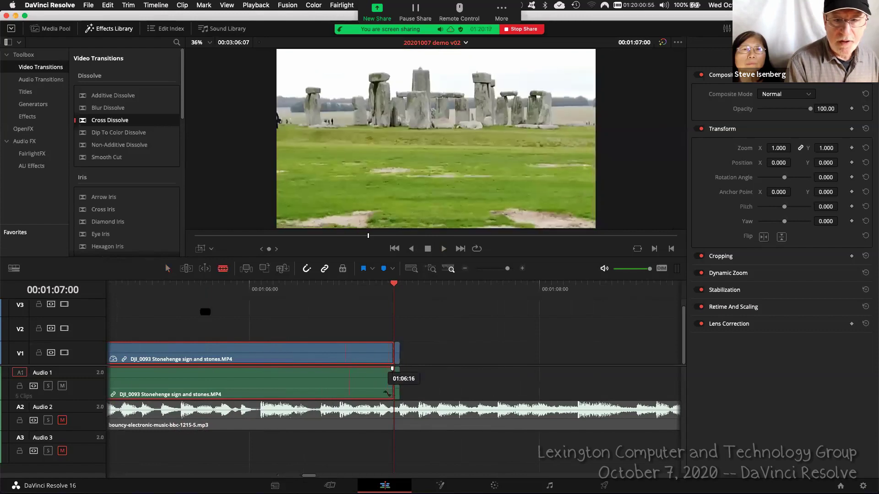
Turn the split-off last frame of the Stonehenge clip into a freeze frame with the sequence rippled
click(168, 268)
key(super+equal)
click(399, 353)
right_click(400, 354)
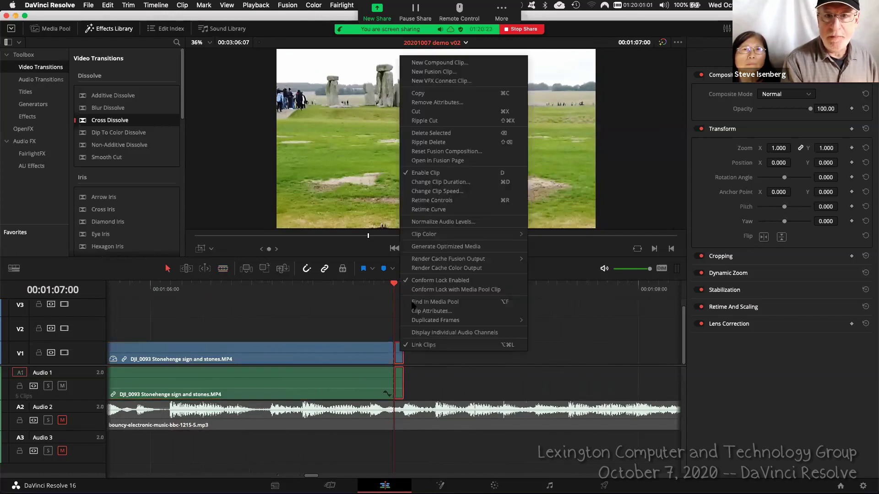
click(432, 191)
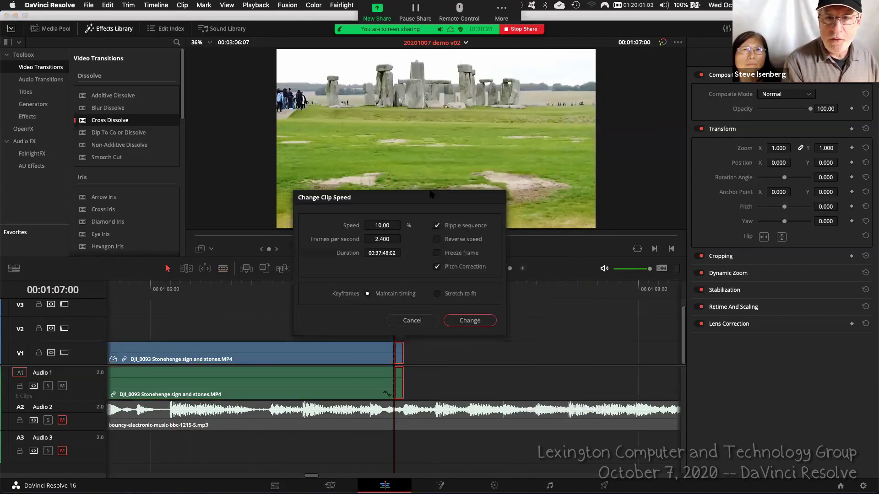
click(437, 253)
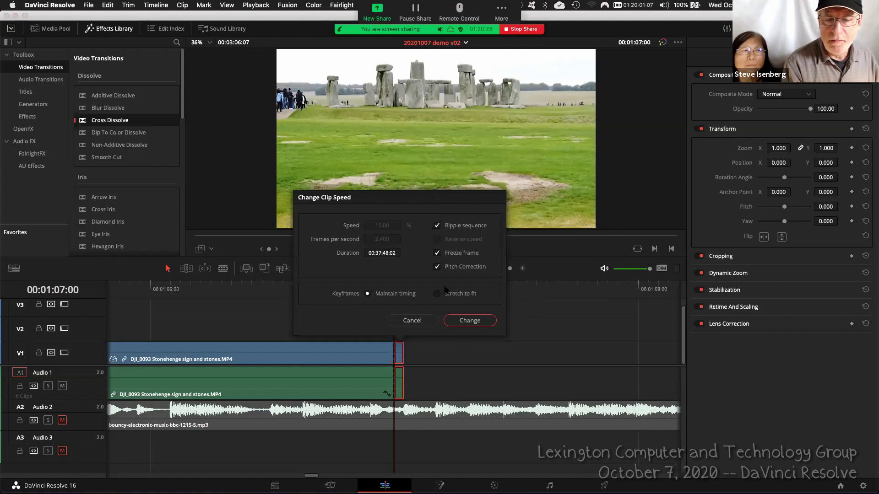
click(469, 321)
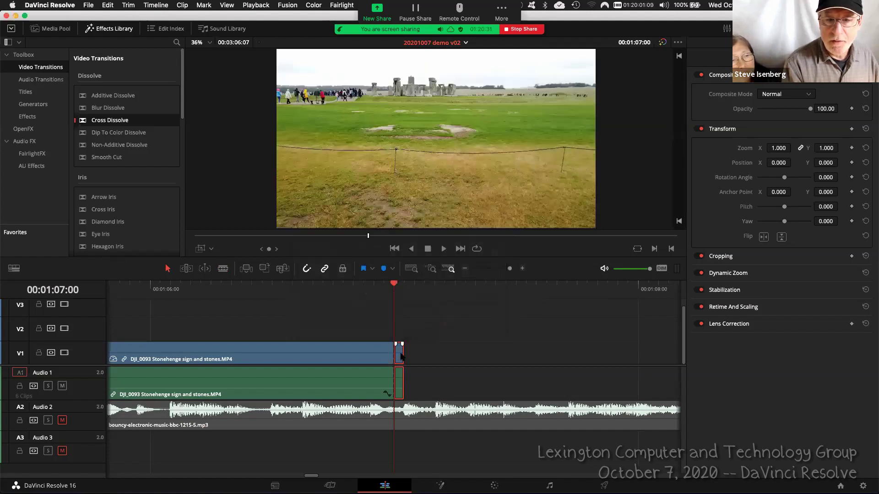
Try to lengthen the one-frame freeze frame at the end of the Stonehenge excerpt
scroll(398, 347, up, 2)
drag(406, 353, 404, 357)
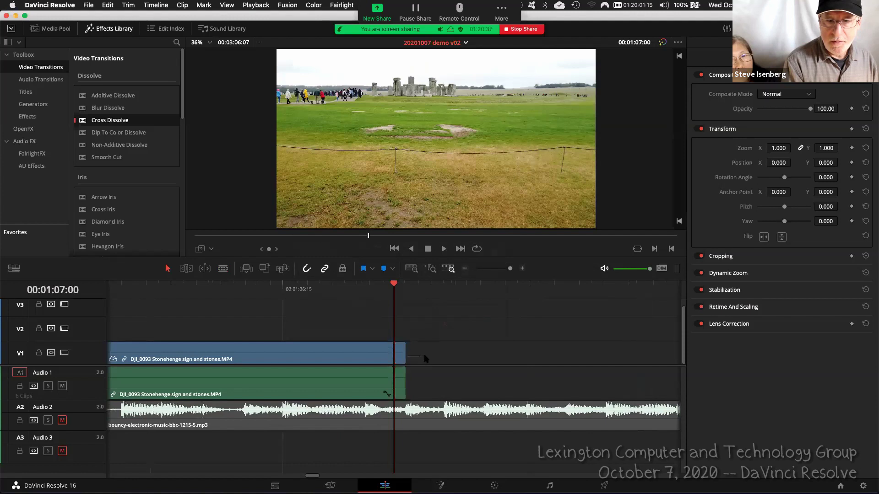
click(402, 357)
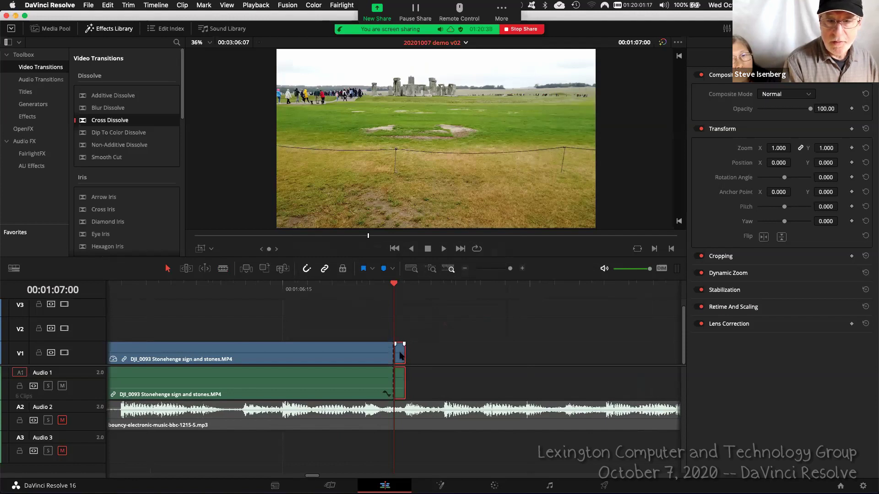
right_click(400, 356)
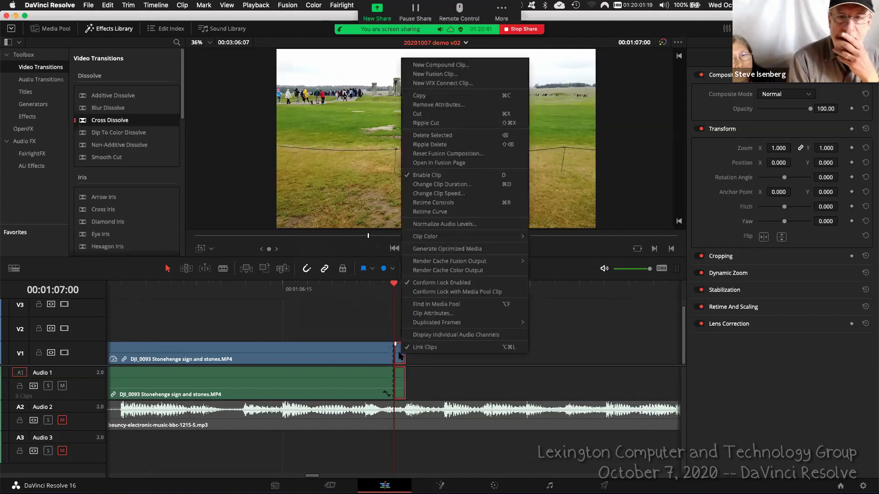
click(372, 334)
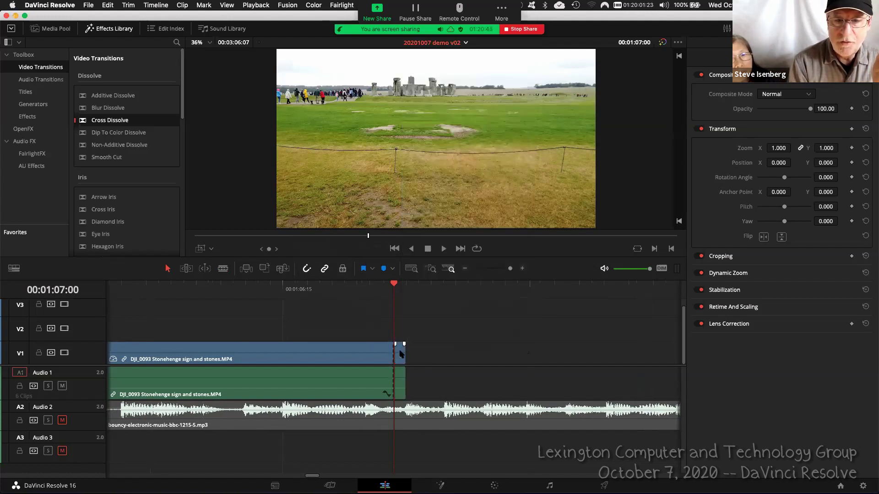
Copy the one-frame freeze frame and paste it repeatedly one after another until the excerpt ends at 00:01:07:16
click(400, 354)
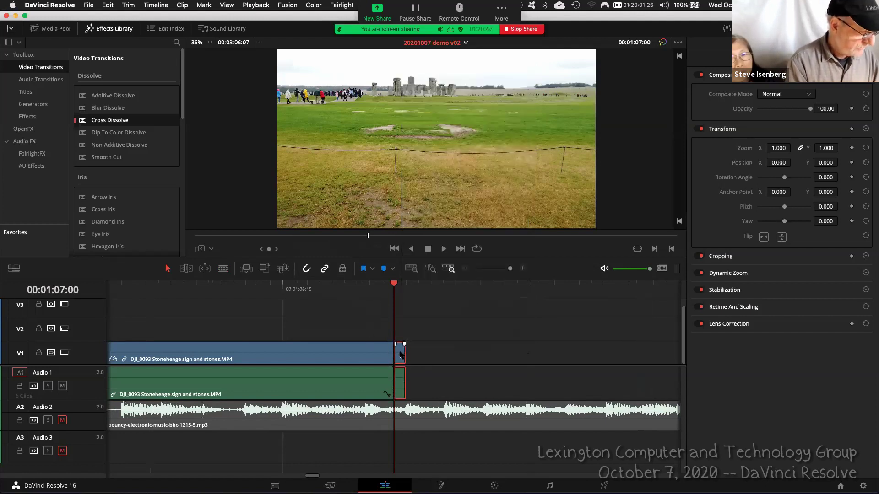
click(406, 292)
key(ctrl+v)
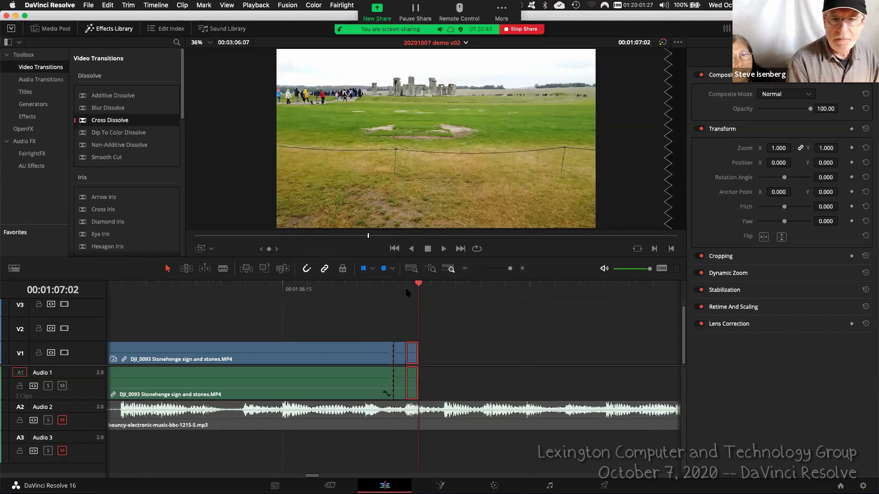
key(ctrl+v)
key(ctrl+v)
key(ctrl+v)
key(ctrl+v)
key(ctrl+v)
key(ctrl+v)
key(ctrl+v)
key(ctrl+v)
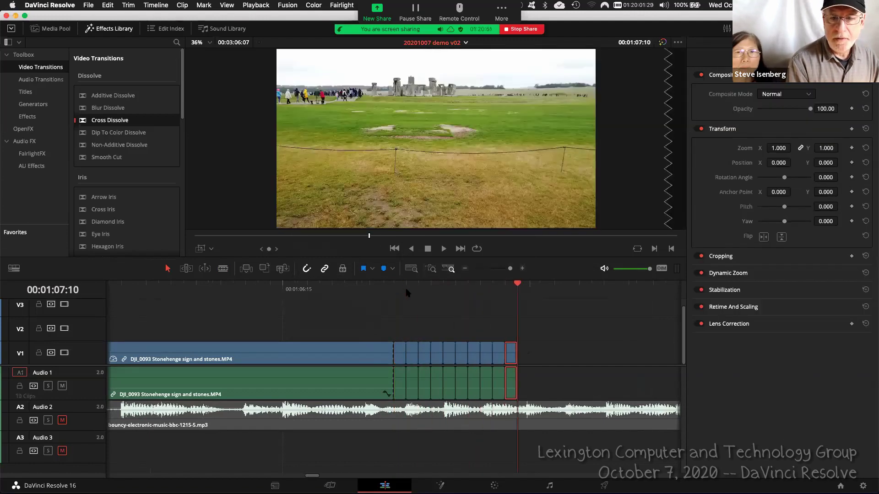
key(ctrl+v)
key(ctrl+v)
key(ctrl+v)
key(ctrl+v)
key(ctrl+v)
key(ctrl+v)
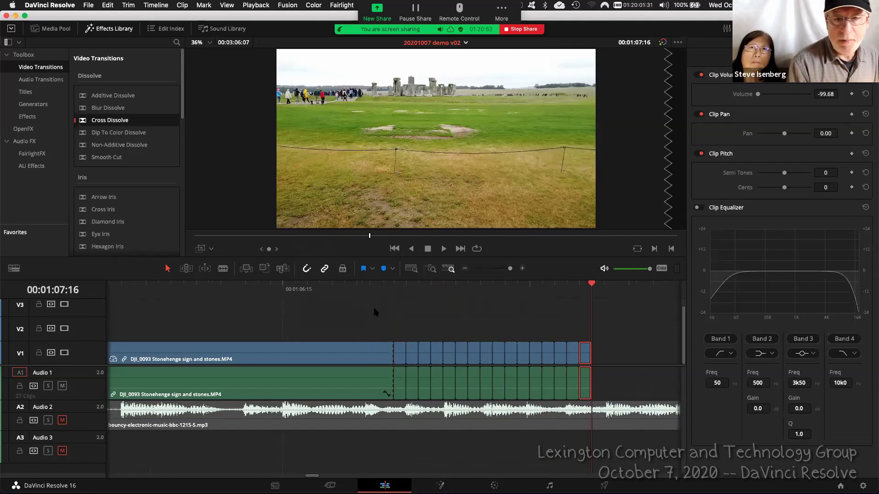
Play the sequence from 00:01:06:21 through the pasted freeze frames to review the held image
click(356, 289)
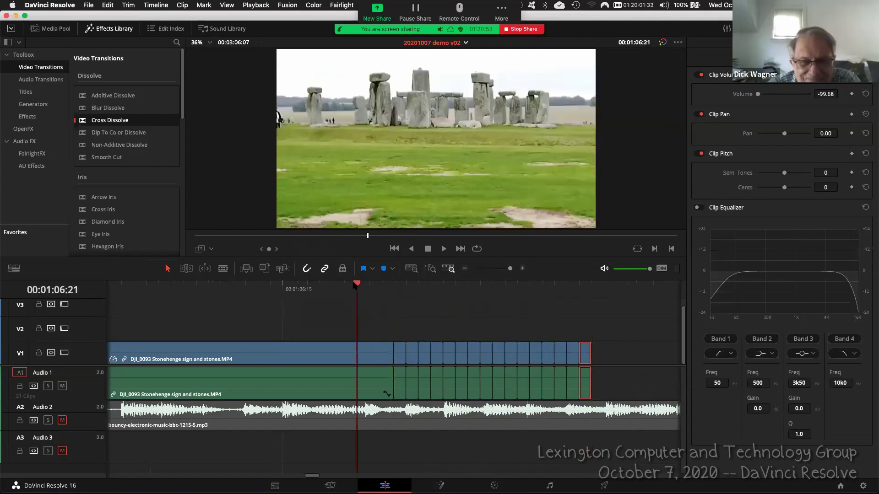
key(space)
key(space)
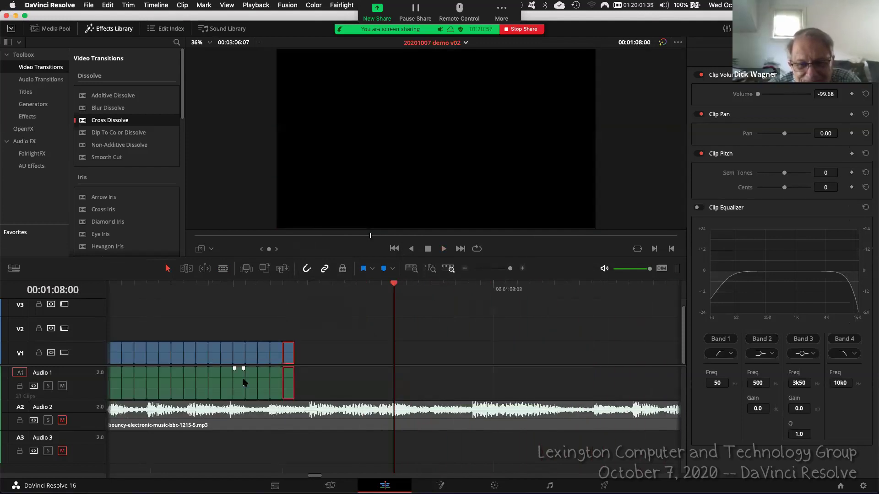
Undo the pasted freeze-frame copies and the preceding freeze-frame and slow-motion edits on the Stonehenge excerpt
drag(313, 476, 311, 475)
key(Left)
key(Left)
key(Left)
key(Left)
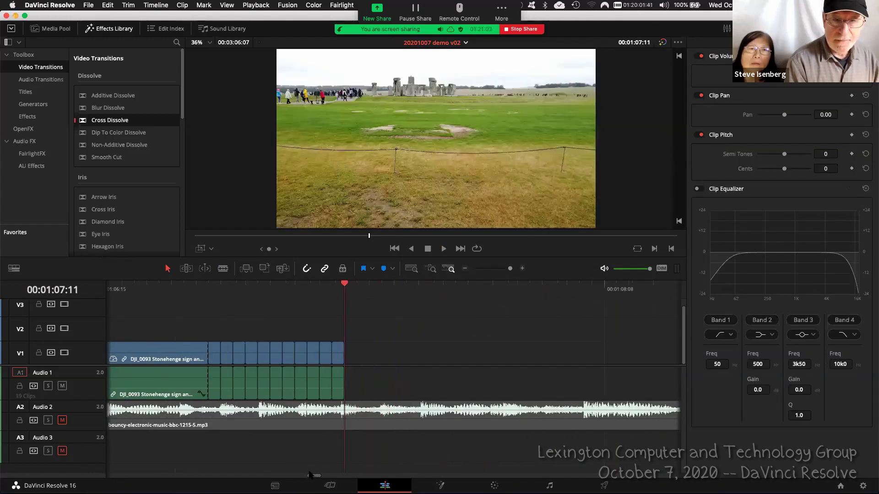
key(super+z)
key(super+z)
key(super+z)
key(super+z)
key(super+z)
key(super+z)
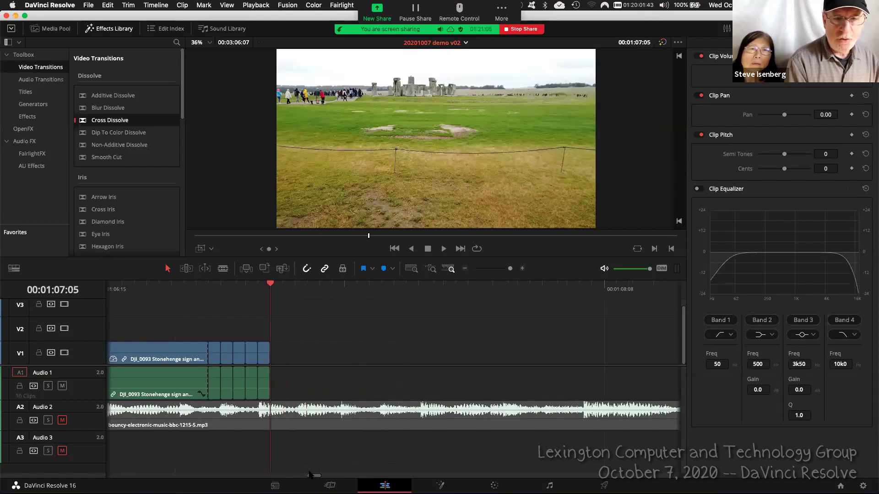
key(super+z)
key(super+z)
key(super+z)
key(super+z)
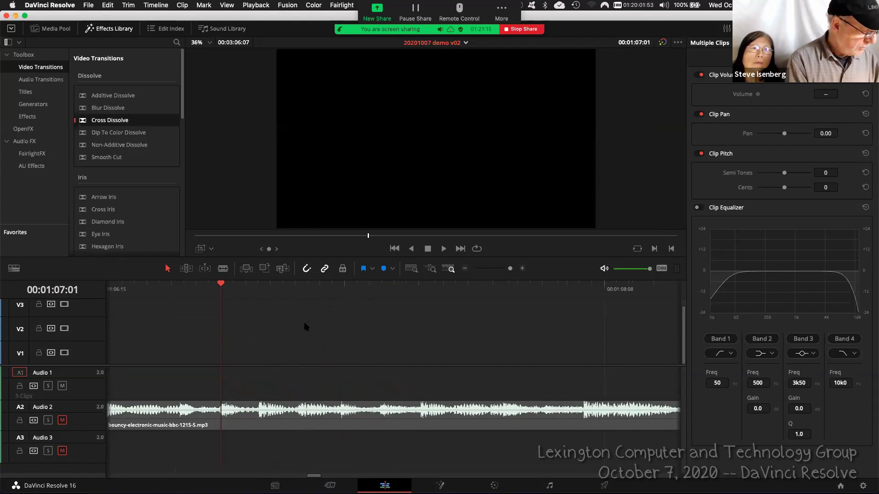
Play the end of the Stonehenge excerpt from 00:01:01:13 to review its unslowed last piece
key(super+minus)
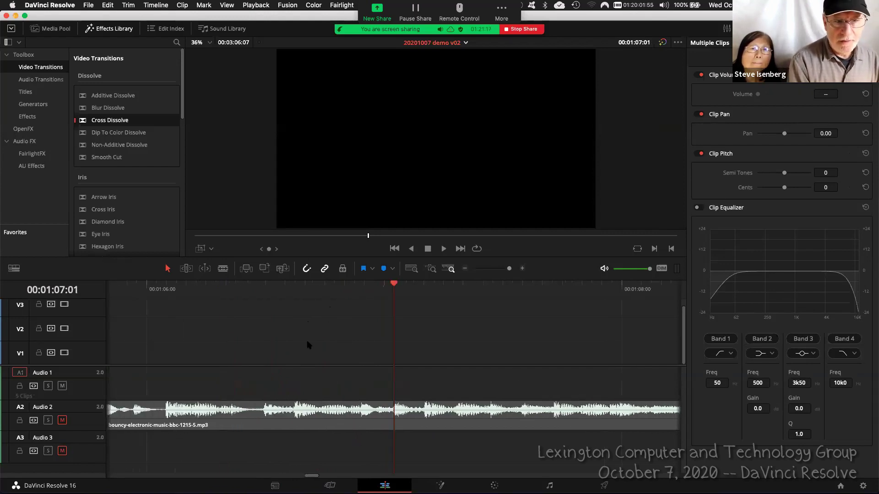
key(super+minus)
key(super+minus)
key(super+minus)
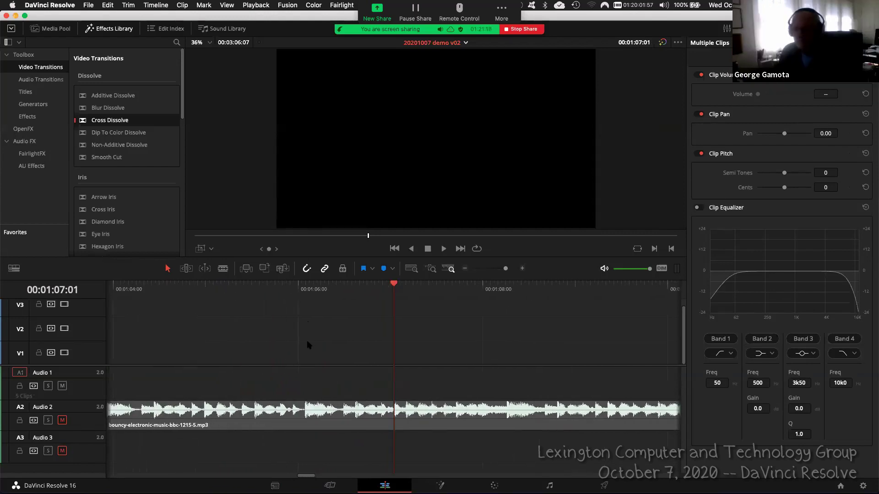
key(super+minus)
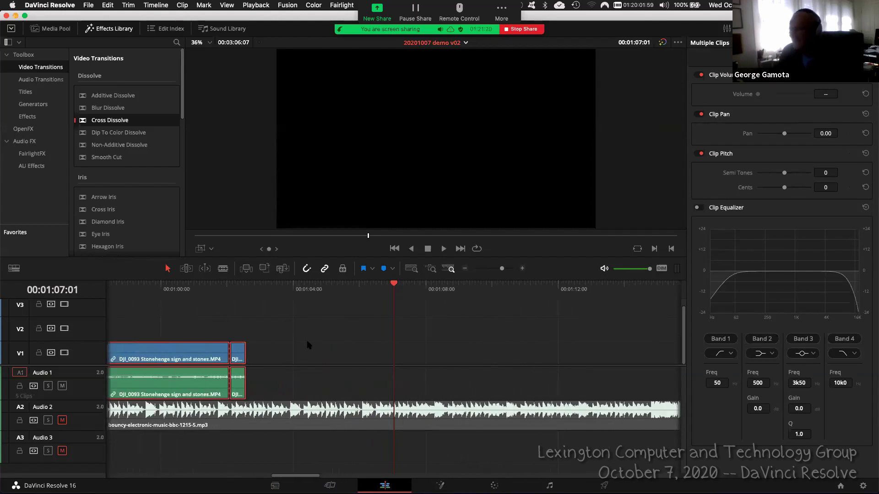
click(239, 295)
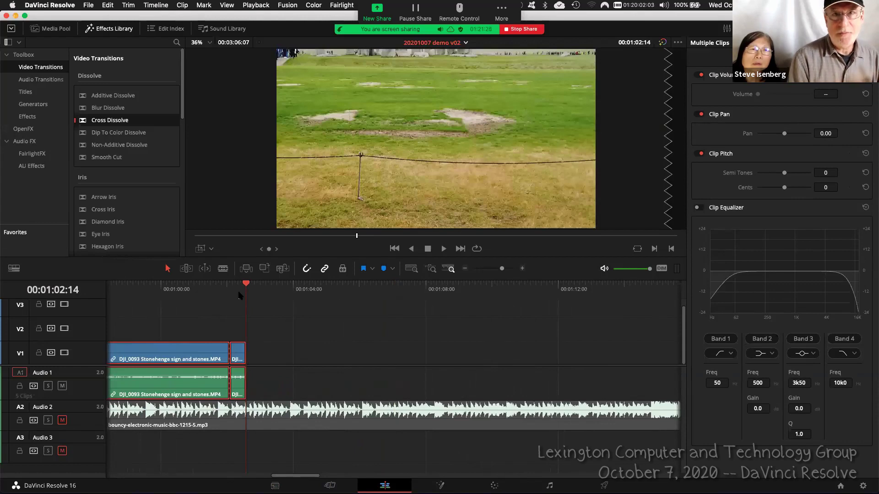
key(Left)
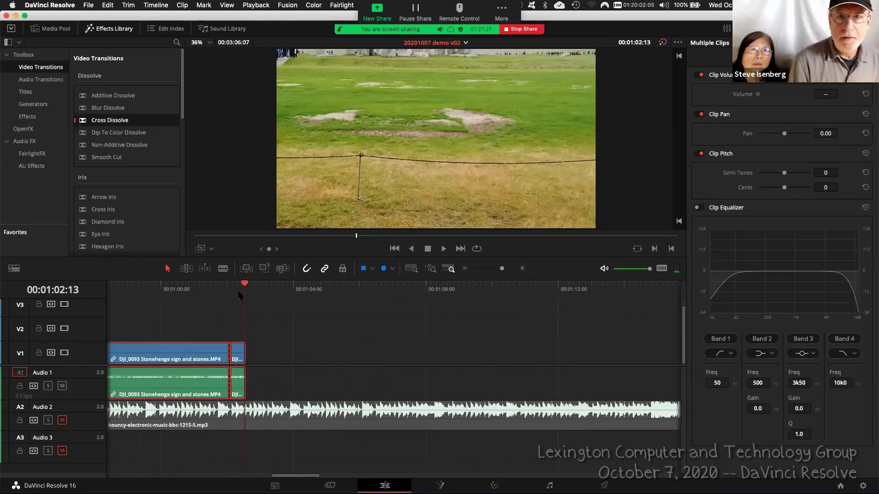
click(212, 287)
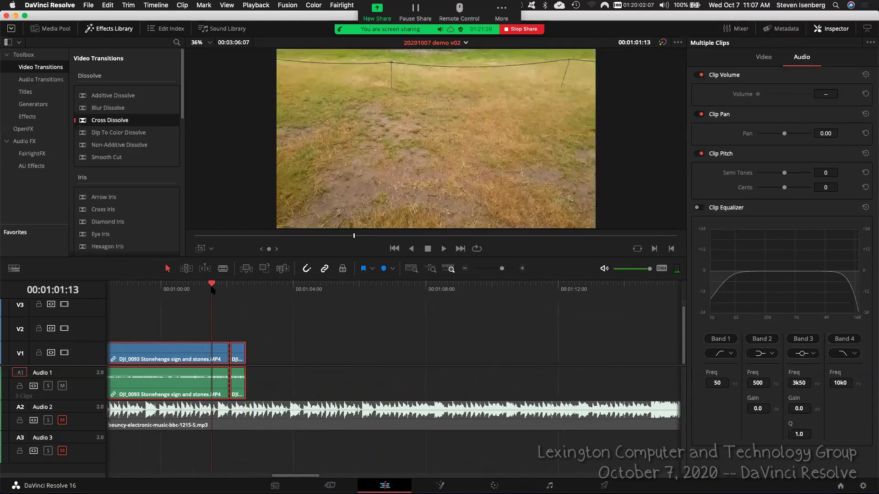
key(space)
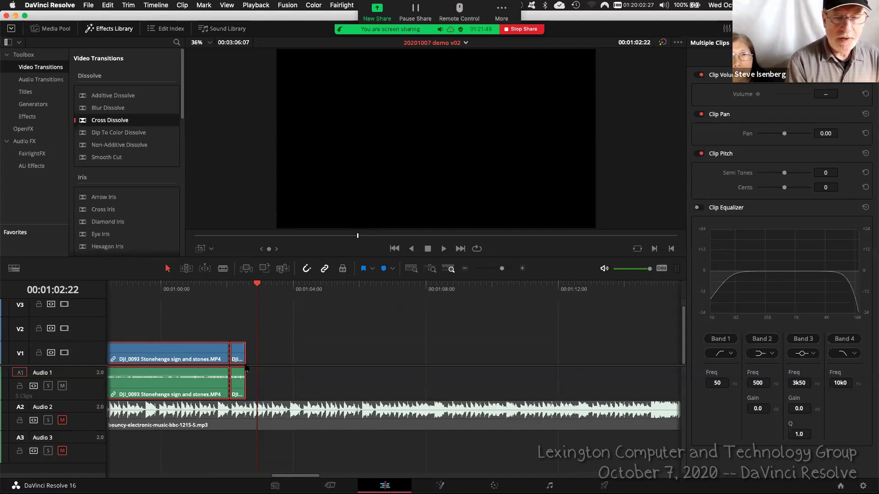
Examine the short last Stonehenge piece frame by frame, going backwards to 00:01:02:07
click(238, 289)
key(Left)
key(Left)
key(Left)
key(Left)
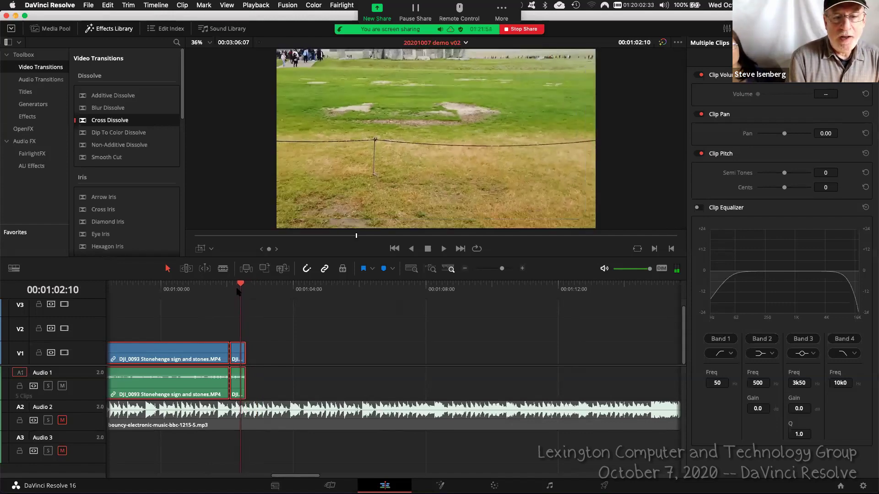
key(Left)
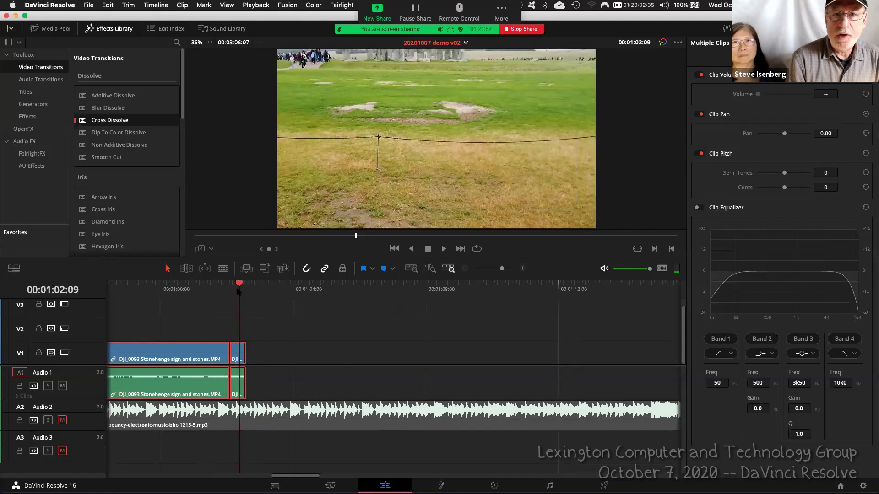
key(Left)
key(Left)
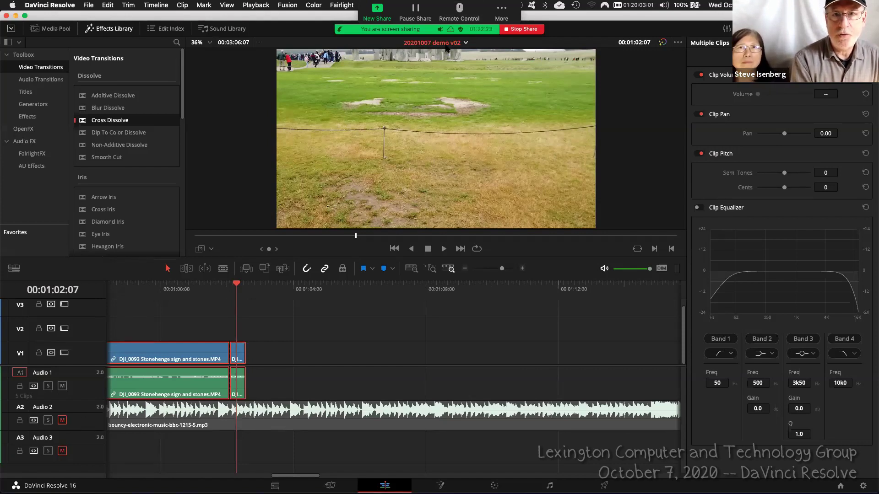
Open the 20201007 demo v01 timeline and move to the start of its Stonehenge section at 00:01:07:16
click(444, 44)
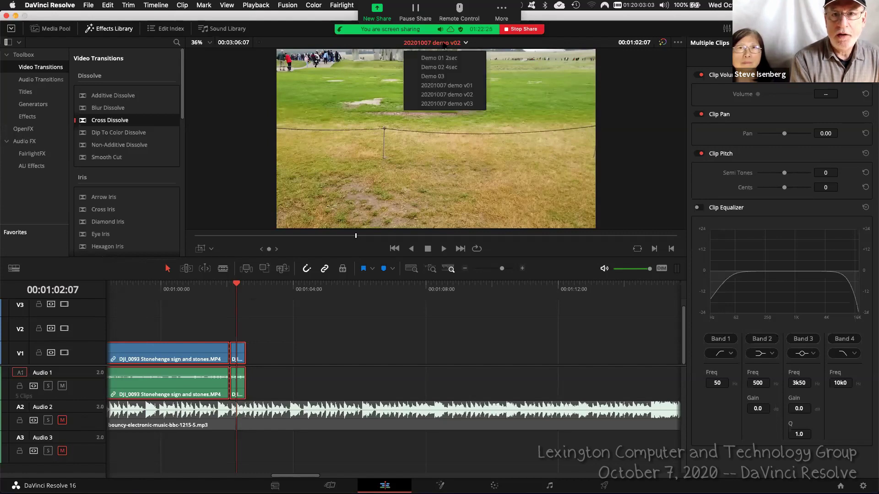
click(455, 86)
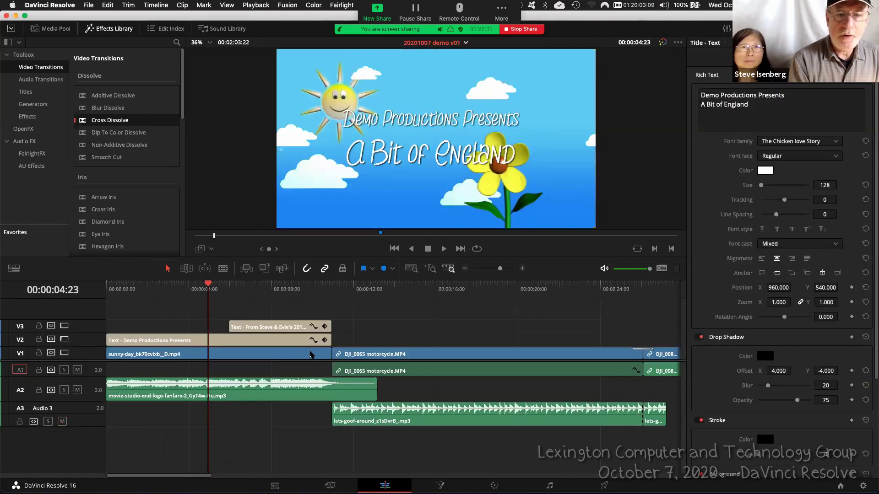
scroll(295, 401, down, 8)
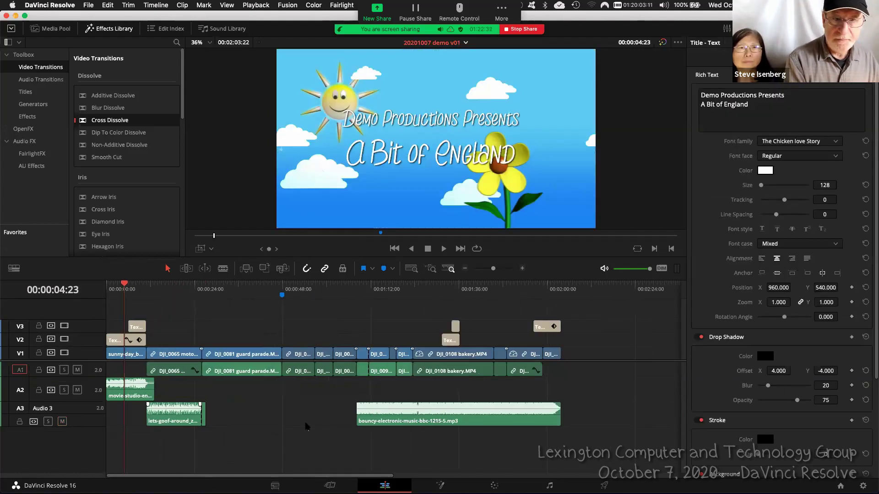
click(289, 290)
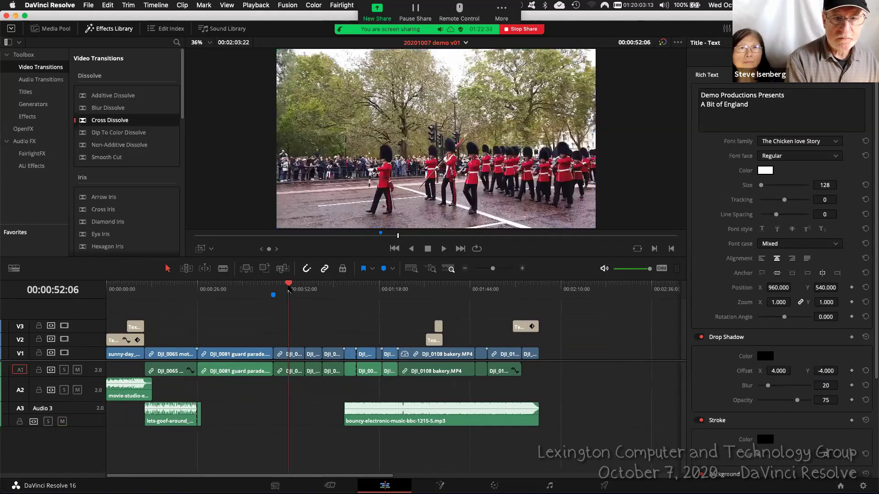
click(353, 288)
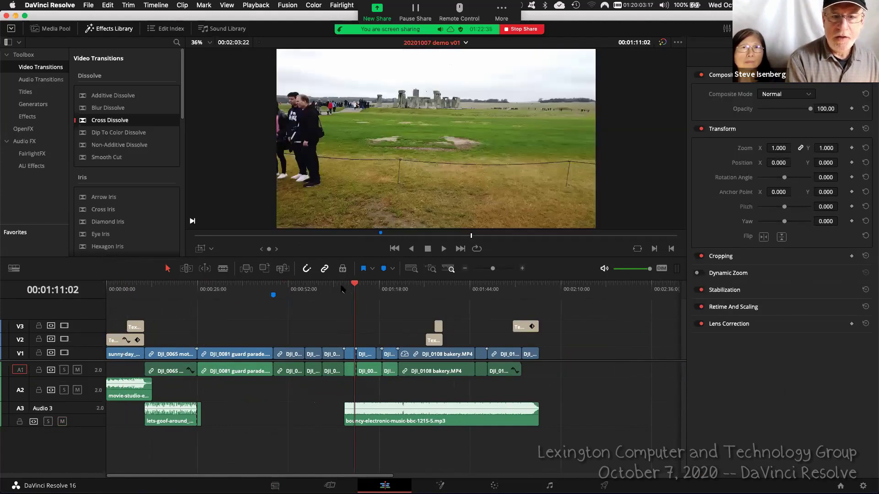
click(343, 288)
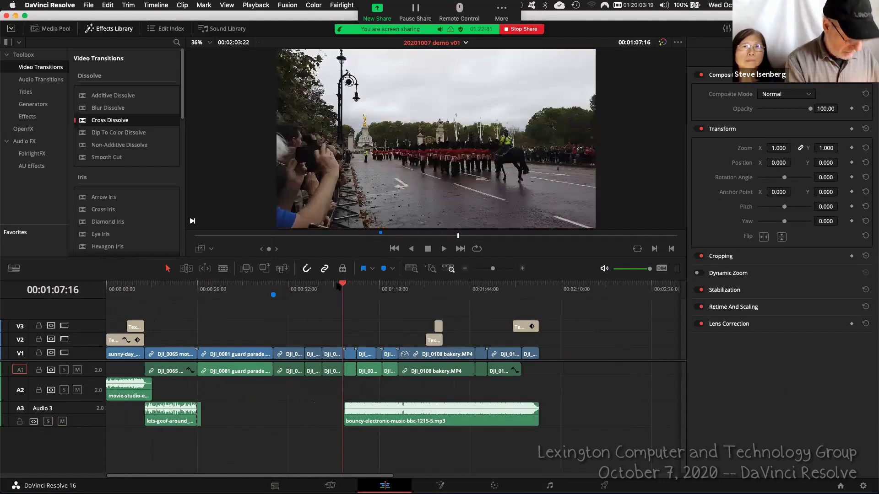
Mute the Audio 3 music track and play through the Stonehenge section, moving on to the bakery clip at 00:01:26:23
key(space)
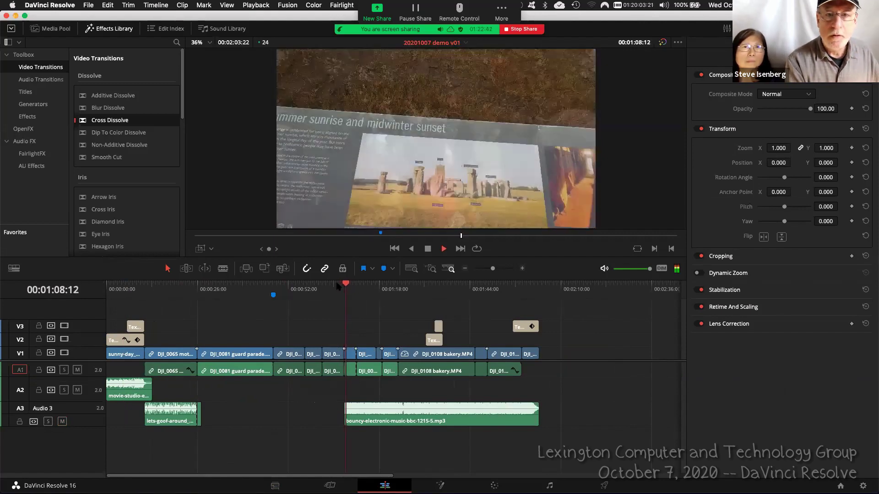
key(space)
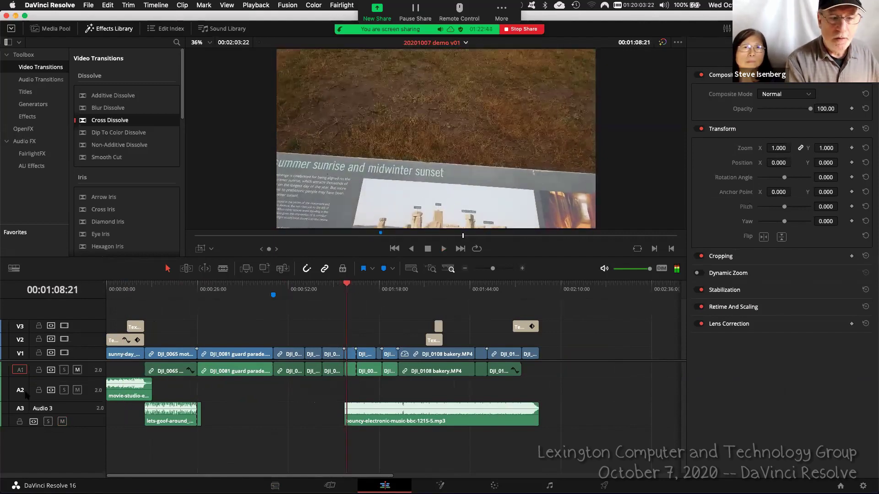
click(62, 421)
key(space)
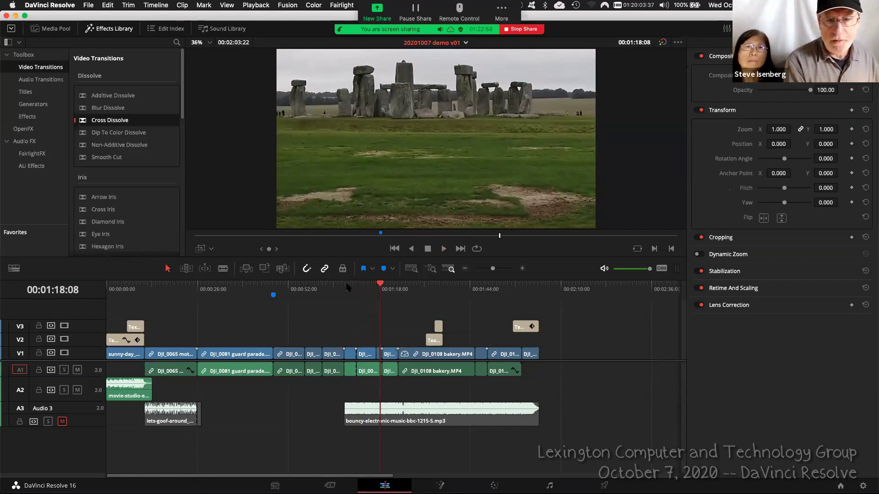
key(space)
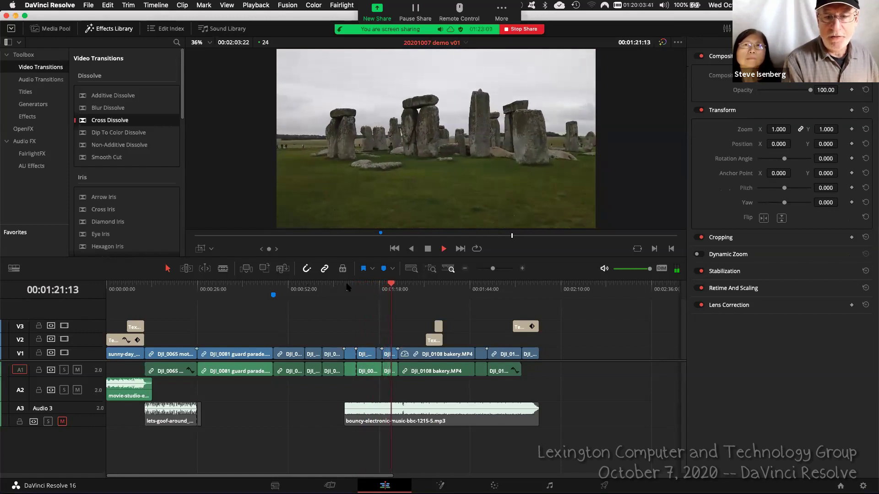
key(space)
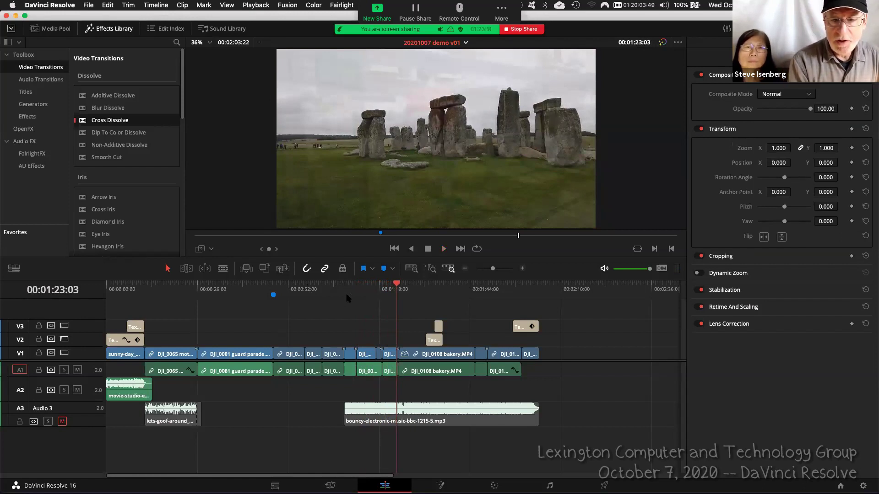
click(410, 288)
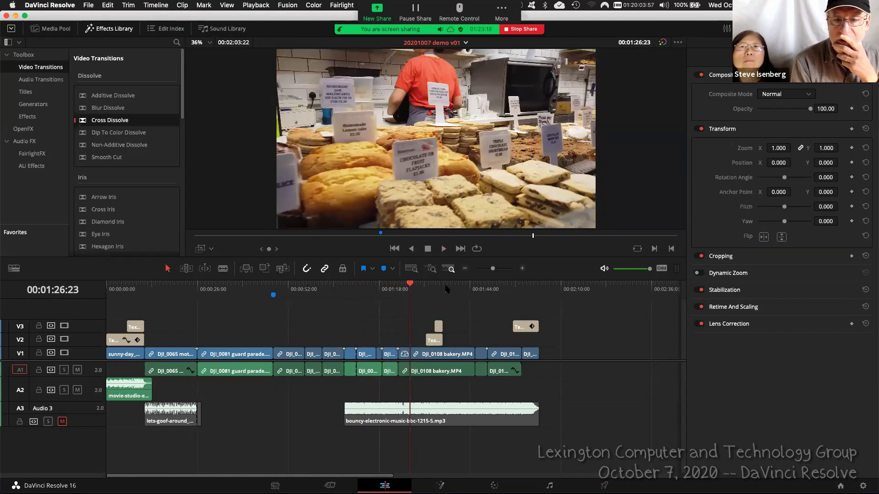
Review the rest of the timeline from the end of the bakery clip through the tower to the "Thank you for watching!" title
click(478, 287)
drag(476, 290, 477, 290)
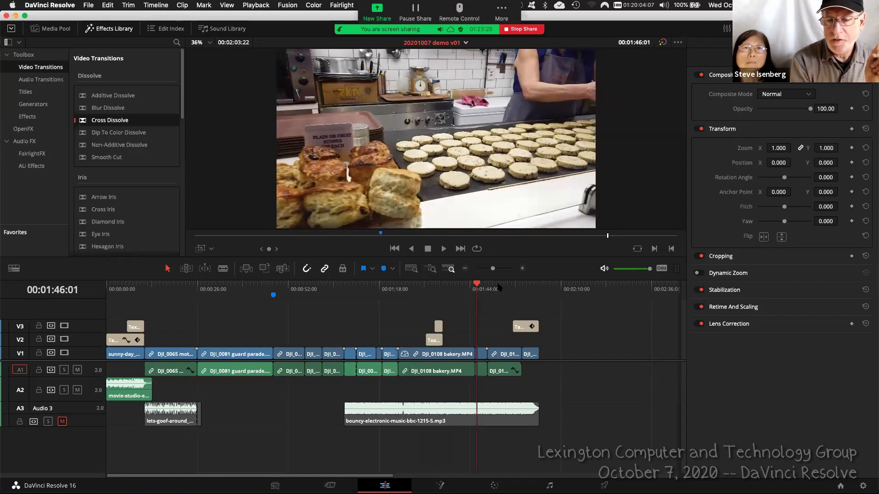
drag(493, 286, 493, 287)
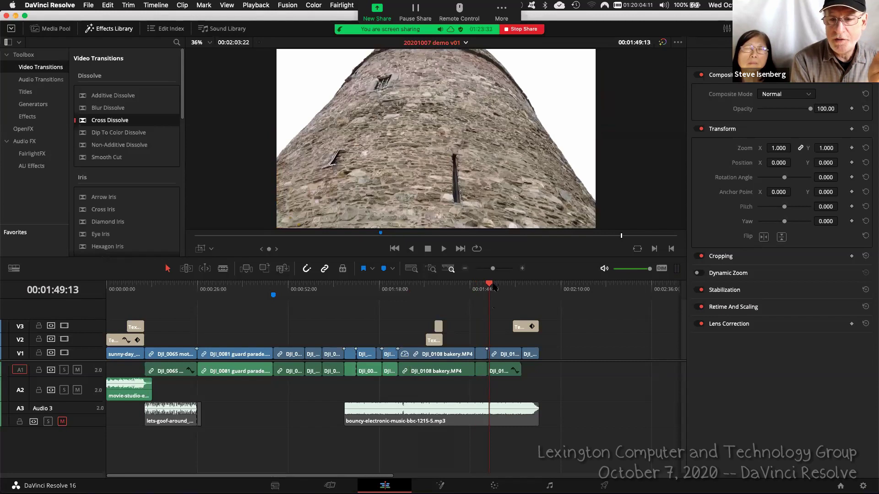
click(527, 288)
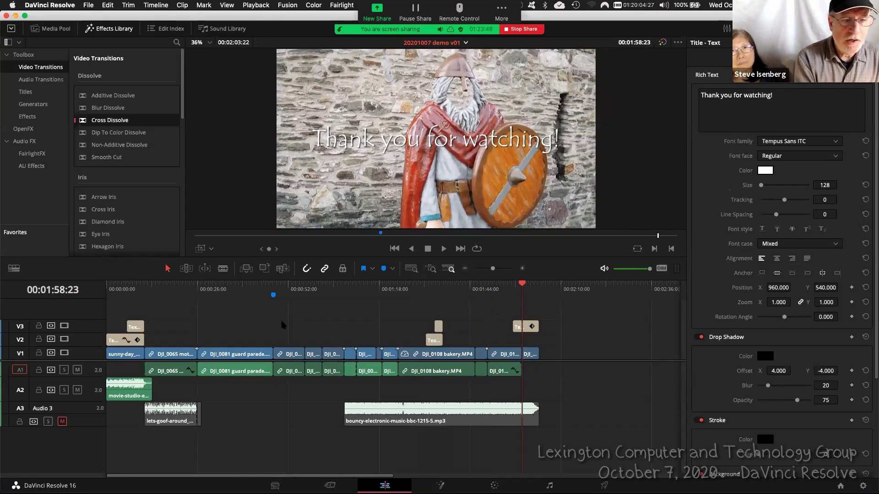
Unmute the Audio 3 music track and play the whole video from 00:00:00:00
click(62, 421)
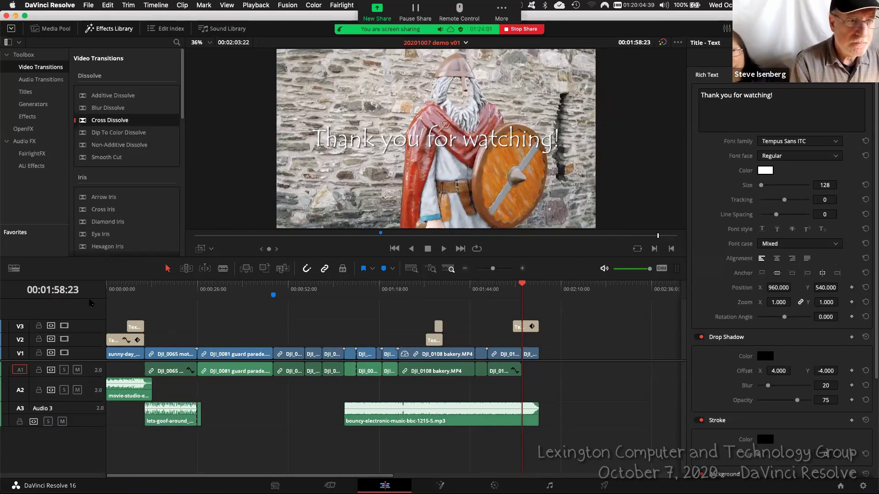
click(108, 290)
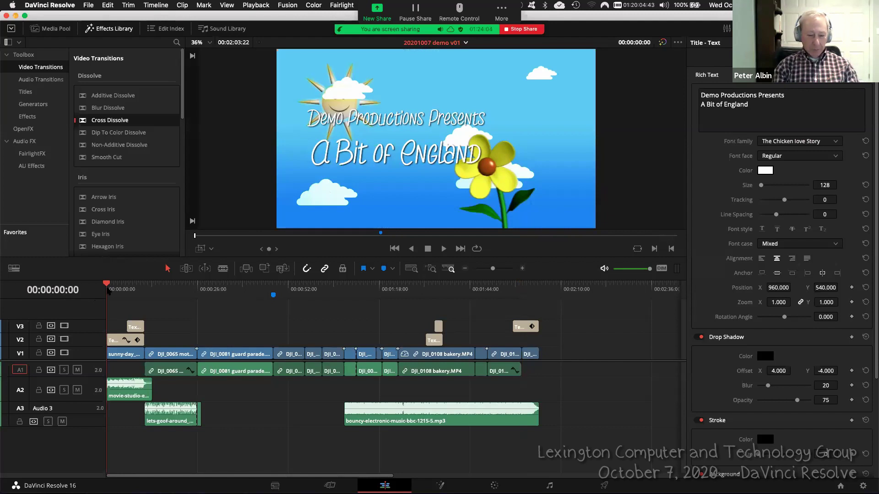
key(space)
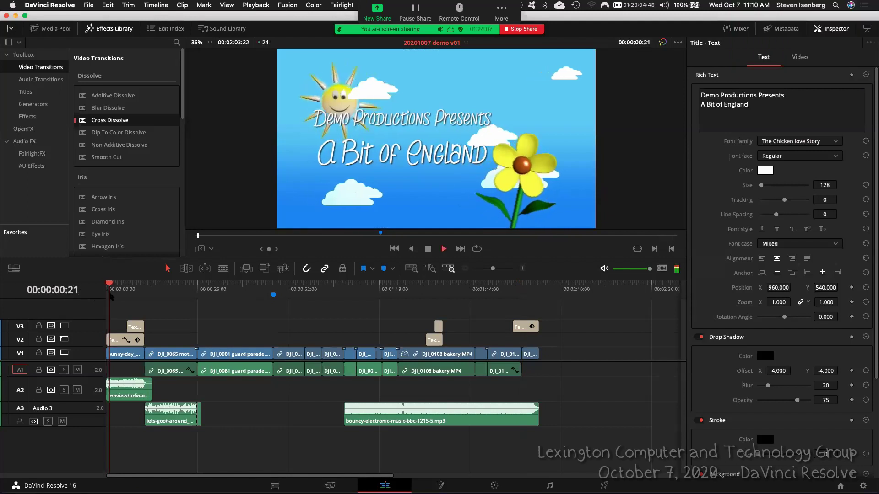
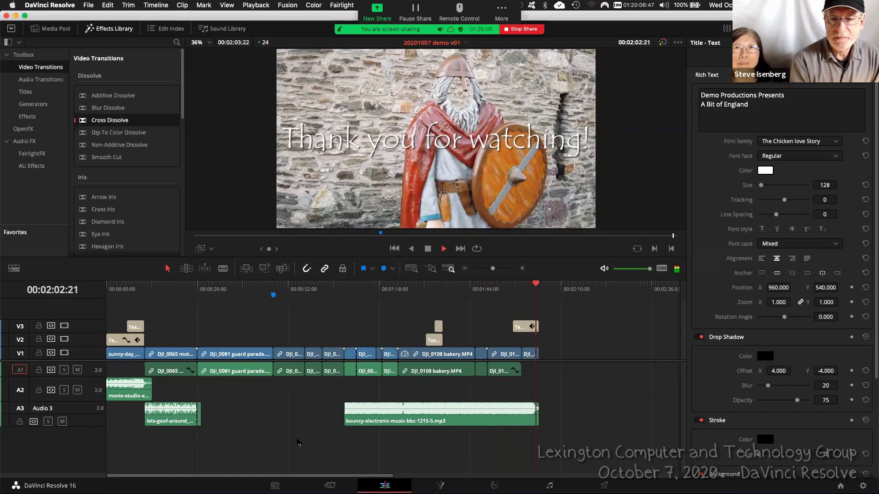
Lower the volume of the bouncy-electronic-music clip on Audio 3, checking its level by playing the bakery section from 00:01:24:01
click(522, 286)
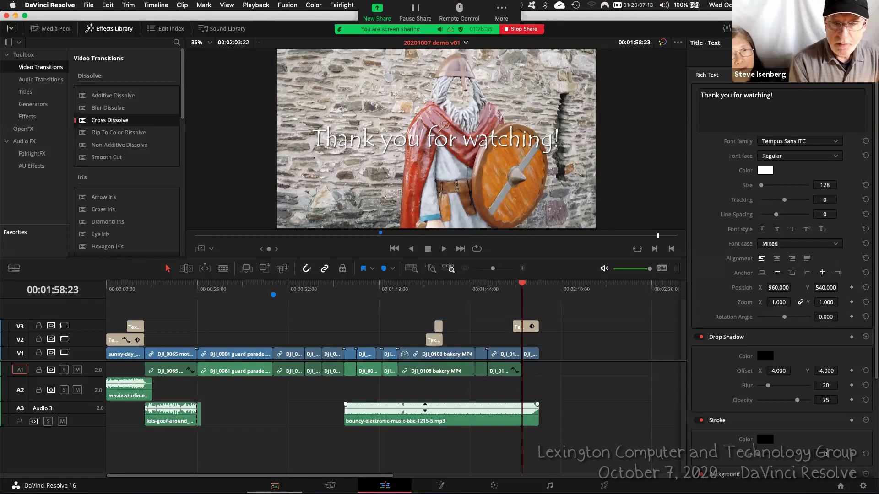
drag(424, 406, 425, 408)
click(401, 288)
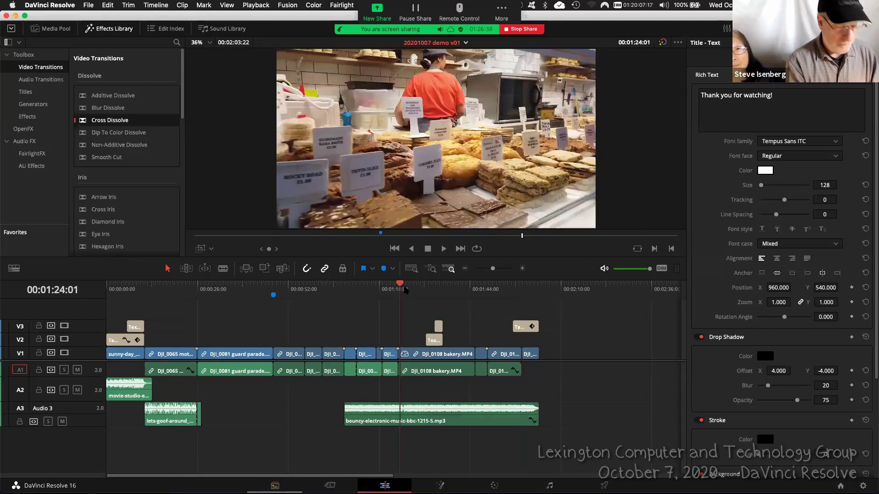
key(space)
key(space)
drag(443, 408, 442, 411)
key(space)
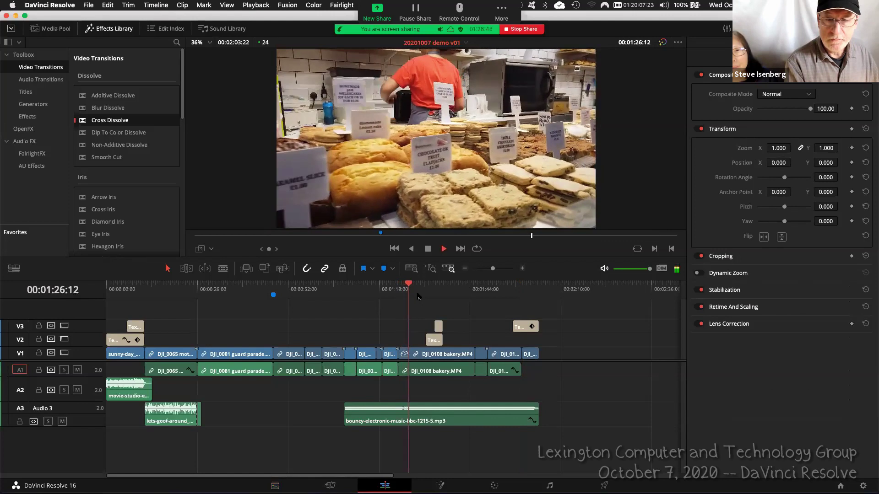
key(space)
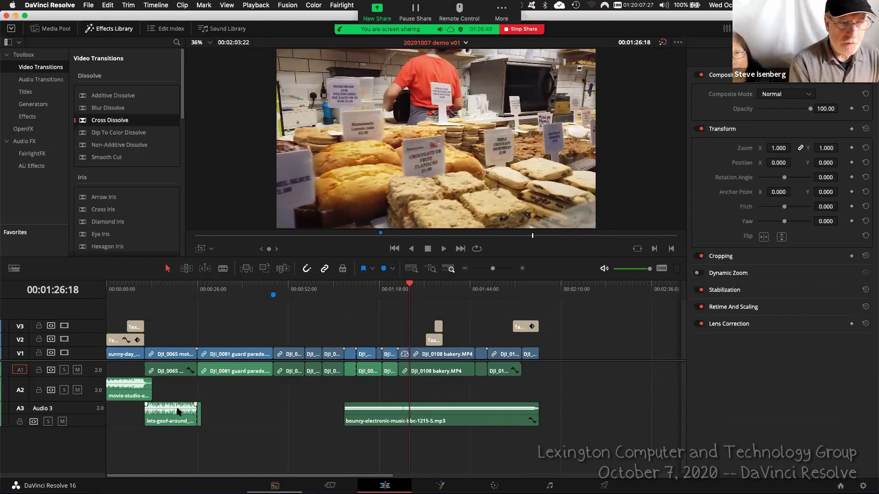
Lower the volume of the lets-goof-around clip on Audio 3 and the movie-studio clip on A2
drag(176, 404, 176, 406)
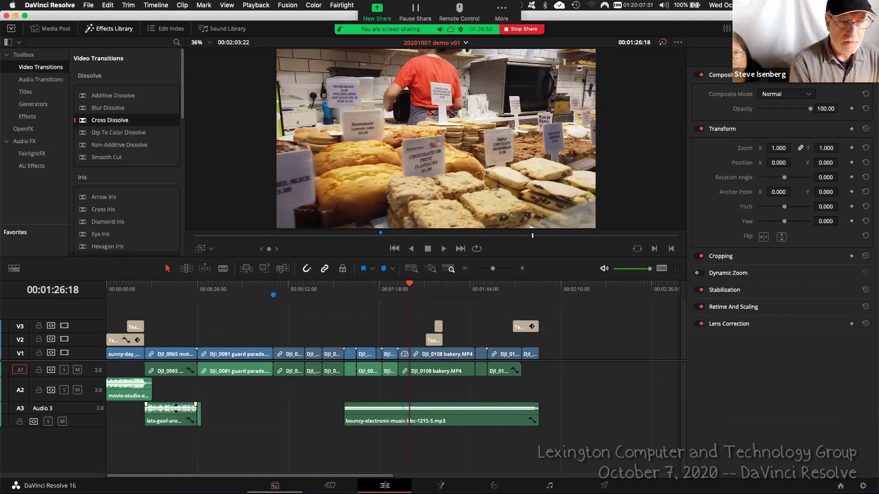
drag(134, 384, 135, 388)
click(128, 288)
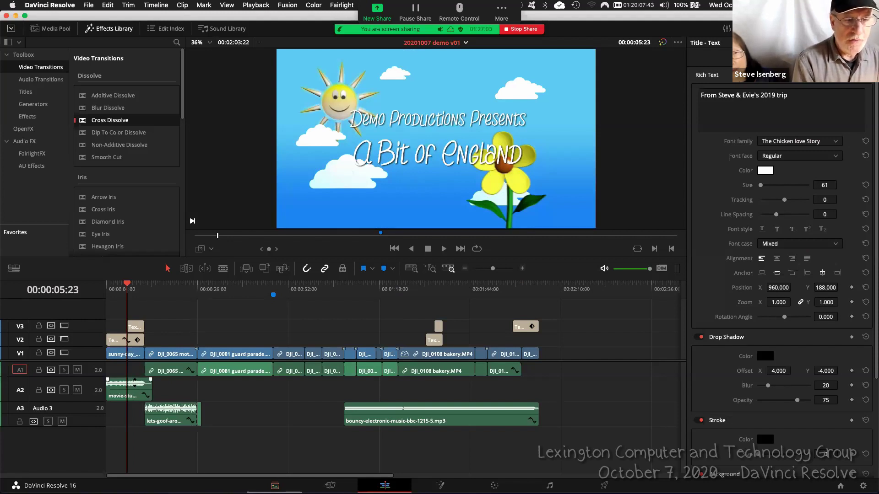
drag(135, 387, 134, 385)
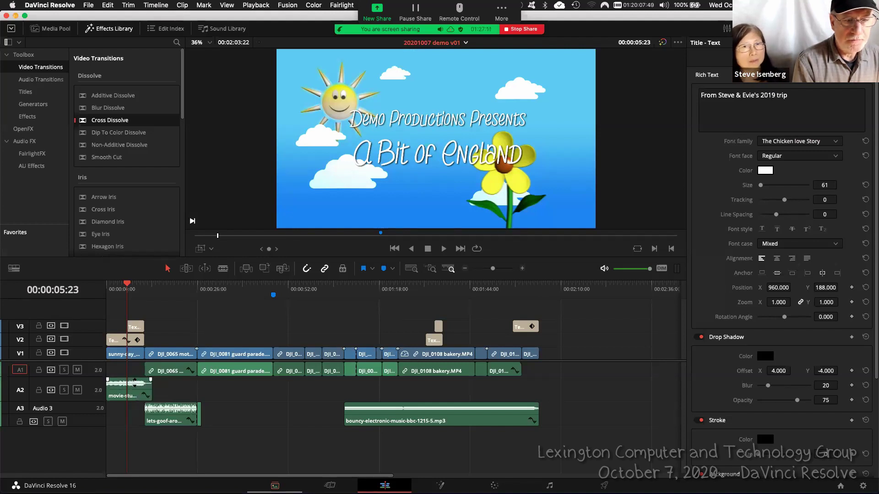
Play parts of the opening title, the motorcycle clip and the Stonehenge section to check the adjusted music levels
key(space)
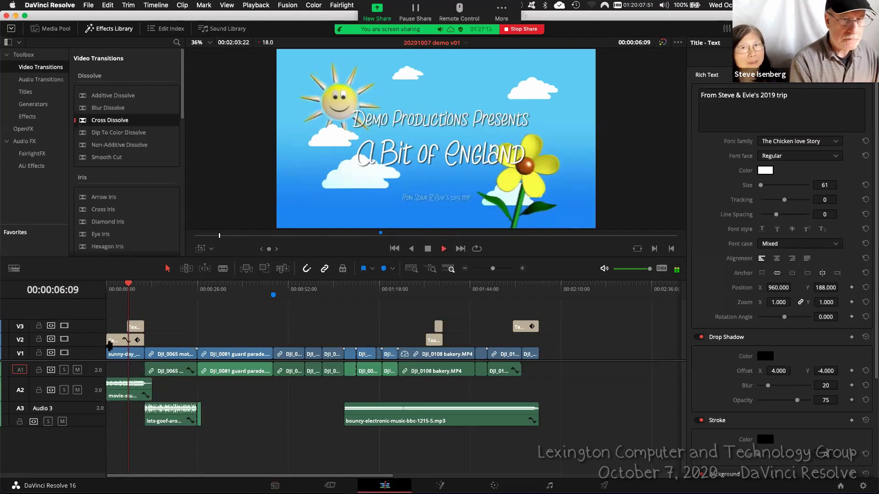
click(171, 293)
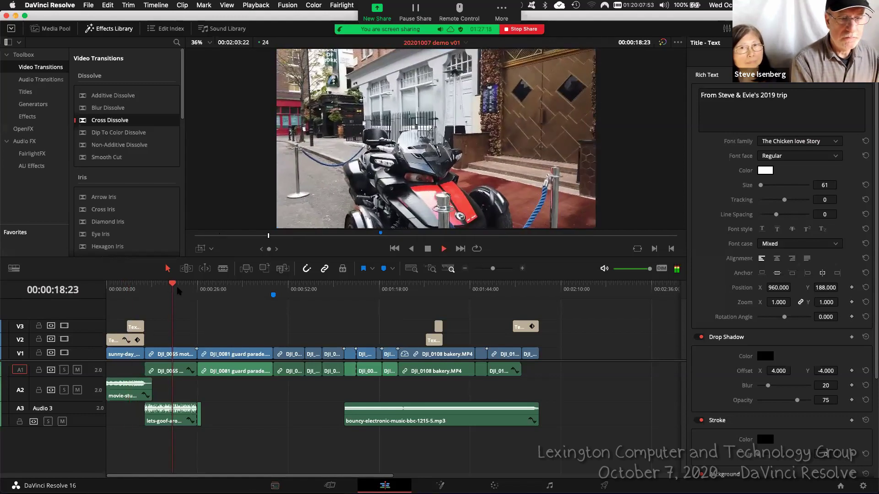
key(space)
click(367, 289)
key(space)
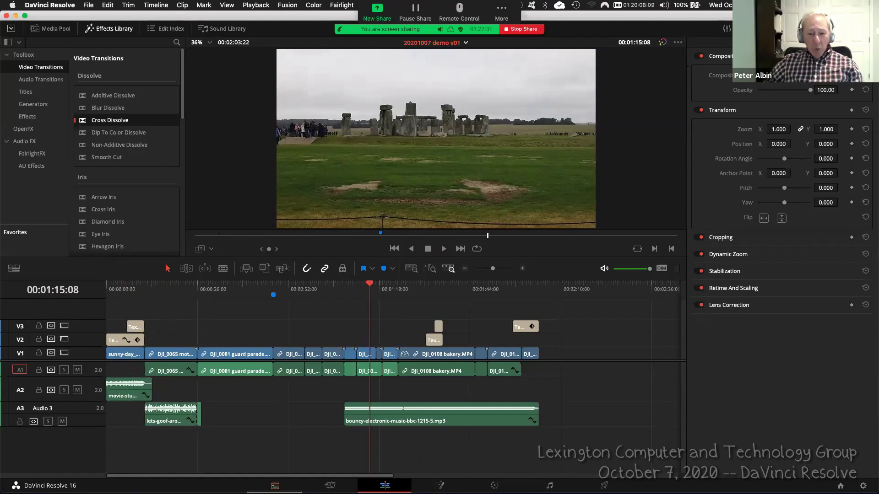
Switch to Firefox, look over the DaVinci Resolve notes page and open its list of DaVinci videos to watch
click(861, 42)
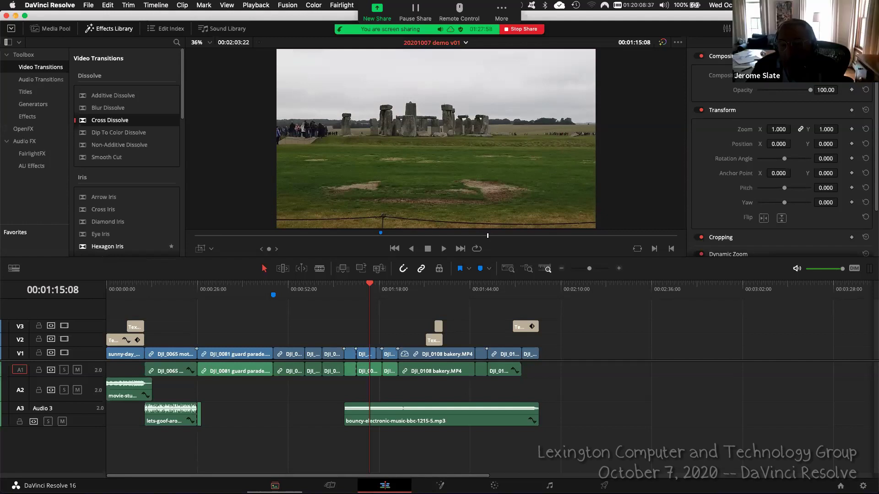
key(super+Tab)
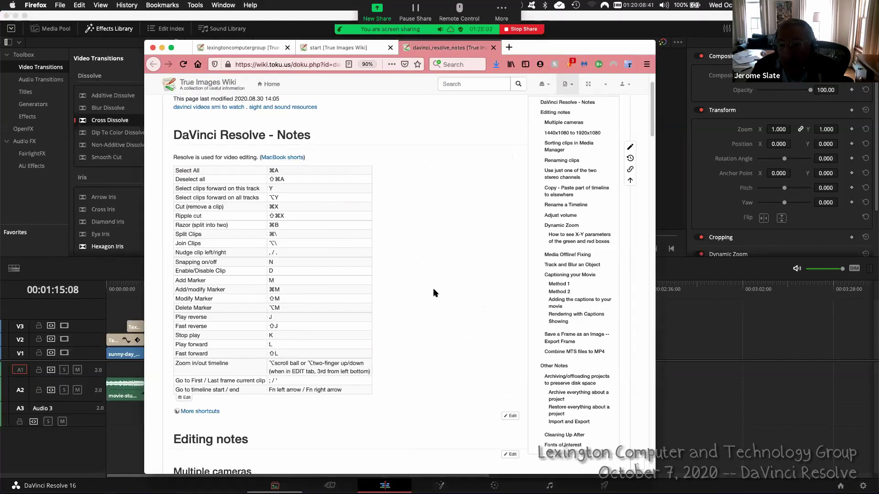
scroll(435, 297, down, 5)
scroll(434, 292, up, 8)
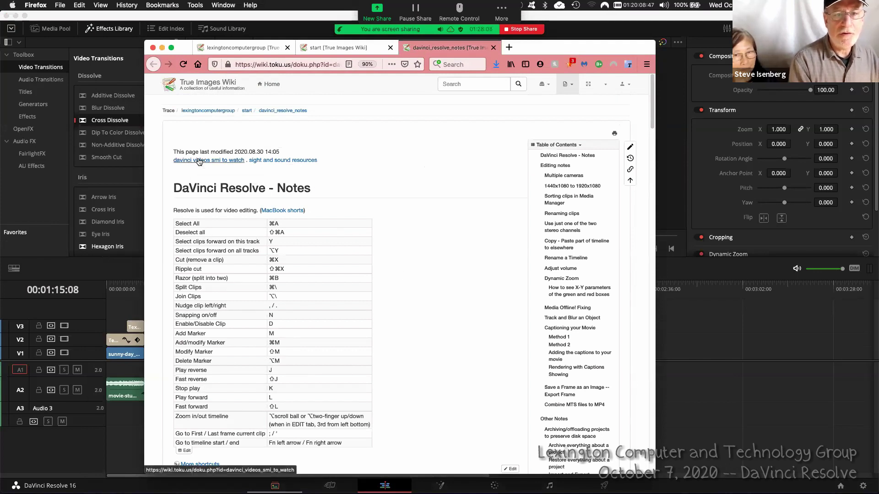
click(222, 160)
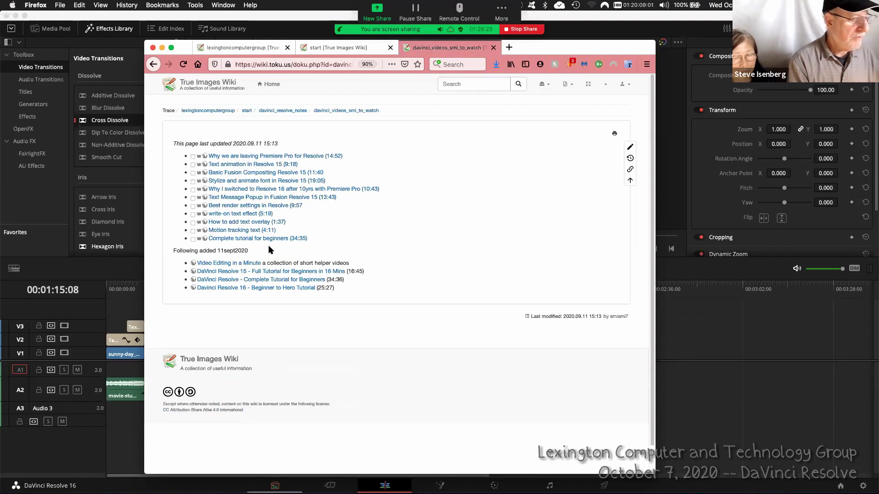
Minimize the Firefox window, restore it to show the video list page once more, and return to DaVinci Resolve
double_click(545, 47)
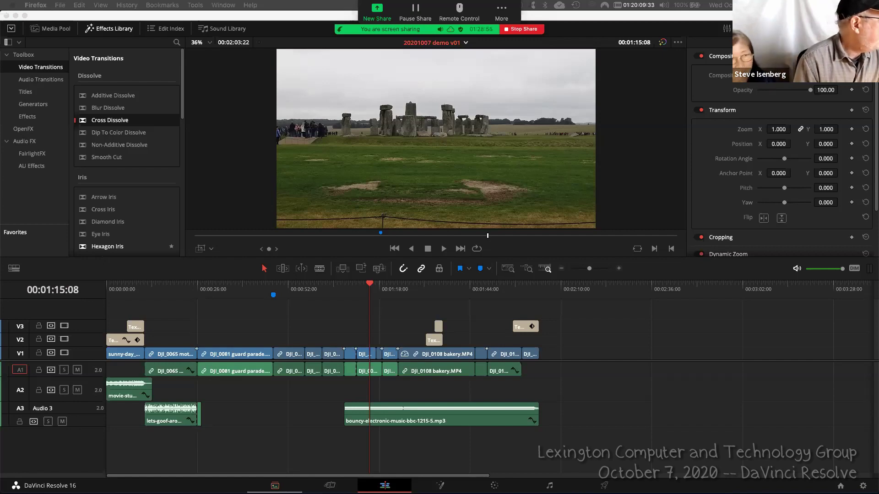
click(18, 228)
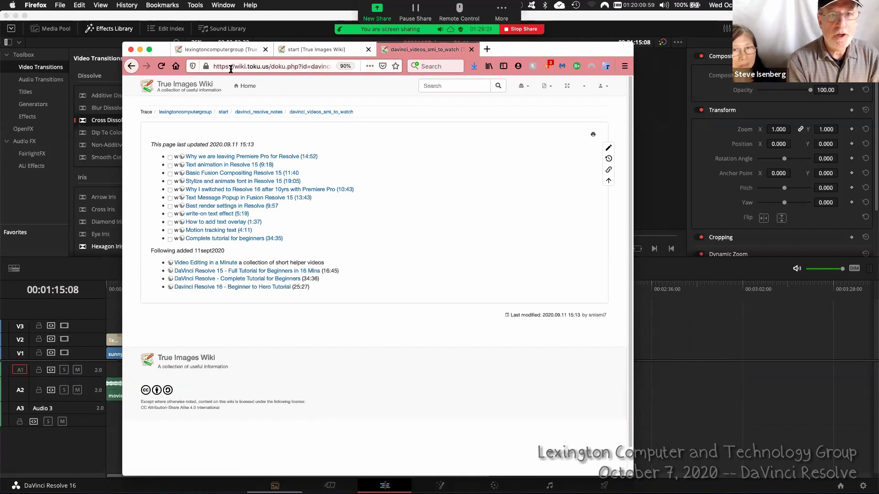
double_click(567, 51)
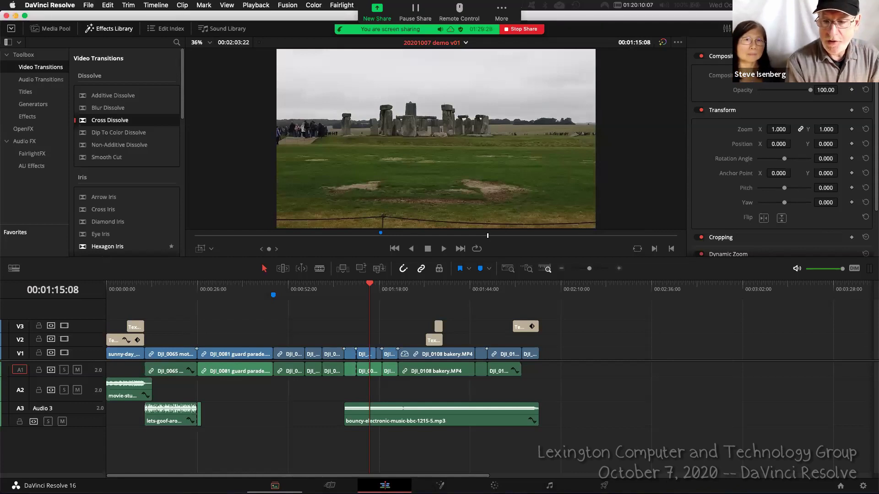
On the Deliver page, remove the existing job from the render queue and view the YouTube preset before returning to Custom
key(shift+8)
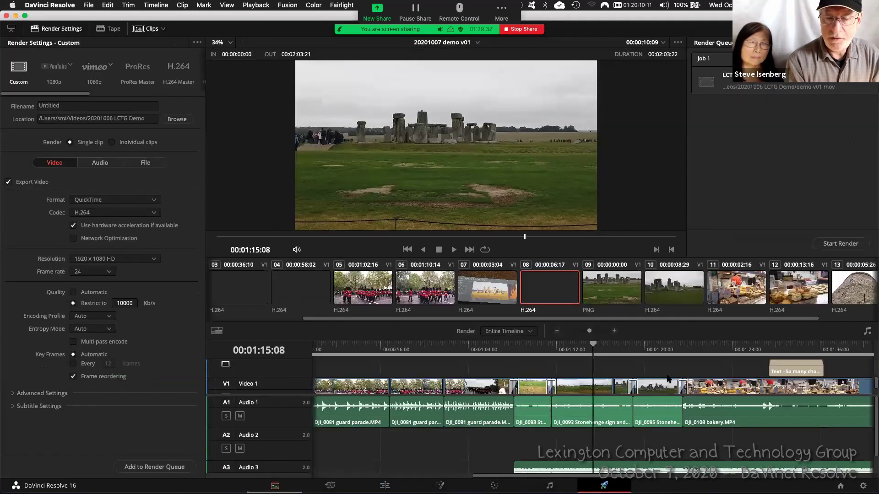
key(Delete)
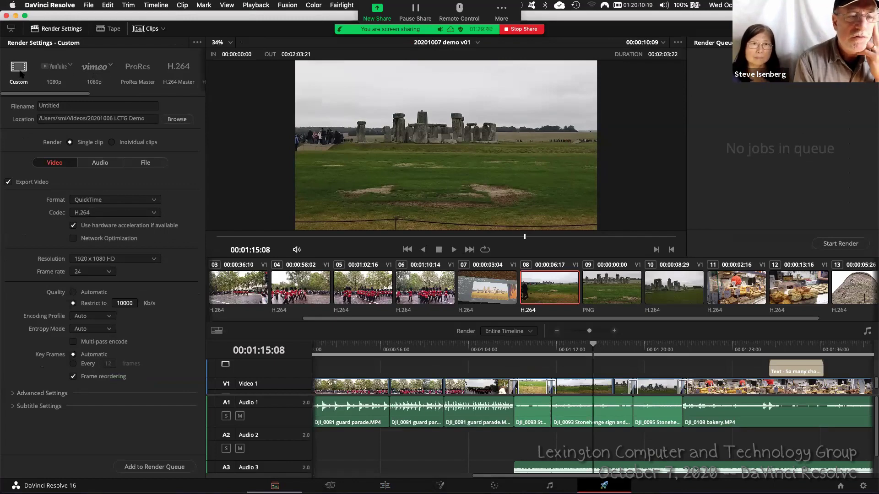
click(56, 70)
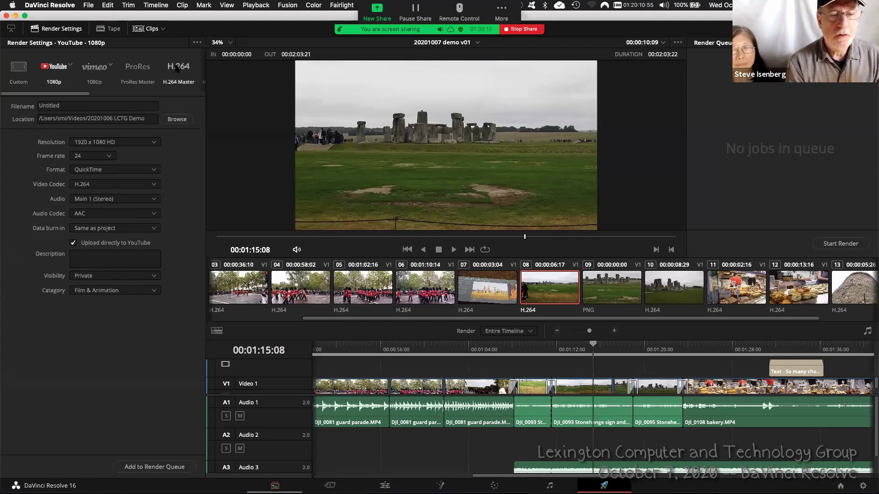
click(19, 66)
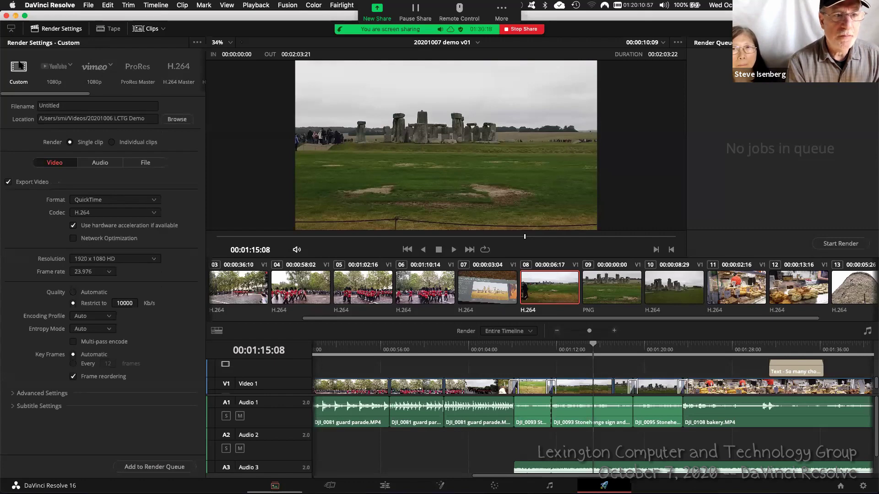
Name the output file "demo third try", add it to the render queue and start the render
click(63, 106)
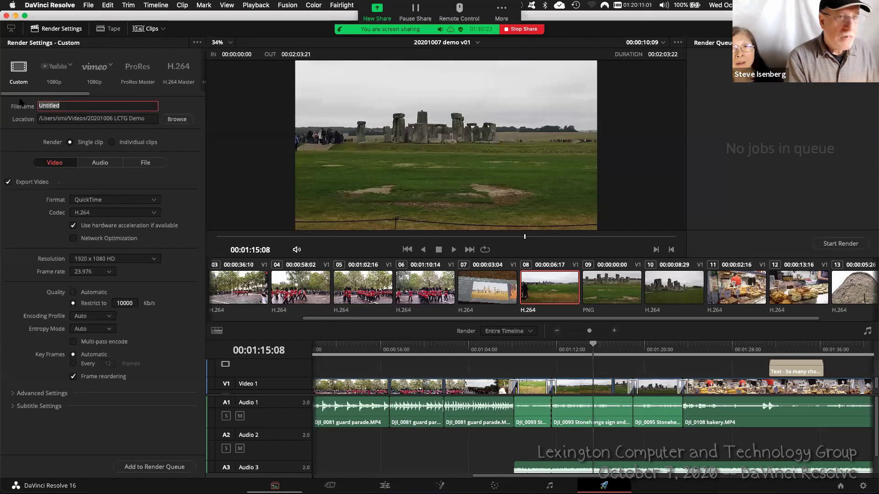
text(demo third try)
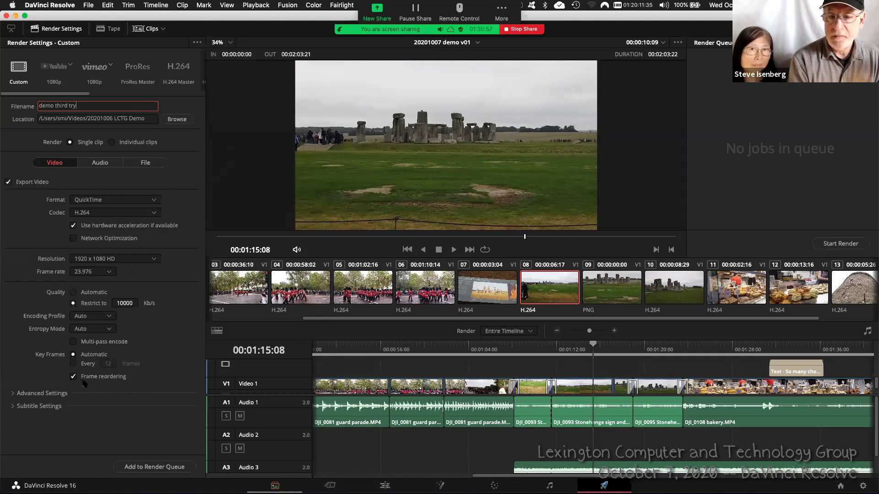
click(144, 467)
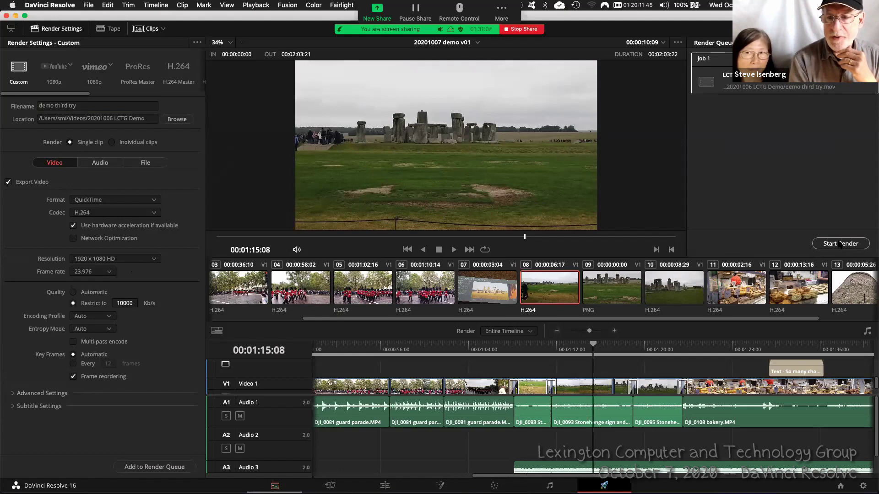
click(840, 244)
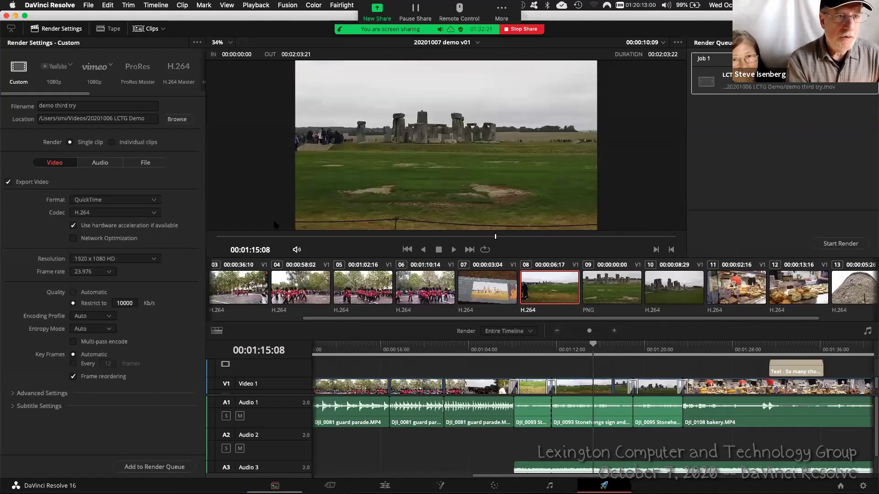
Look through the available export formats for the Custom render settings
click(154, 202)
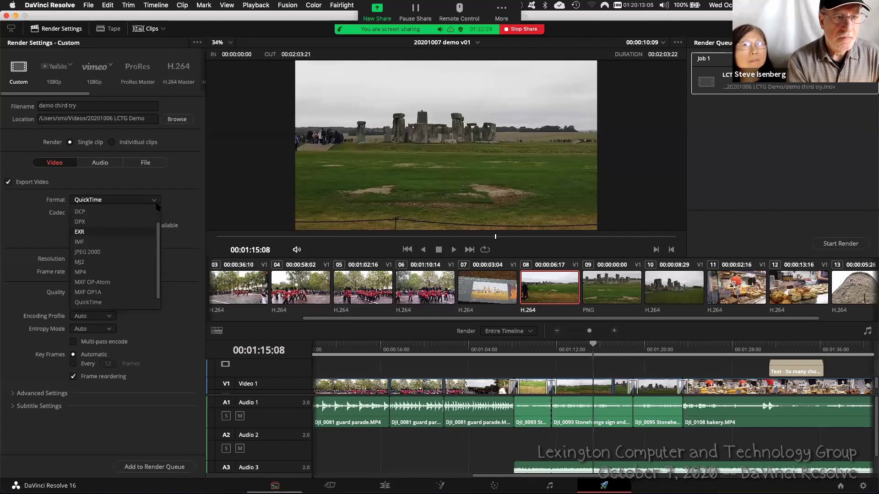
scroll(156, 207, up, 2)
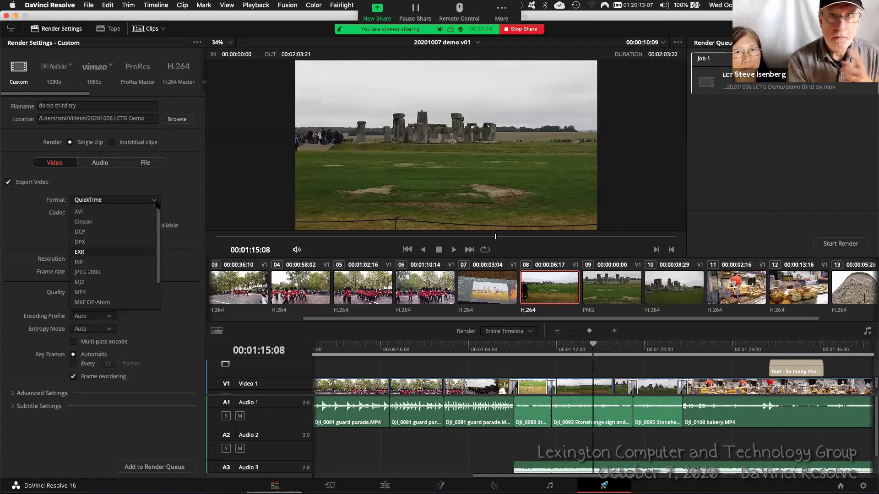
drag(158, 218, 156, 245)
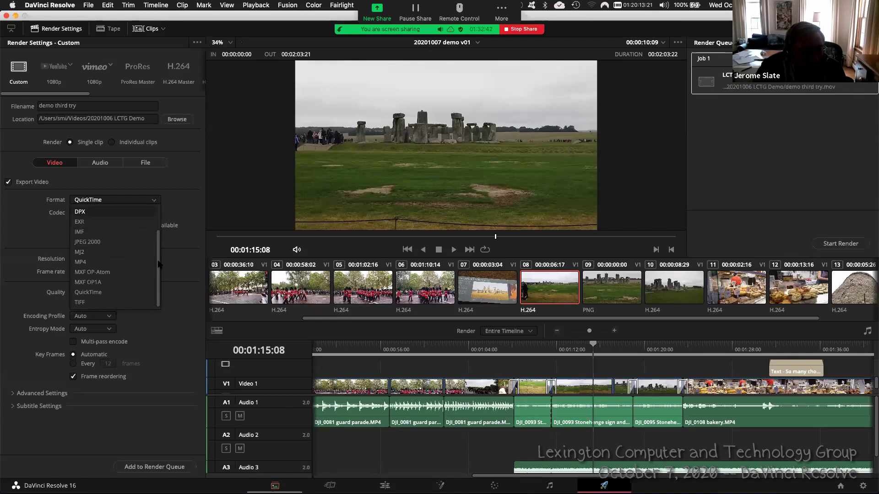
Set the export format to MP4, add "demo third try" to the render queue and start rendering it
click(179, 211)
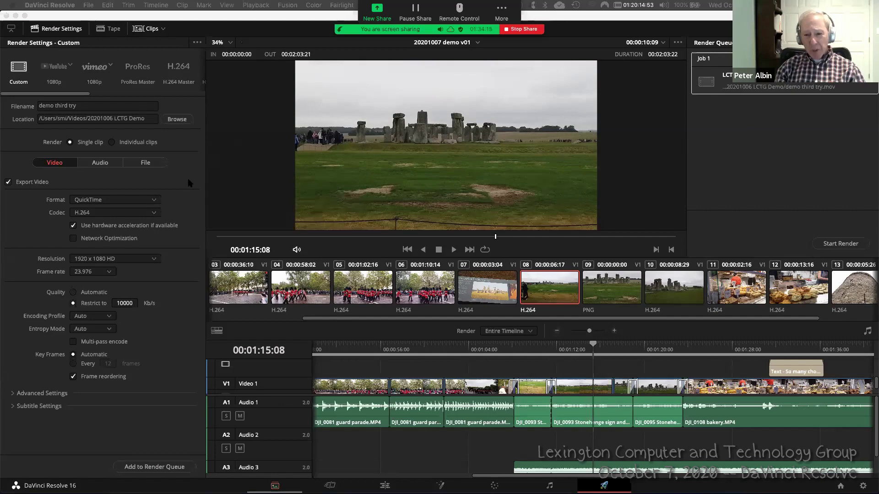
click(154, 200)
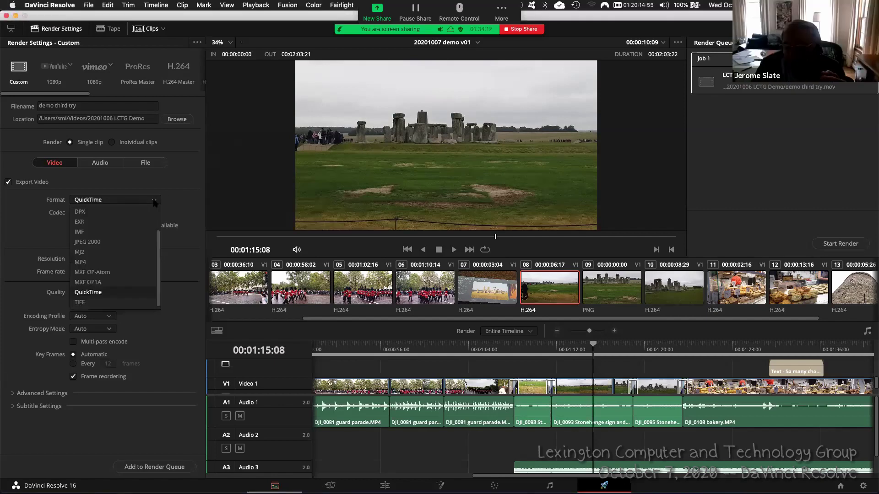
click(85, 262)
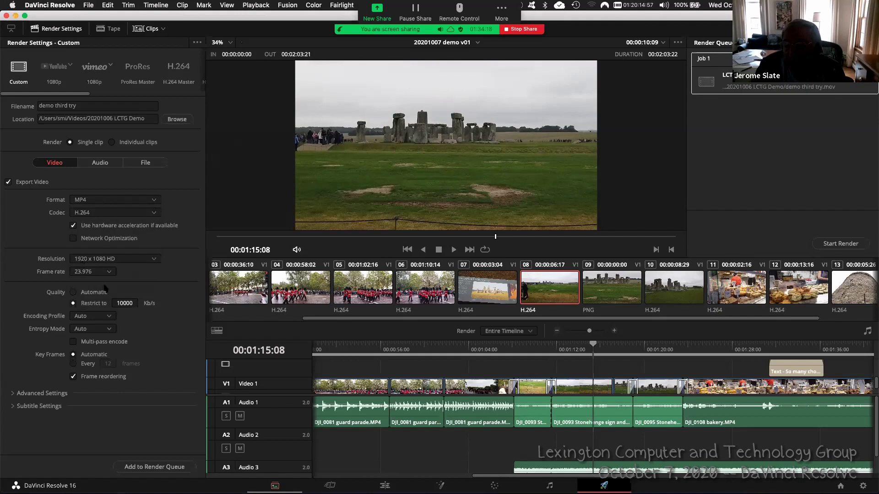
click(154, 467)
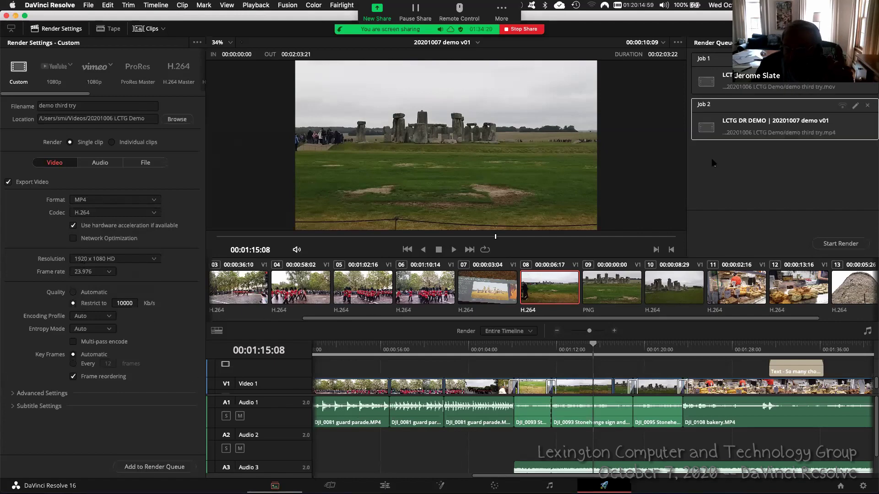
click(842, 244)
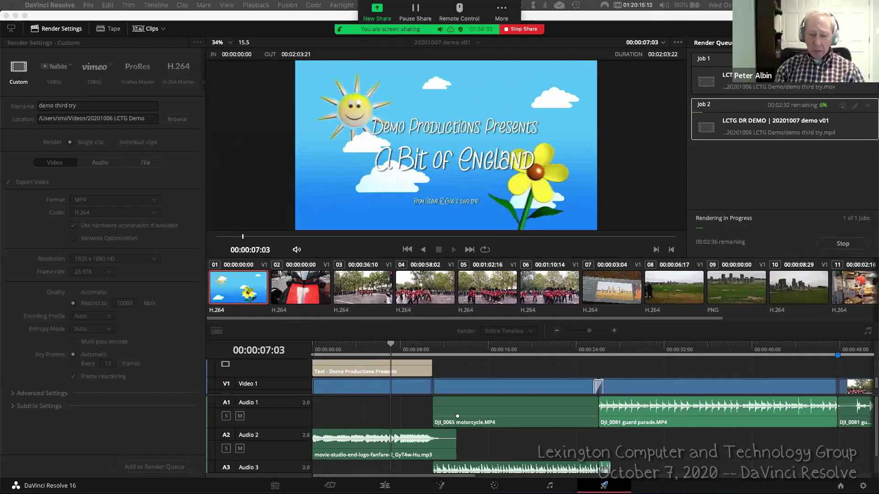
View the rendered files in the Videos folder with the Name column narrowed to show dates and sizes, and close the folder window
click(177, 119)
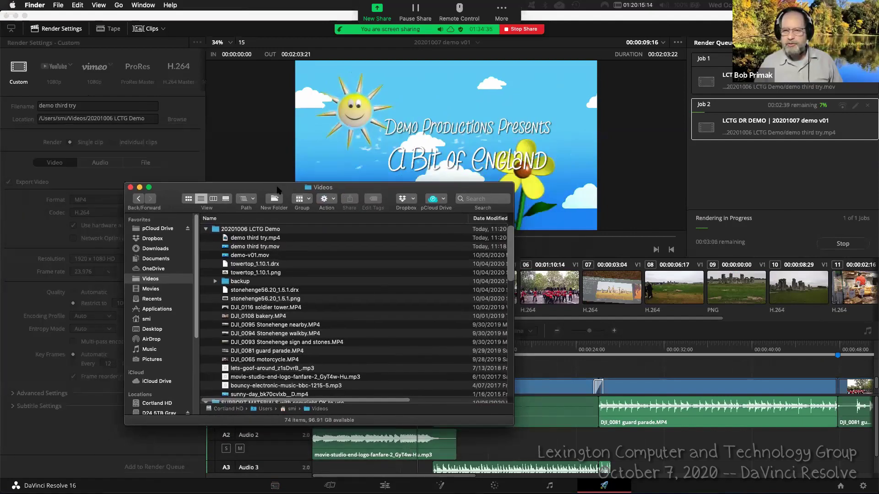
drag(471, 221, 369, 220)
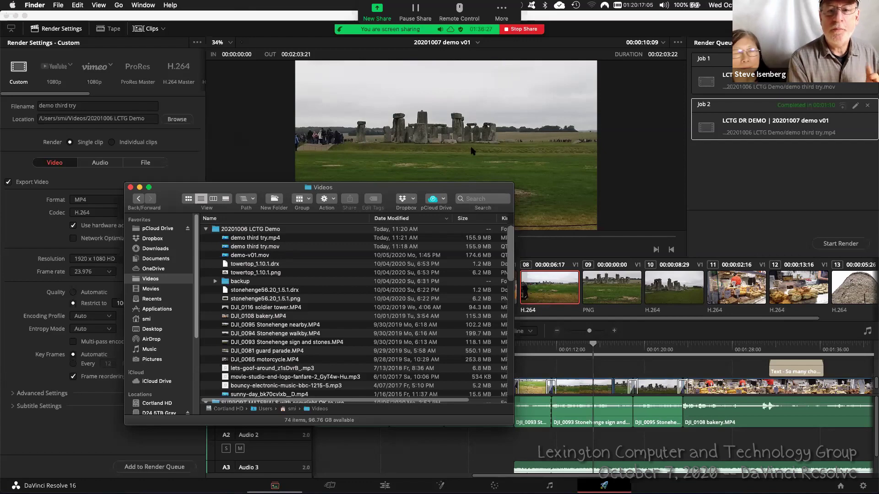
key(super+w)
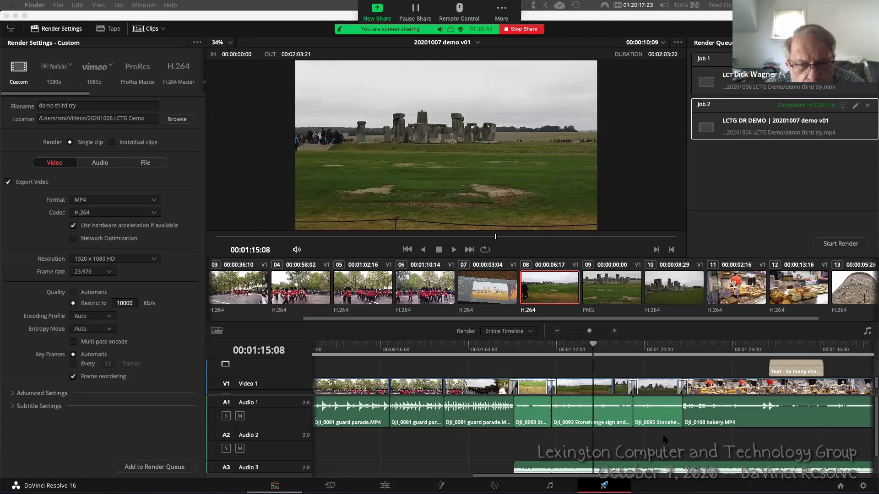
Return to DaVinci Resolve's Edit page, enlarge the timeline scale and select the Stonehenge sign and stones clip under the playhead
key(super+Tab)
click(384, 486)
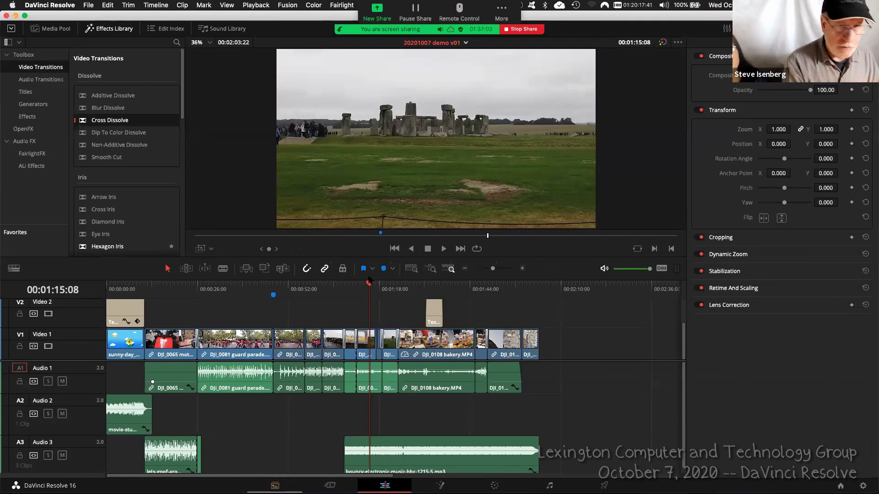
scroll(362, 333, up, 5)
click(369, 347)
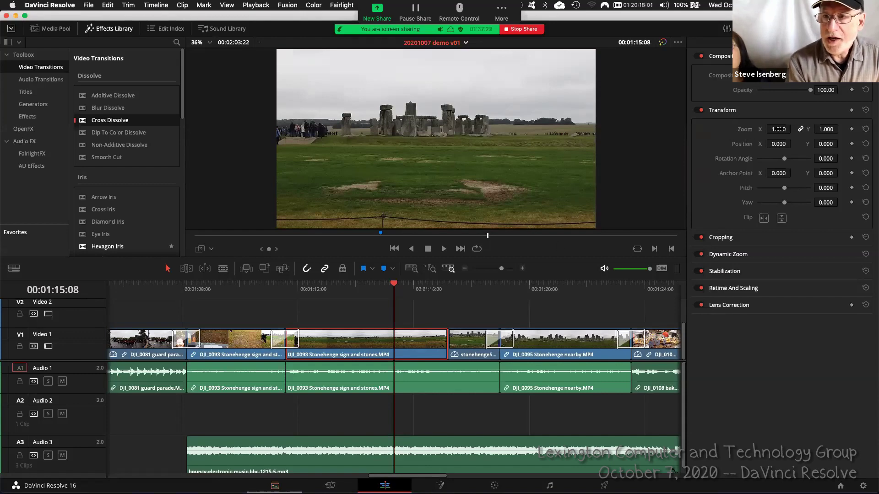
Try scaling, repositioning and rotating the selected Stonehenge clip, restoring its original transform values
mouse_move(778, 130)
mouse_down()
mouse_move(793, 129)
mouse_move(778, 130)
mouse_up()
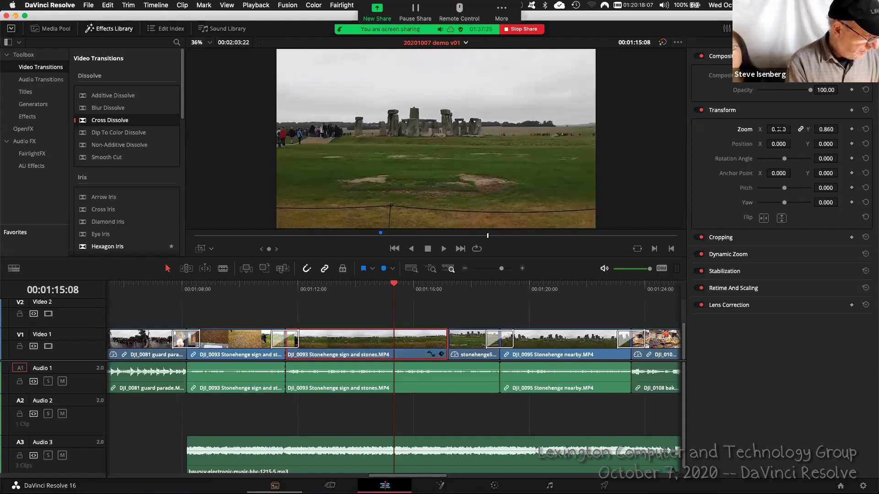
key(super+z)
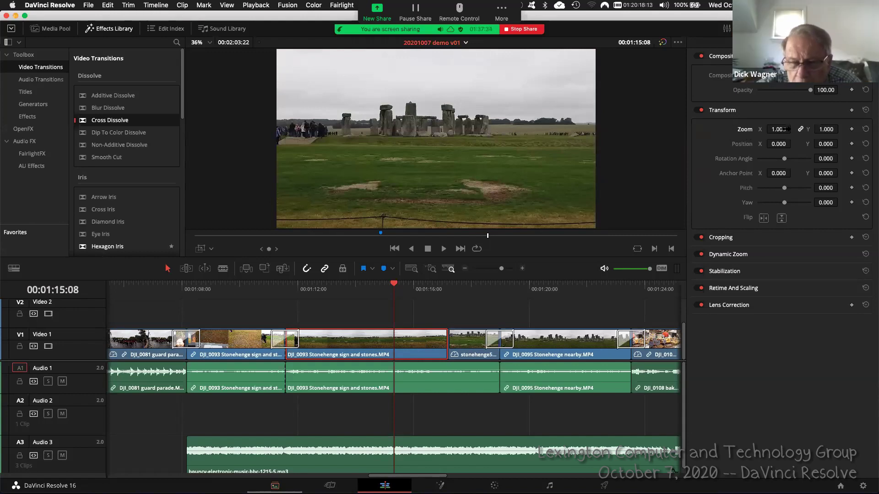
mouse_move(778, 130)
mouse_down()
mouse_move(793, 129)
mouse_move(778, 129)
mouse_up()
key(super+z)
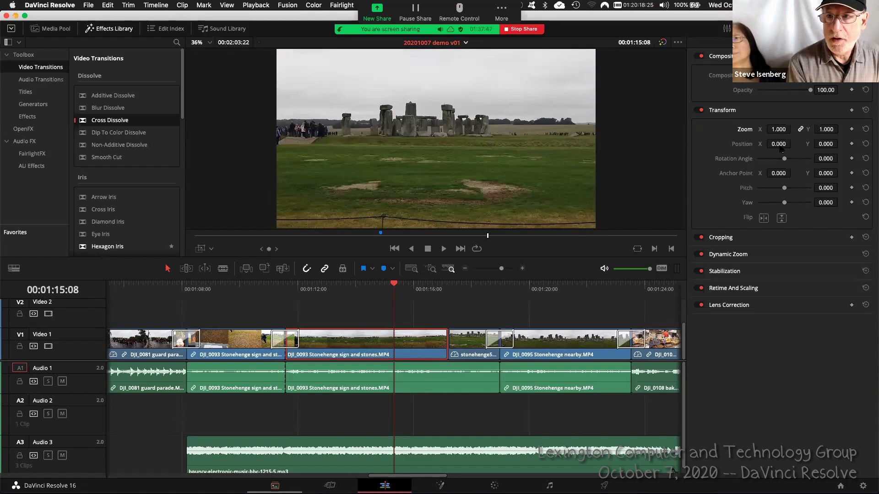
mouse_move(775, 143)
mouse_down()
mouse_move(815, 143)
mouse_move(736, 144)
mouse_move(777, 145)
mouse_up()
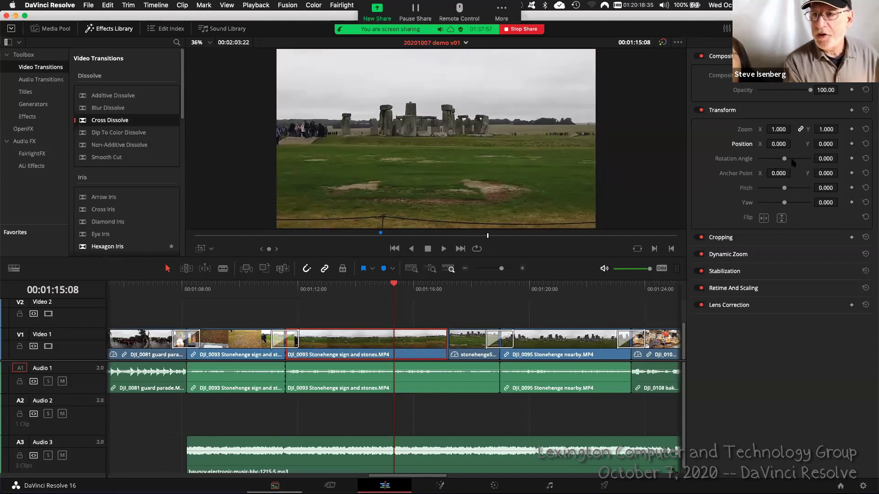
mouse_move(784, 158)
mouse_down()
mouse_move(772, 161)
mouse_move(780, 159)
mouse_up()
double_click(780, 158)
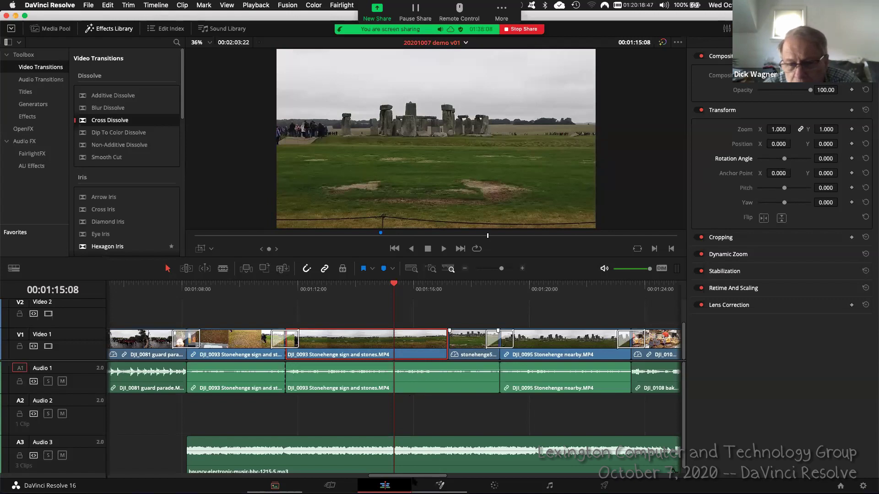
Select the music clip on Audio 3, try Blade mode over the Stonehenge clip and return to Selection mode
click(428, 464)
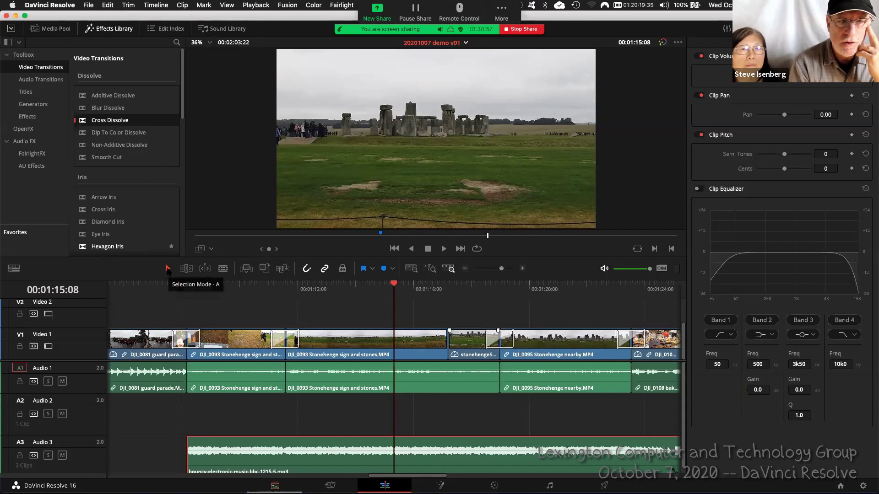
click(223, 271)
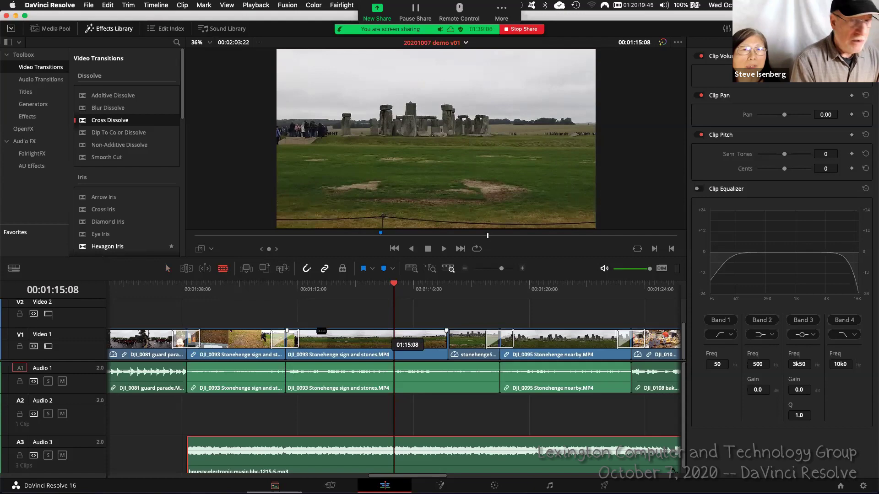
click(167, 269)
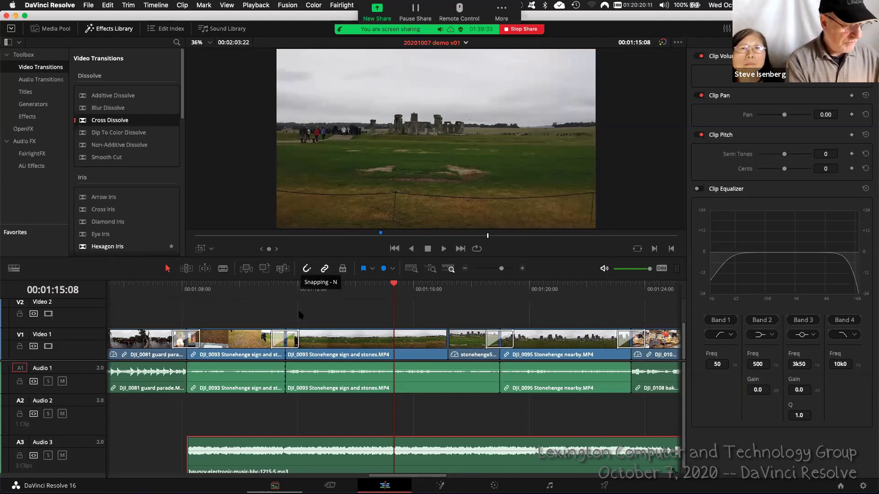
Add DJI_0081 guard parade.MP4 from the Media Pool beyond the last clip, and move it onto Video 2, starting where the soldier tower clip ends
drag(396, 476, 602, 476)
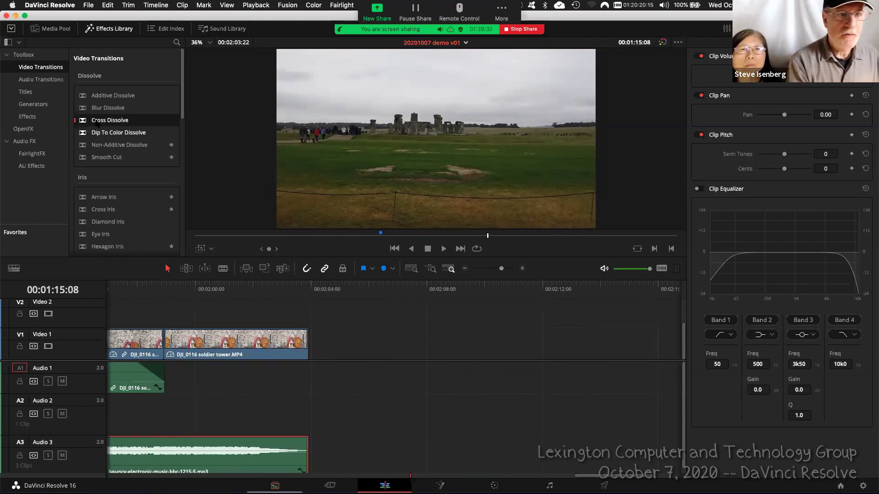
click(50, 29)
drag(121, 119, 395, 380)
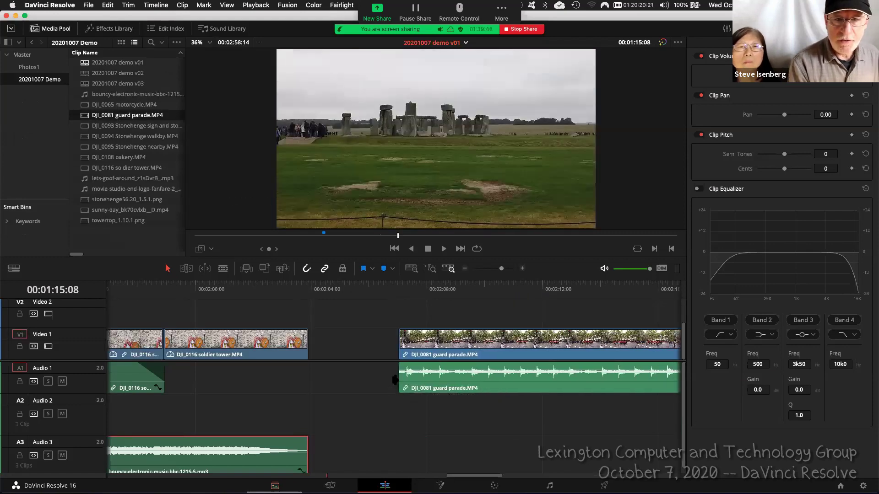
drag(425, 346, 423, 323)
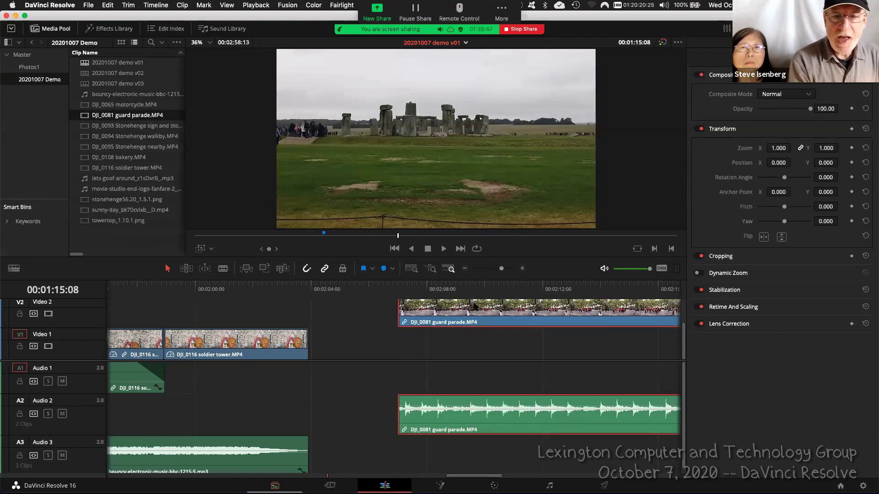
drag(476, 311, 393, 313)
Turn off snapping to shift the added guard parade clip slightly later, and delete that clip from the timeline
click(307, 268)
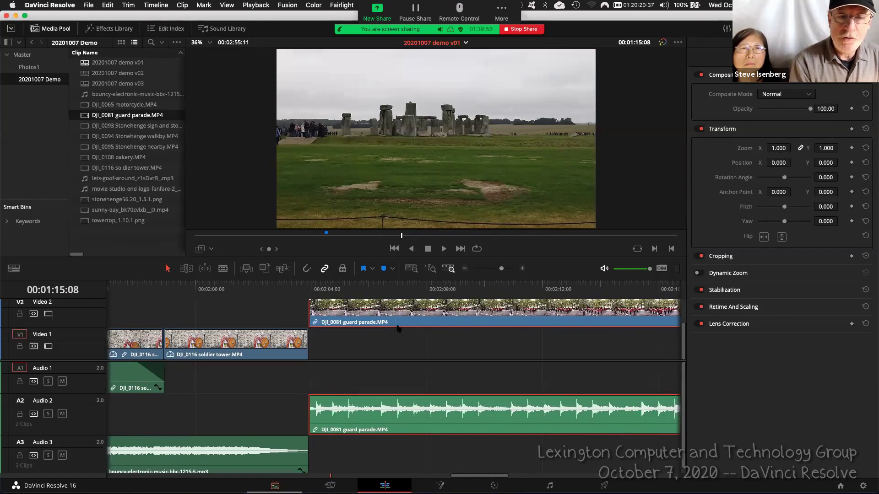
mouse_move(415, 313)
mouse_down()
mouse_move(394, 314)
mouse_move(425, 314)
mouse_up()
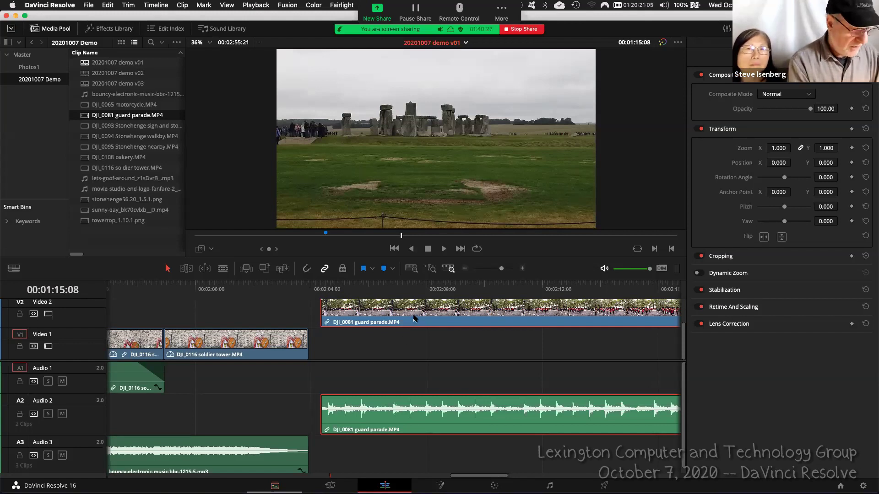
key(BackSpace)
Play the bakery clip from 00:01:38:04, and mute Audio 3 to hear the clip without music
drag(591, 476, 493, 471)
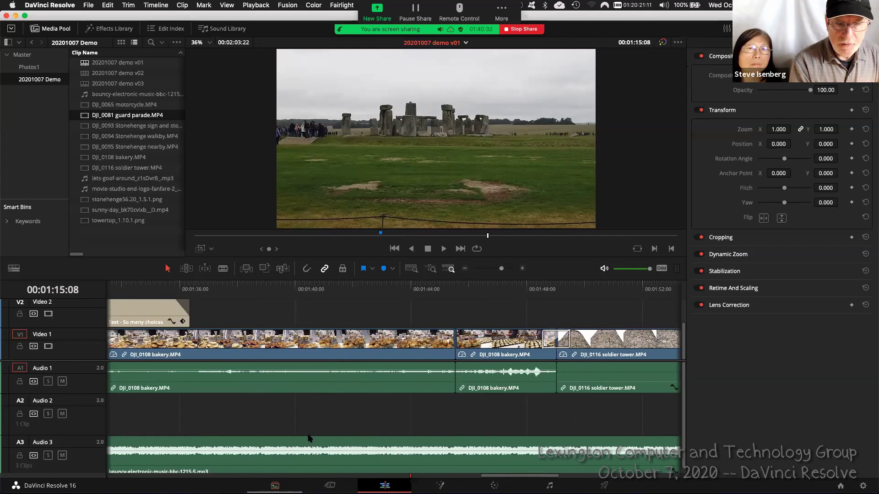
click(242, 288)
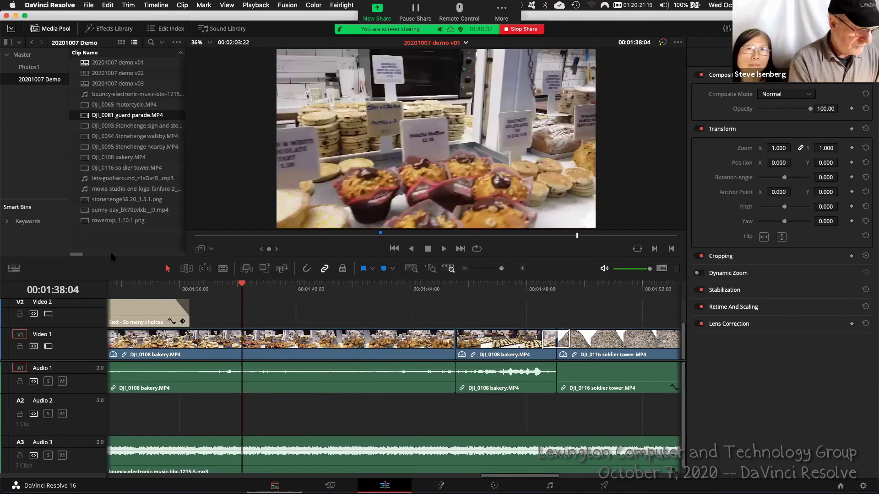
key(space)
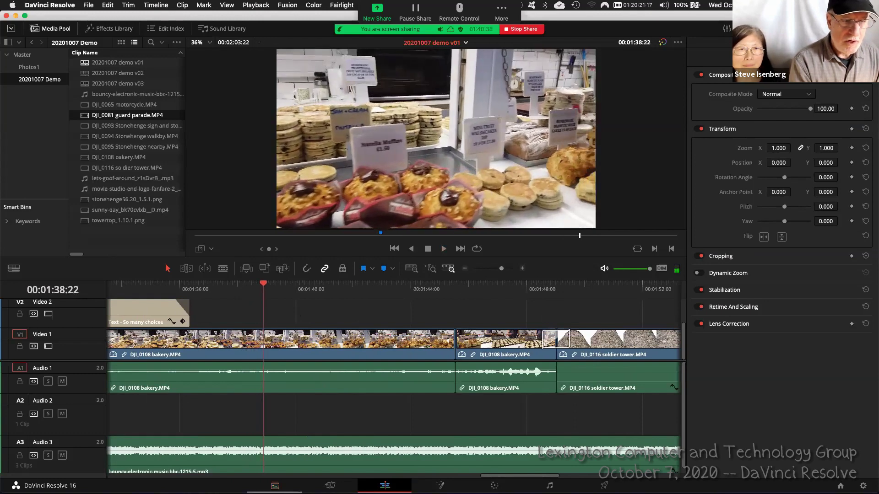
click(62, 456)
key(space)
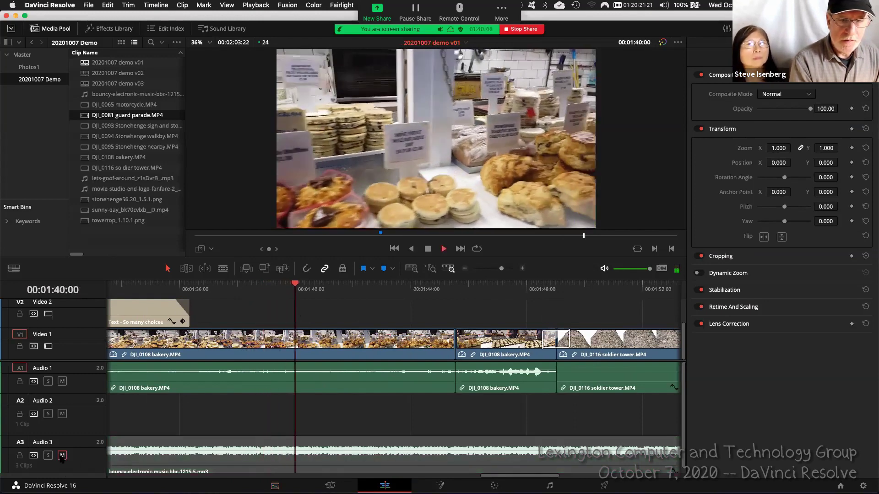
key(space)
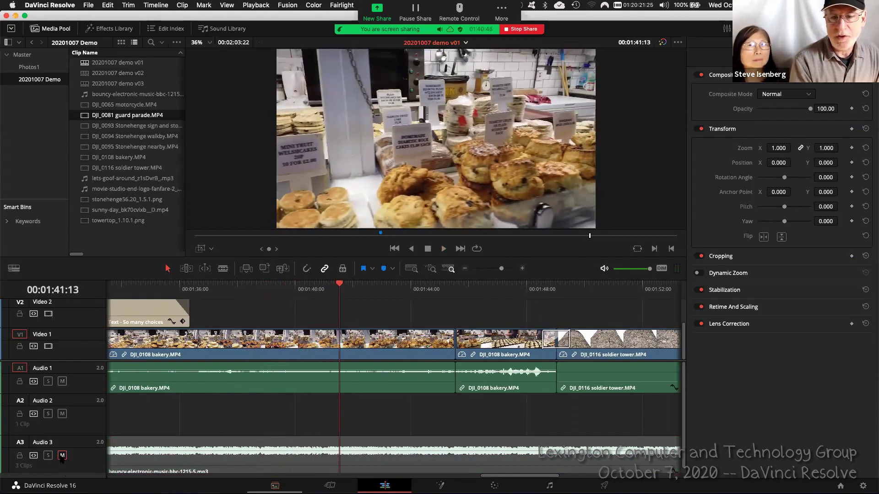
Listen to the second bakery clip from about 00:01:46:03 without music, and unmute Audio 3 to compare
click(472, 285)
key(space)
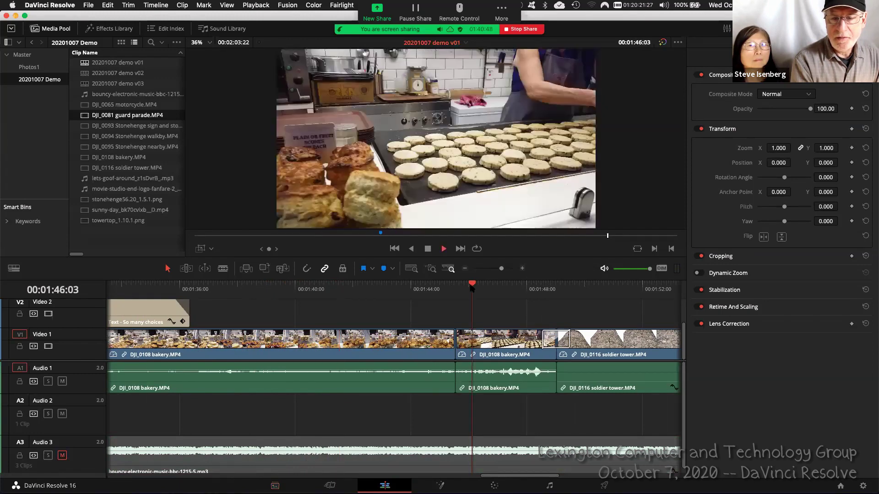
key(space)
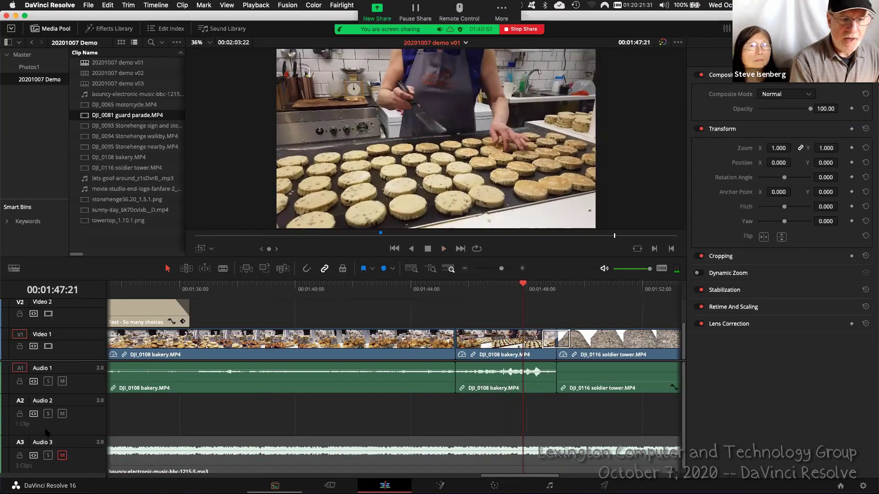
click(62, 456)
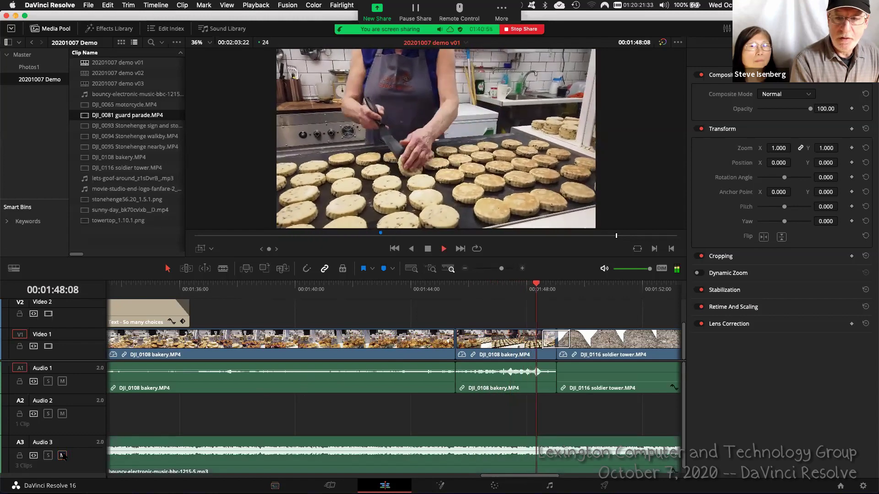
key(space)
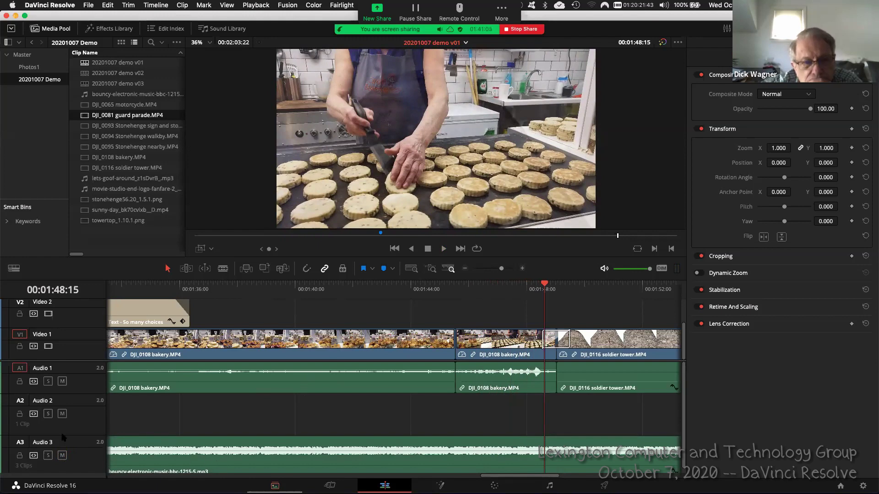
Enlarge the timeline area to show Video 3, and move the playhead to 00:01:34:23 over the overlapping "So many choices" titles
drag(183, 257, 182, 200)
drag(92, 323, 84, 383)
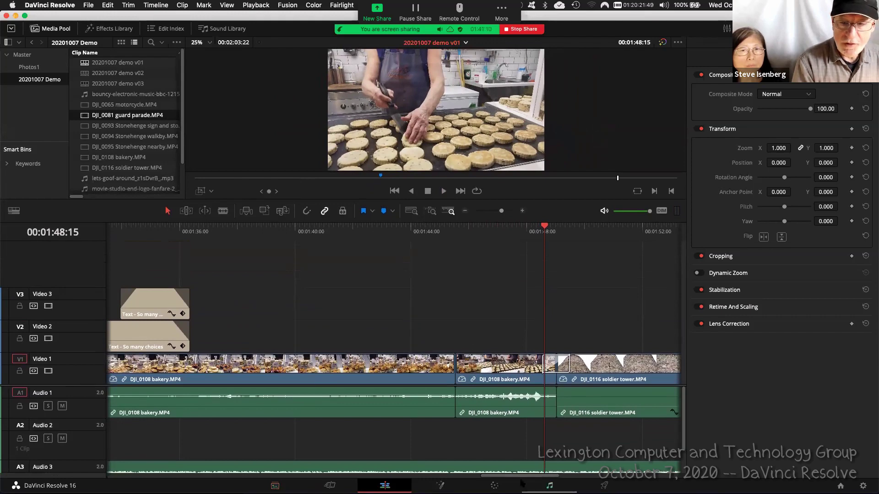
scroll(513, 479, left, 2)
drag(513, 478, 502, 479)
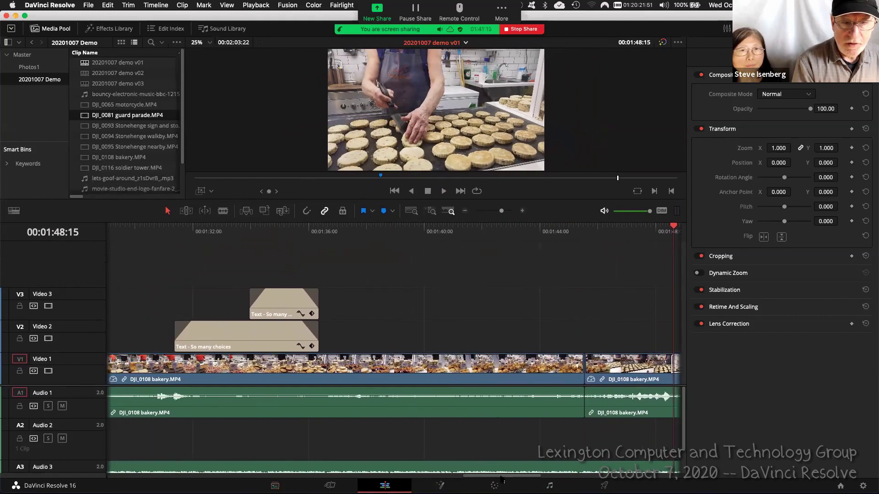
click(278, 230)
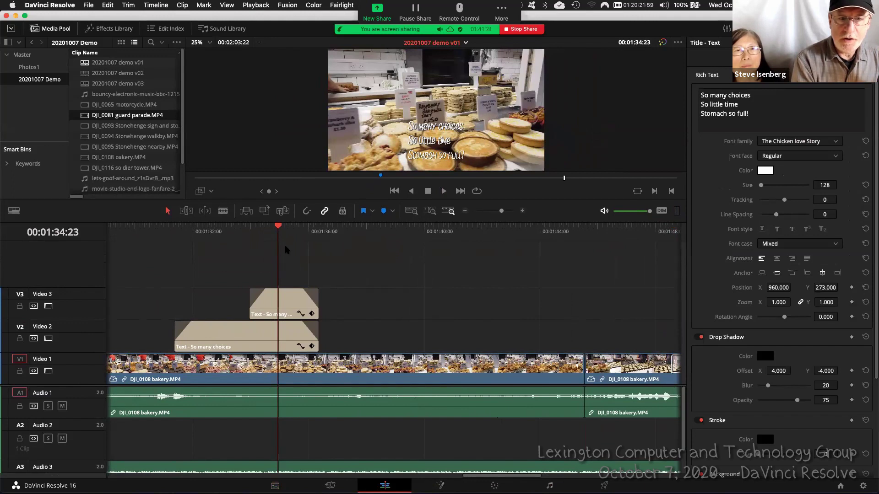
Inspect the text of the overlapping "So many choices" titles on Video 3 and Video 2, comparing the picture at 00:01:33:00 and 00:01:34:22
click(289, 304)
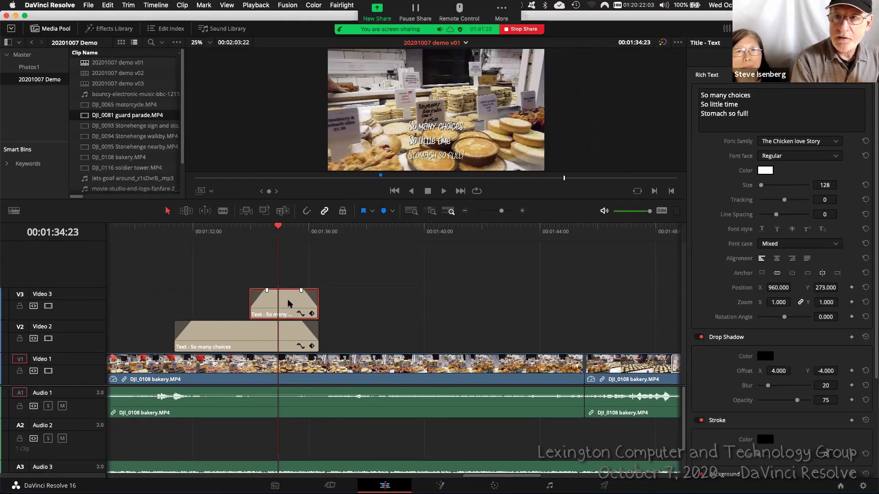
click(291, 335)
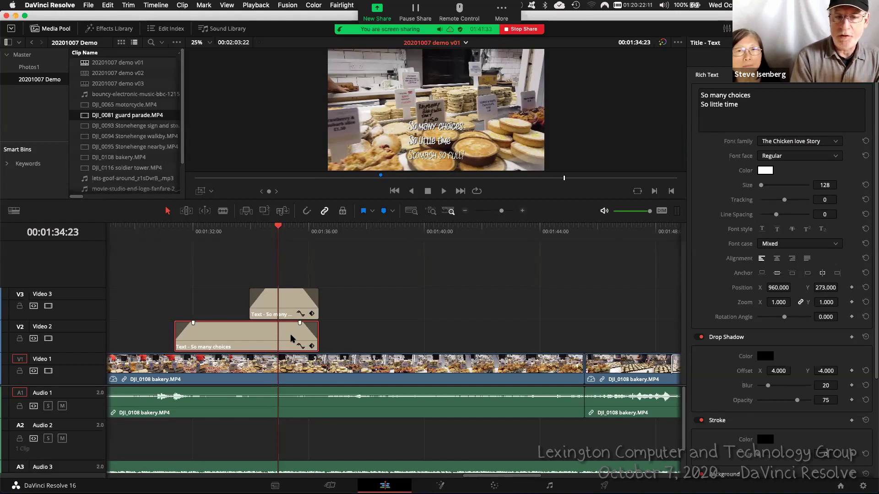
click(222, 235)
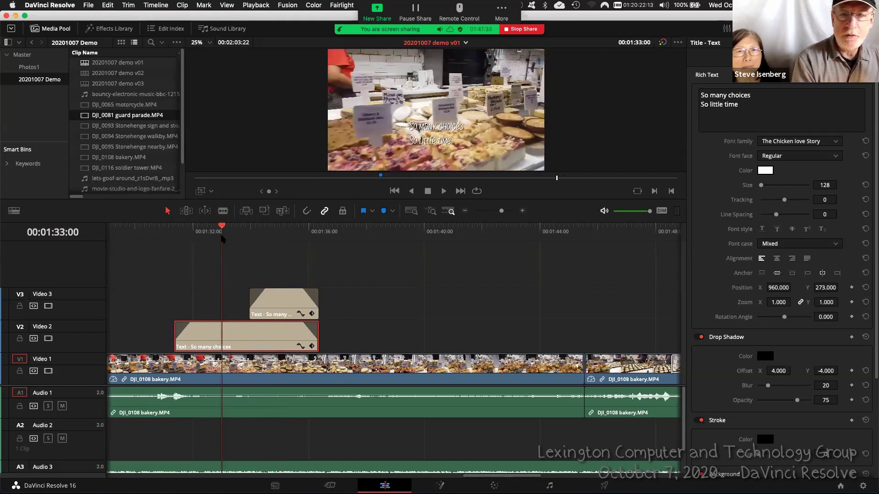
click(277, 229)
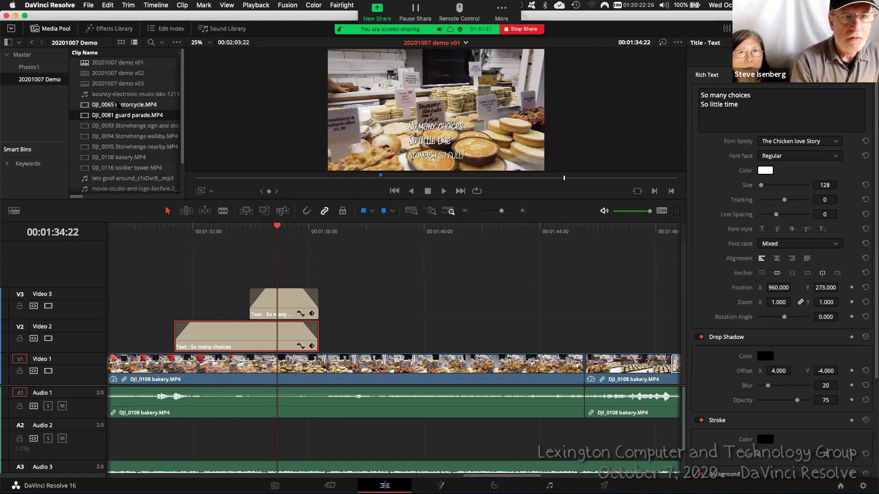
Try placing sunny-day_bk70cvlxb__D.mp4 on a new Video 4 track above the bakery titles, and undo the addition
drag(117, 93, 278, 273)
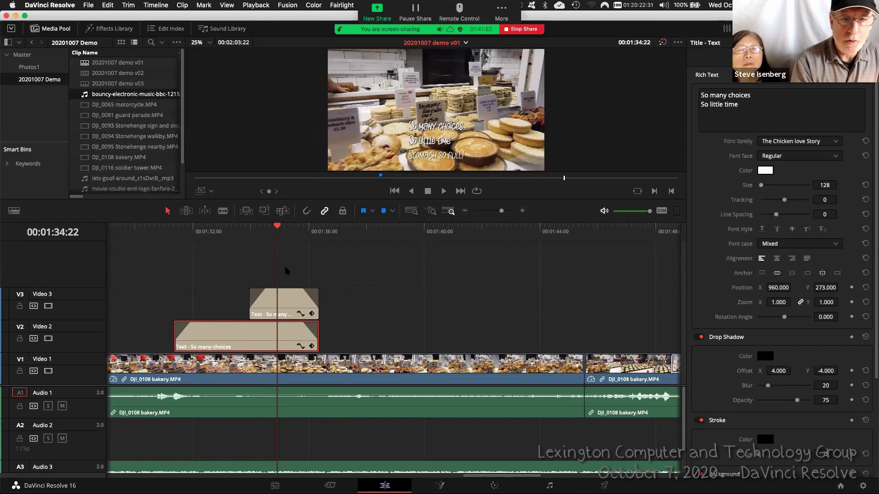
scroll(259, 289, down, 10)
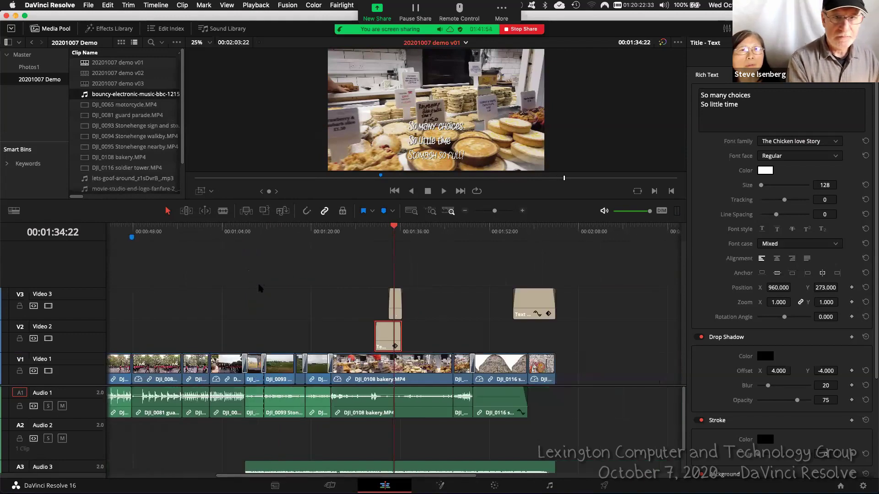
scroll(259, 289, up, 3)
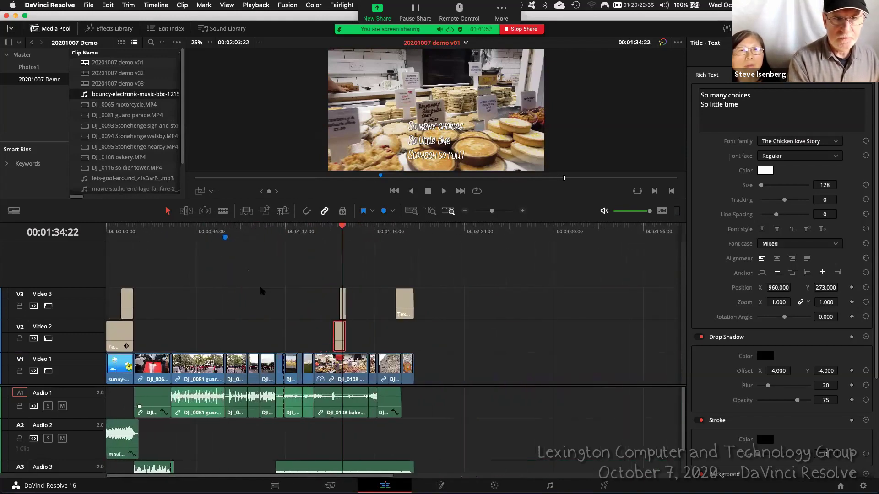
mouse_move(125, 97)
mouse_down()
mouse_move(235, 205)
mouse_move(123, 95)
mouse_up()
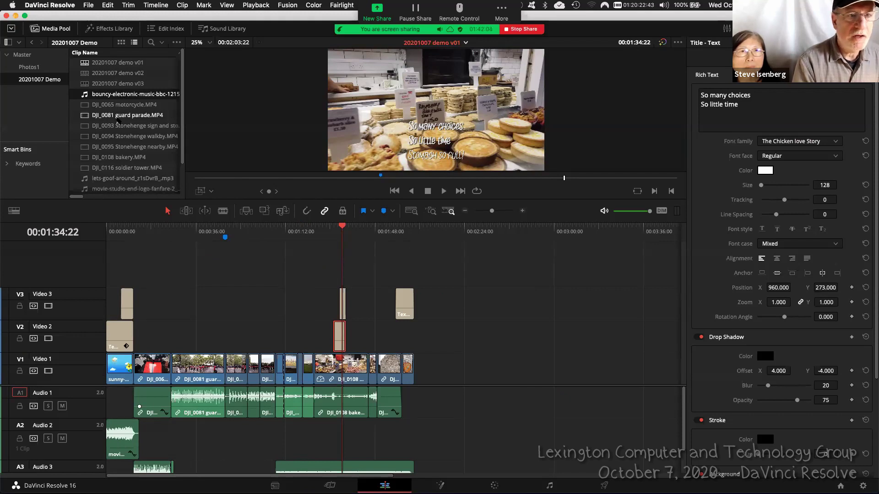
scroll(132, 173, down, 3)
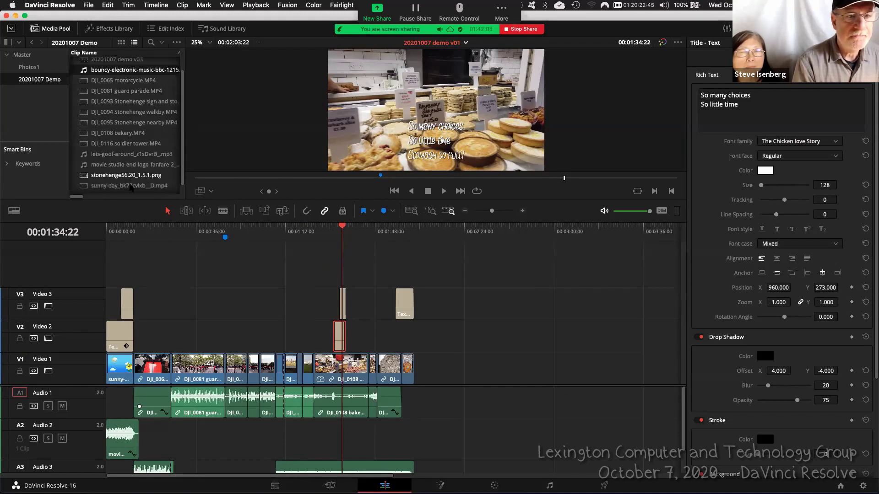
drag(116, 181, 318, 270)
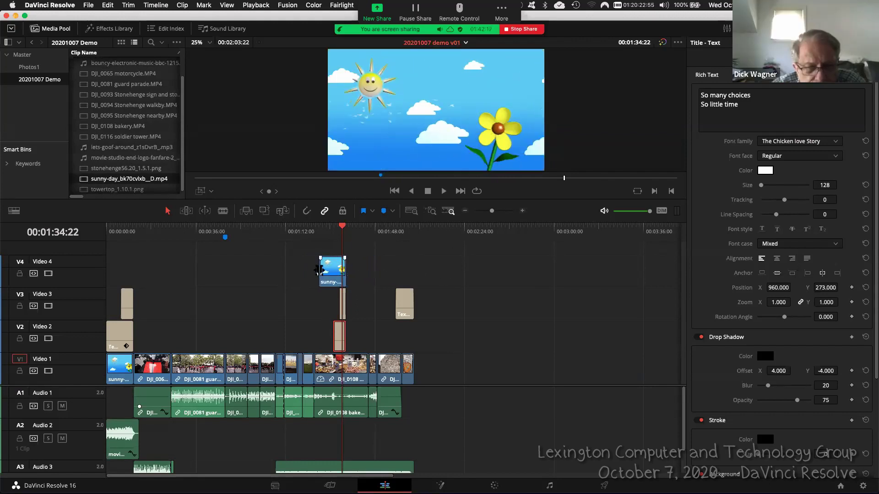
key(super+z)
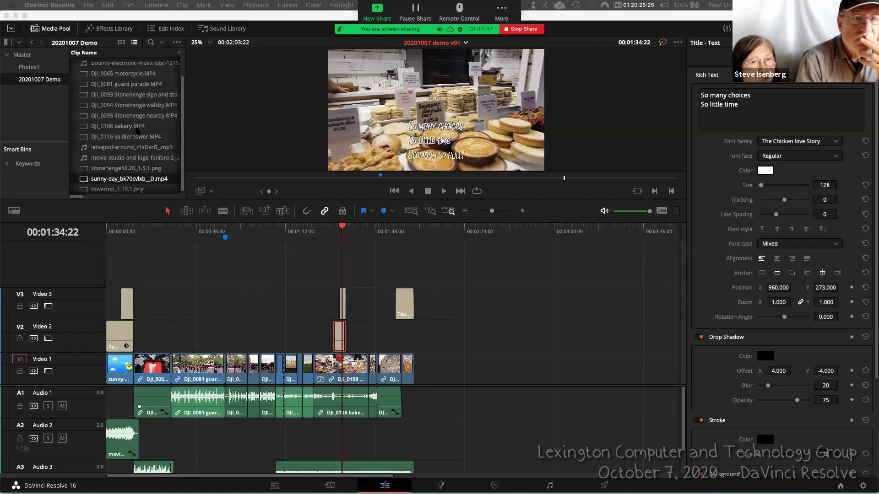
Add DJI_0081 guard parade.MP4 on Video 2 beyond the end of the edit, and trim both ends to a short segment starting at 00:02:50:02
drag(112, 86, 489, 351)
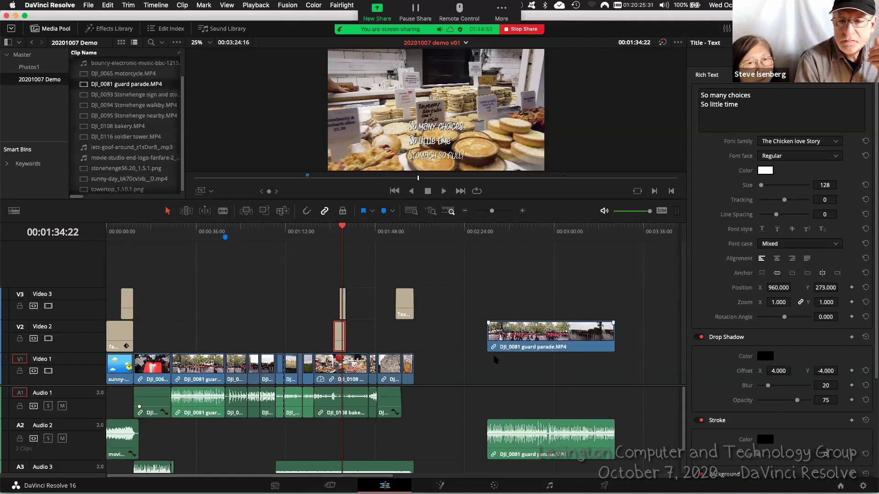
click(493, 226)
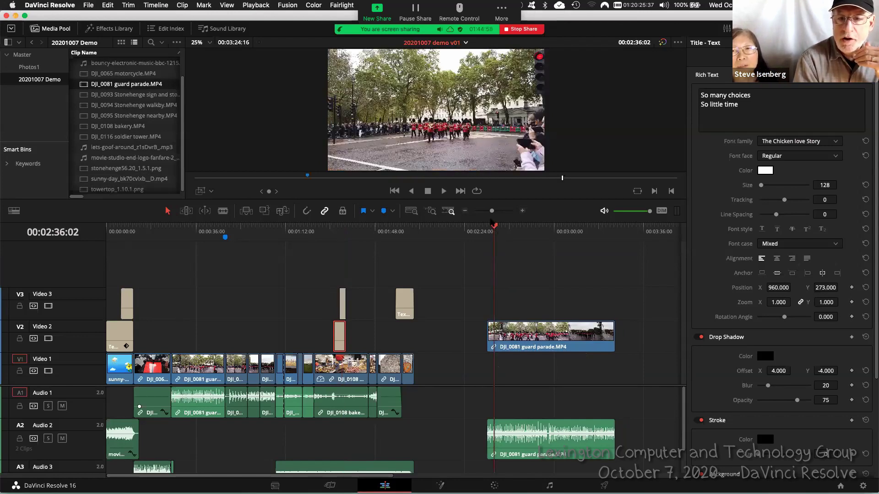
drag(493, 226, 529, 229)
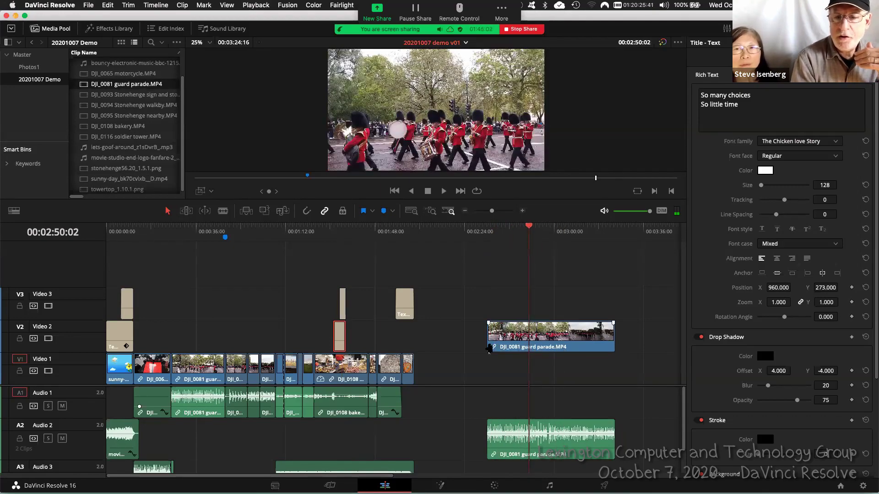
drag(489, 346, 531, 339)
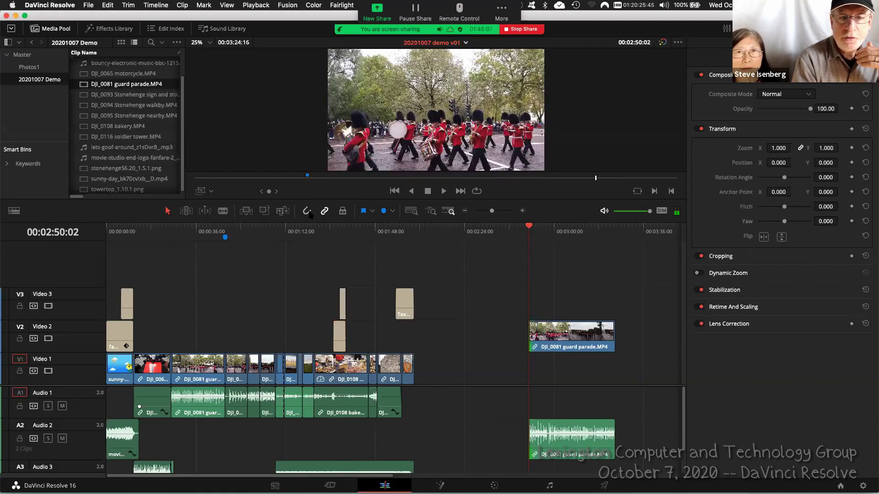
drag(608, 339, 537, 339)
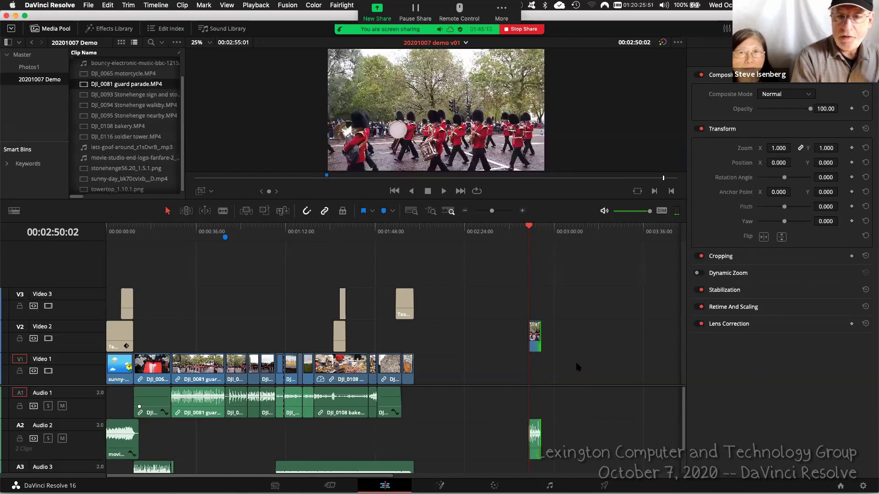
Move the trimmed guard parade segment to a new Video 4 track just before the Stonehenge footage, and play through it
click(537, 339)
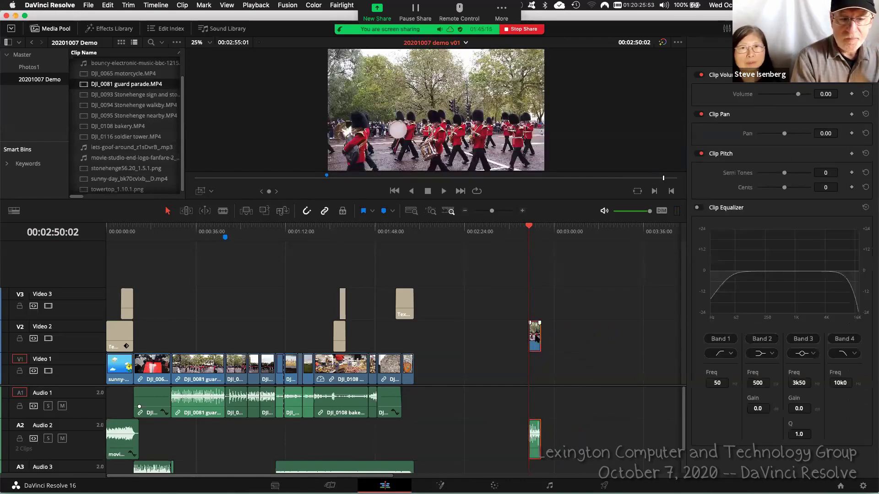
drag(537, 338, 269, 266)
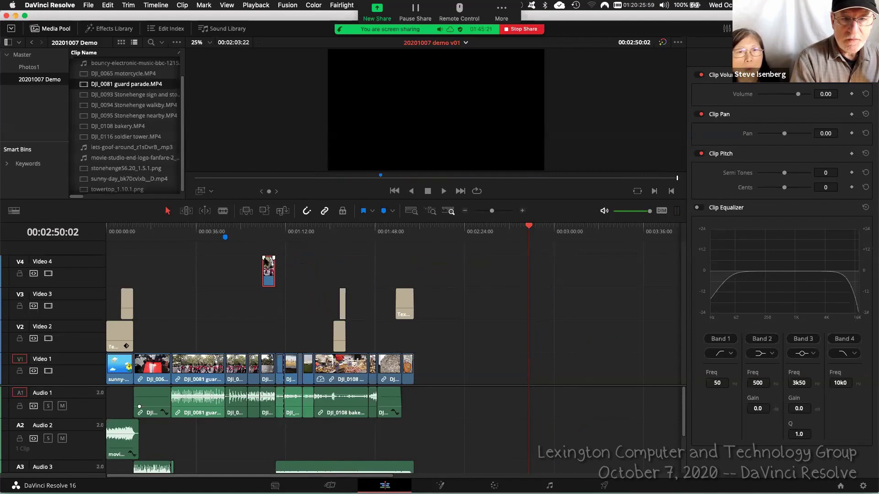
click(247, 235)
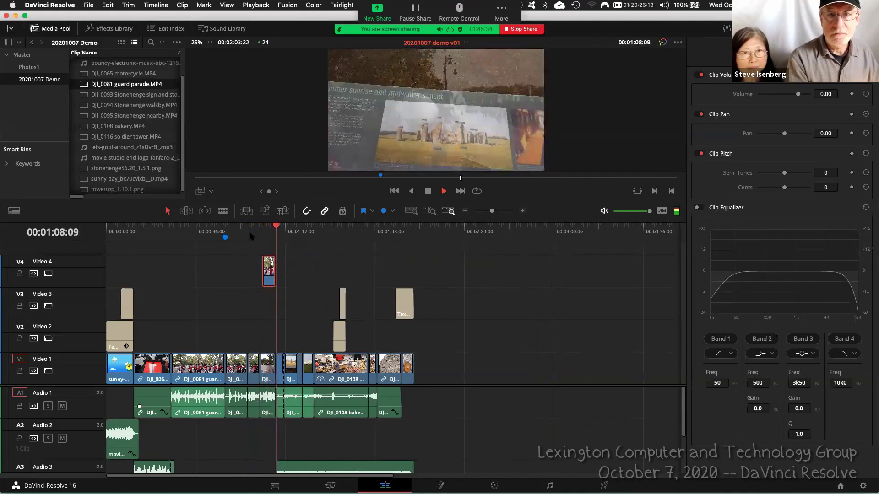
key(space)
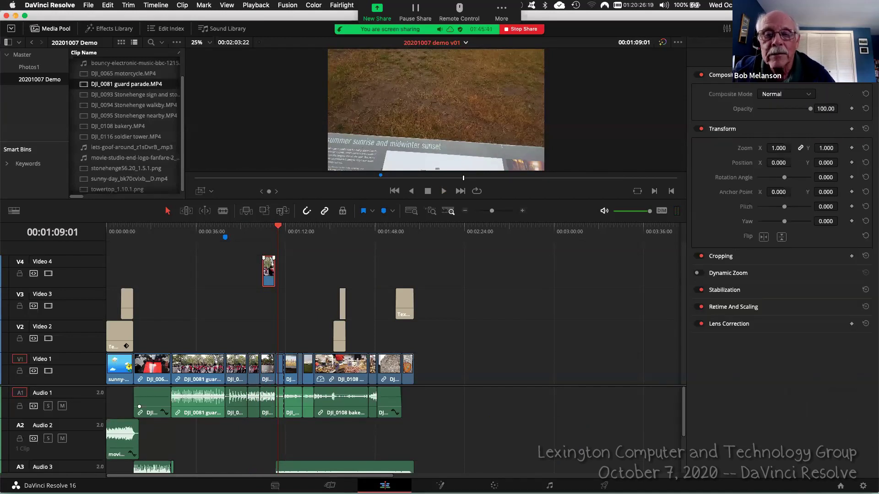
Delete the guard parade segment from Video 4, and move the playhead to 00:01:24:01 at the start of the bakery clip
key(Delete)
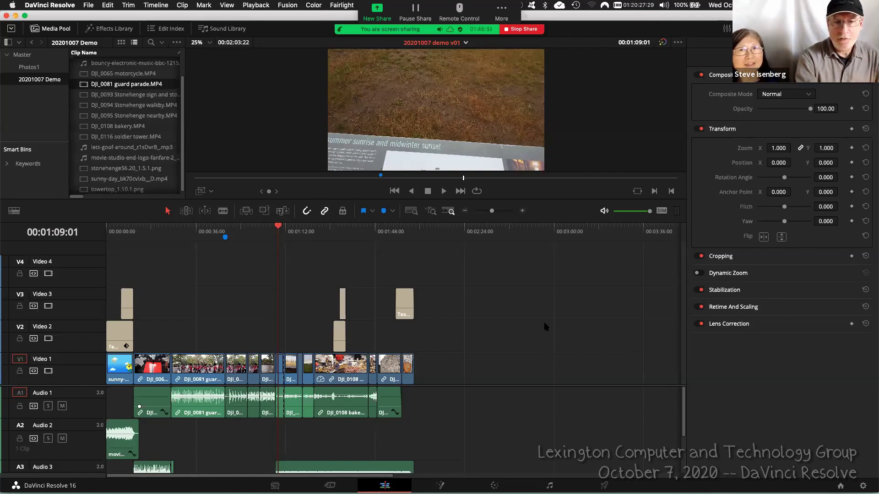
click(319, 231)
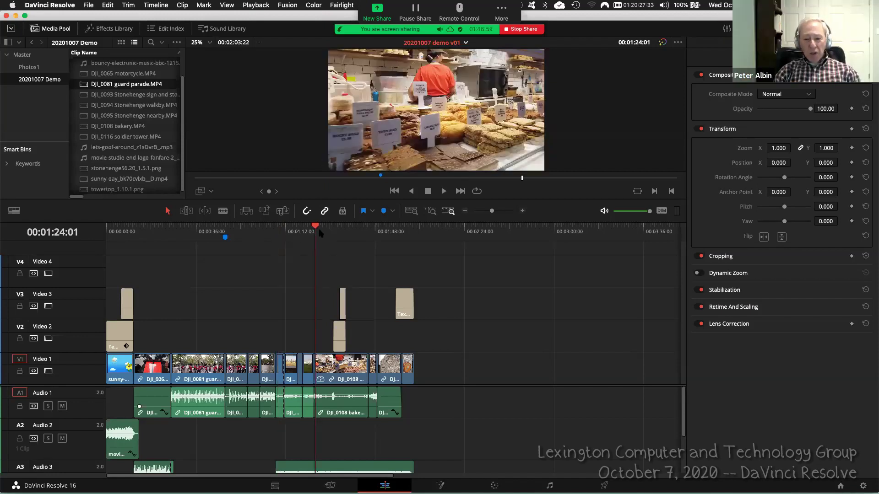